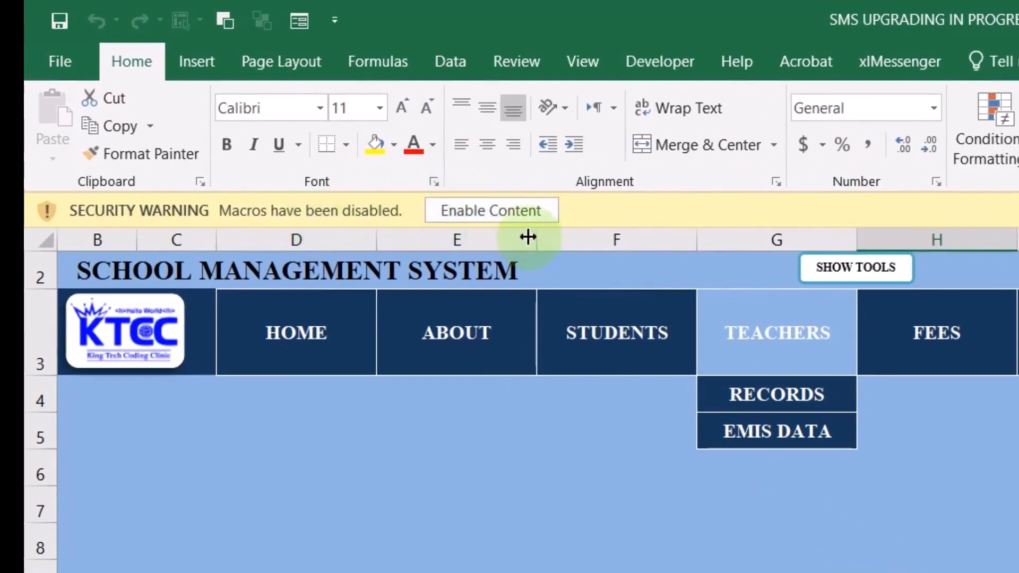
Enable content in 'SMS UPGRADING IN PROGRESS.xlsm' so its macros run
left_click(504, 210)
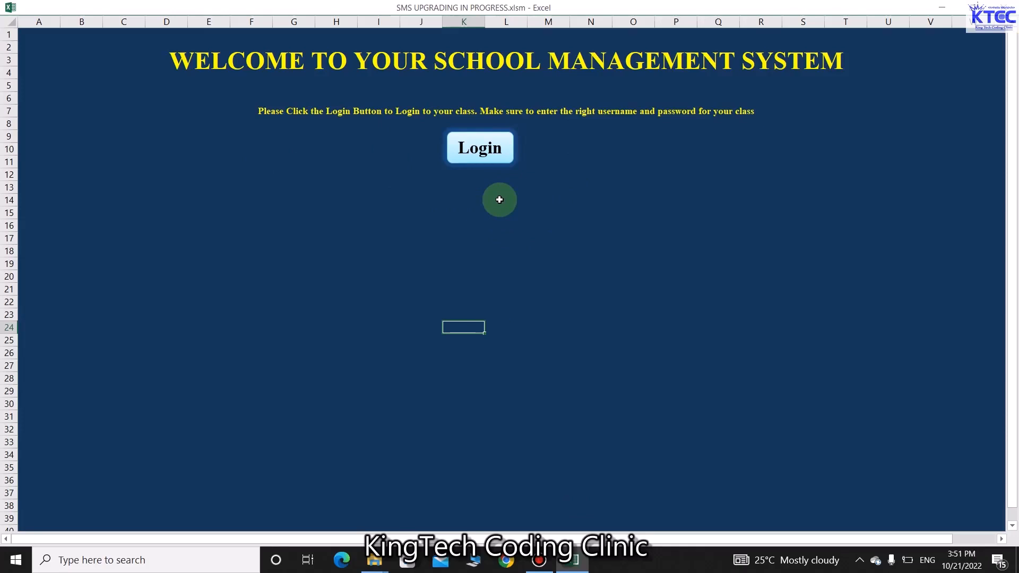
Log in with the Basic 1 class username and its password to open the BASIC 1 register
left_click(483, 157)
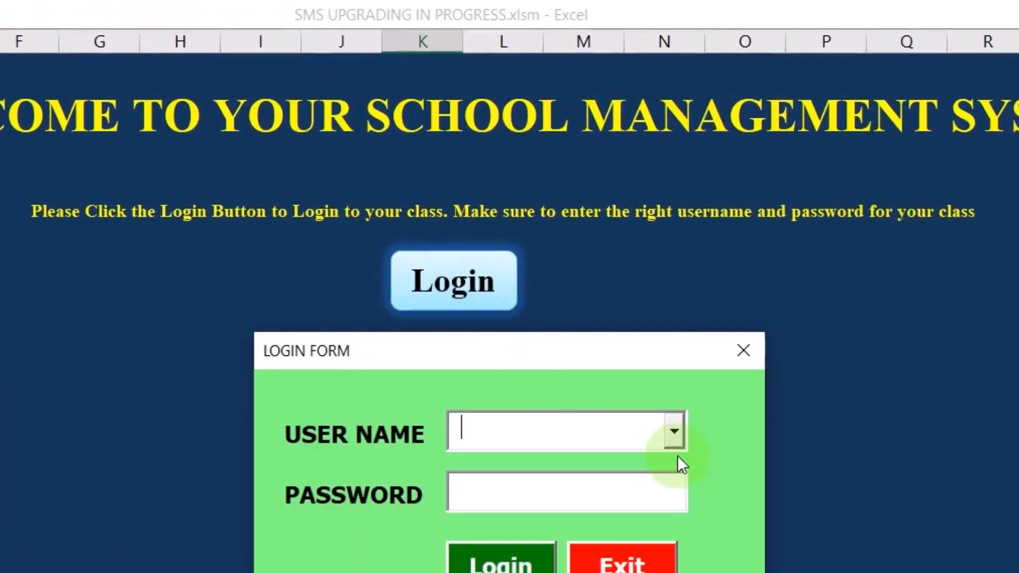
left_click(675, 427)
scroll(672, 455, "down", 2)
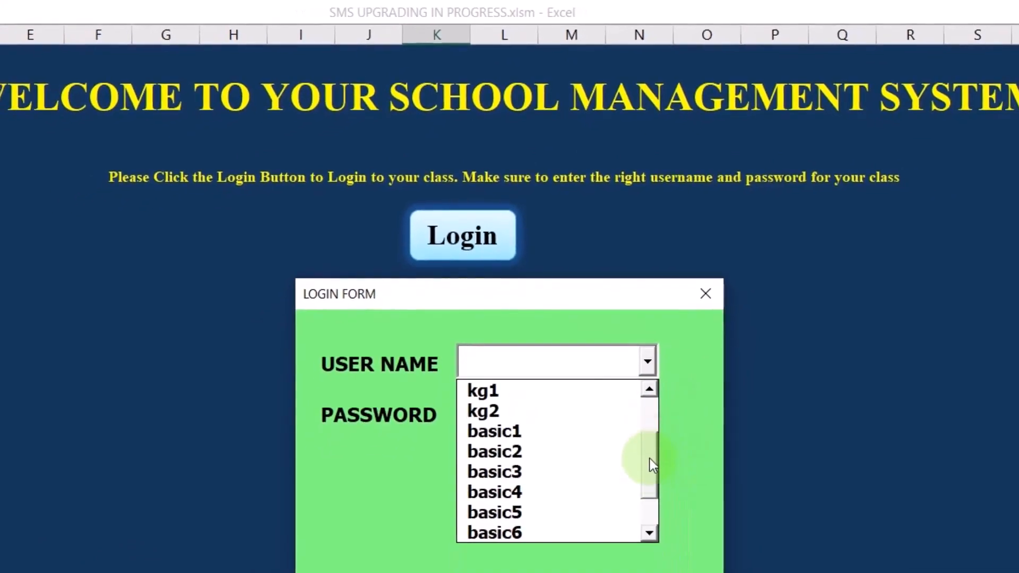
left_click(506, 434)
left_click(503, 416)
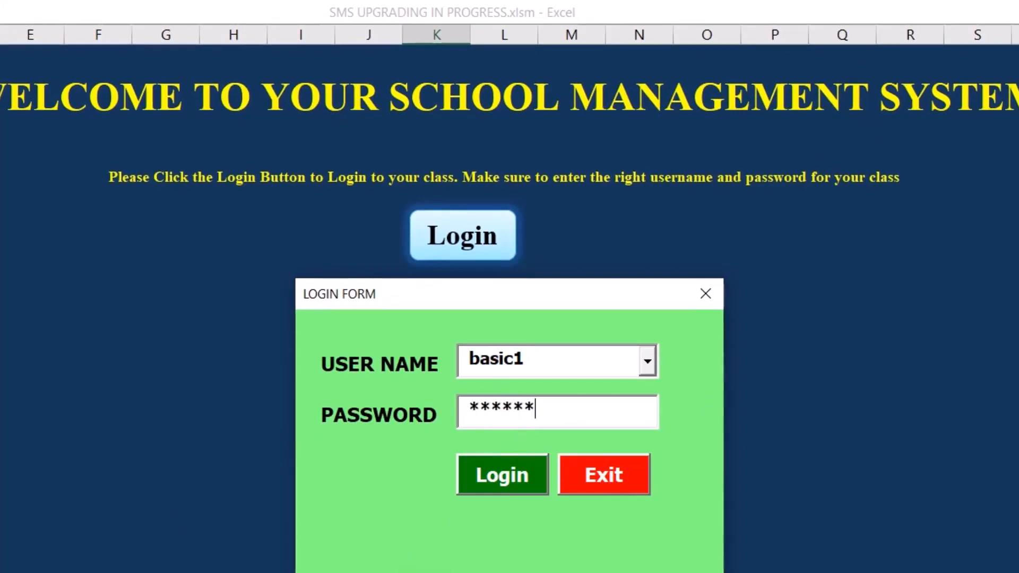
left_click(502, 458)
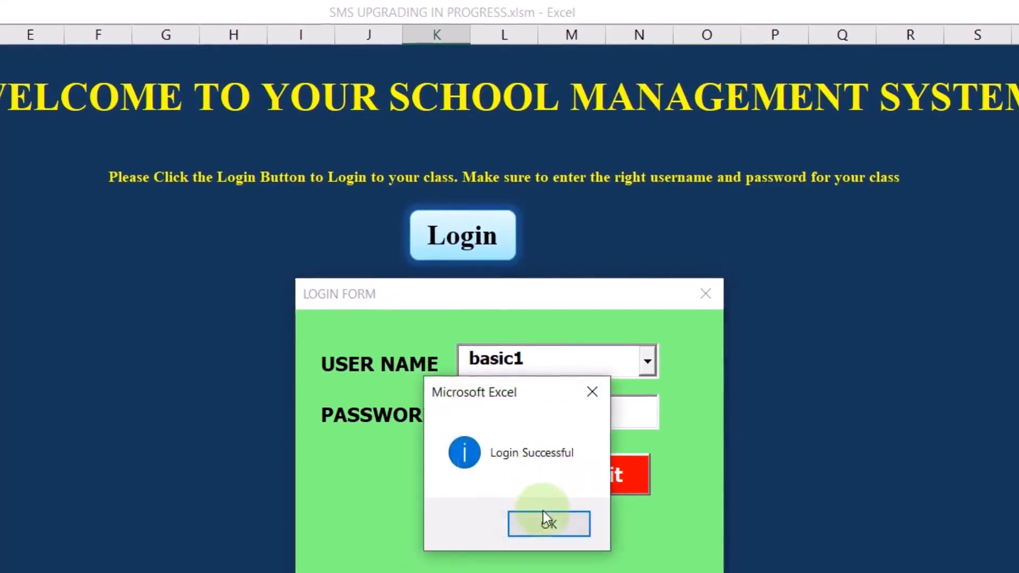
left_click(547, 521)
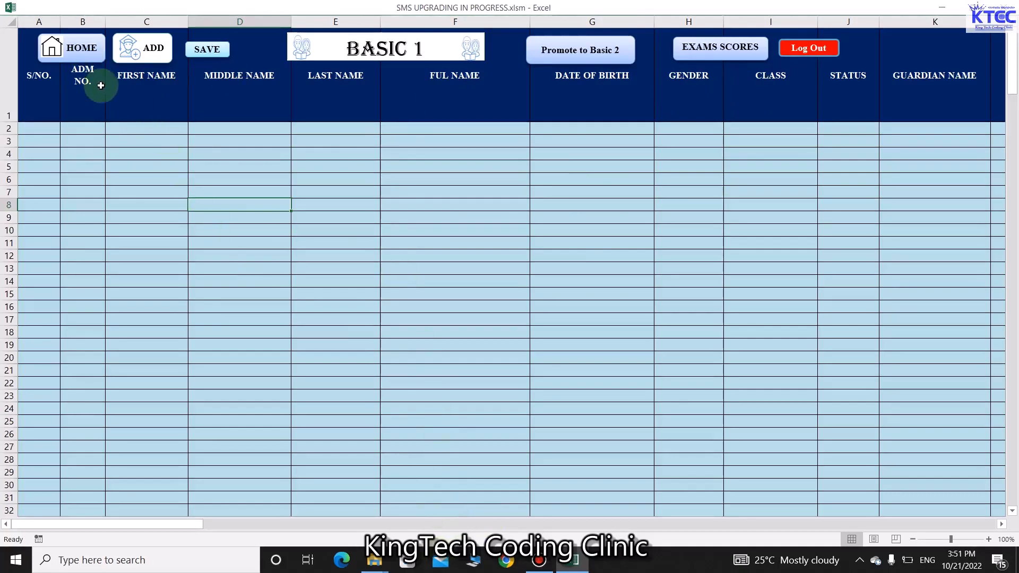
Check the Basic 1 entry form, save the workbook, and open the Basic 1 exam scores sheet
left_click(159, 54)
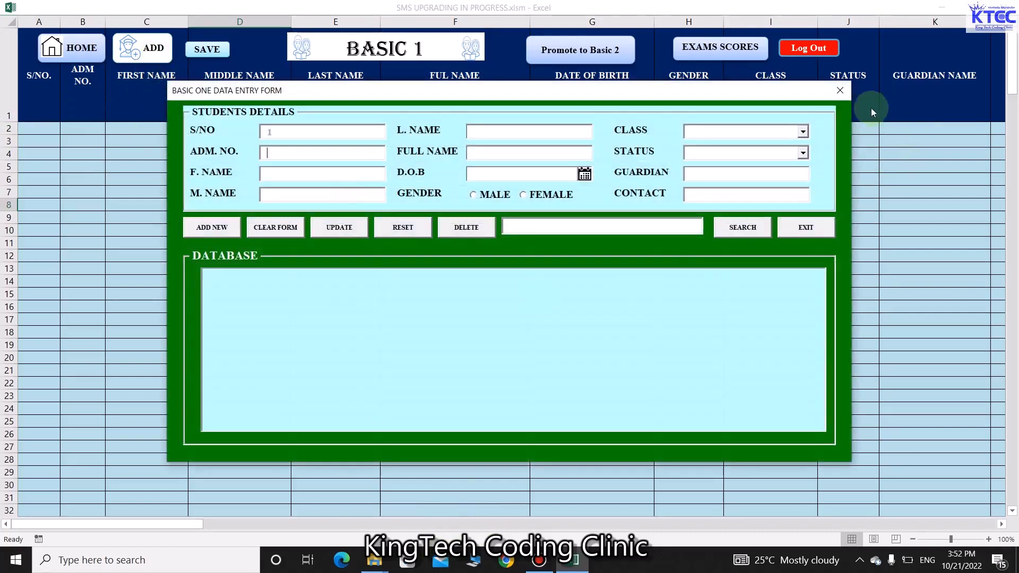
left_click(839, 91)
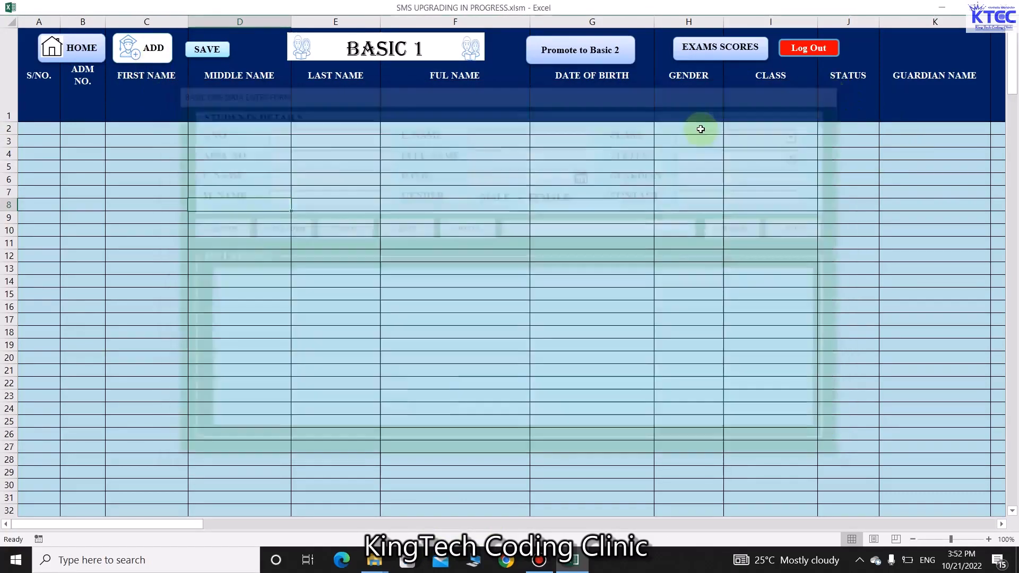
left_click(207, 48)
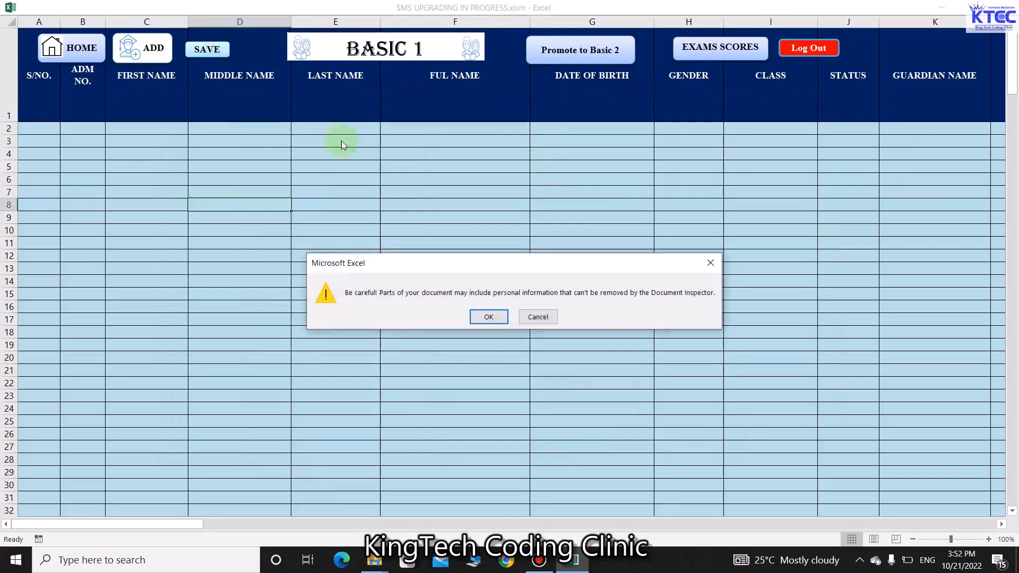
left_click(488, 317)
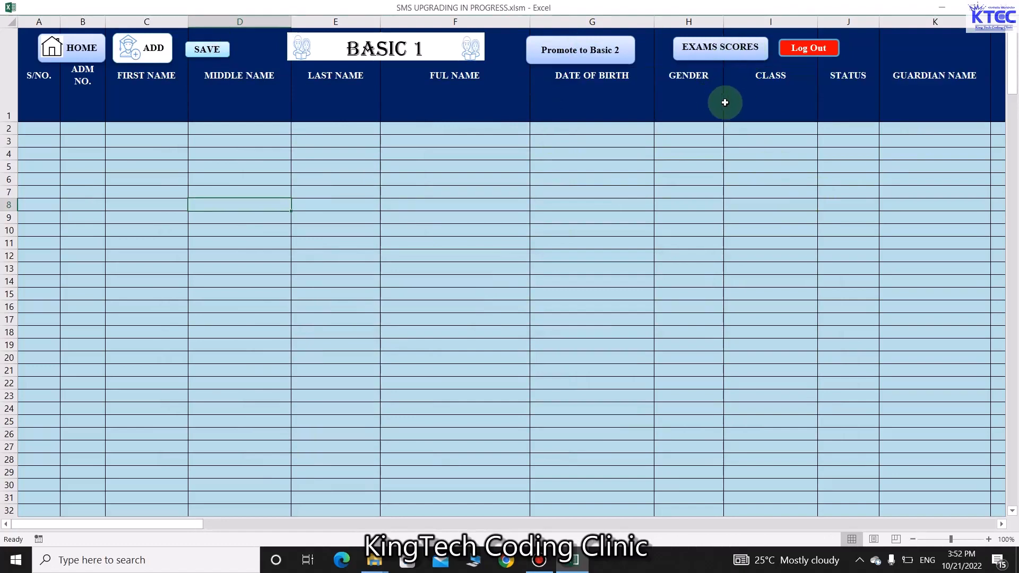
left_click(729, 55)
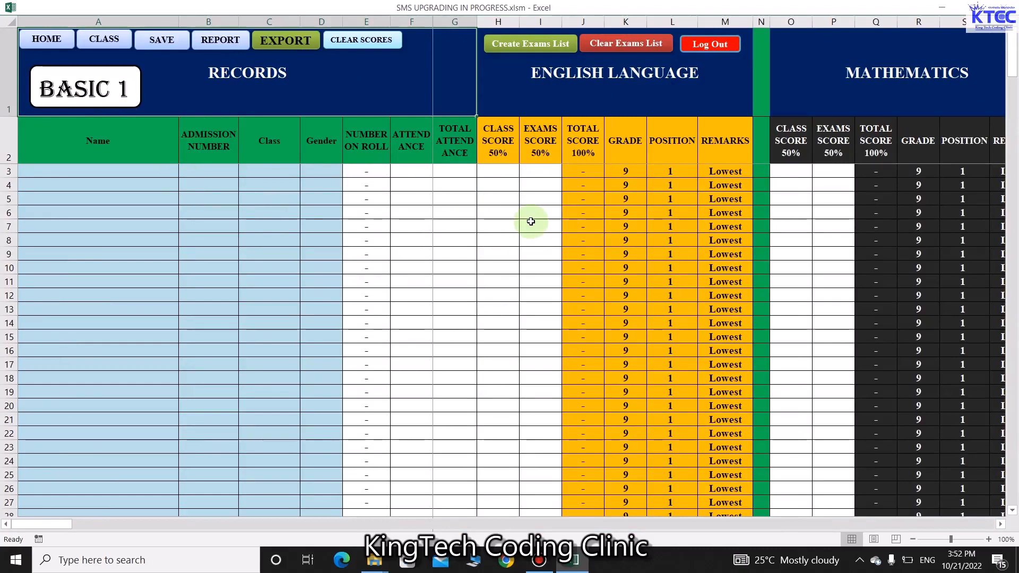
Visit the Basic 1 report page without choosing a folder, then return to the student list and request logout
left_click(221, 41)
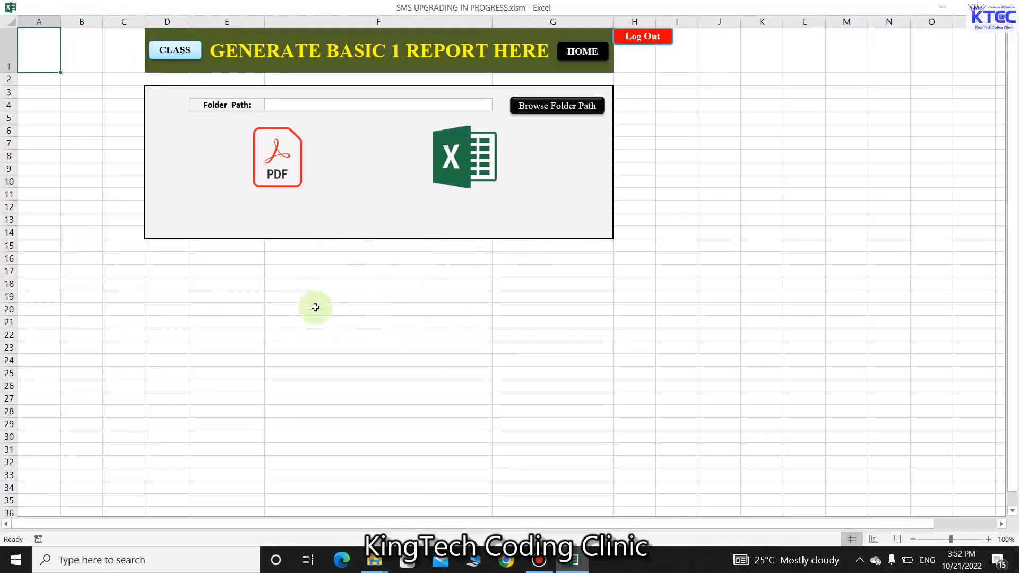
left_click(553, 106)
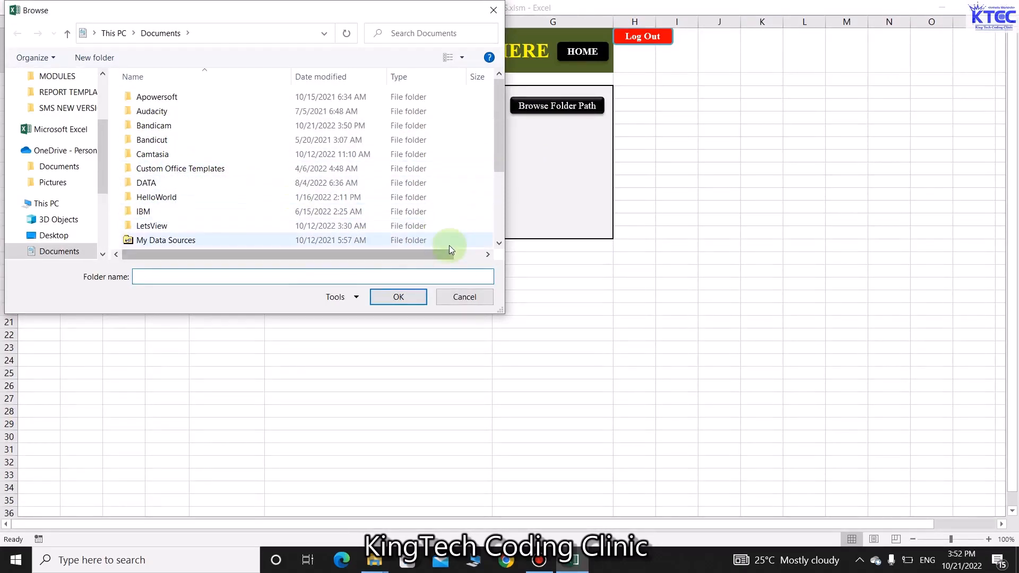
left_click(465, 298)
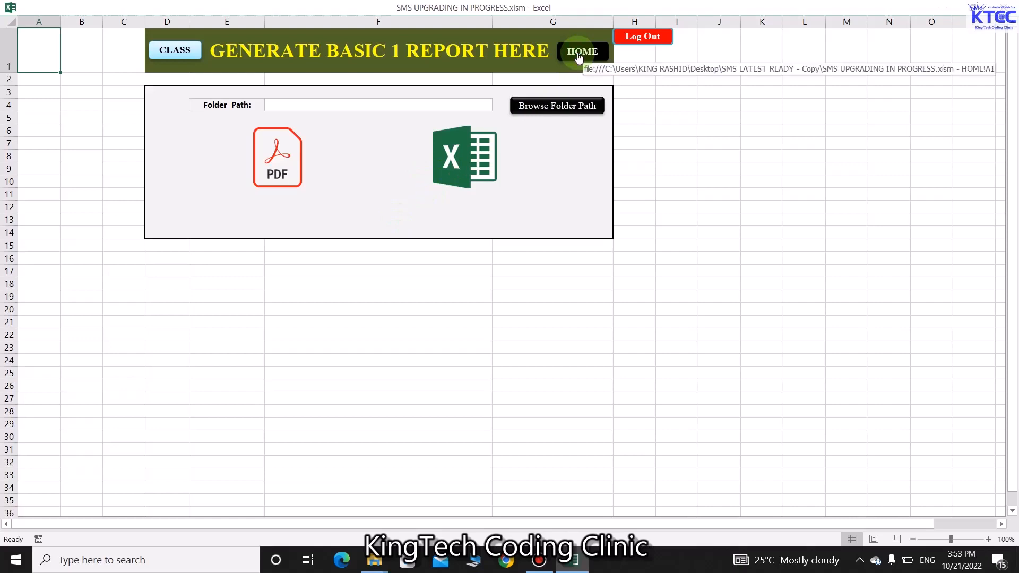
left_click(167, 52)
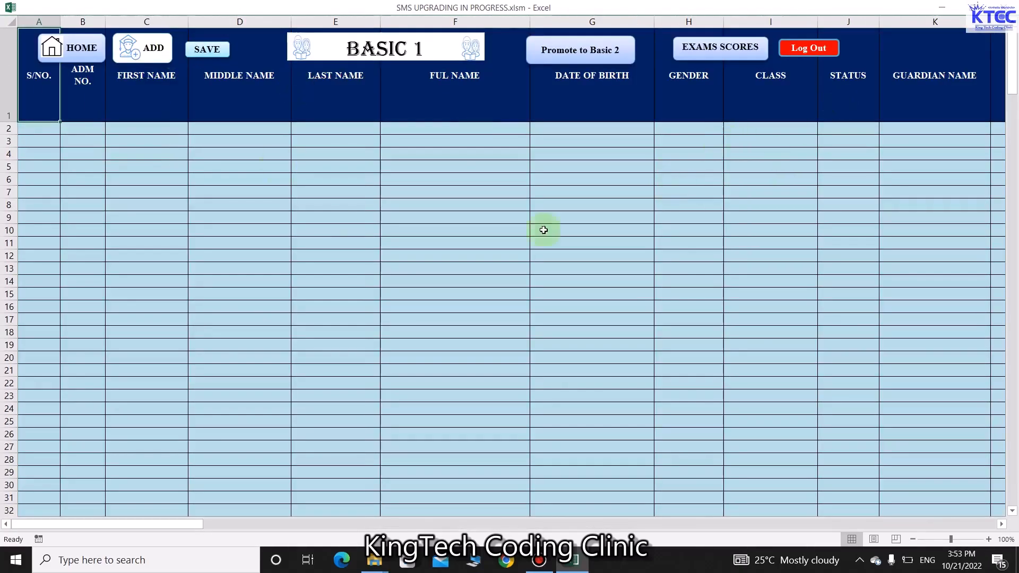
left_click(809, 48)
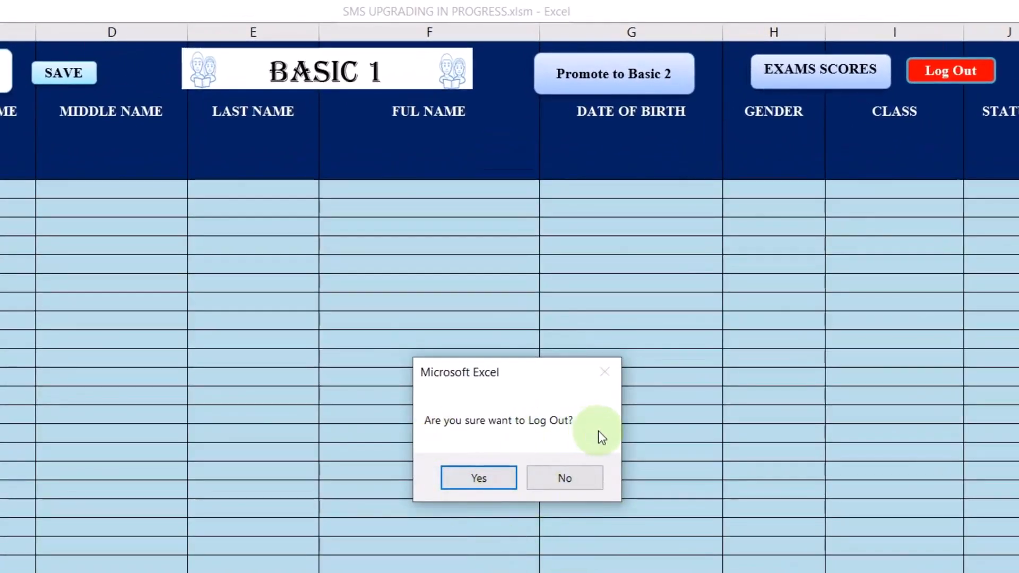
Cancel the first logout prompt, then log out of the Basic 1 class
left_click(565, 479)
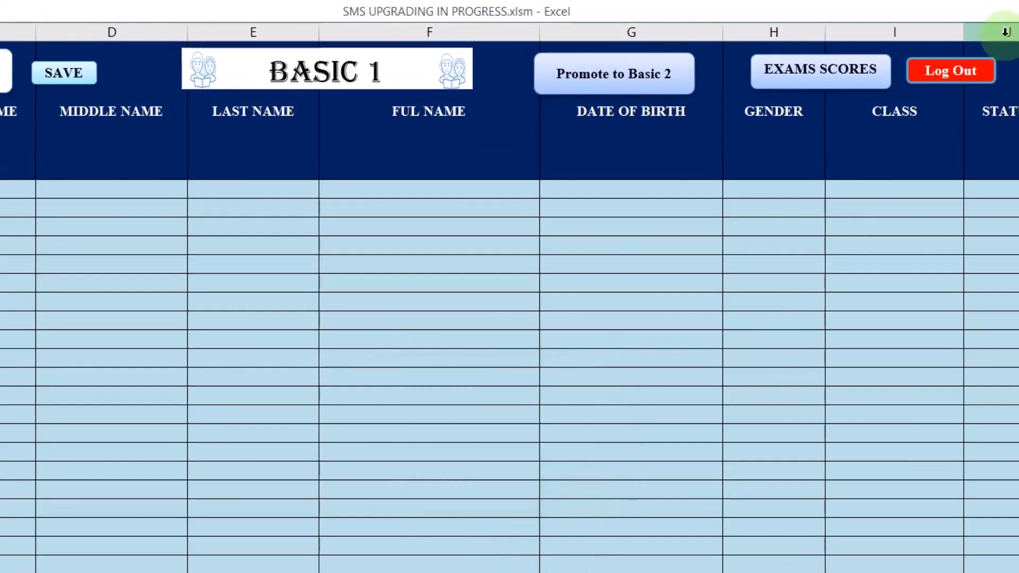
left_click(954, 71)
left_click(478, 478)
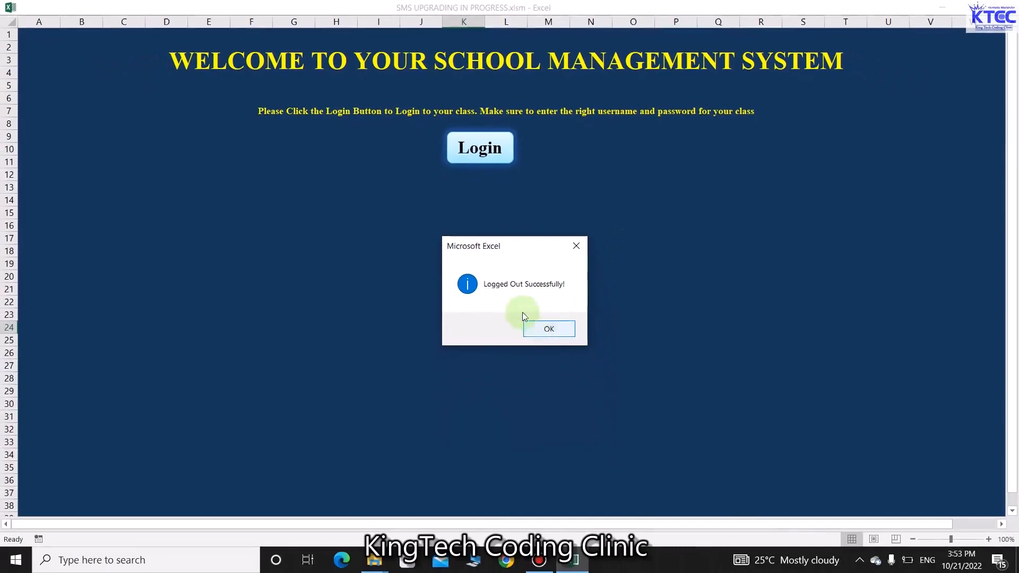
left_click(549, 330)
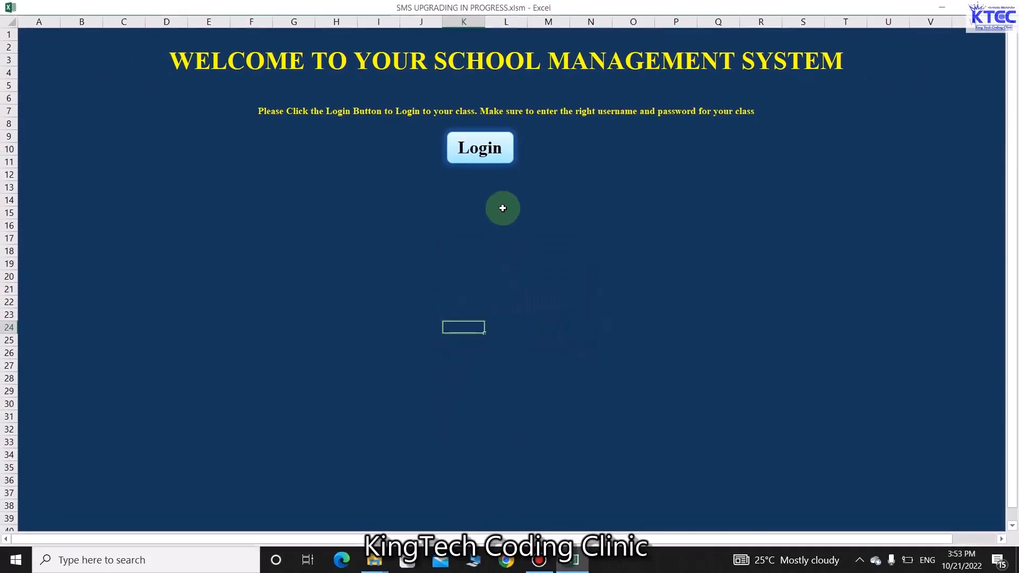
Log in with the creche username and its password
left_click(485, 155)
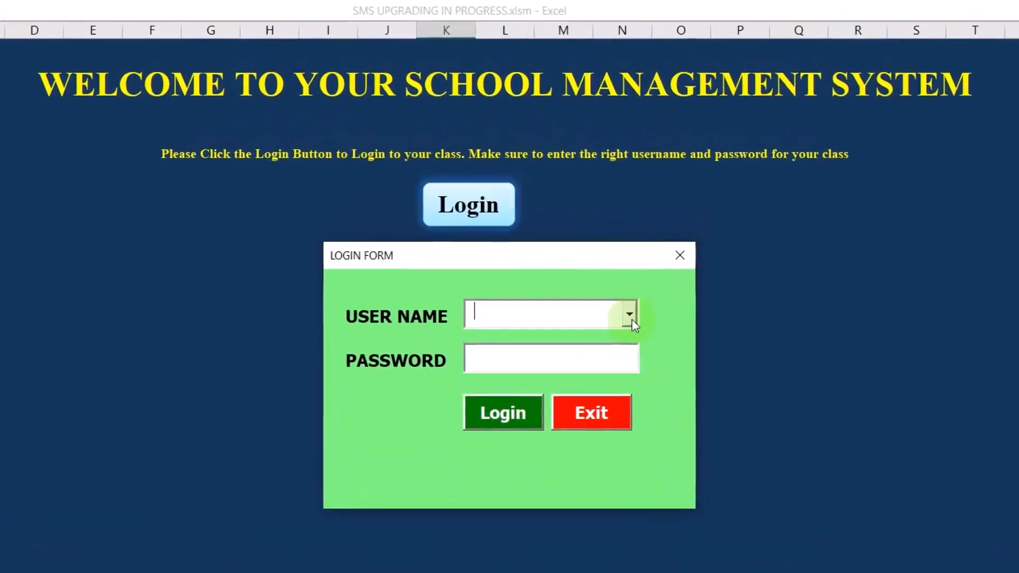
left_click(630, 318)
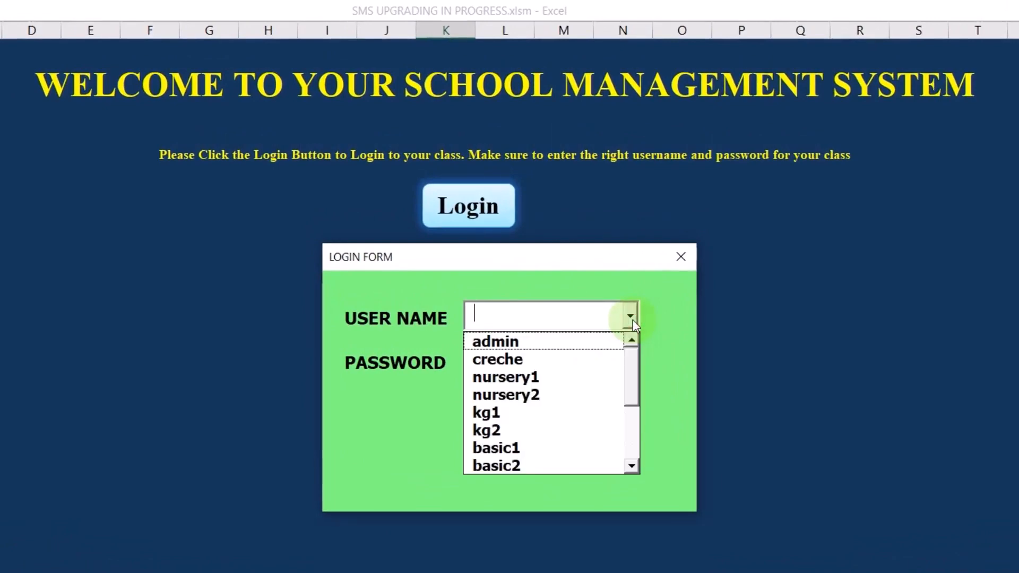
left_click(529, 368)
left_click(504, 358)
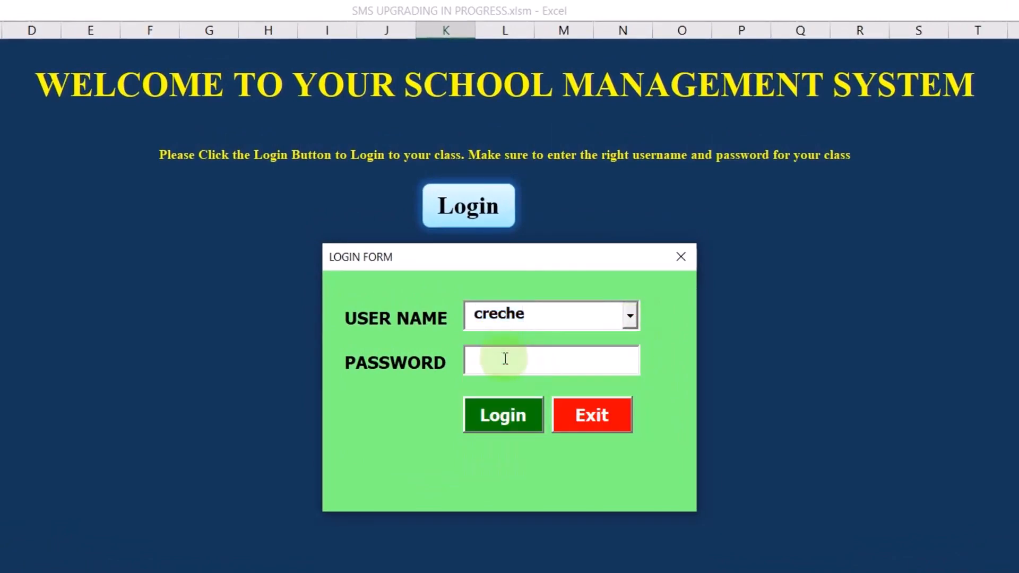
type("***")
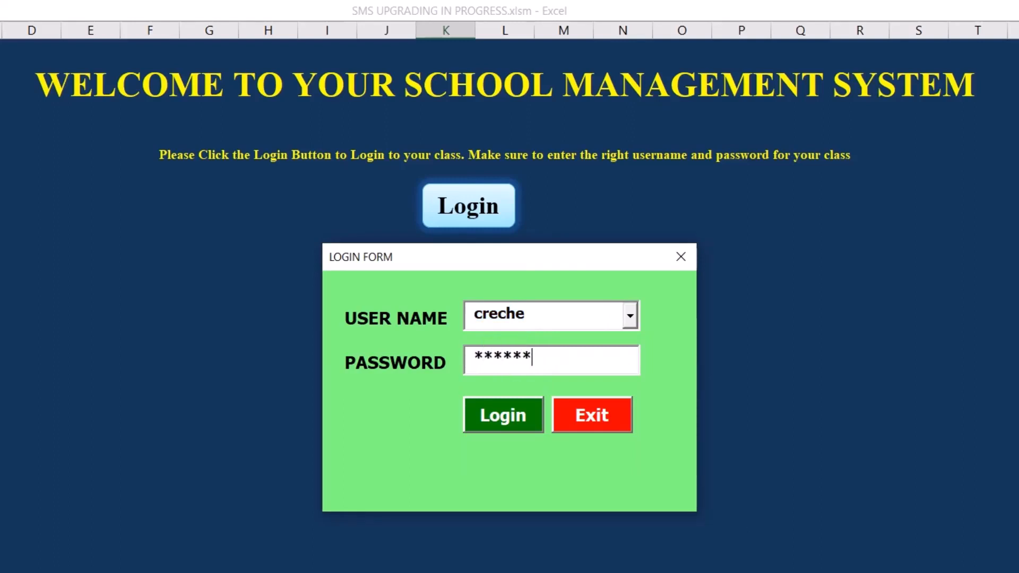
type("***")
left_click(499, 413)
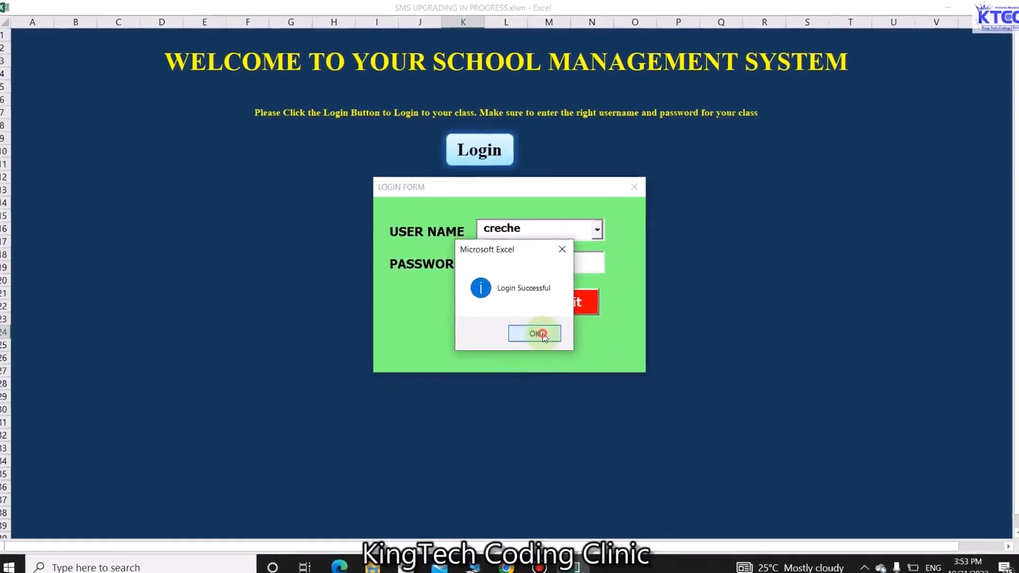
left_click(537, 333)
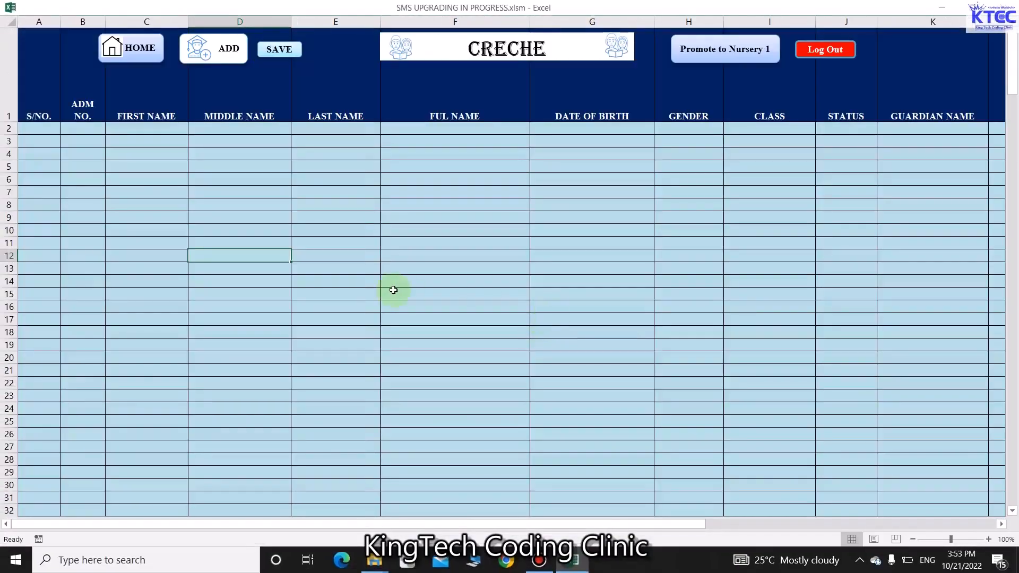
On the CRECHE register, check the student entry form, then save the workbook past the privacy warning
scroll(393, 290, "down", 7)
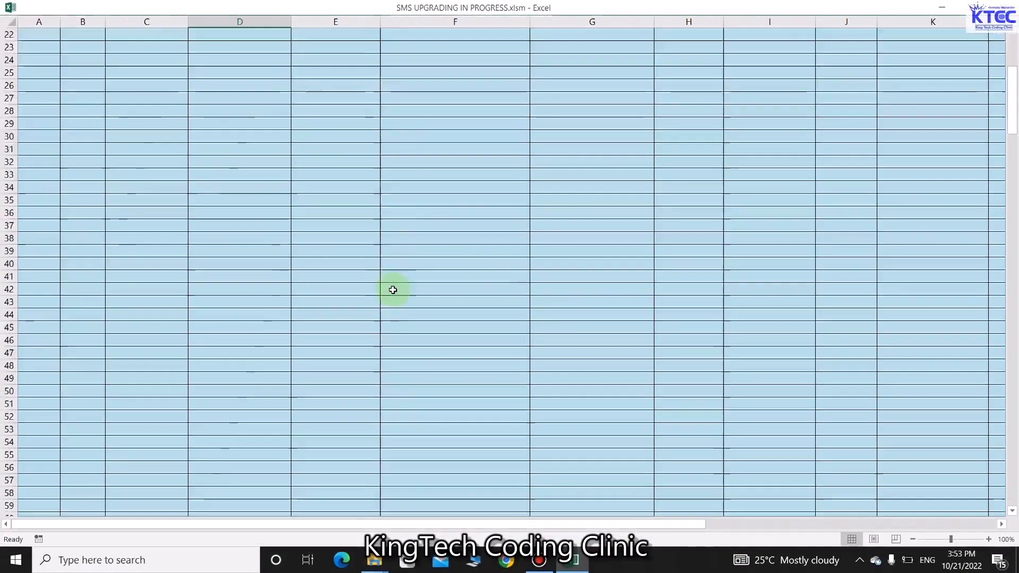
scroll(393, 290, "up", 7)
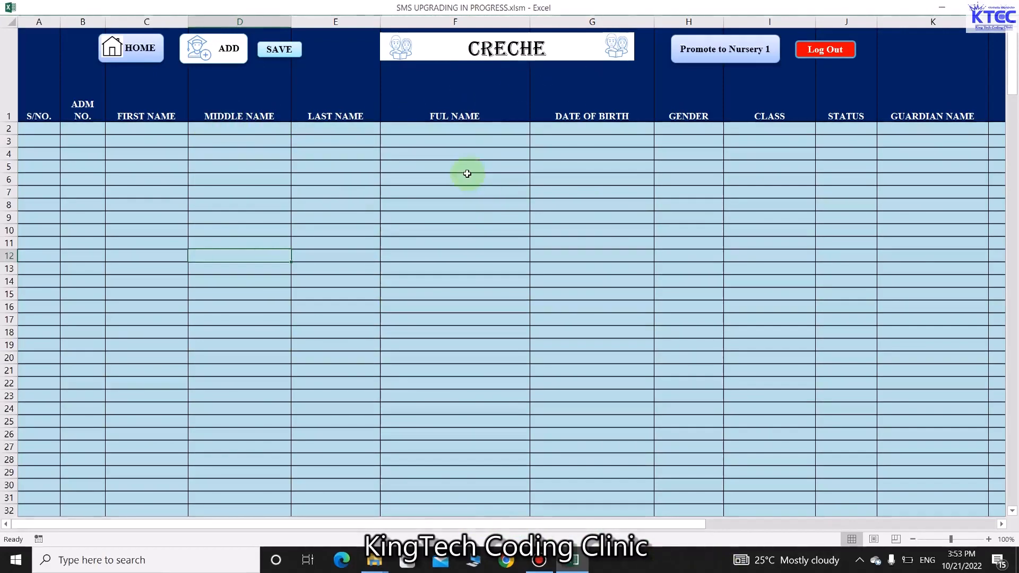
left_click(232, 59)
left_click(835, 75)
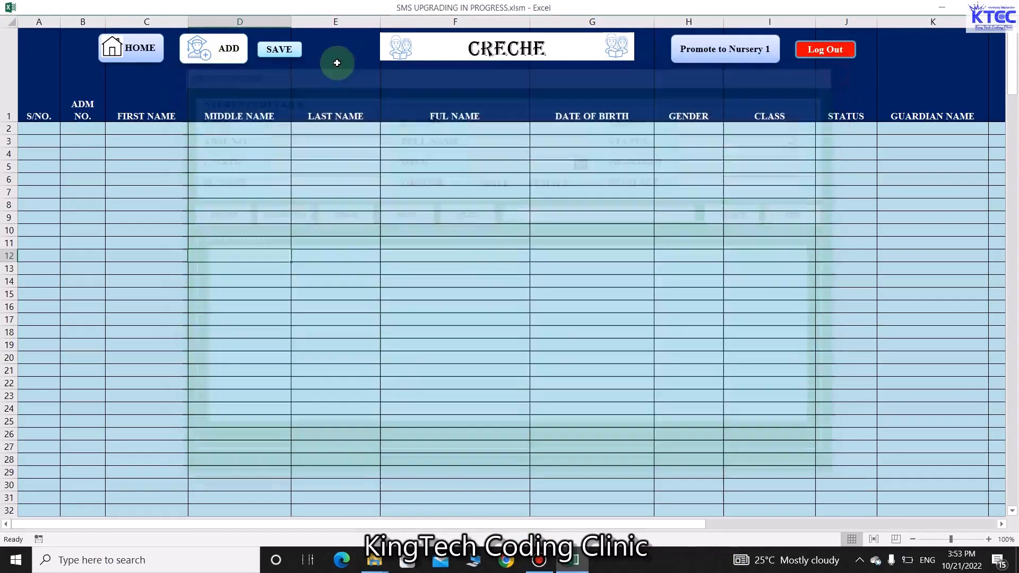
left_click(279, 48)
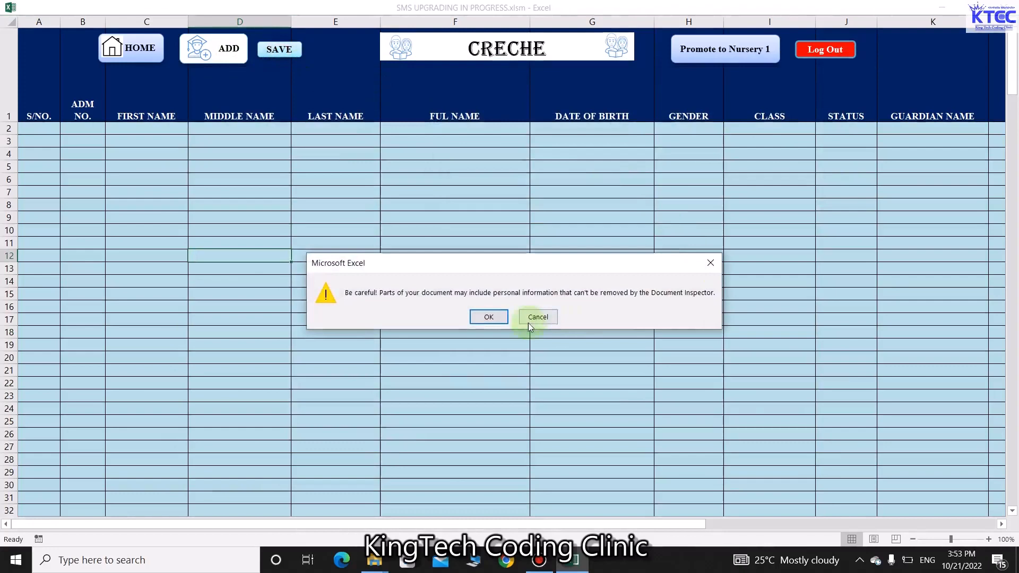
left_click(488, 317)
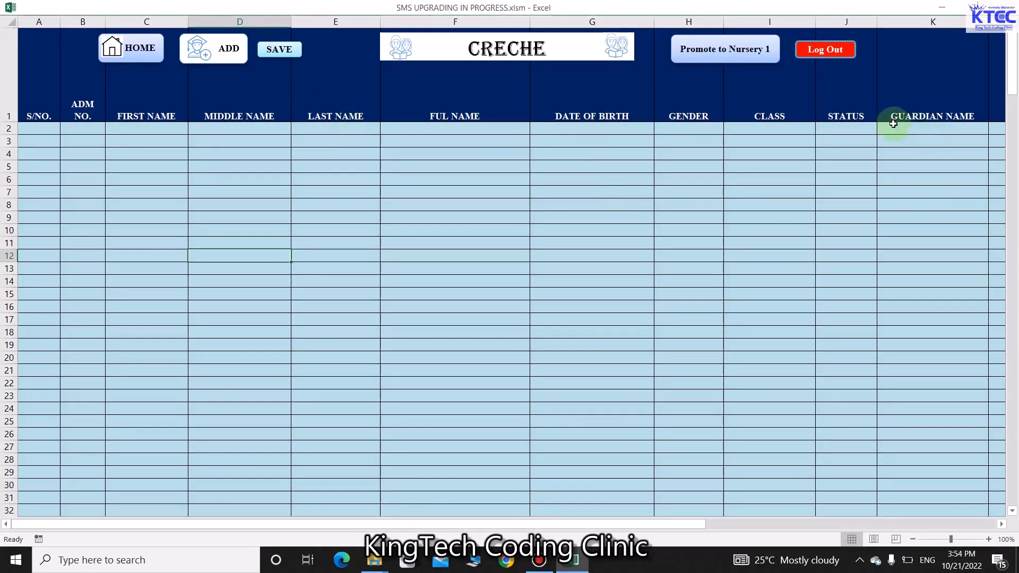
Log out of the Creche class account
left_click(831, 51)
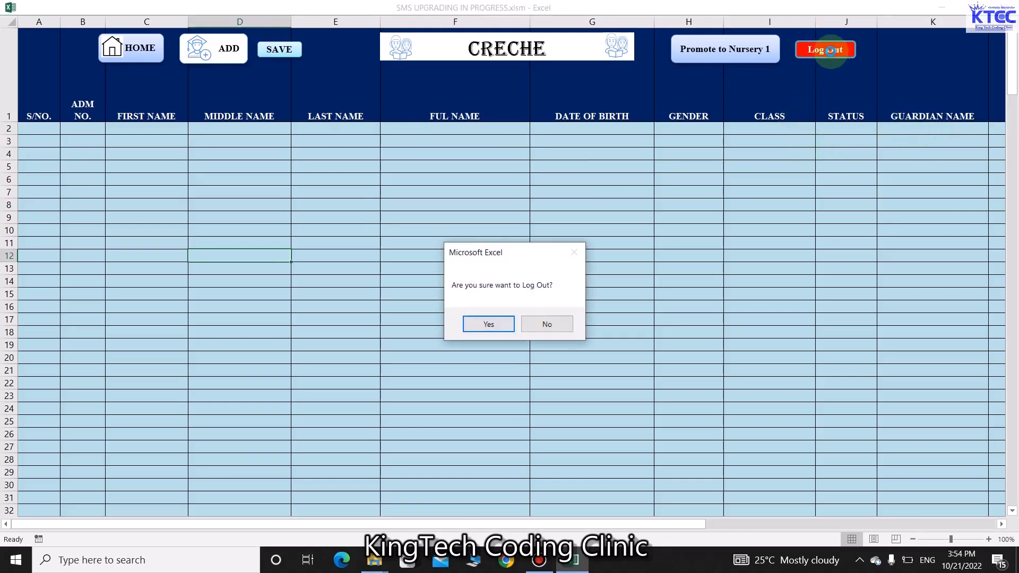
left_click(486, 322)
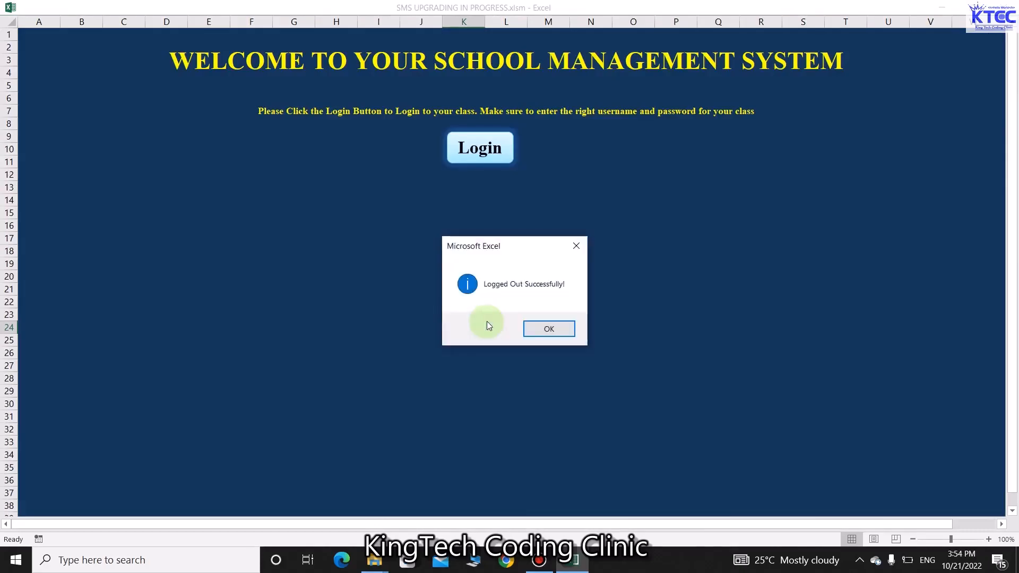
left_click(540, 330)
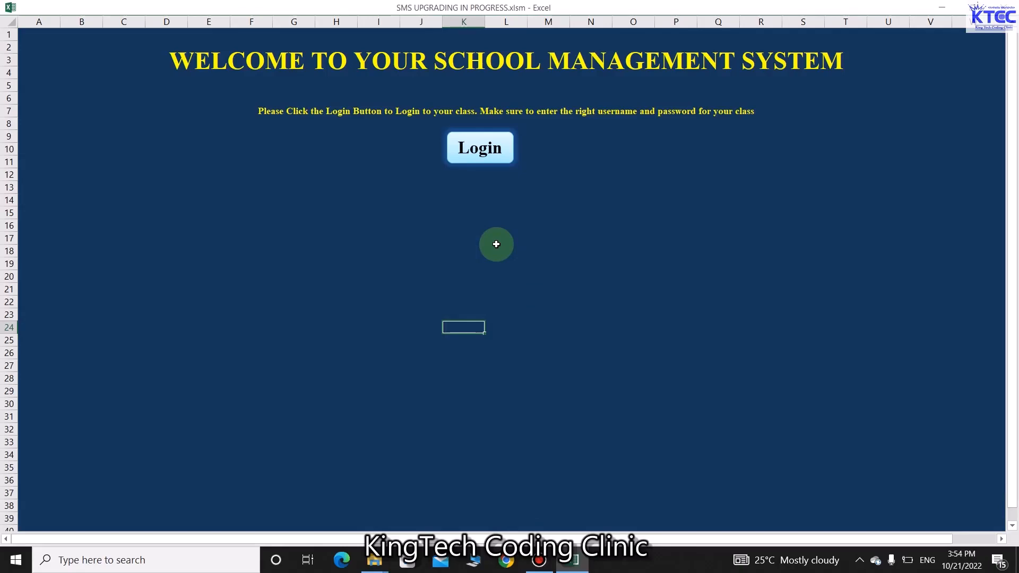
Log in as the admin user with its password
left_click(480, 148)
left_click(596, 227)
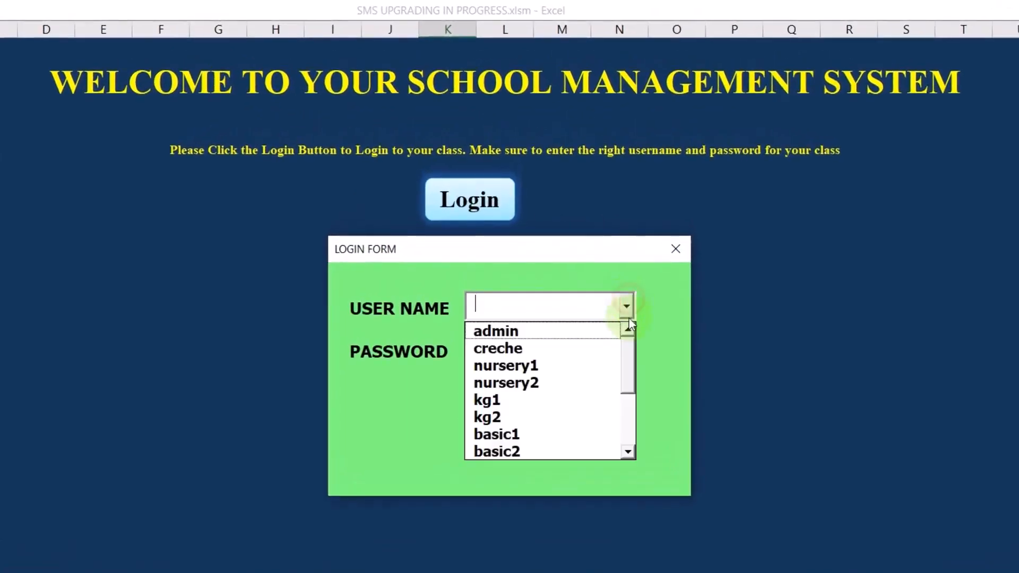
left_click(535, 332)
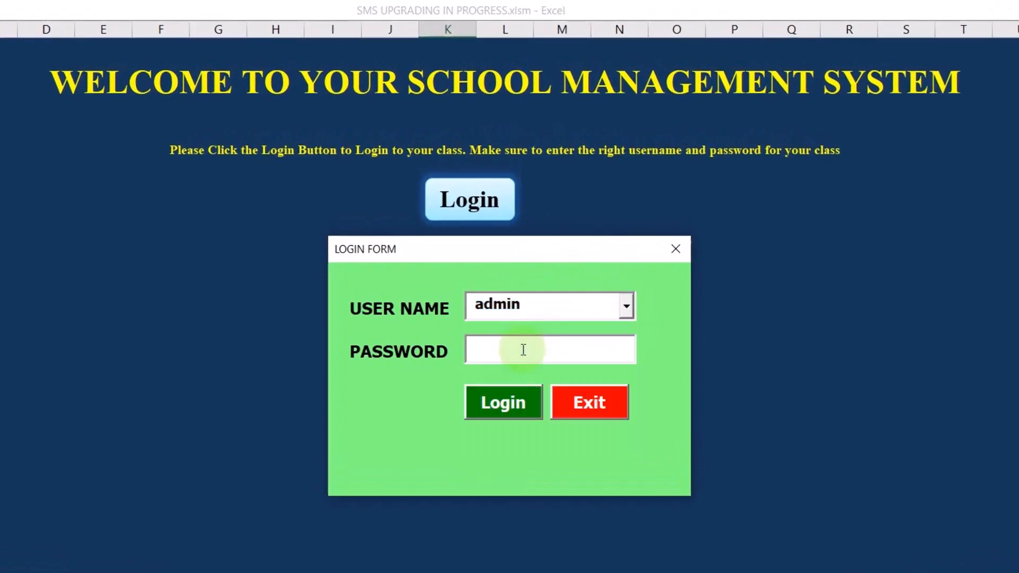
type("**")
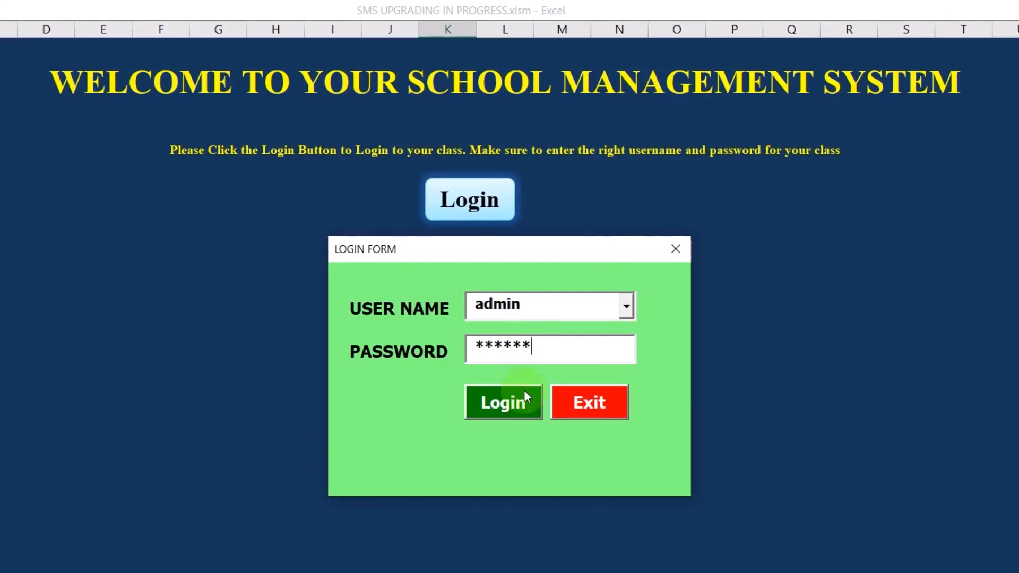
left_click(534, 404)
left_click(539, 442)
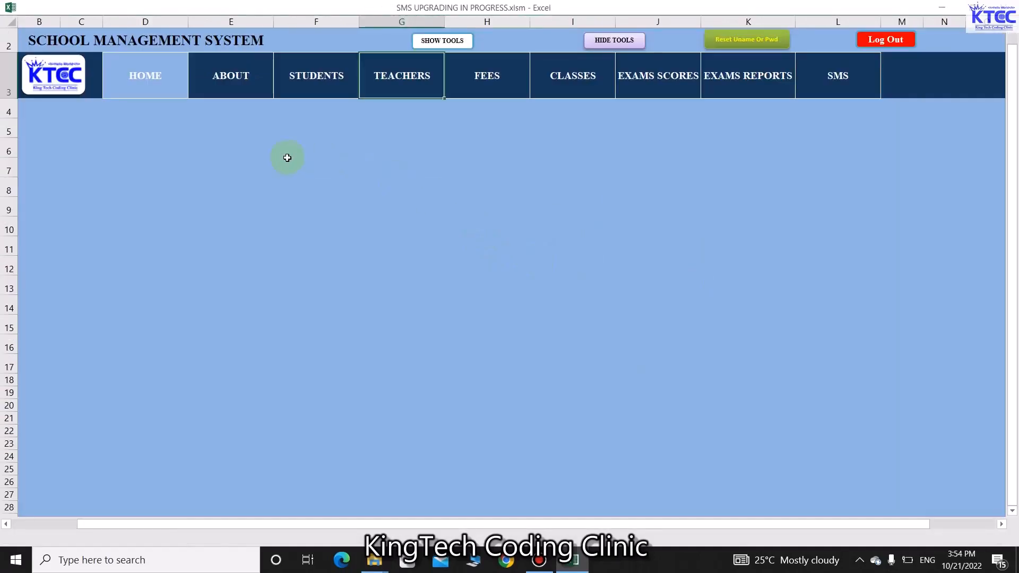
Visit the About section and the student EMIS data sheet, returning home
left_click(152, 77)
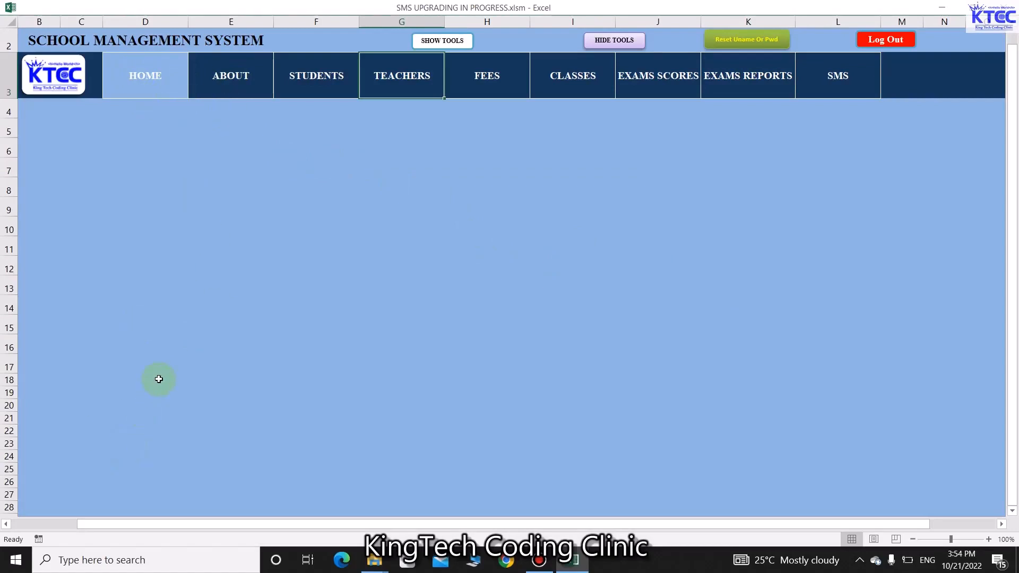
left_click(225, 79)
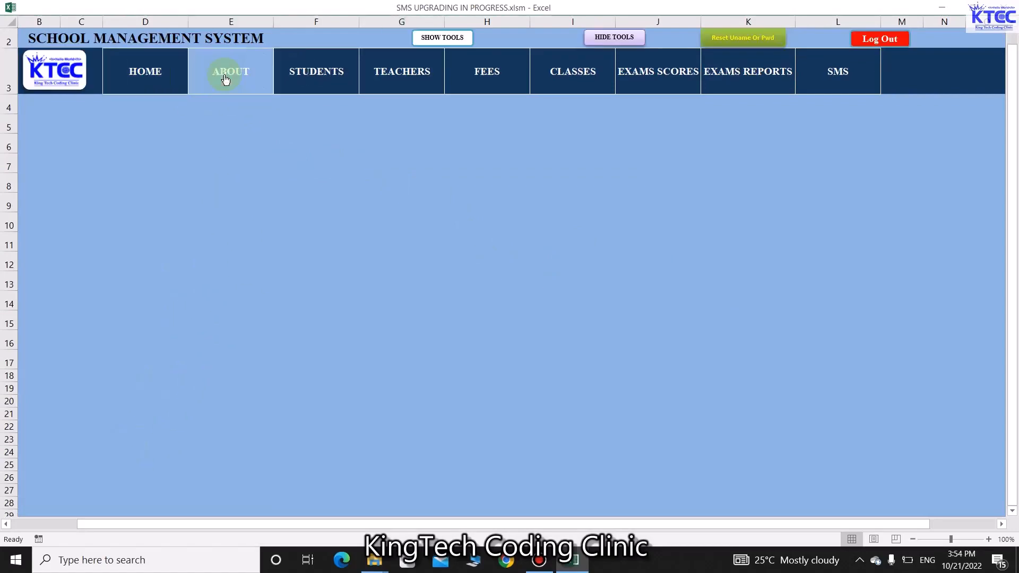
left_click(314, 71)
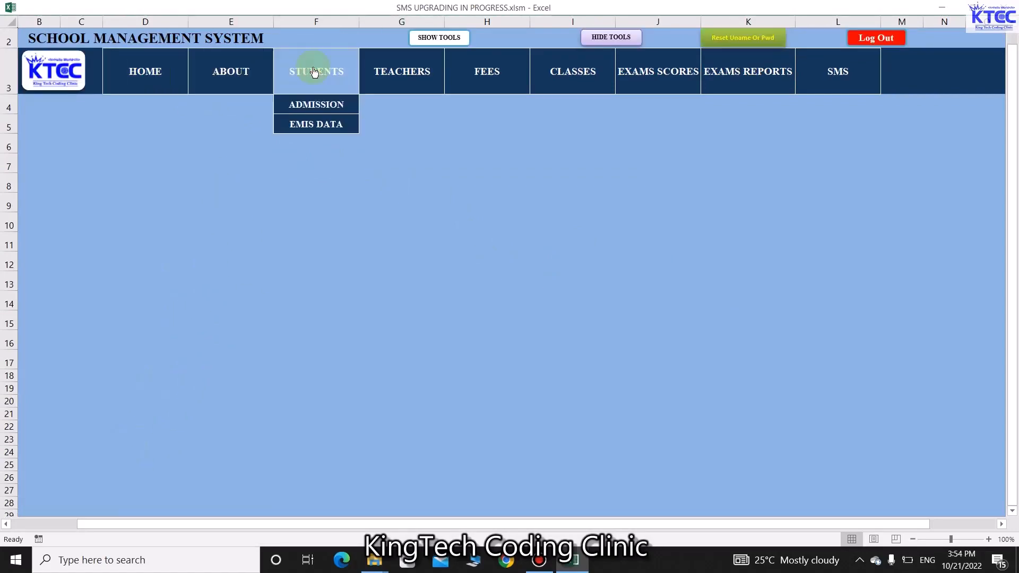
left_click(317, 124)
left_click(520, 48)
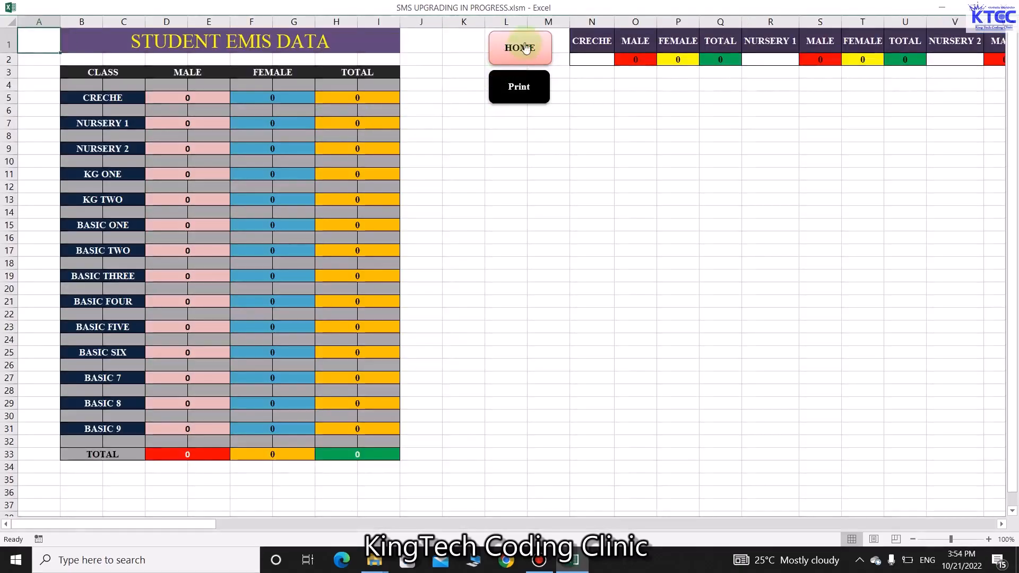
Open the student admission sheet and its data entry form, then return home
left_click(319, 82)
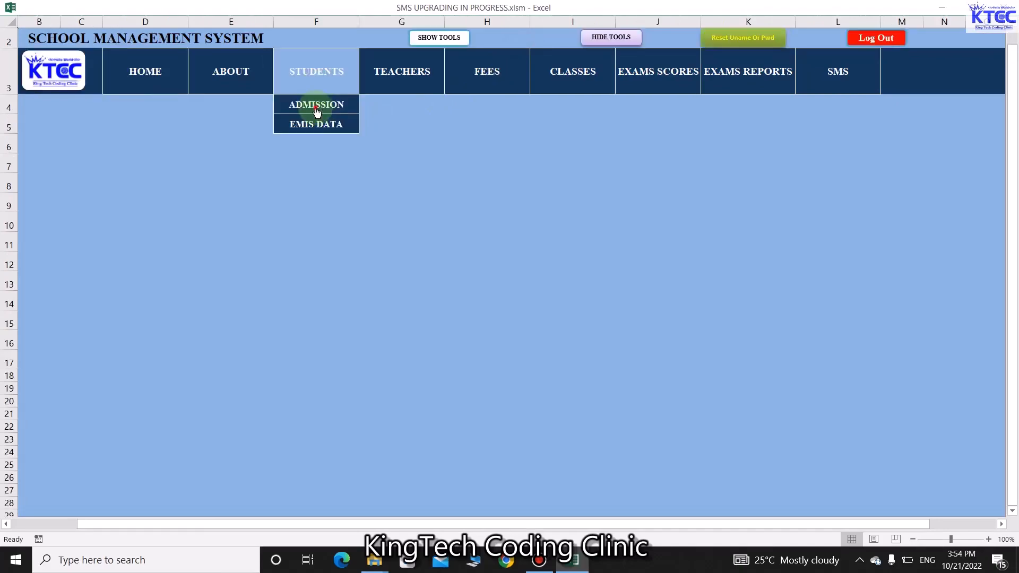
left_click(317, 110)
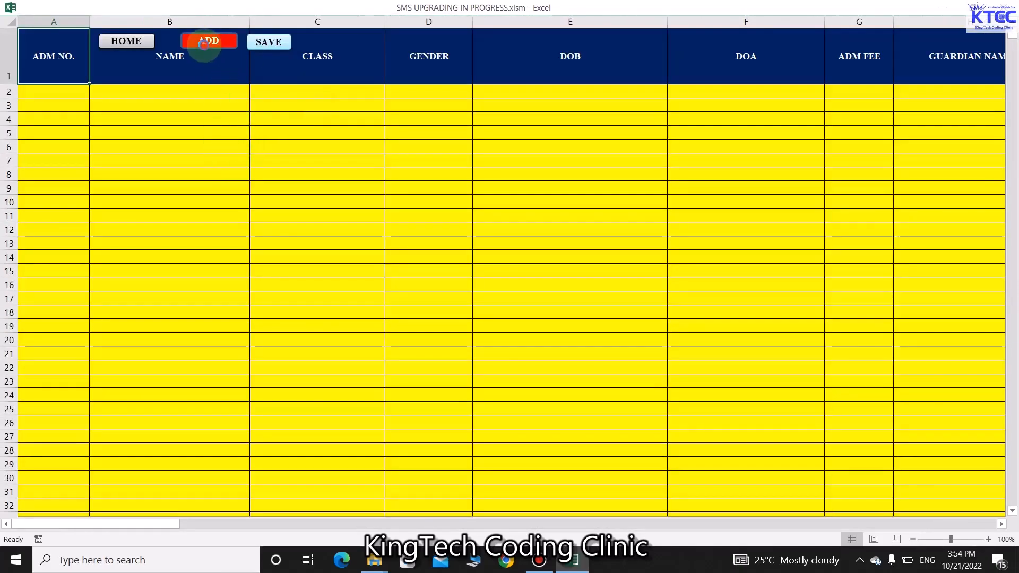
left_click(204, 43)
left_click(847, 67)
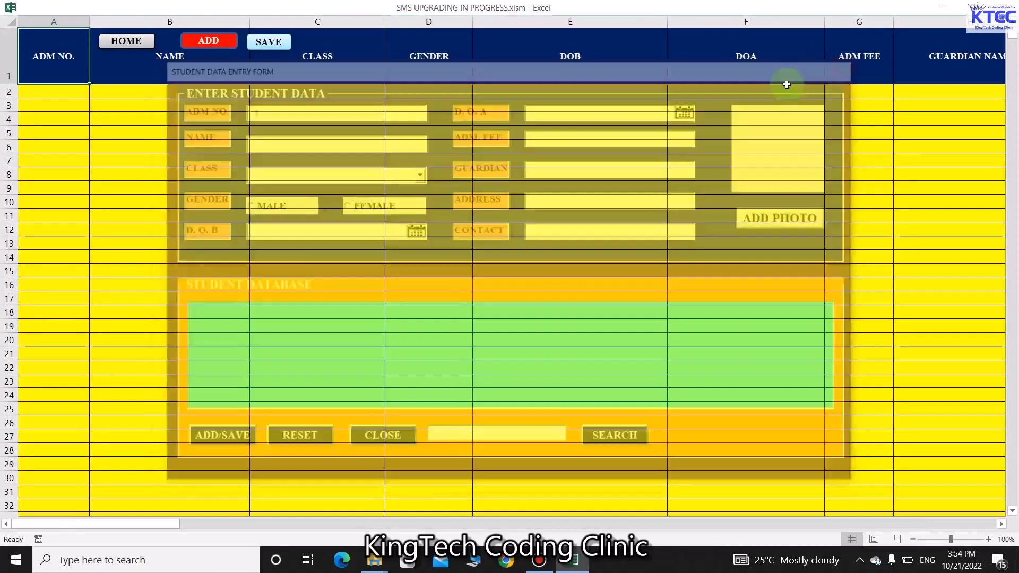
left_click(143, 42)
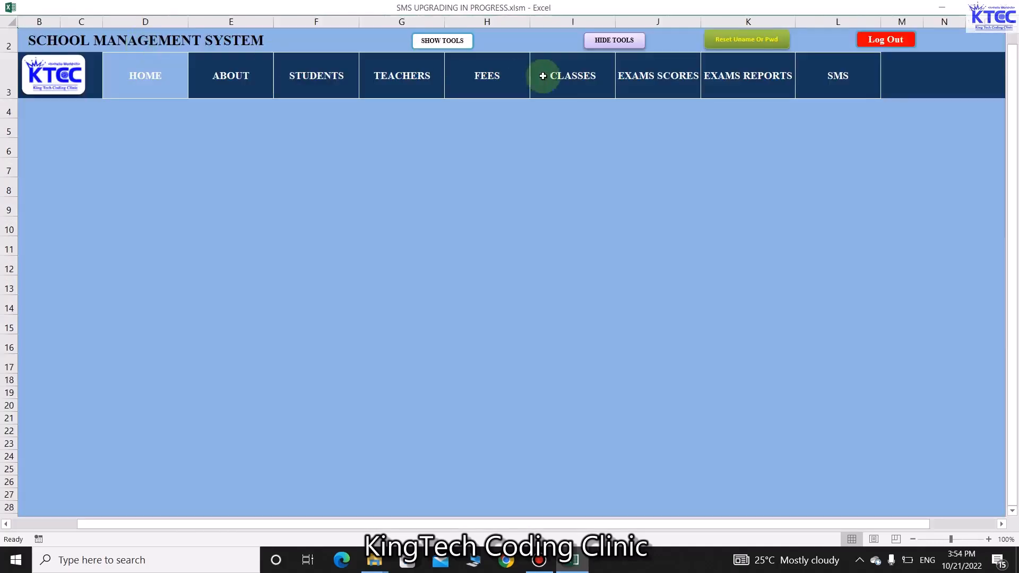
View the Basic 3 class sheet and Basic 6 exam scores, then list the class exam reports
left_click(567, 80)
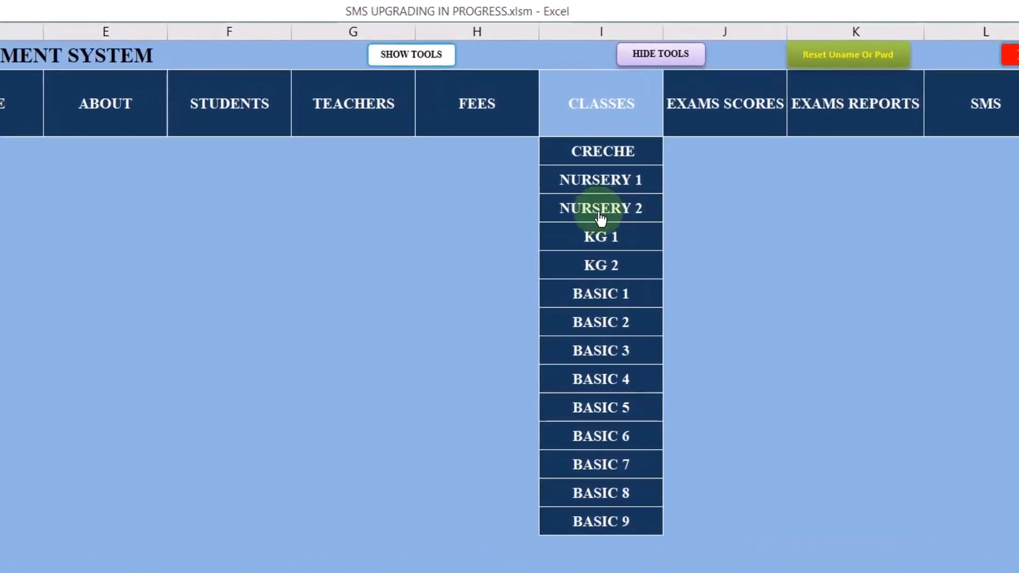
left_click(590, 313)
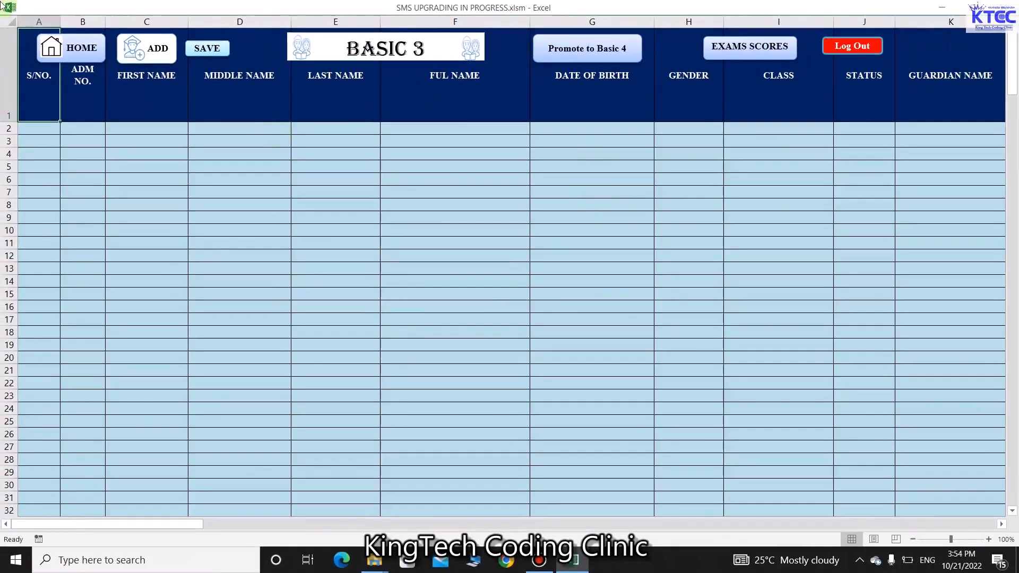
left_click(82, 47)
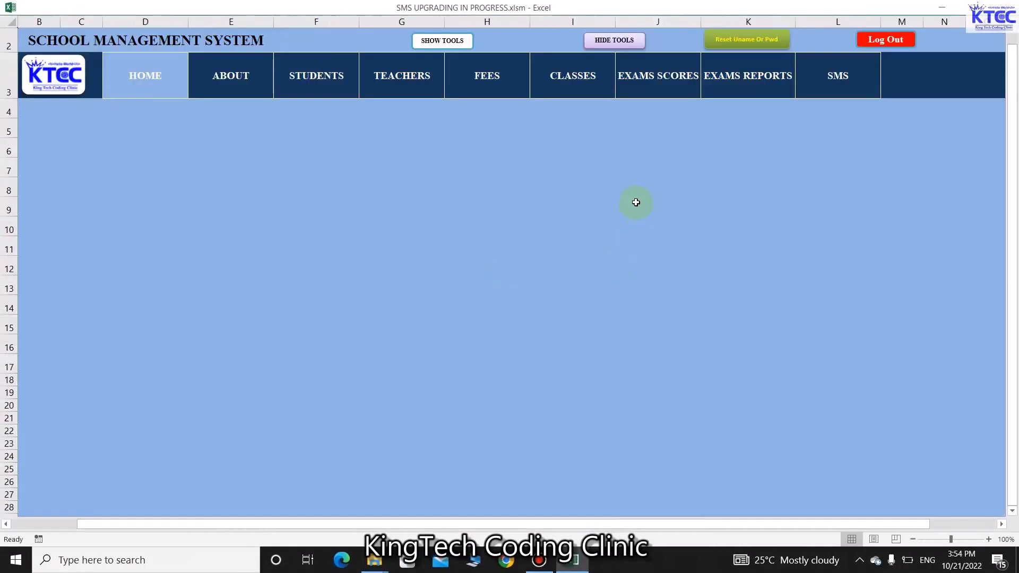
left_click(649, 91)
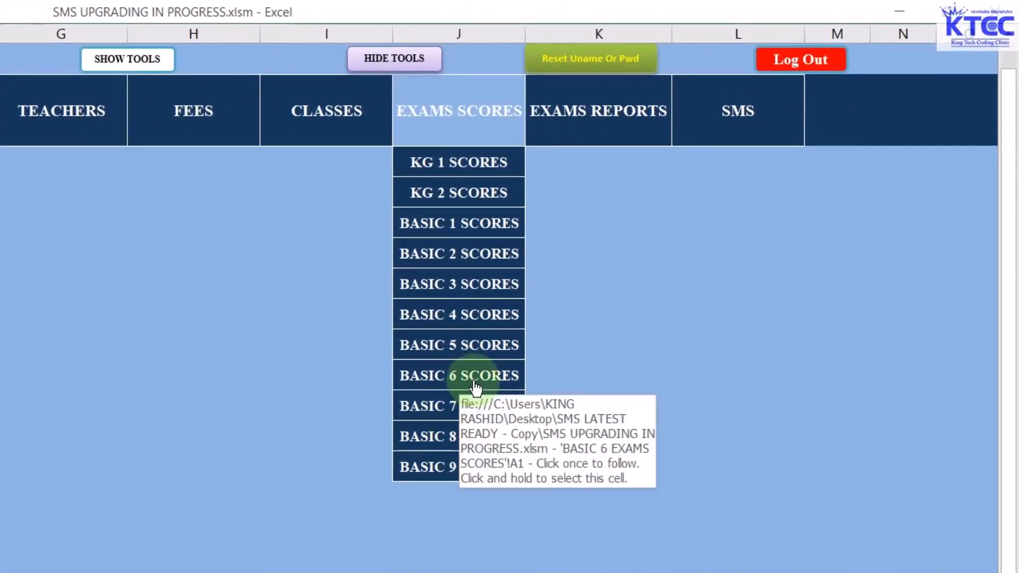
left_click(475, 386)
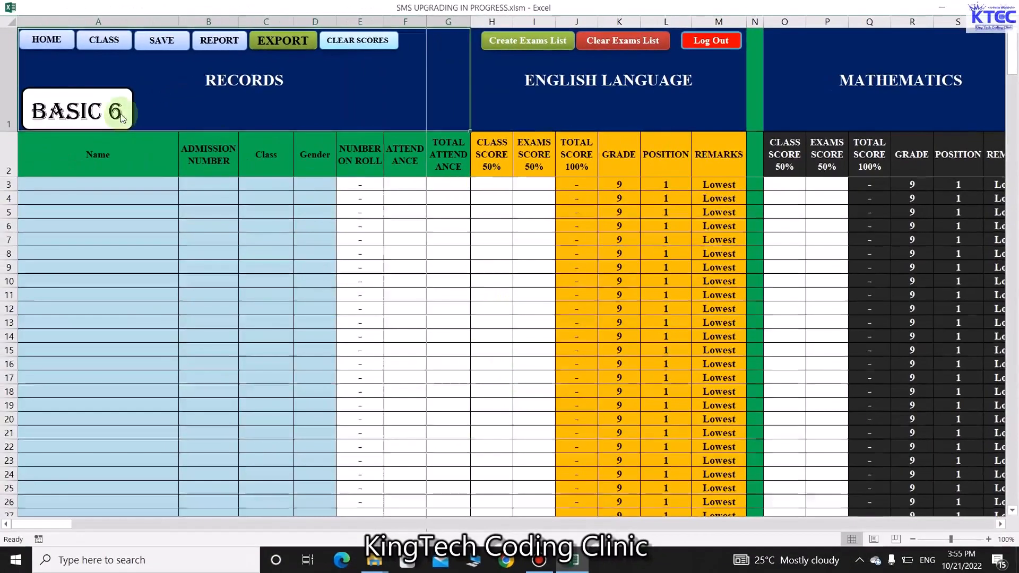
left_click(48, 43)
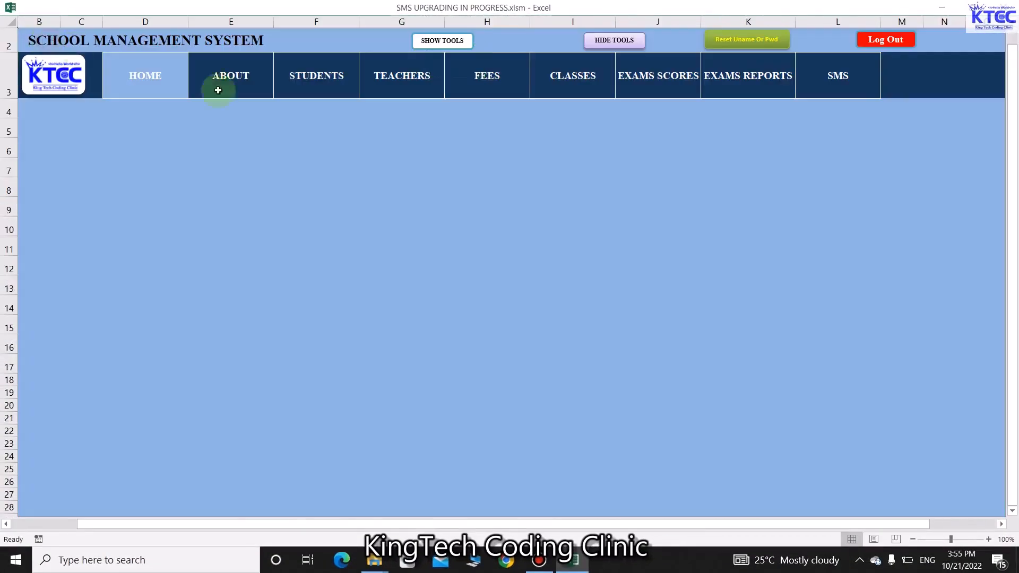
left_click(754, 75)
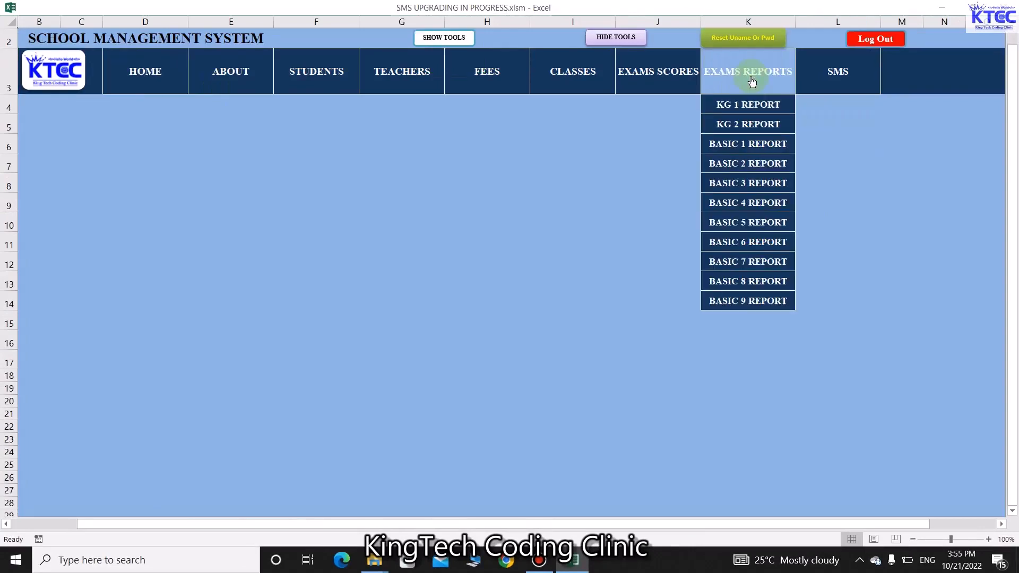
Visit the Basic 1 report generator and the Send SMS to Teachers page, returning home
left_click(765, 144)
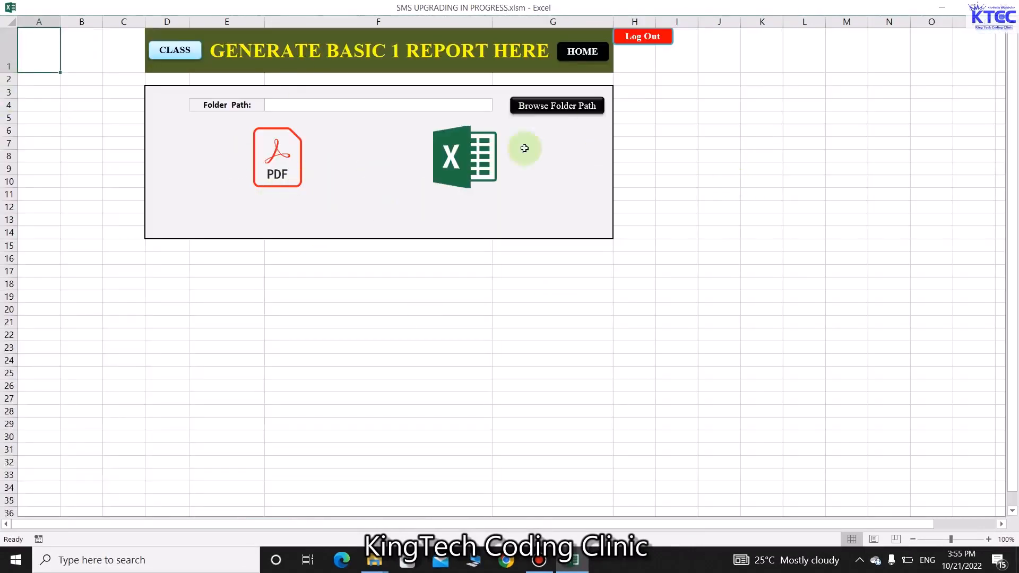
left_click(597, 58)
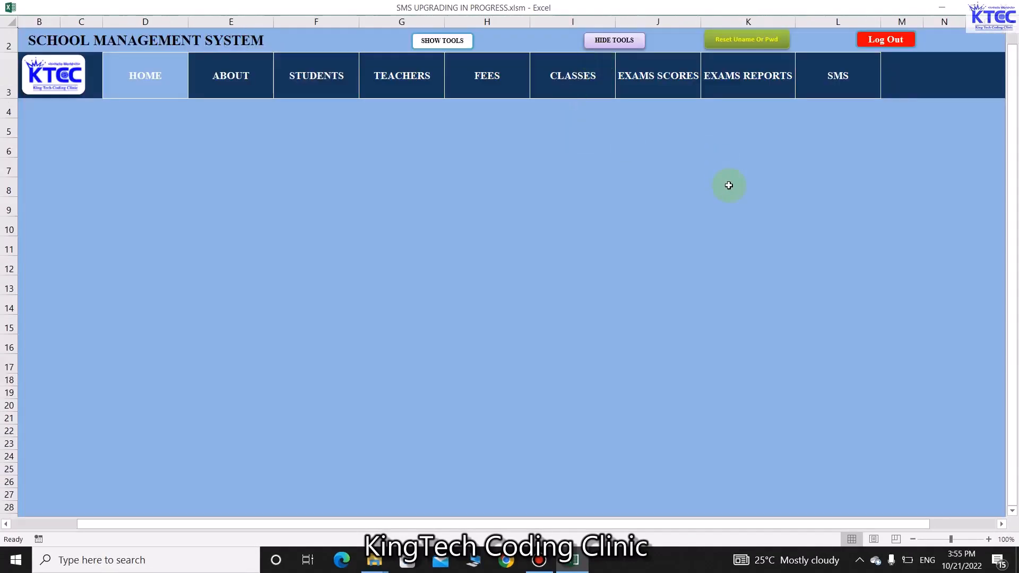
left_click(836, 77)
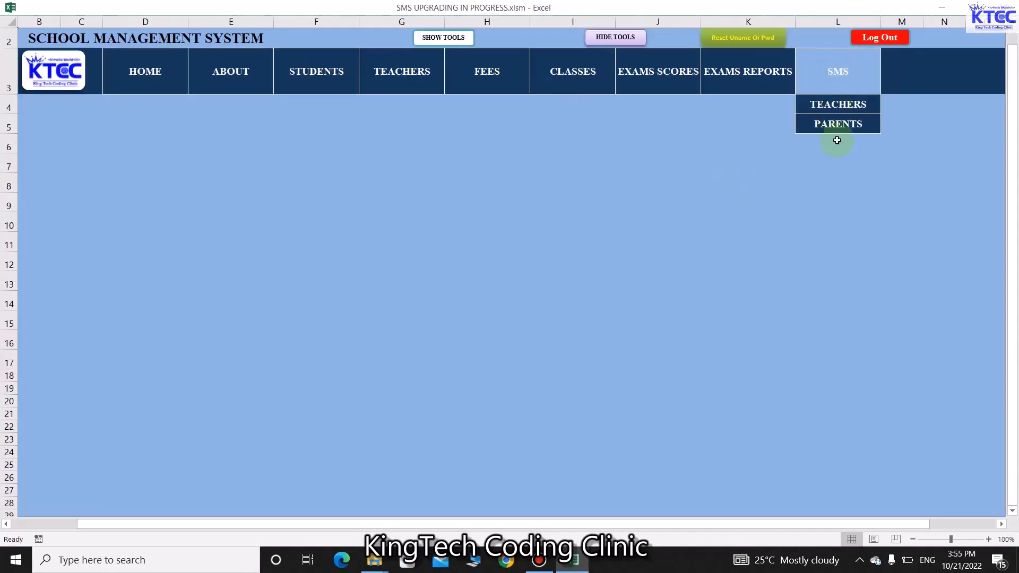
left_click(831, 110)
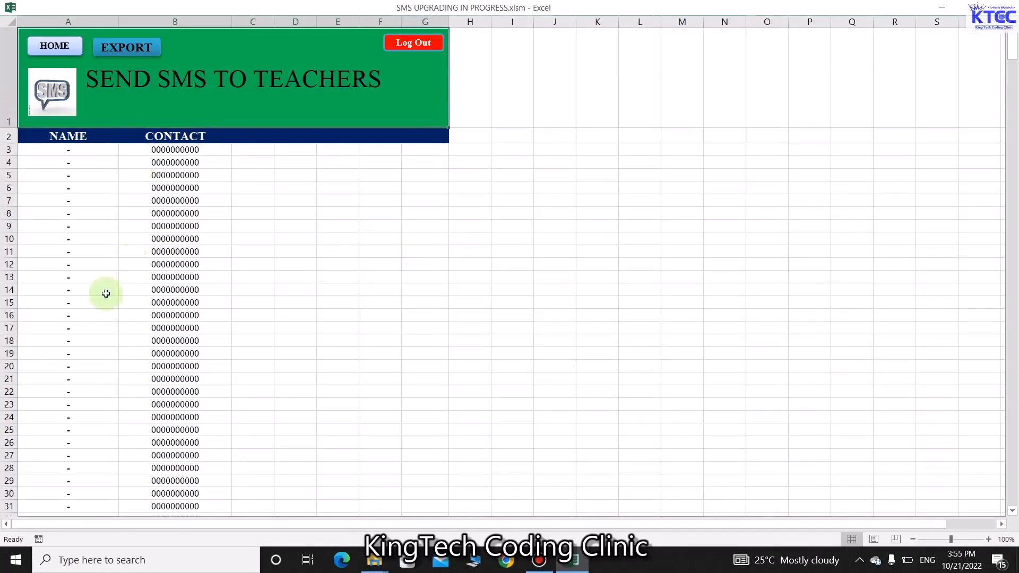
left_click(54, 45)
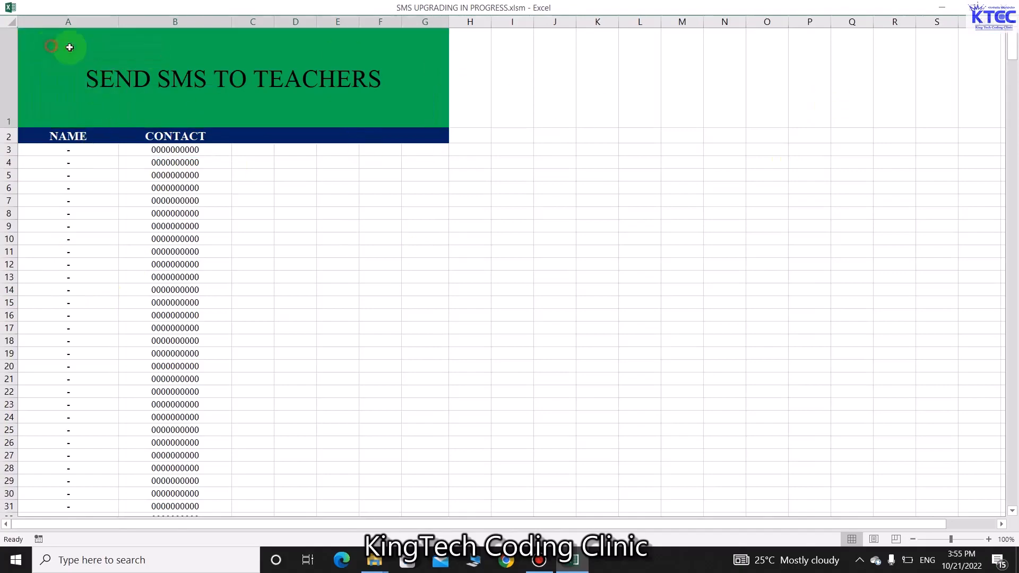
Open the Send SMS to Parents contact list and return home
left_click(837, 82)
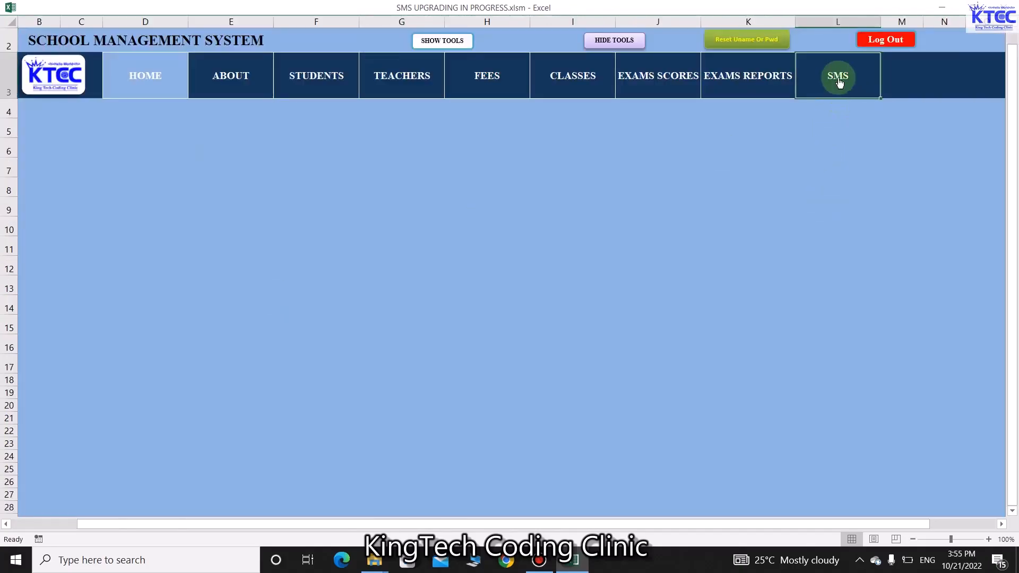
left_click(843, 123)
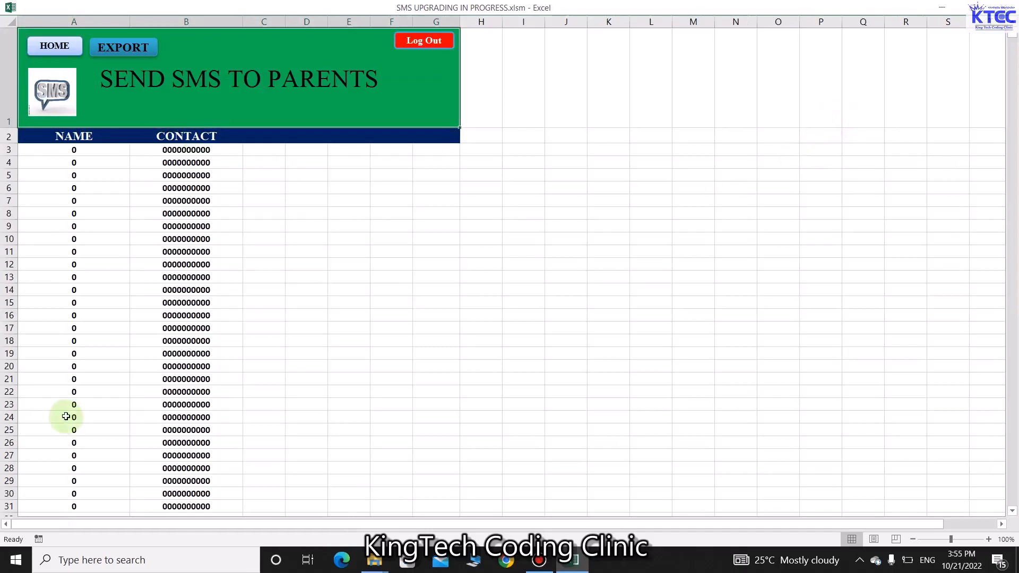
left_click(54, 46)
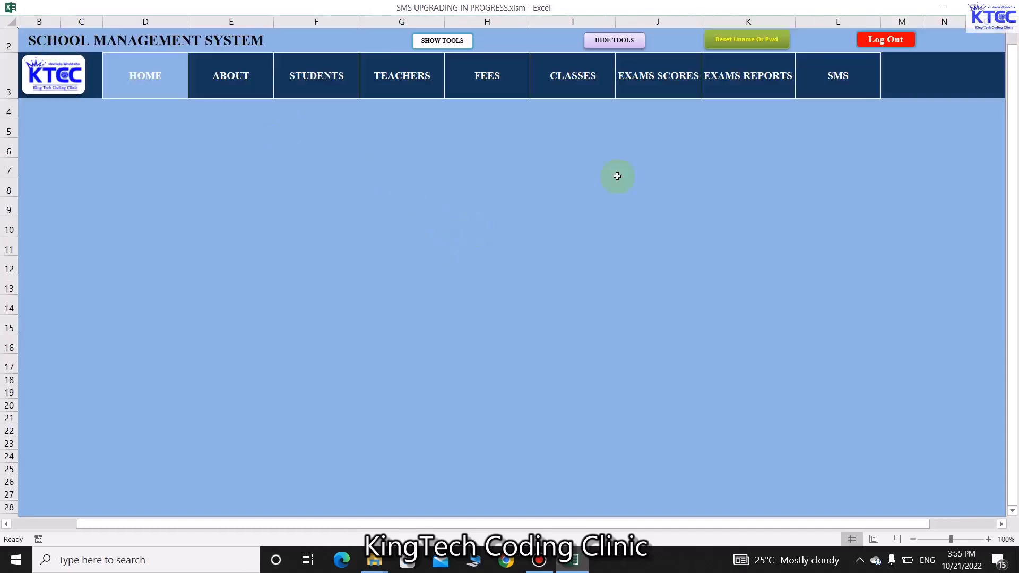
Cancel the first logout prompt, then log out of the system
left_click(885, 40)
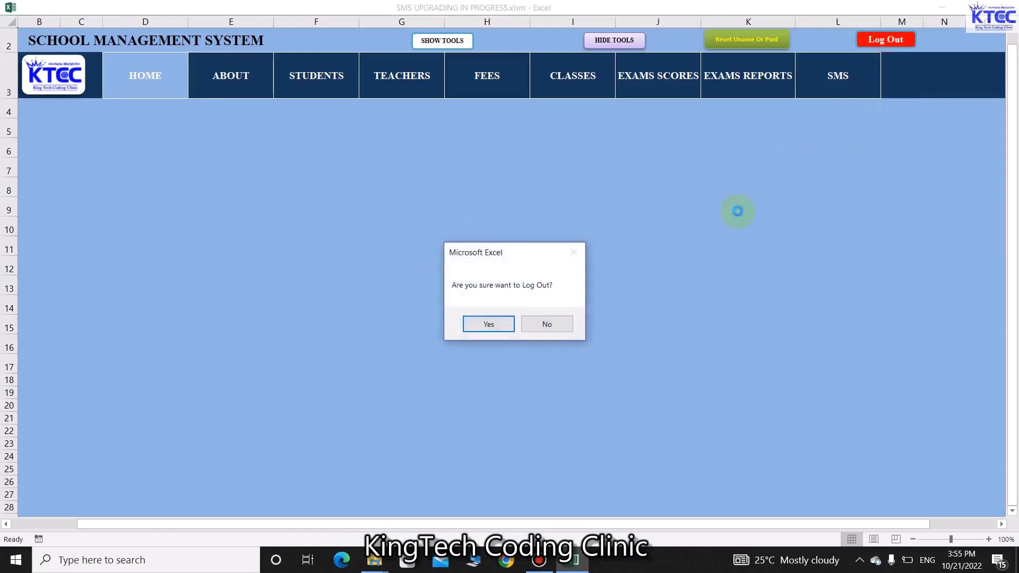
left_click(528, 324)
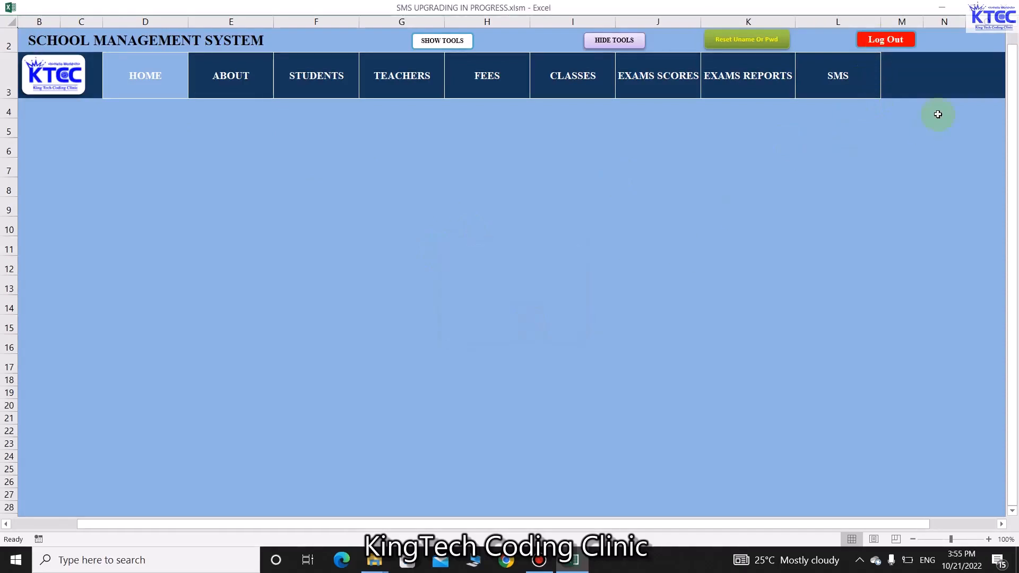
left_click(894, 41)
left_click(494, 328)
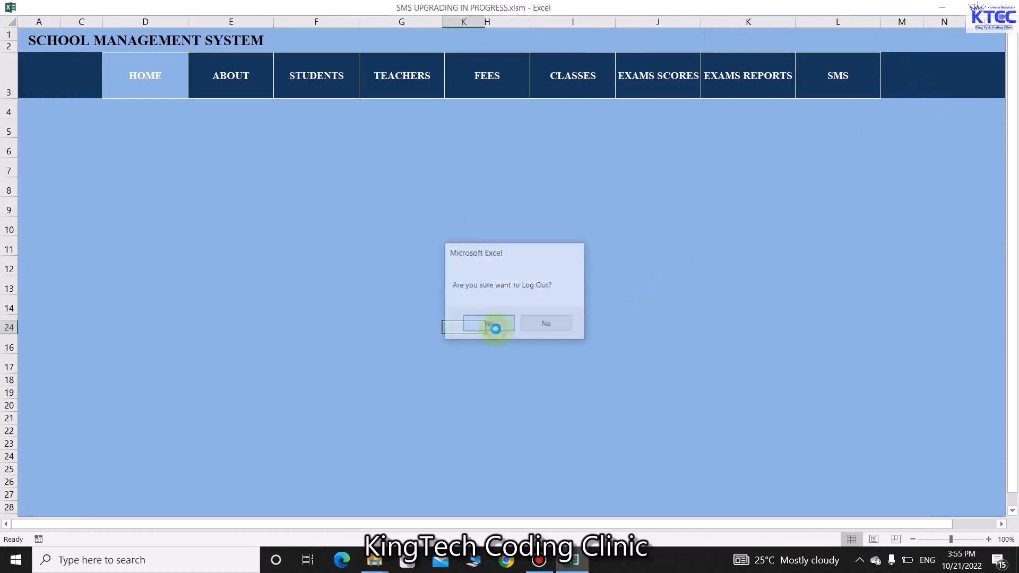
left_click(561, 328)
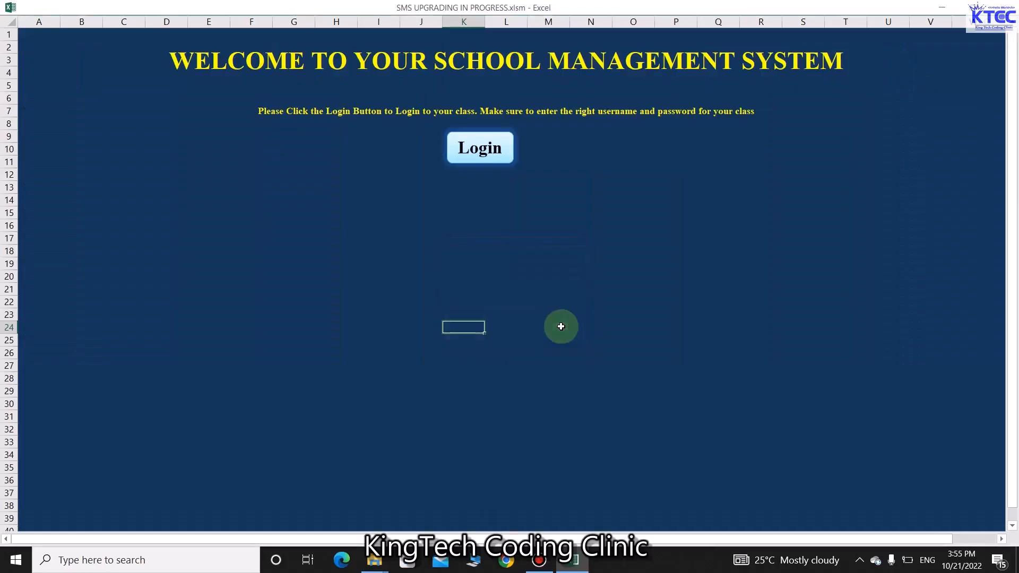
Log back in as the admin user and close the login form
left_click(478, 149)
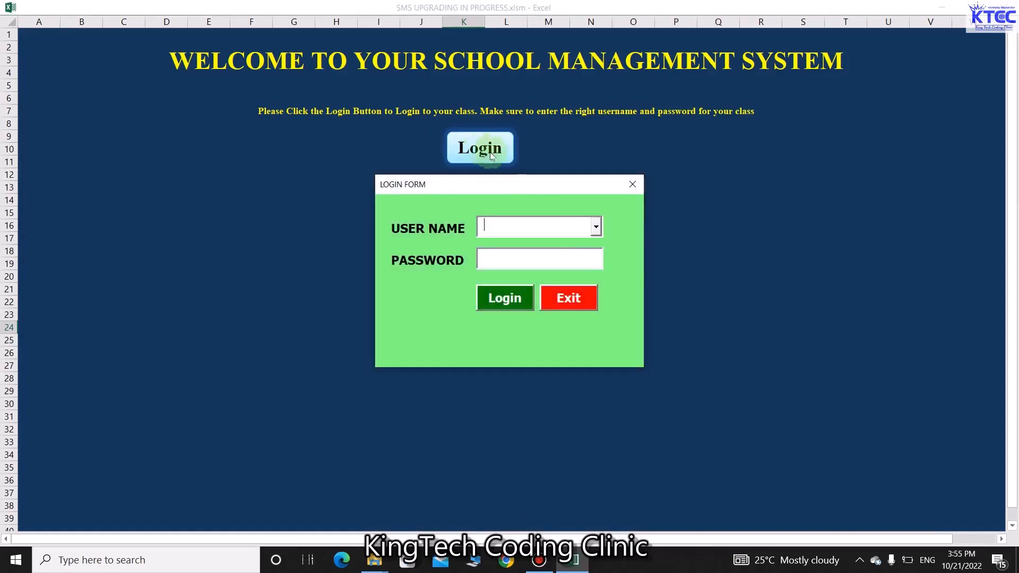
left_click(596, 228)
left_click(517, 244)
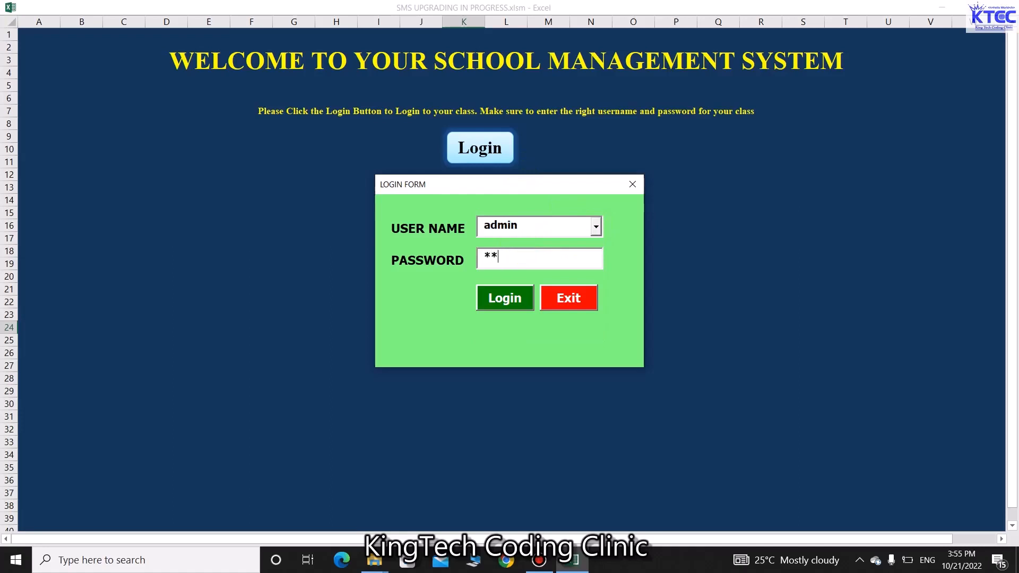
left_click(513, 298)
left_click(534, 331)
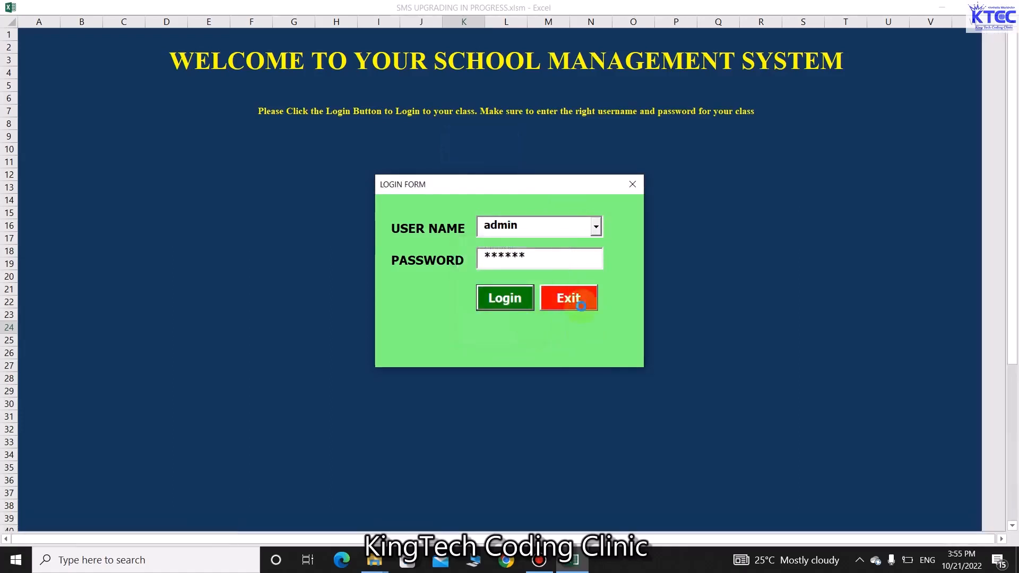
left_click(565, 288)
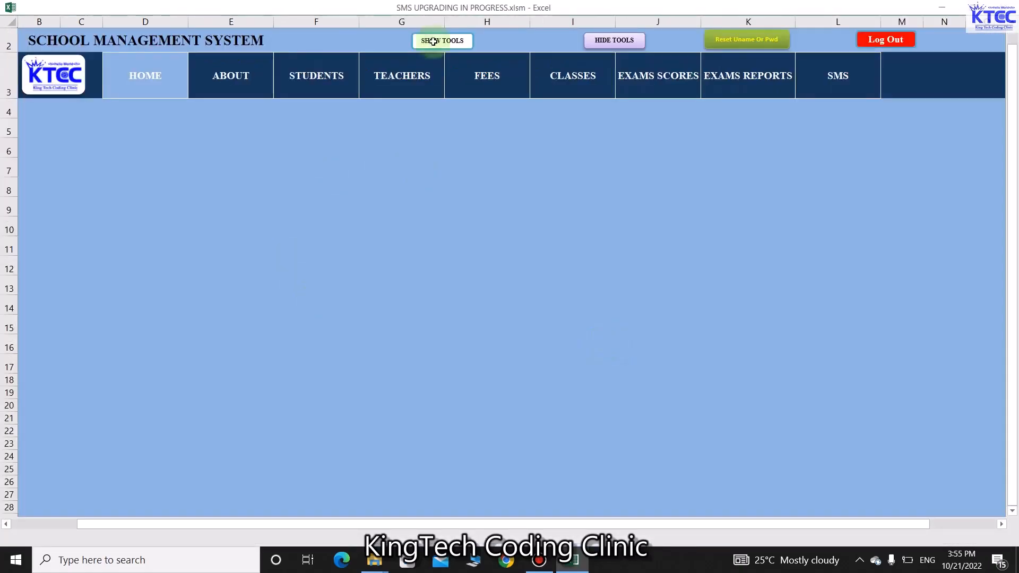
View the stored usernames and passwords in DATABASE, then return home with editing tools and sheet tabs shown
left_click(442, 49)
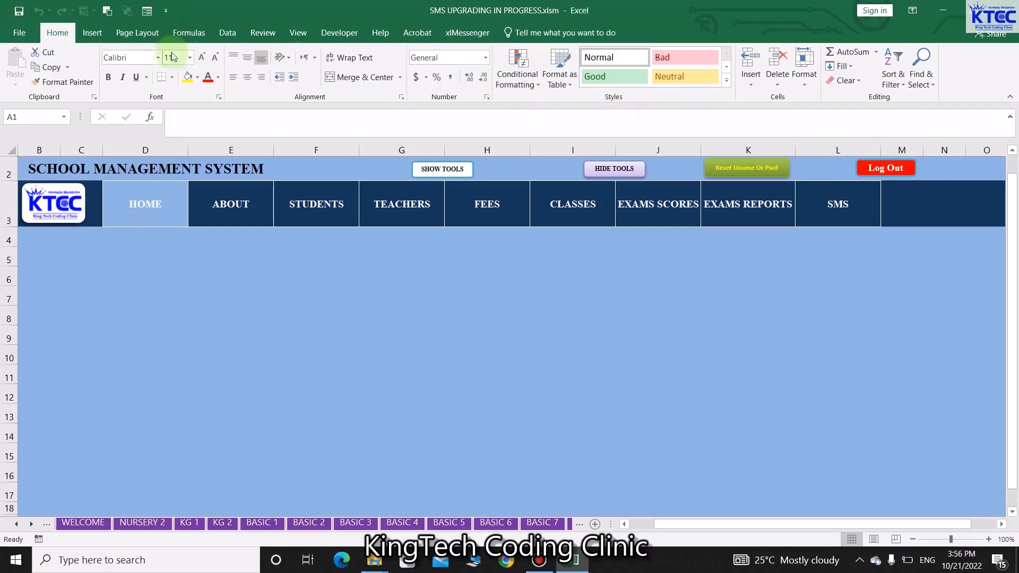
left_click(619, 174)
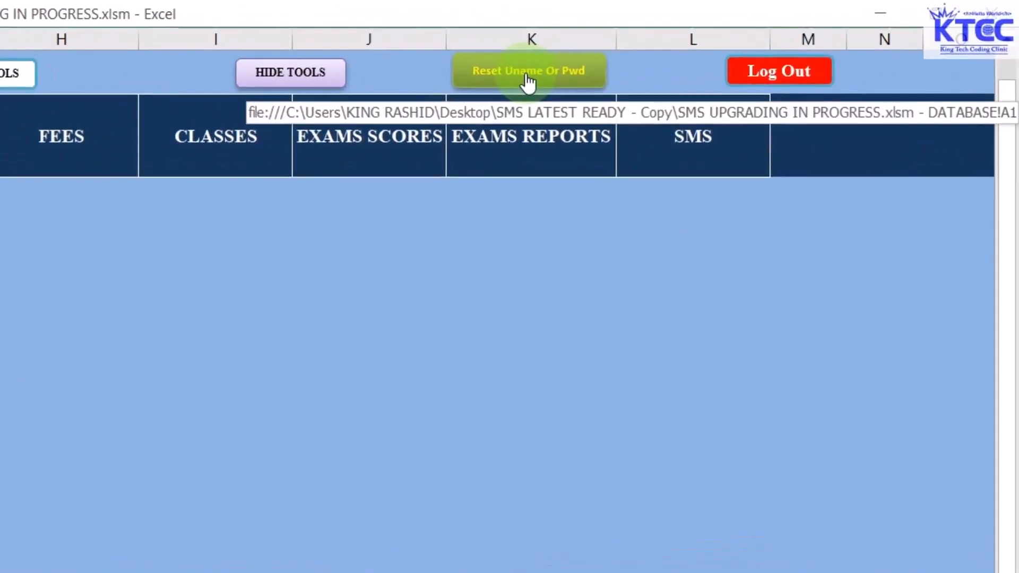
left_click(529, 75)
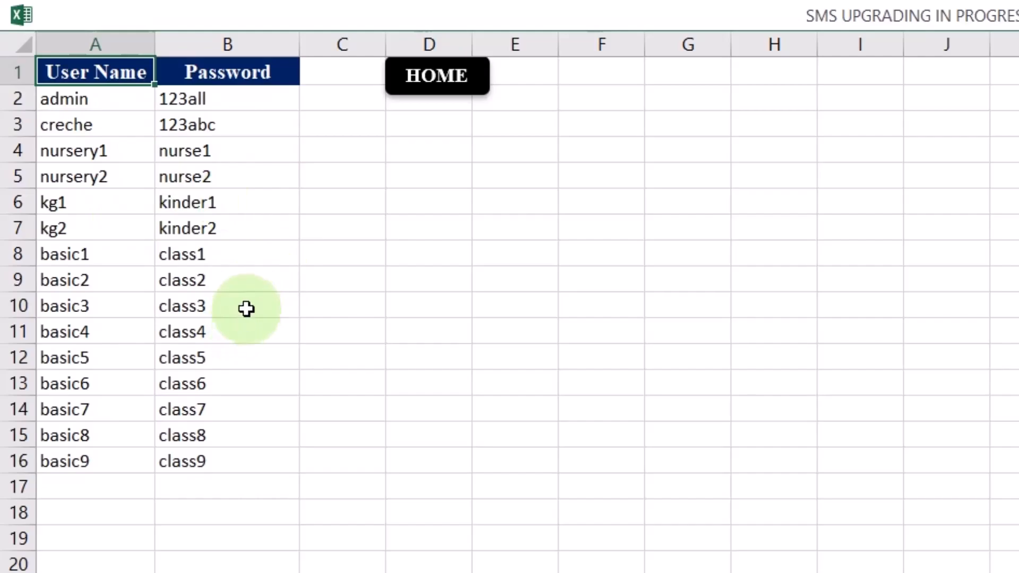
left_click(445, 85)
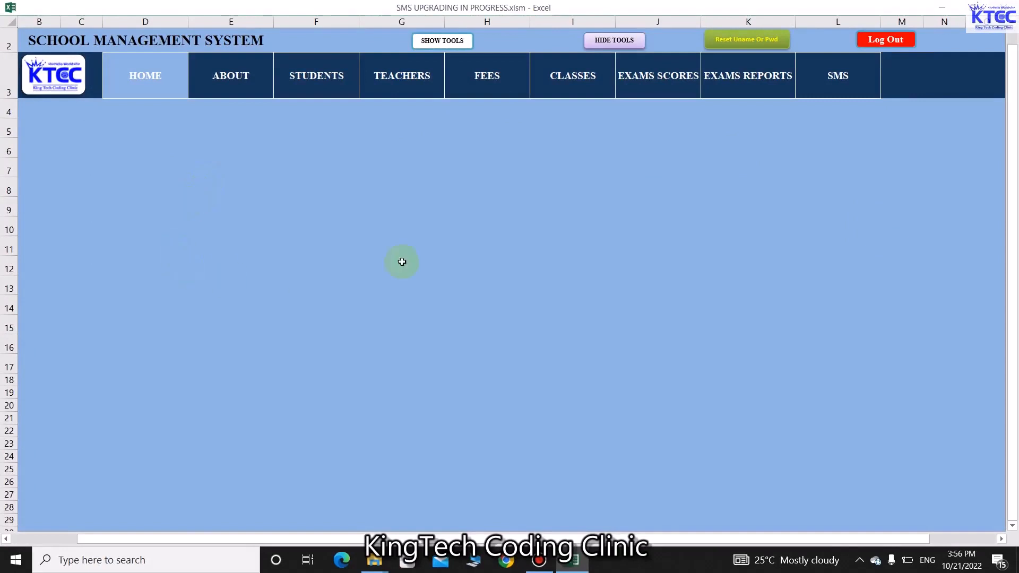
left_click(445, 41)
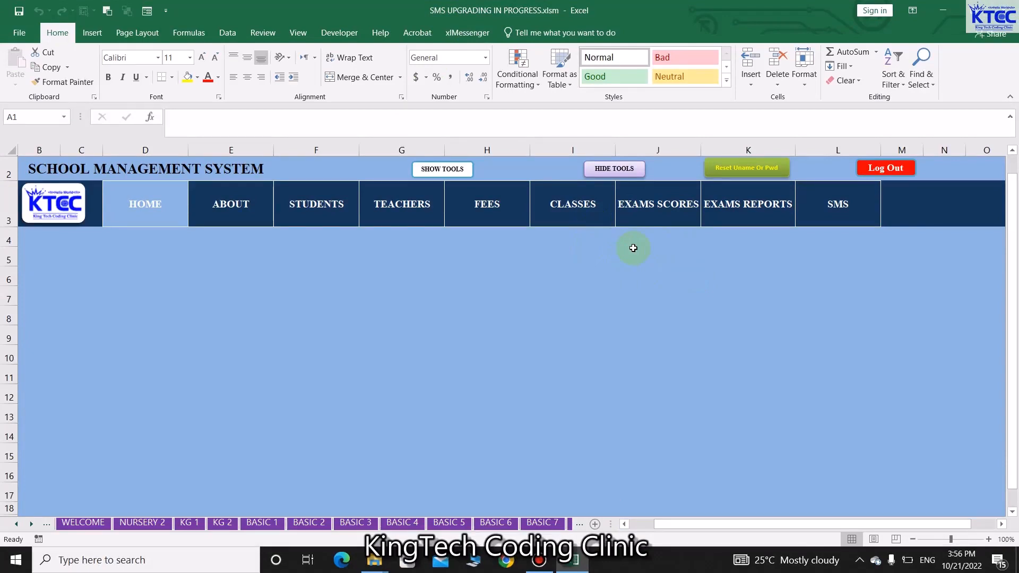
Open the BASIC 1 sheet from CLASSES and bring up the Basic One Data Entry Form
left_click(576, 211)
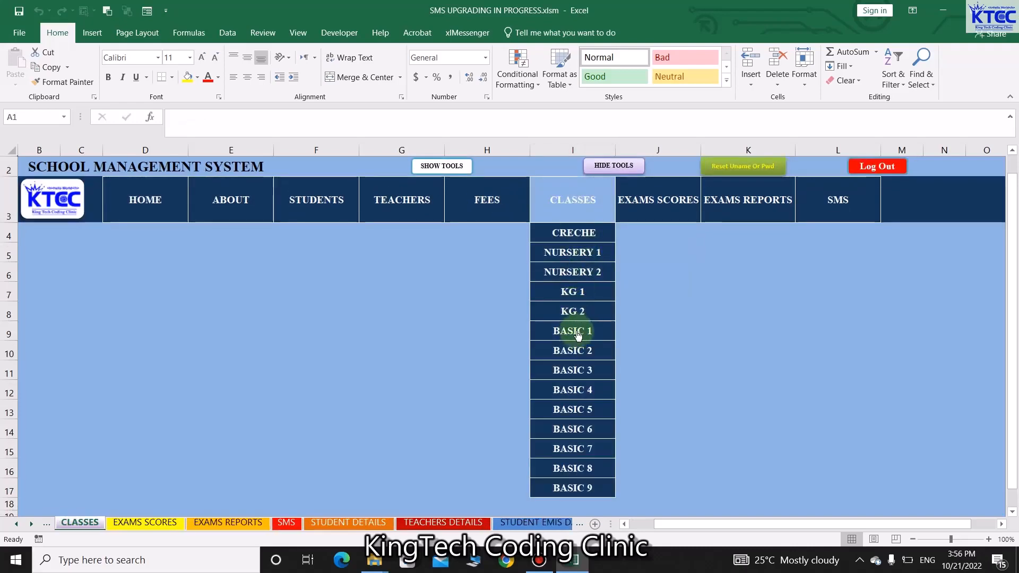
left_click(578, 334)
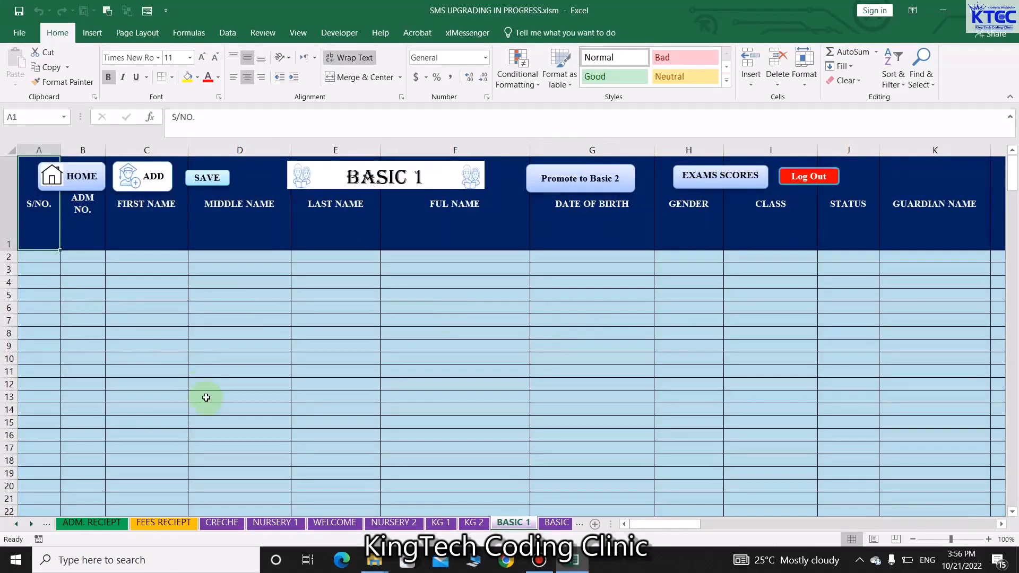
left_click(153, 179)
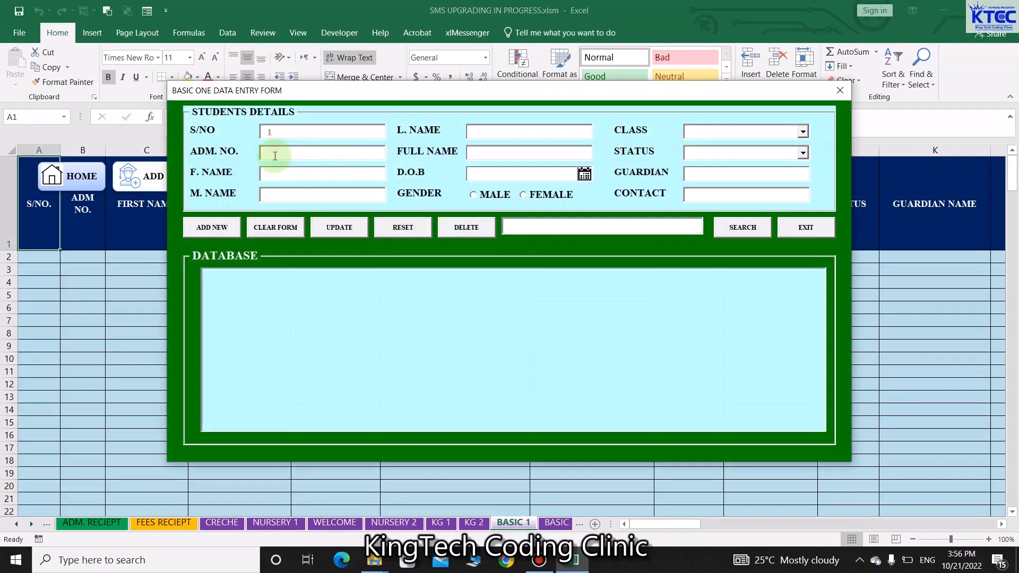
Enter admission number 00 and the student's first, middle, last and full names
type("0001")
left_click(282, 173)
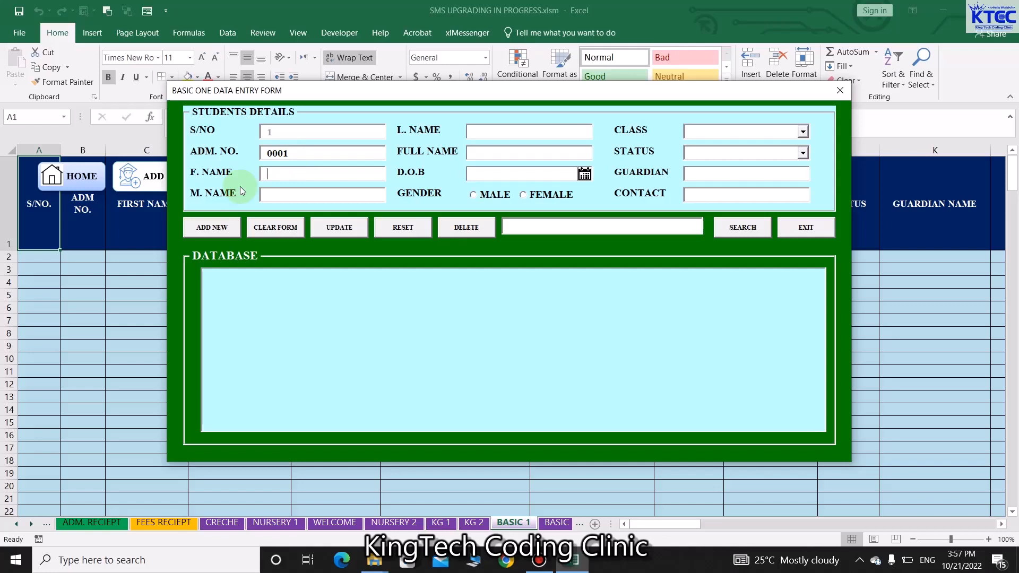
key("Tab")
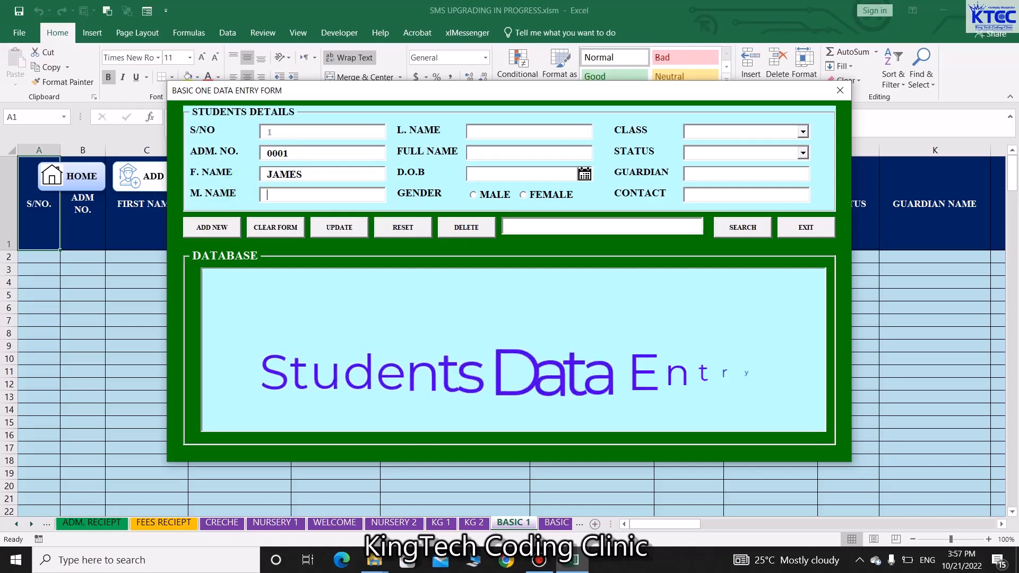
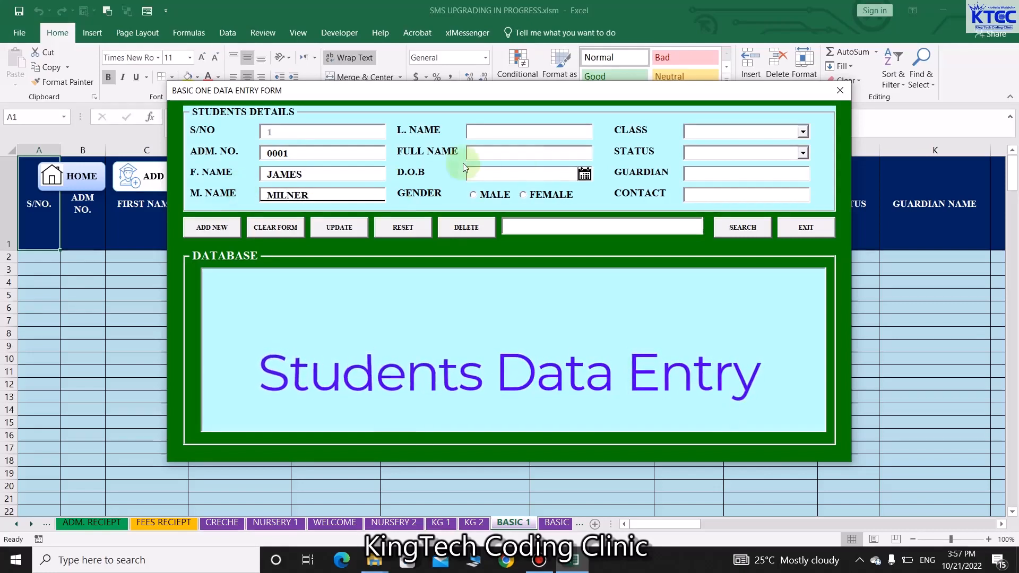
left_click(521, 130)
type("DATE")
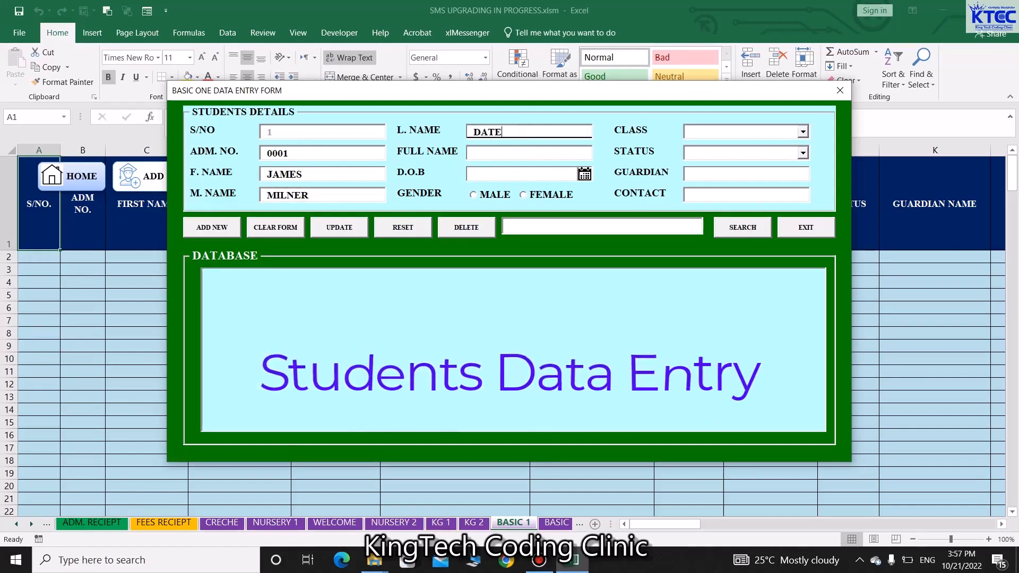
key("Tab")
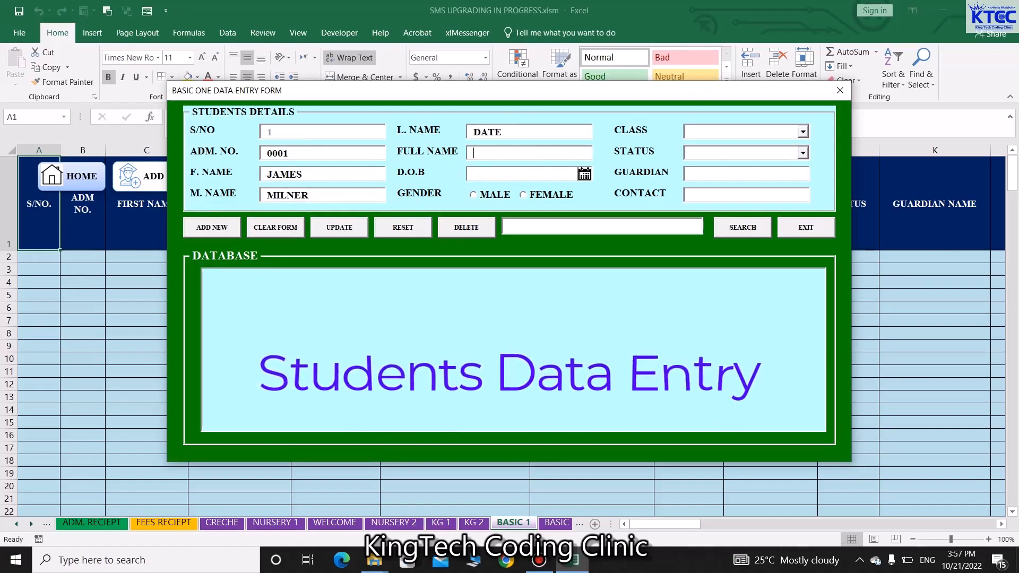
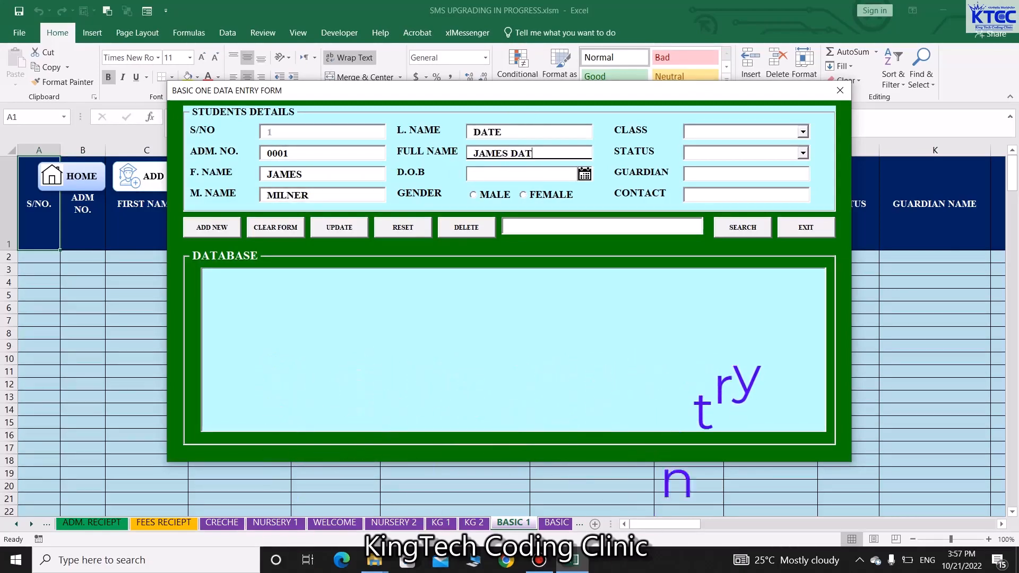
Set date of birth 12-Oct-2022, gender MALE, class BASIC ONE and status PROMOTED
left_click(585, 174)
left_click(507, 313)
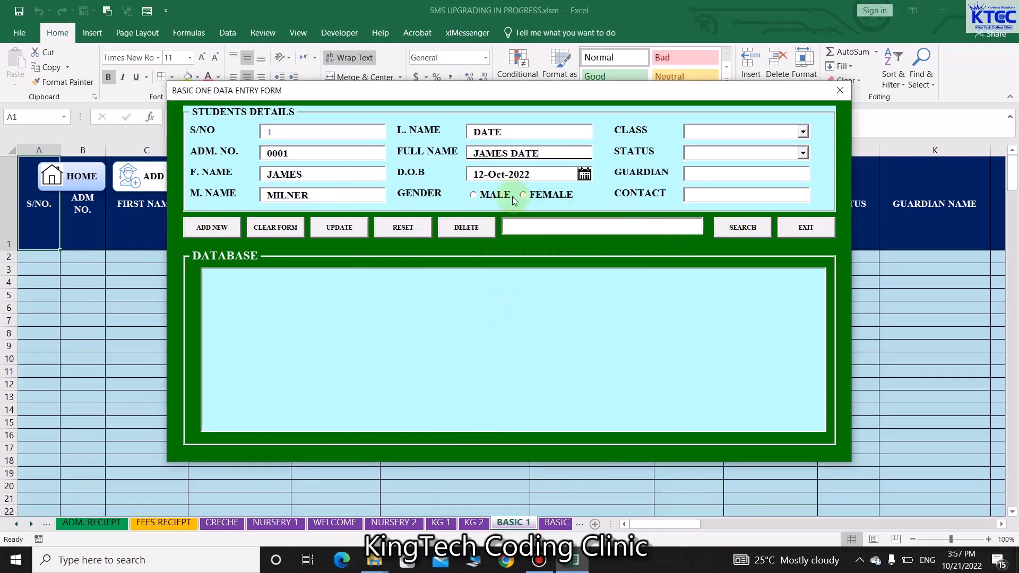
left_click(474, 195)
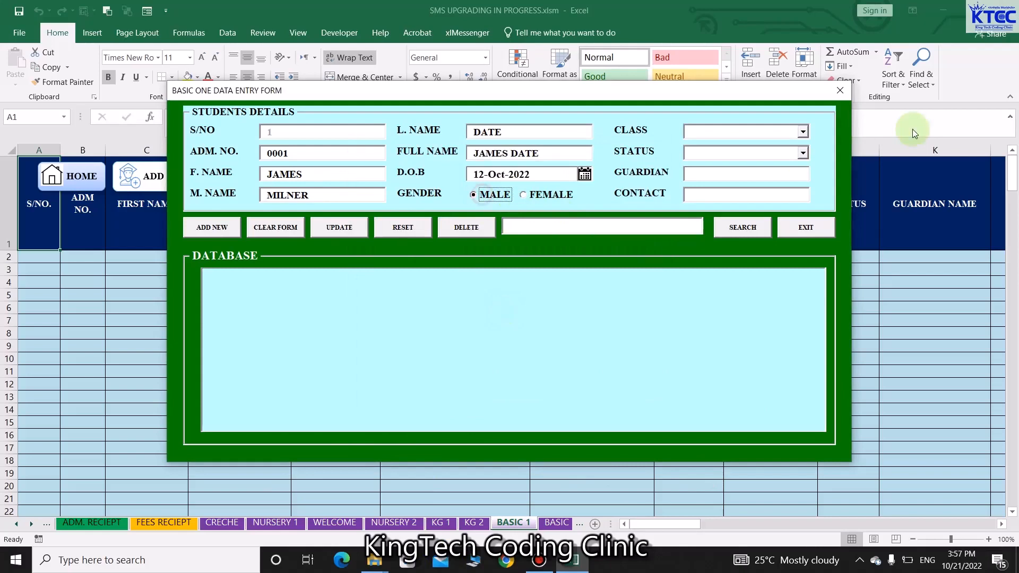
left_click(803, 133)
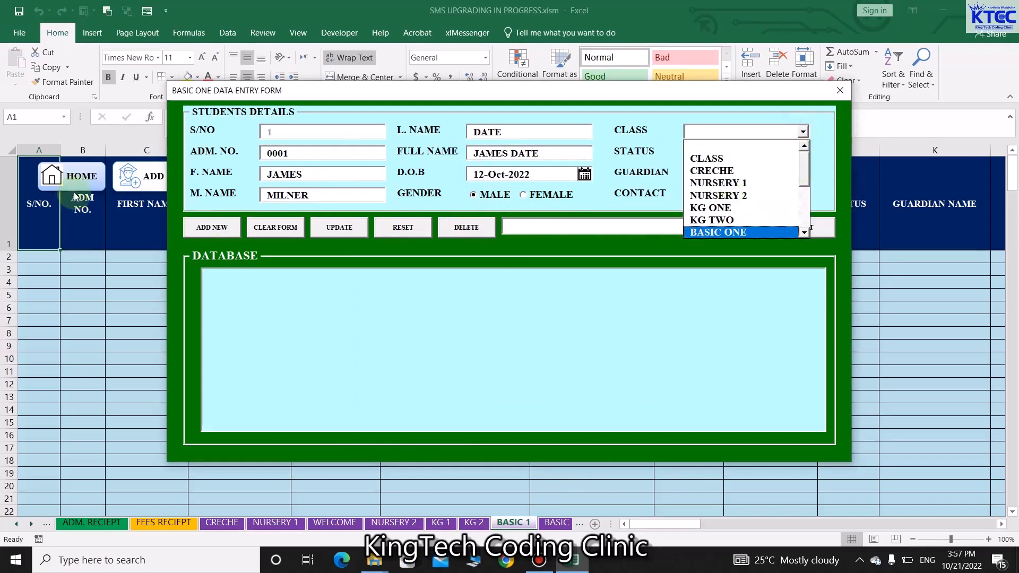
mouse_move(608, 96)
left_mouse_down()
mouse_move(610, 228)
mouse_move(610, 107)
left_mouse_up()
left_click(805, 143)
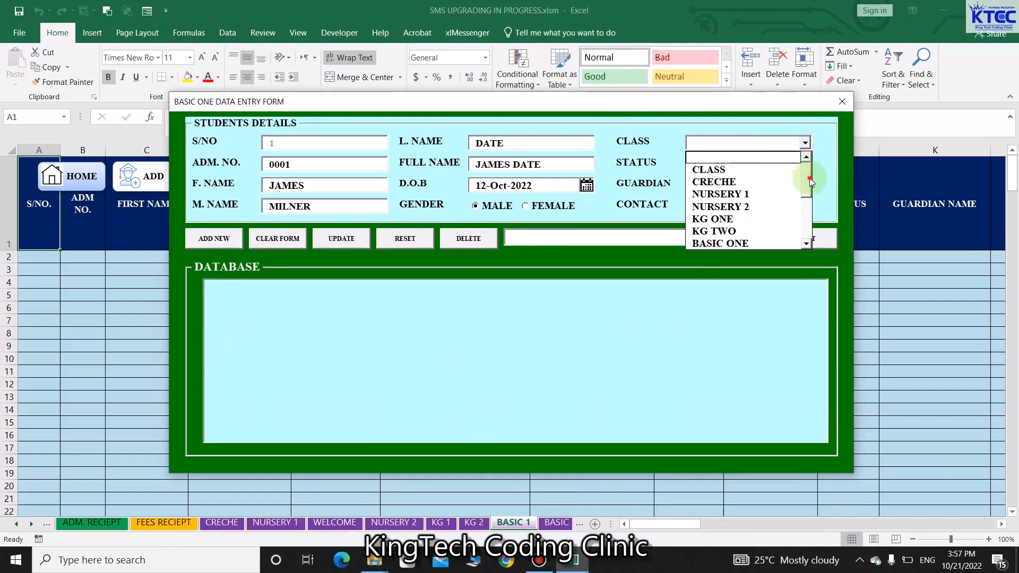
left_click_drag(810, 183, 810, 192)
left_click(739, 198)
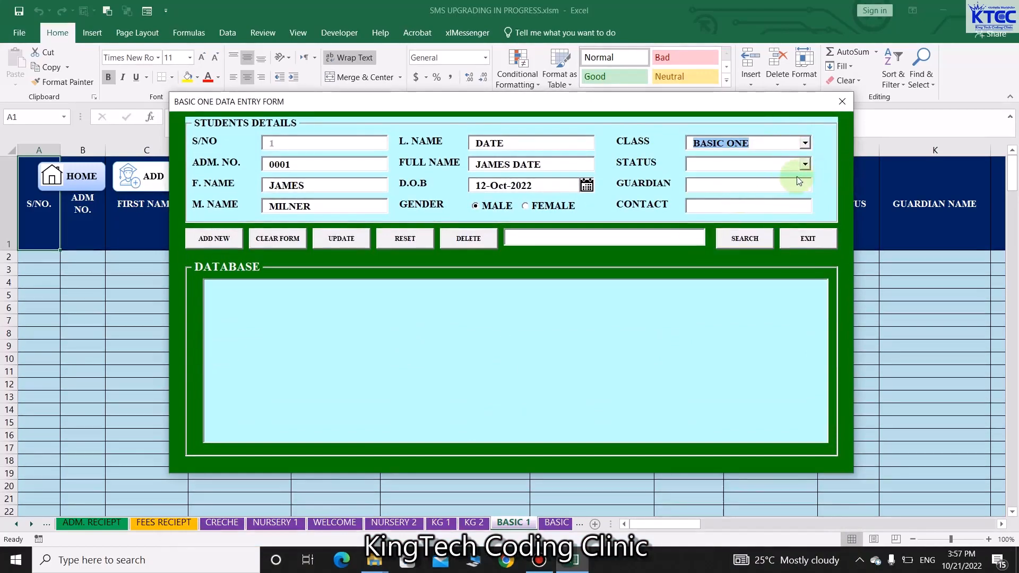
left_click(806, 165)
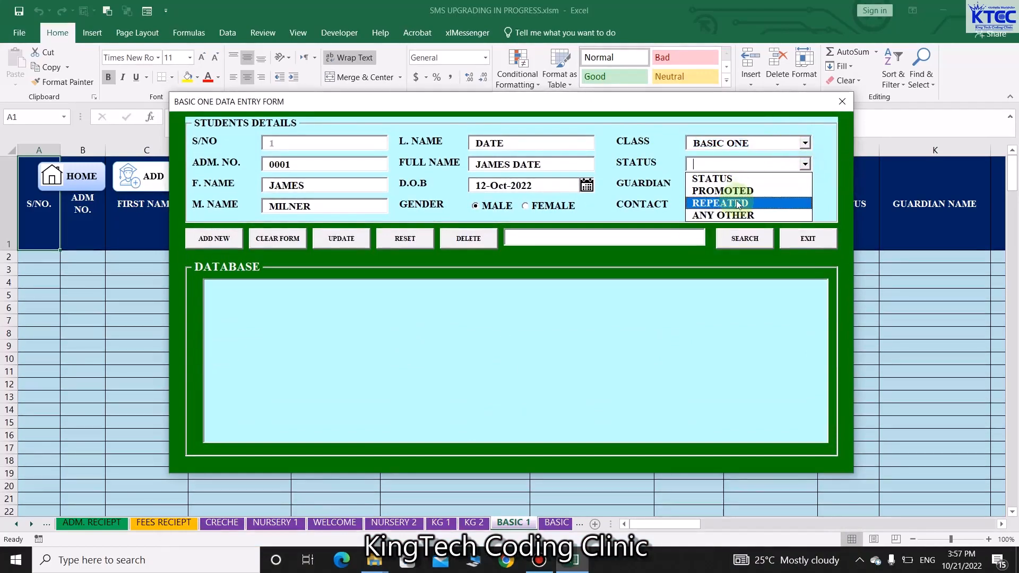
left_click(735, 194)
Fill in guardian name and contact number, save with ADD NEW, then enter admission number 0045
left_click(755, 188)
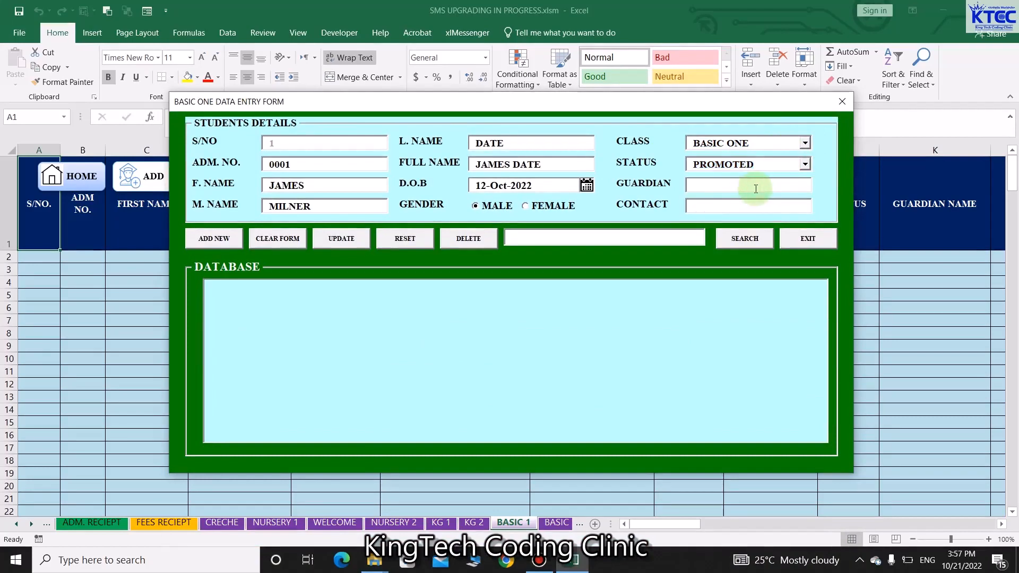
type("MR. JA,ES")
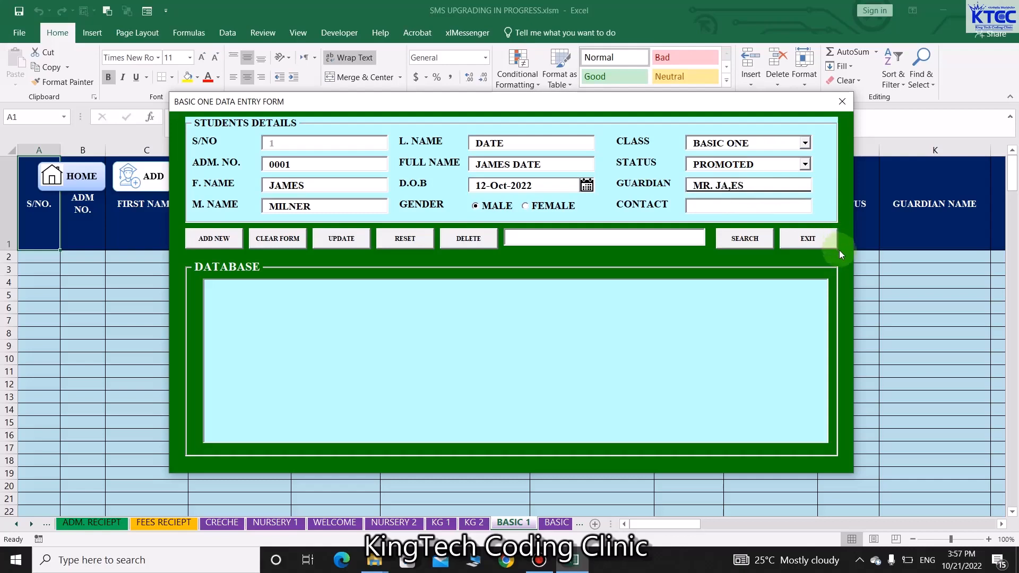
key("Delete")
key("Delete")
left_click(706, 208)
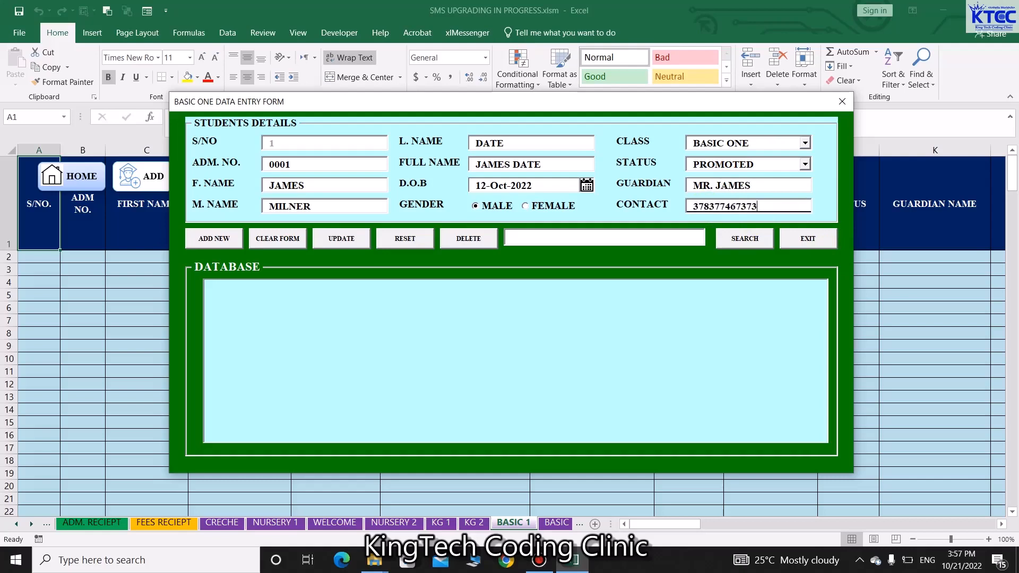
left_click(268, 274)
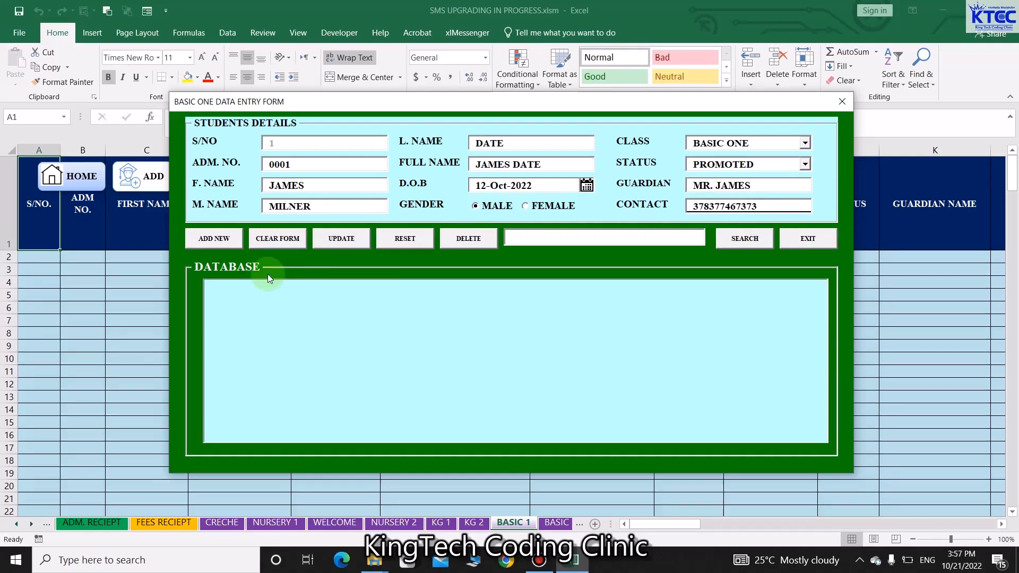
left_click(222, 240)
left_click(521, 324)
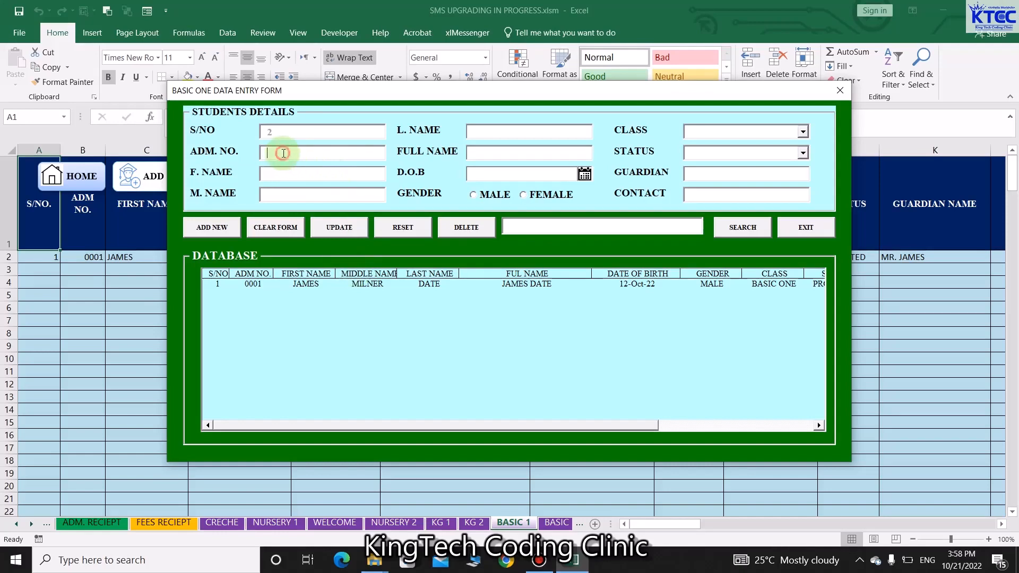
type("00")
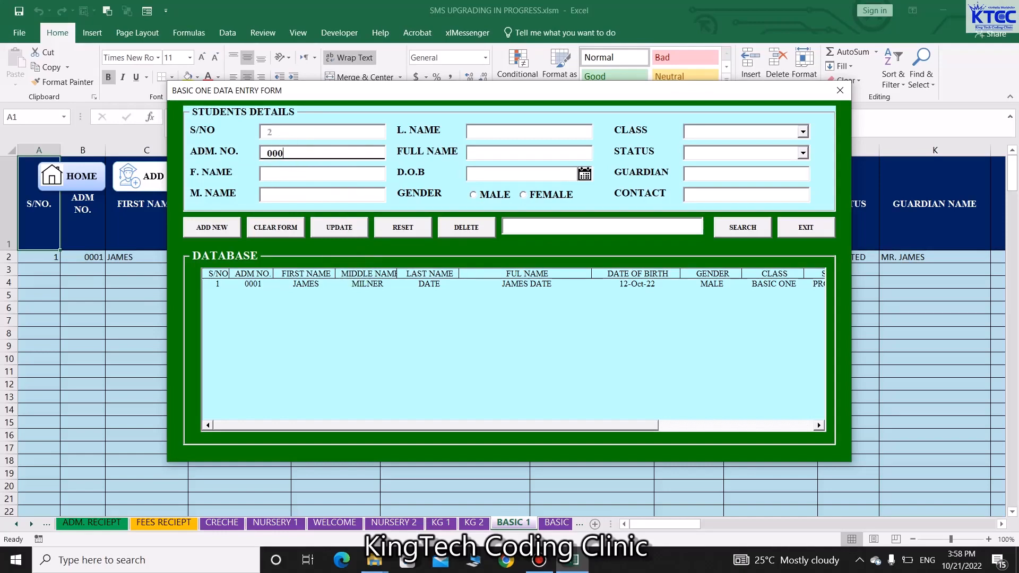
type("45")
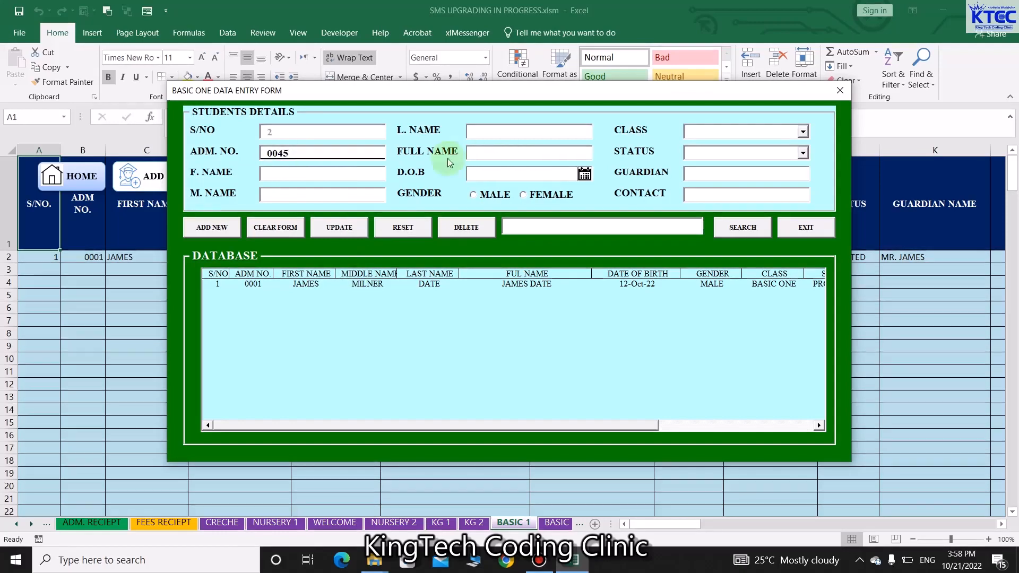
Enter the second student's first, middle, last and full names
left_click(311, 178)
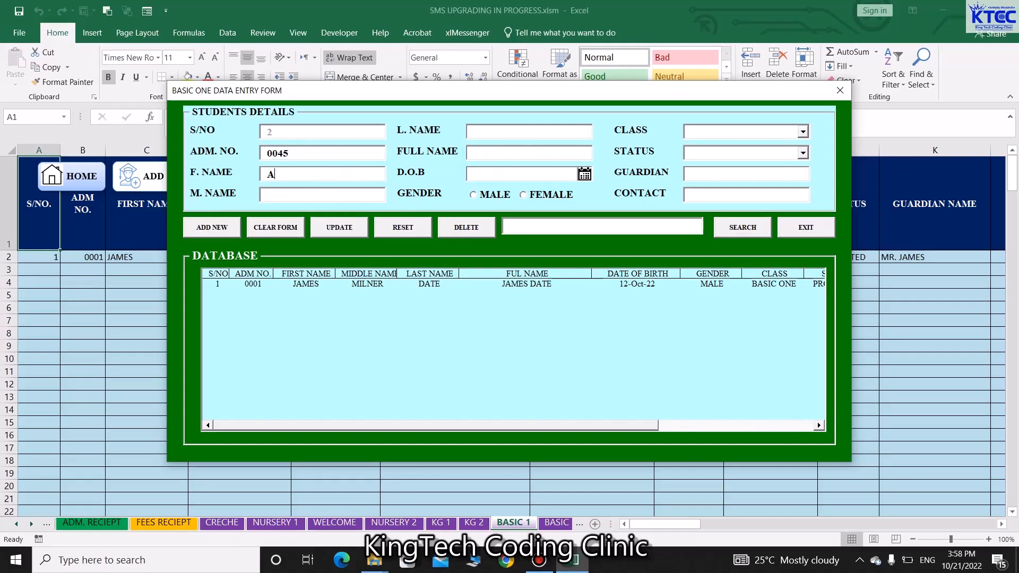
left_click(325, 196)
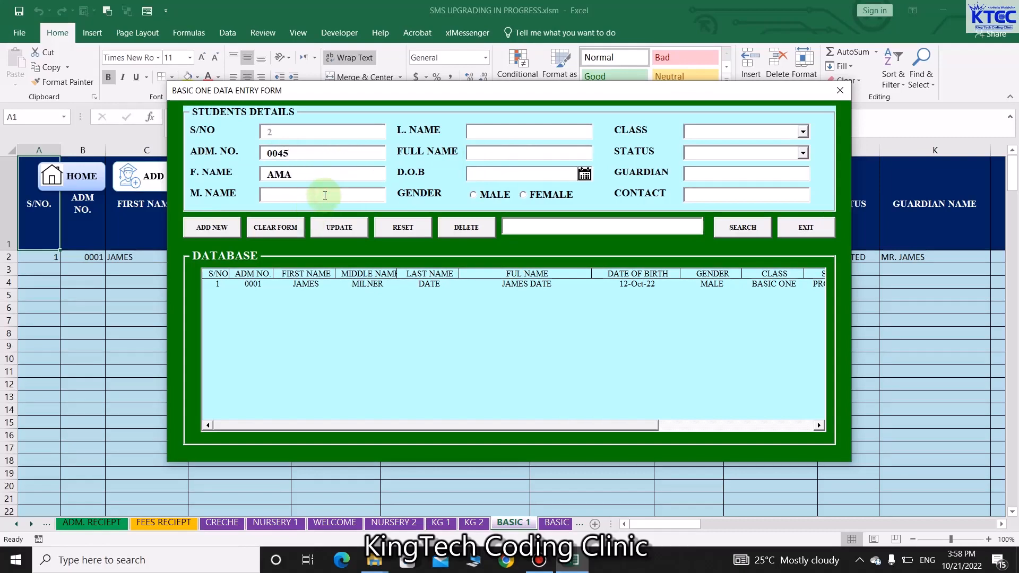
type("YAW")
left_click(516, 133)
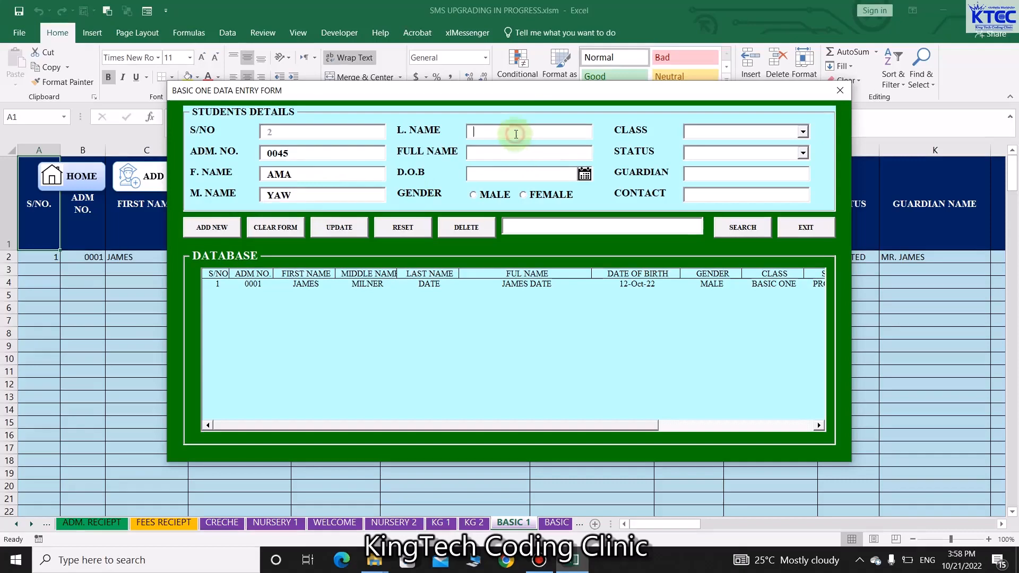
type("AMA")
left_click(504, 154)
type("Y")
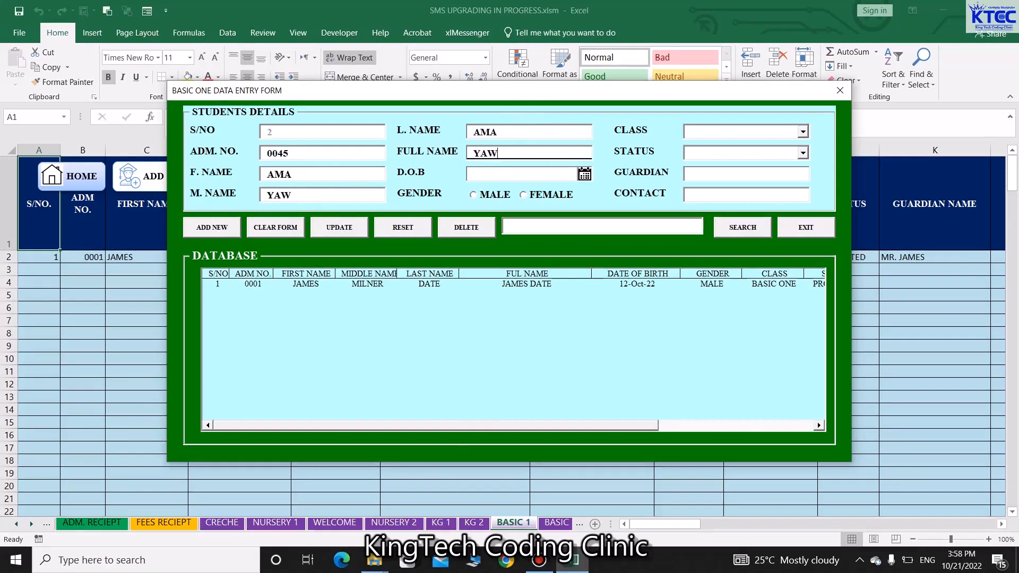
Set the date of birth to 10 August 2022 in the calendar
left_click(584, 173)
left_click(587, 286)
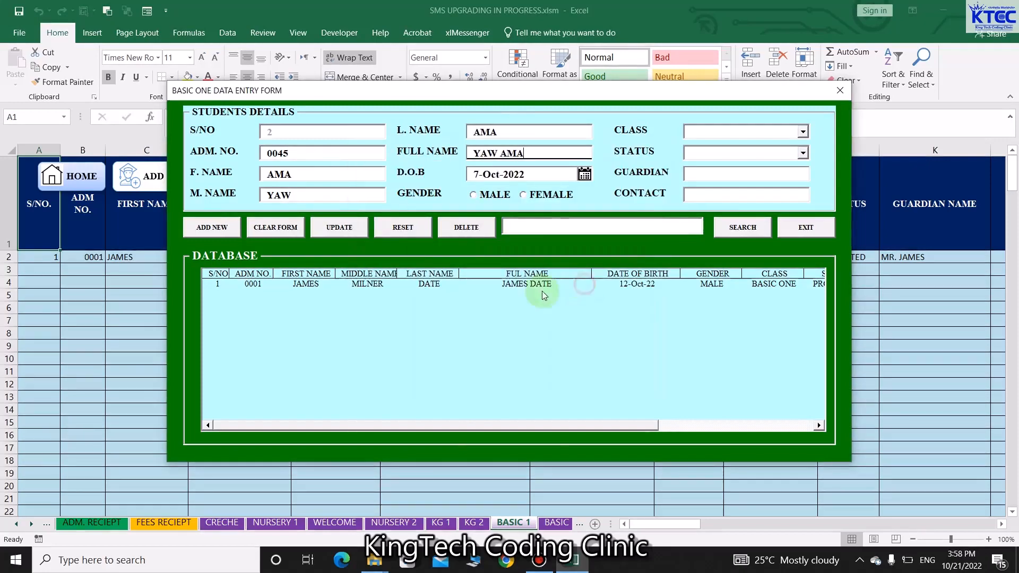
left_click(585, 174)
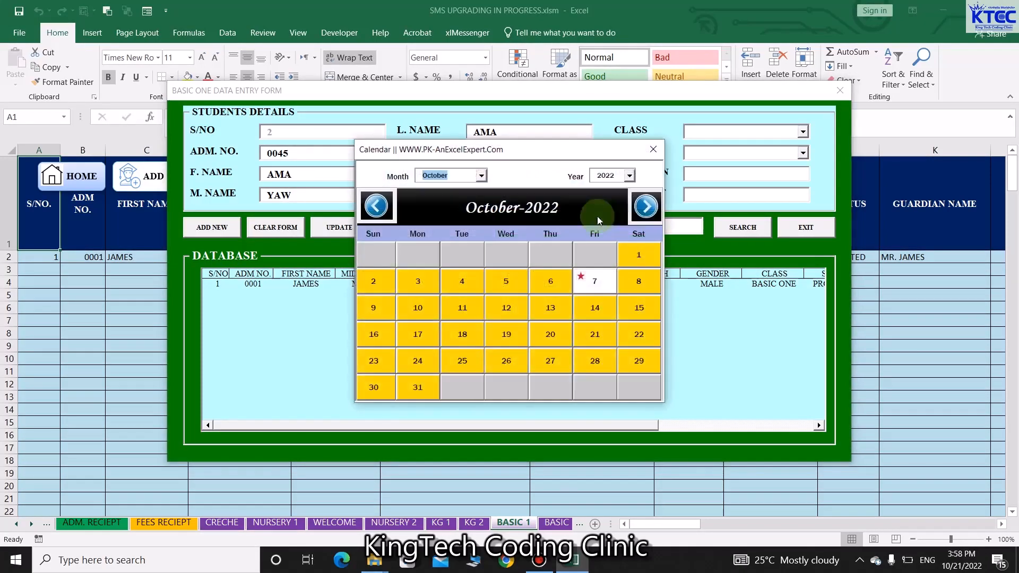
left_click(630, 176)
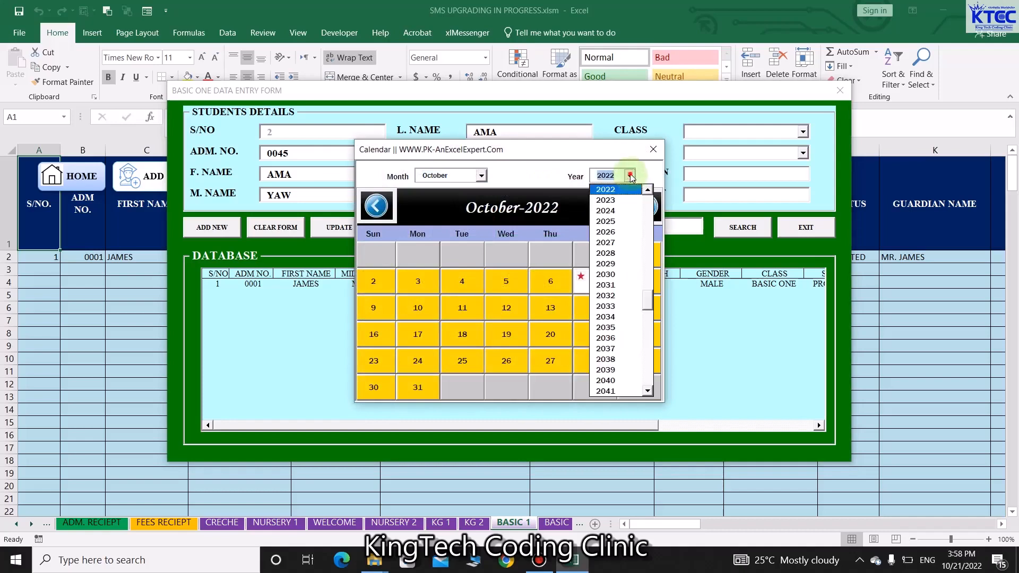
left_click(481, 175)
left_click(645, 206)
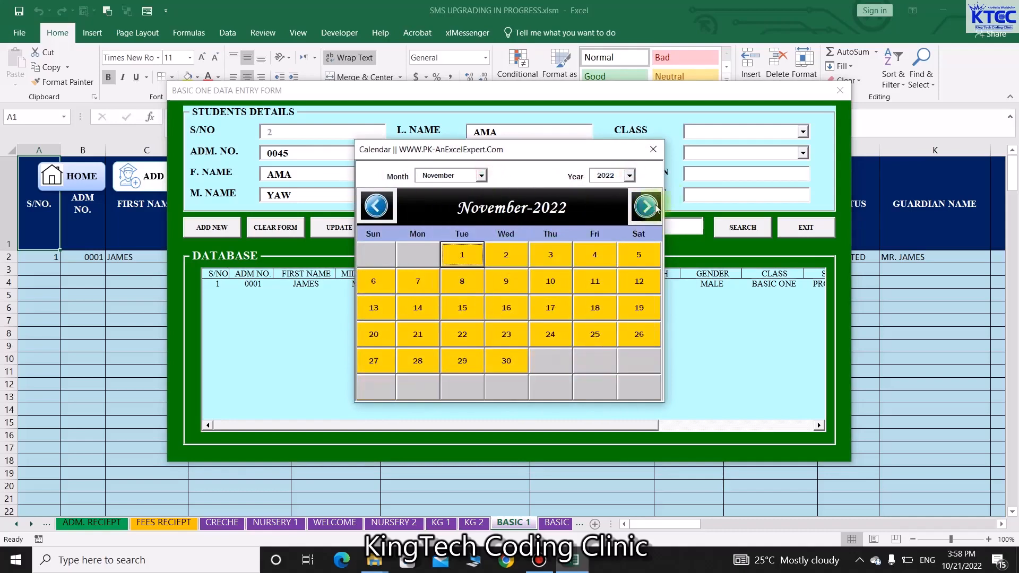
left_click(376, 206)
left_click(377, 206)
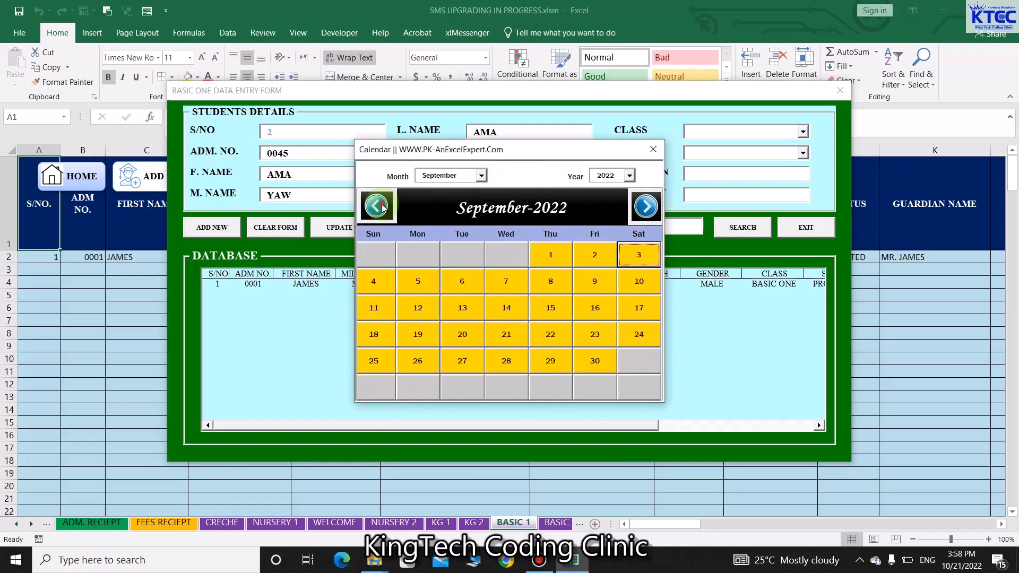
left_click(376, 206)
left_click(506, 280)
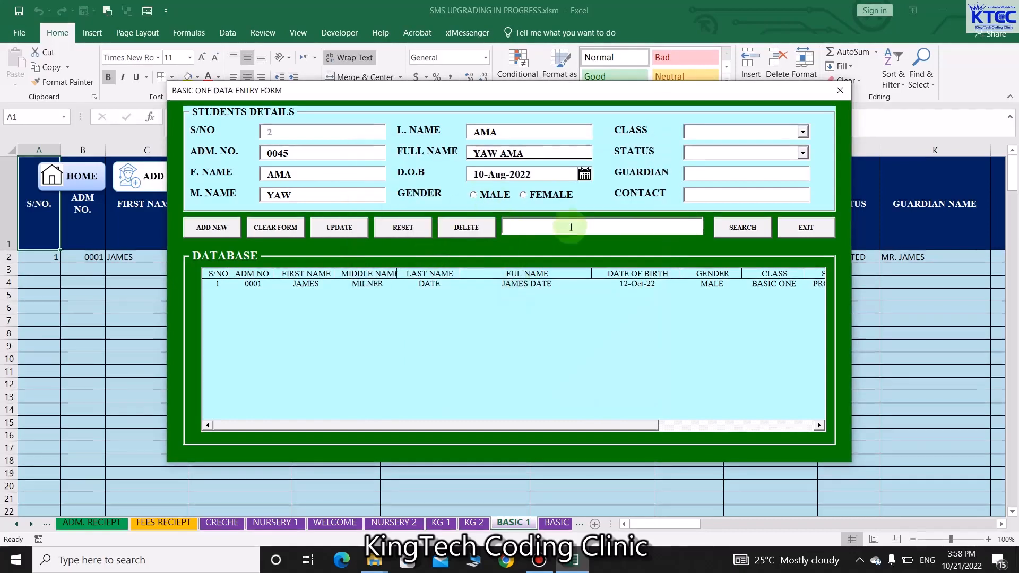
Set gender FEMALE, class BASIC ONE and status PROMOTED
left_click(526, 195)
left_click(804, 131)
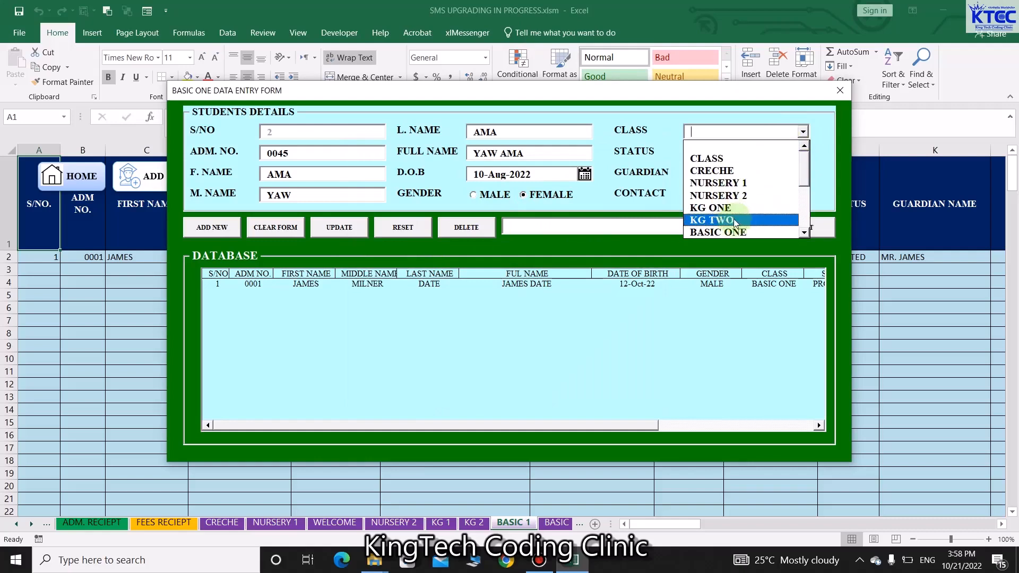
left_click(722, 232)
left_click(804, 152)
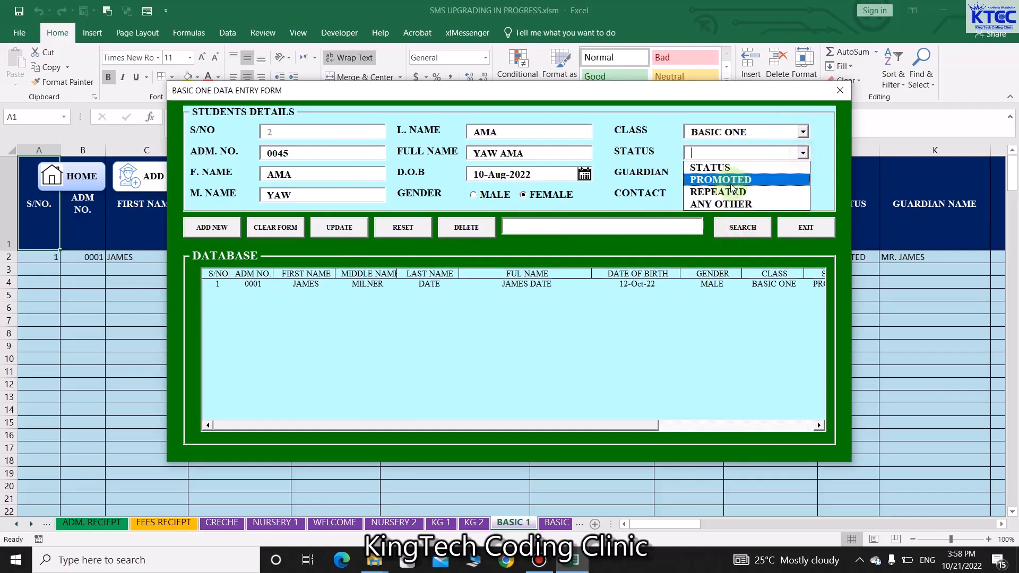
left_click(726, 182)
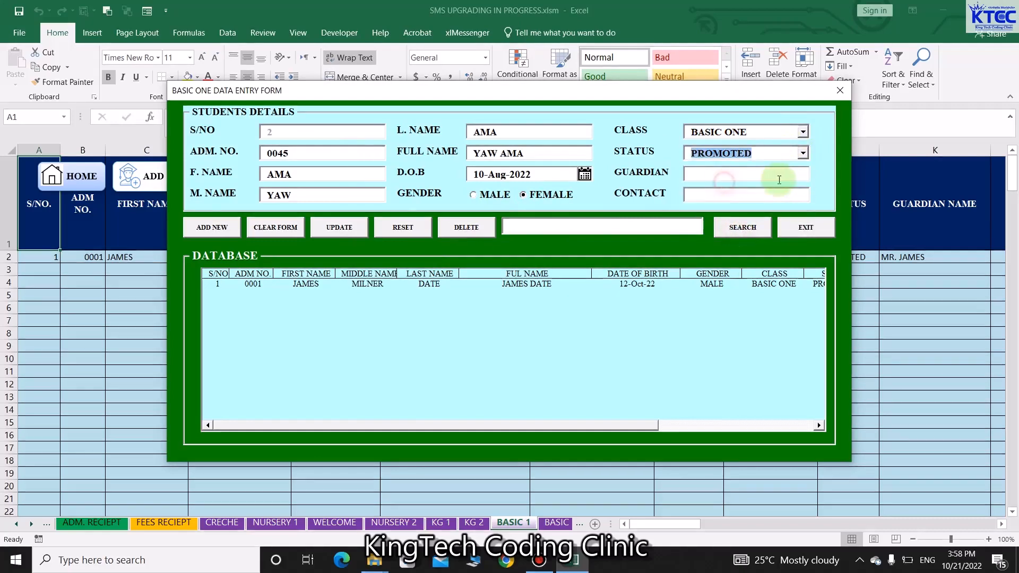
Fill in guardian name and contact number, save the record, and close the form
left_click(769, 178)
type("YAW")
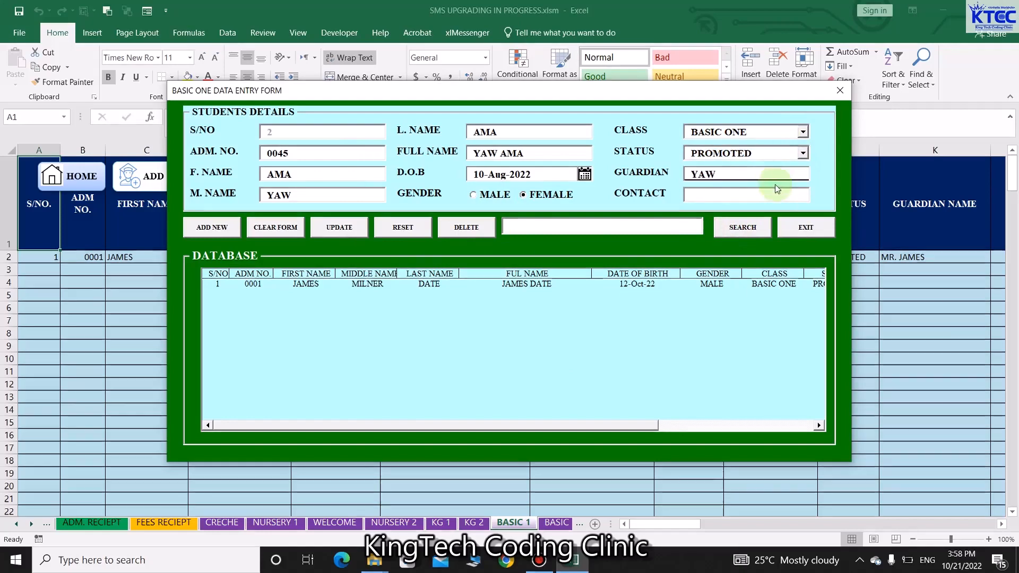
left_click(740, 192)
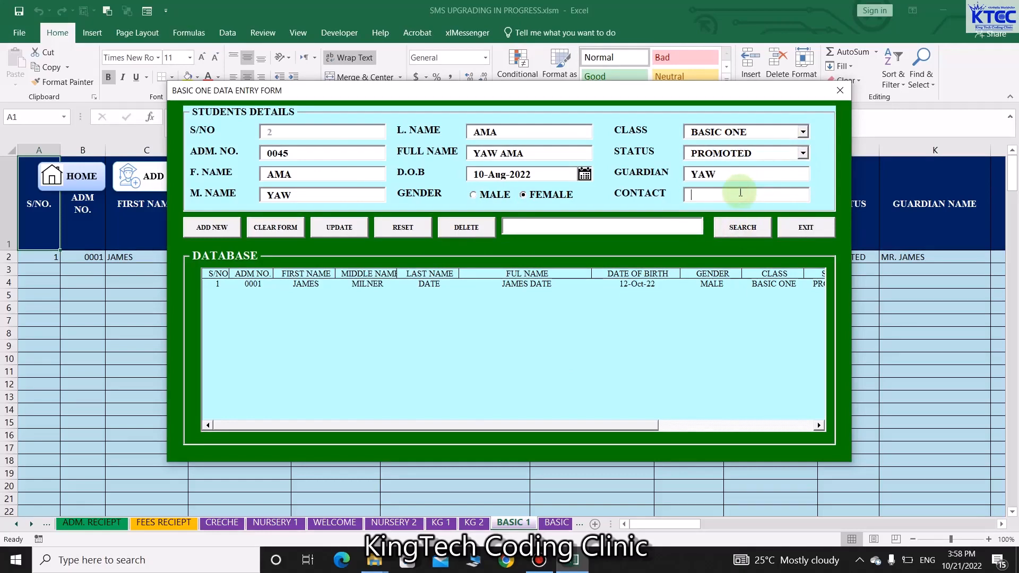
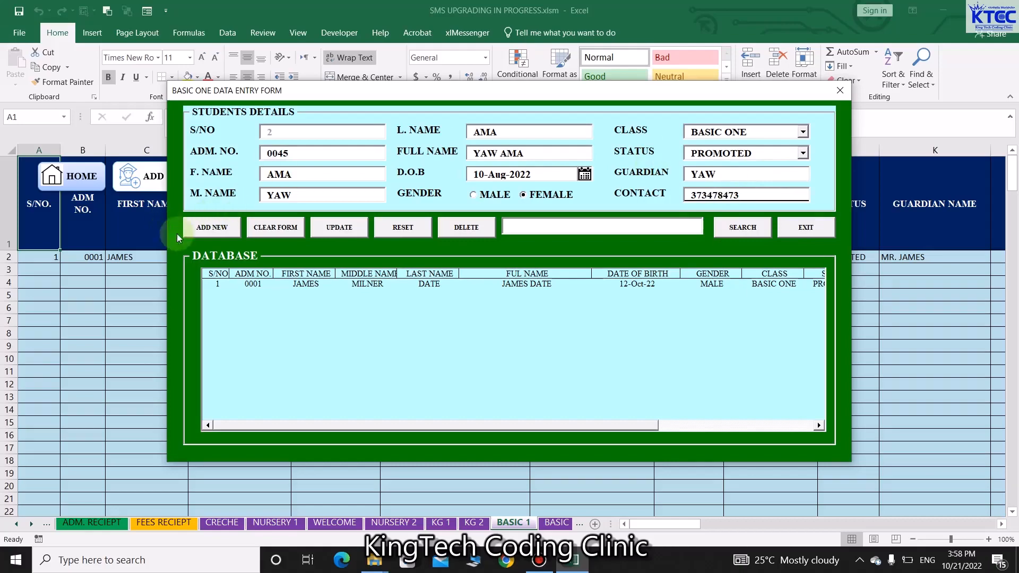
left_click(210, 227)
left_click(526, 324)
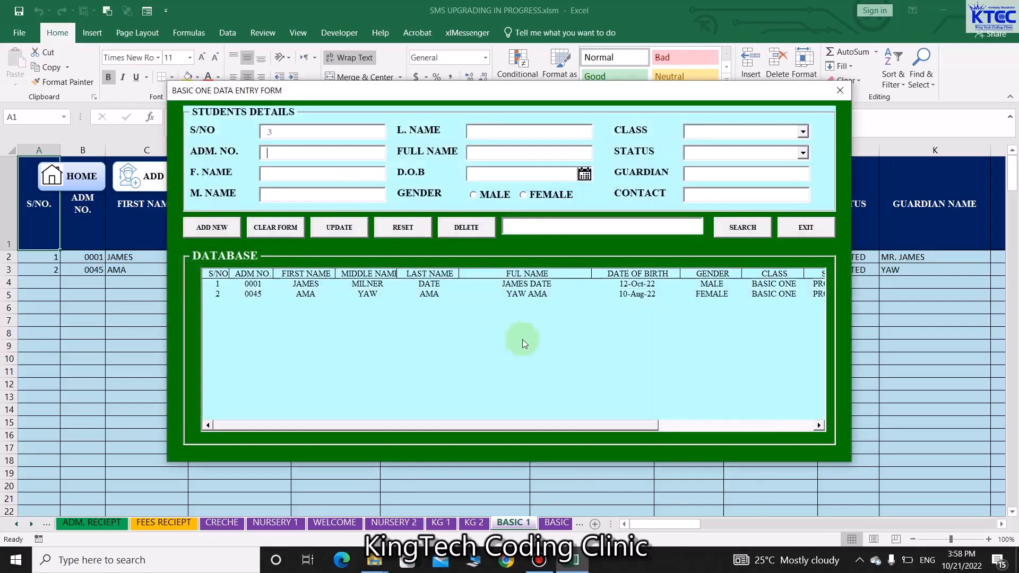
left_click(844, 93)
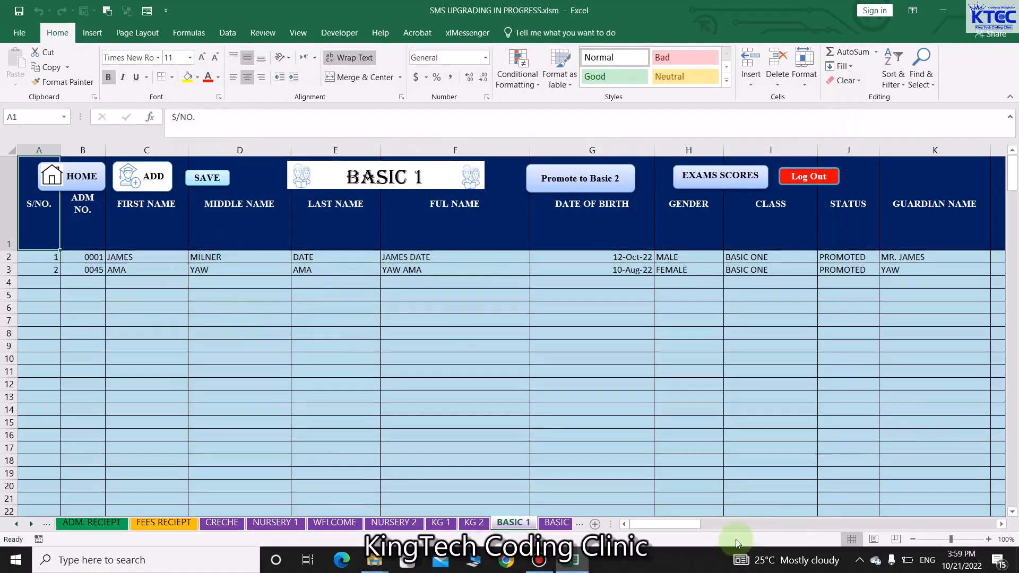
Scroll the tab strip back and view CRECHE, NURSERY 1, NURSERY 2, KG 1 and KG 2 sheets
left_click_drag(691, 525, 640, 531)
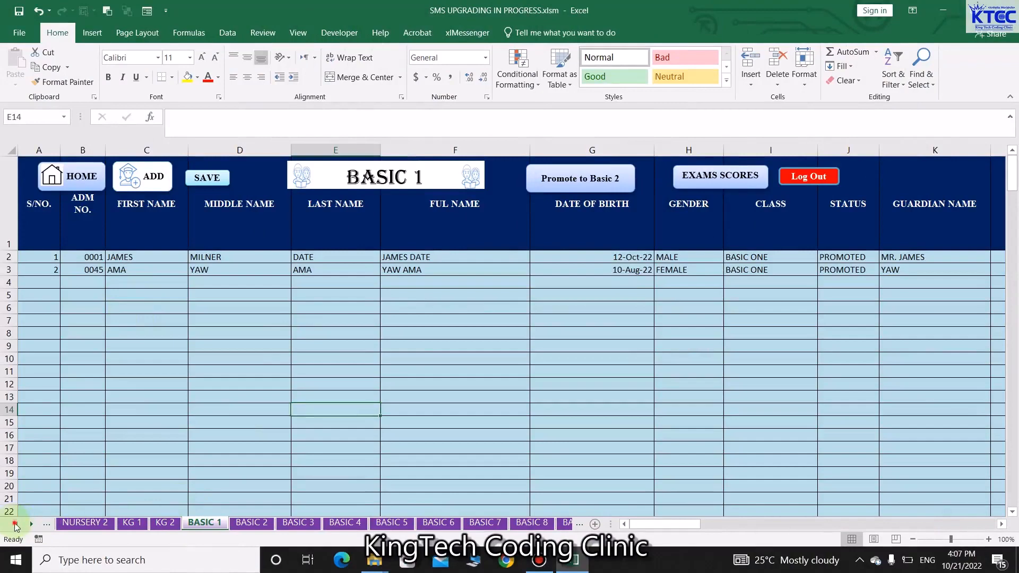
left_click(15, 524)
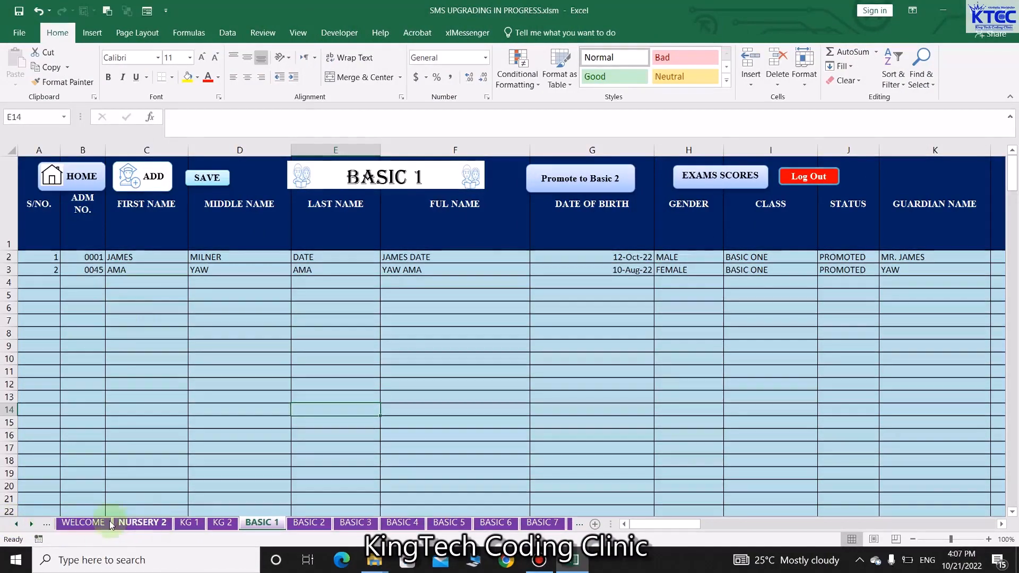
left_click(17, 525)
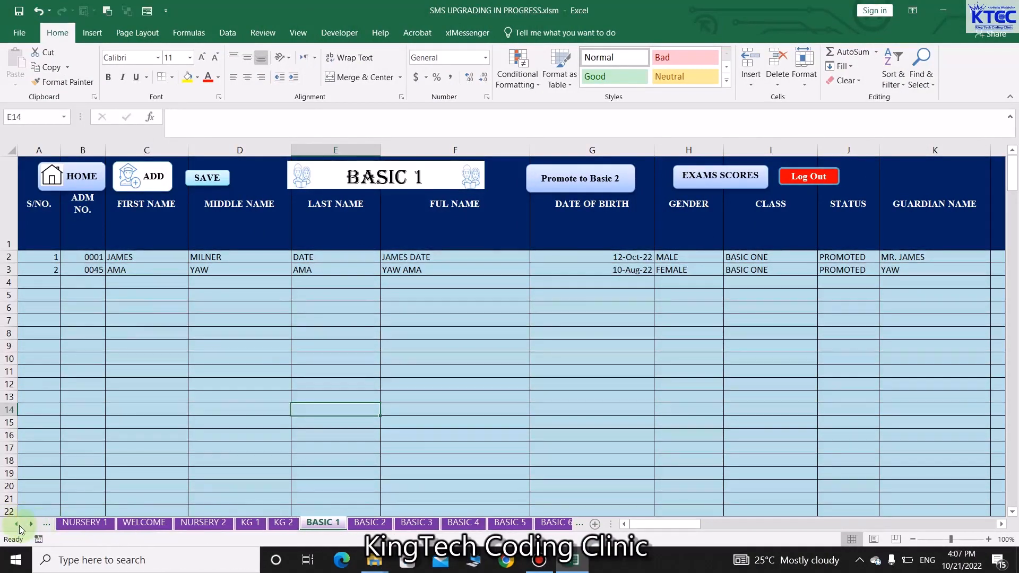
left_click(16, 525)
left_click(17, 525)
left_click(148, 523)
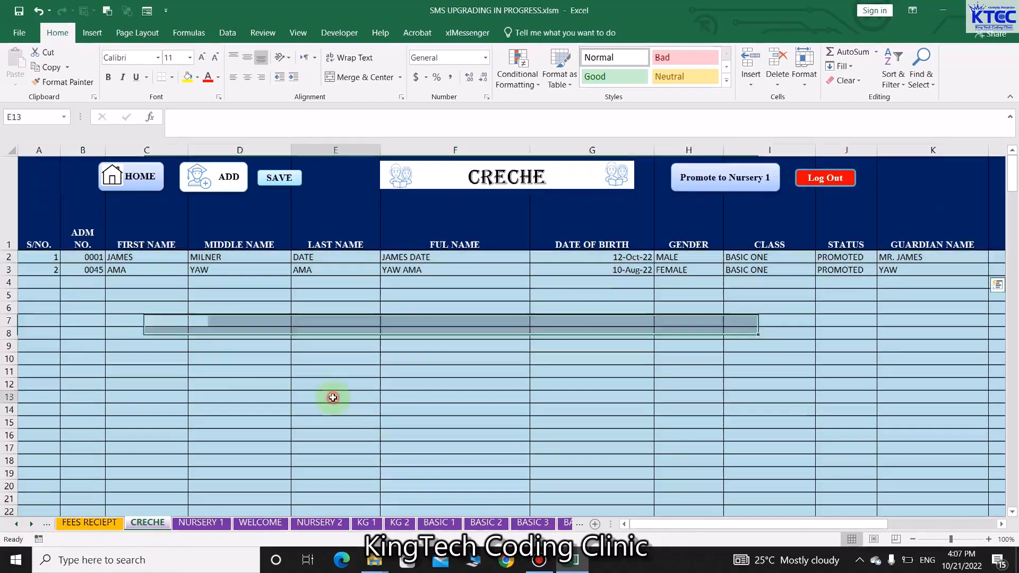
left_click(201, 523)
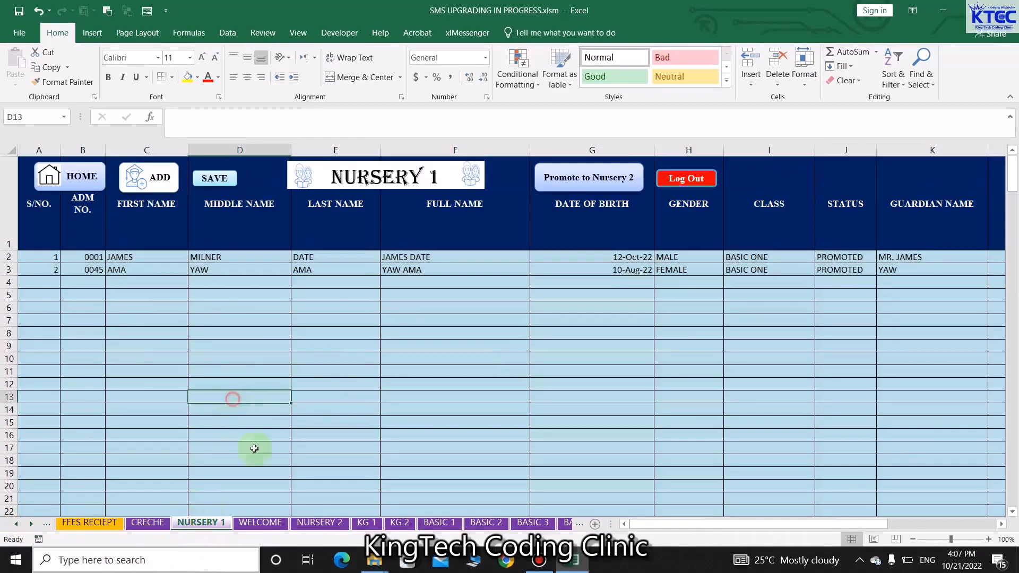
left_click(260, 523)
left_click(319, 523)
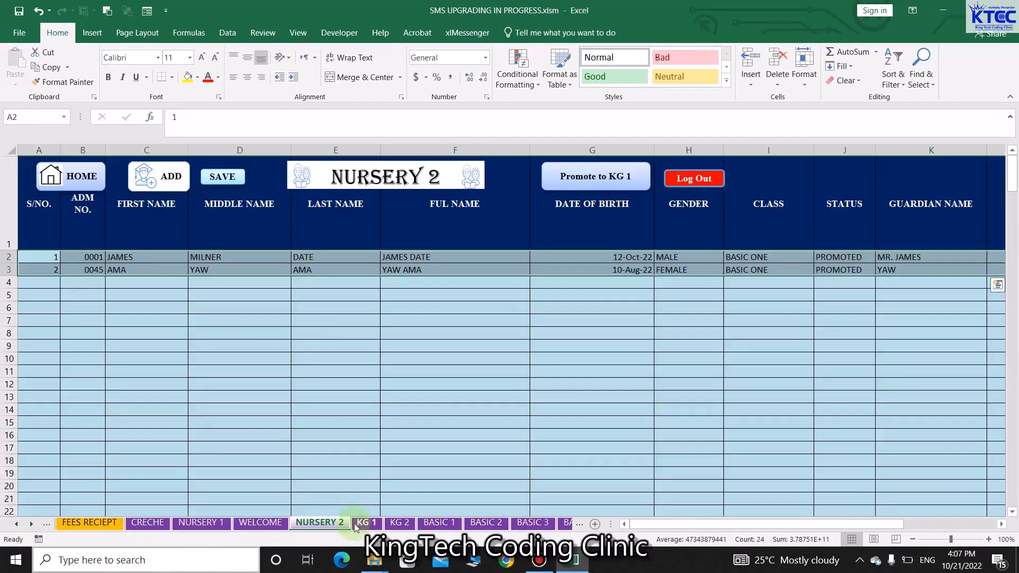
left_click(355, 524)
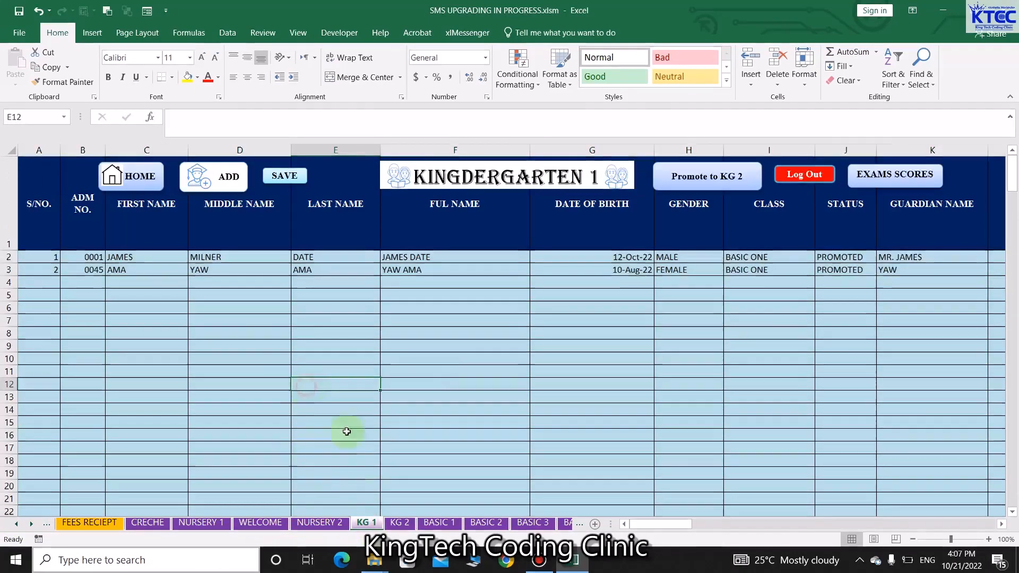
left_click(400, 523)
left_click(395, 413)
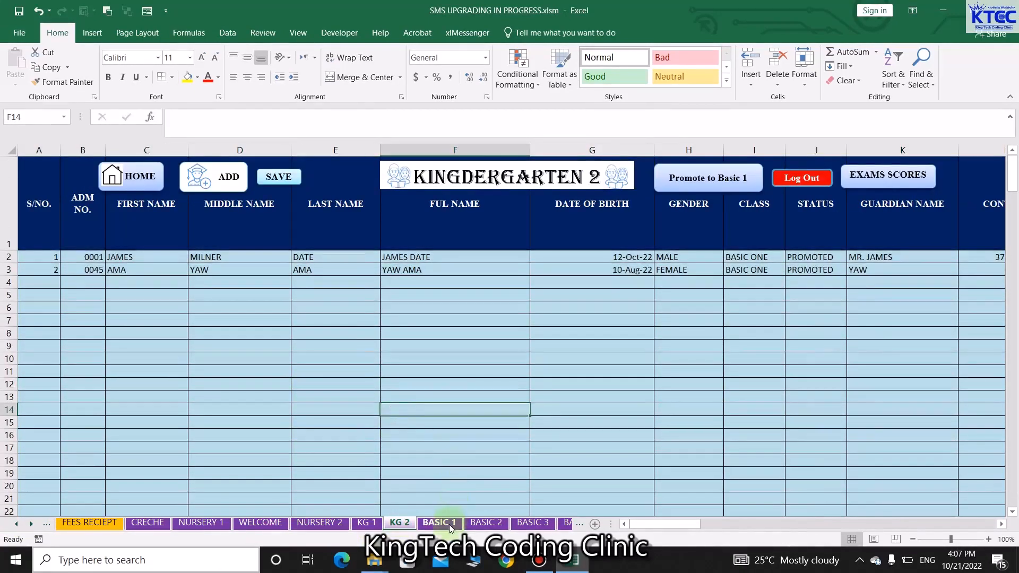
Step through the BASIC 1 to BASIC 7 class sheets, ending on BASIC 7
left_click(439, 523)
left_click(485, 523)
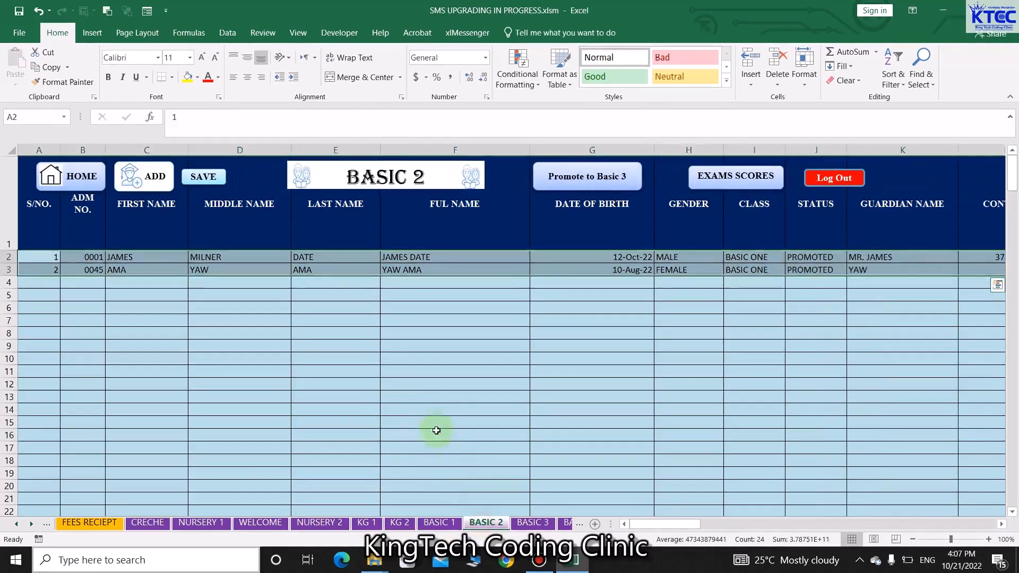
left_click(437, 431)
left_click(533, 523)
left_click(473, 422)
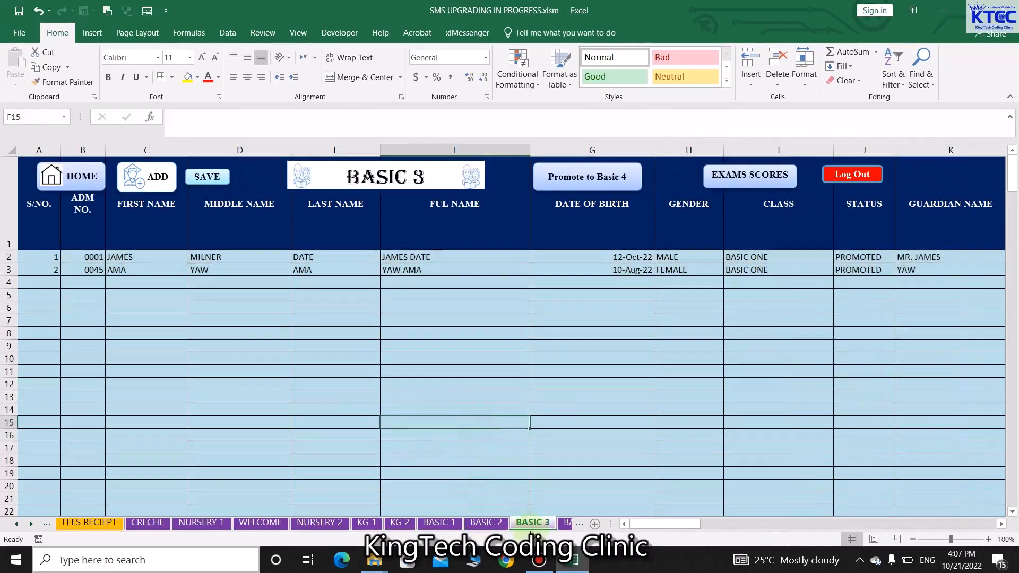
left_click(33, 524)
left_click(32, 525)
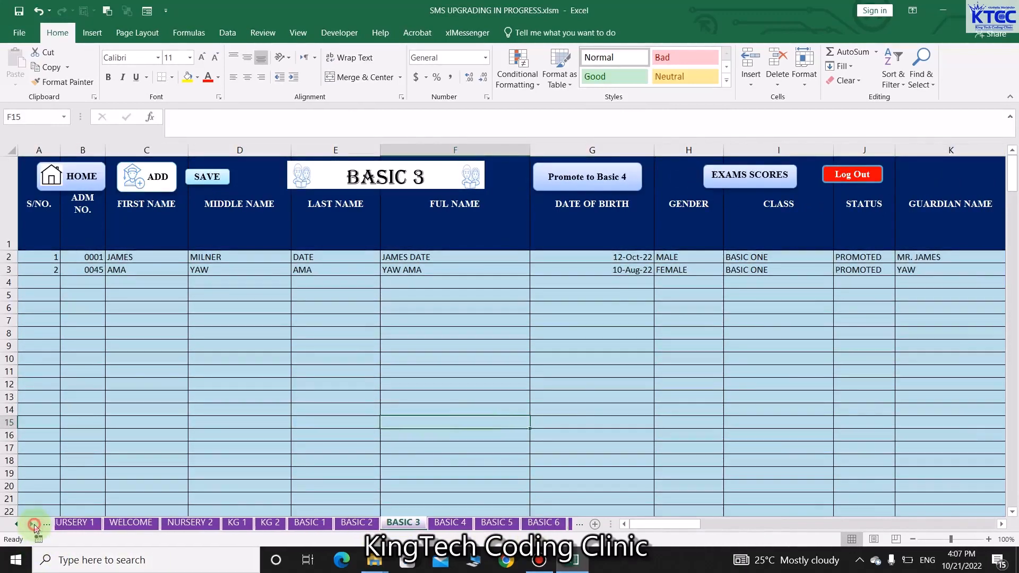
left_click(32, 524)
left_click(402, 523)
left_click(412, 449)
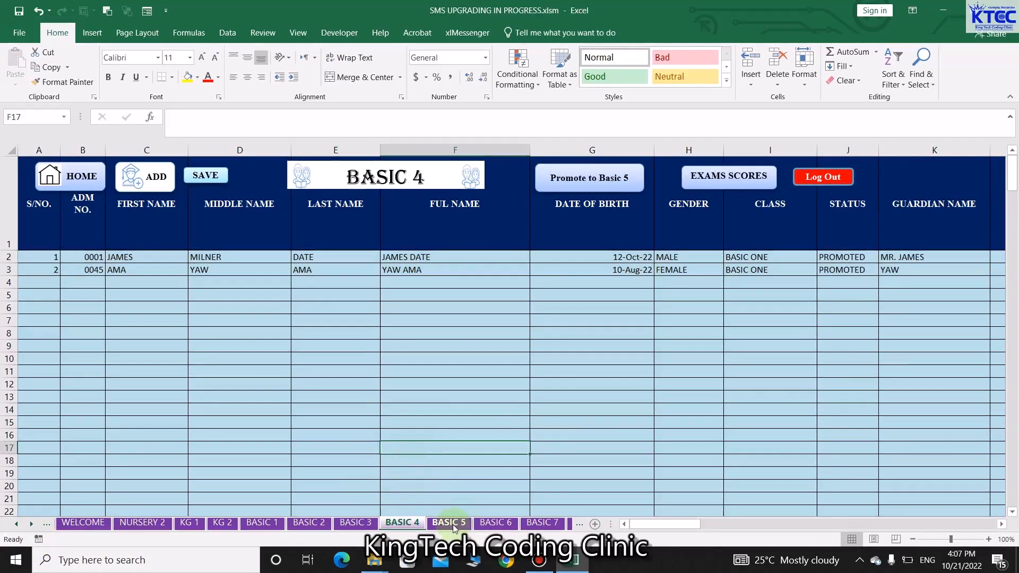
left_click(454, 524)
left_click(448, 460)
left_click(496, 523)
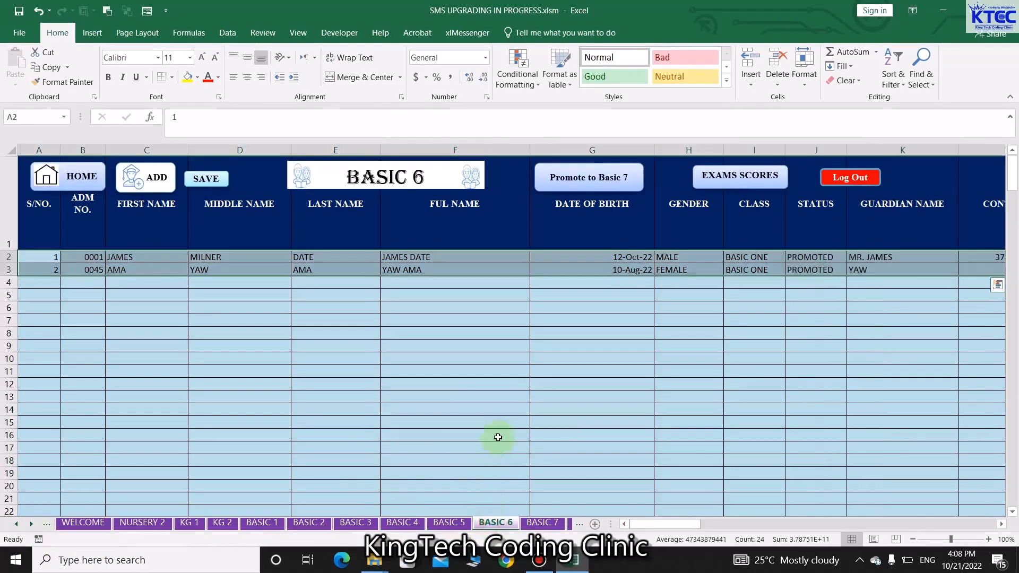
left_click(498, 438)
left_click(542, 523)
left_click(470, 421)
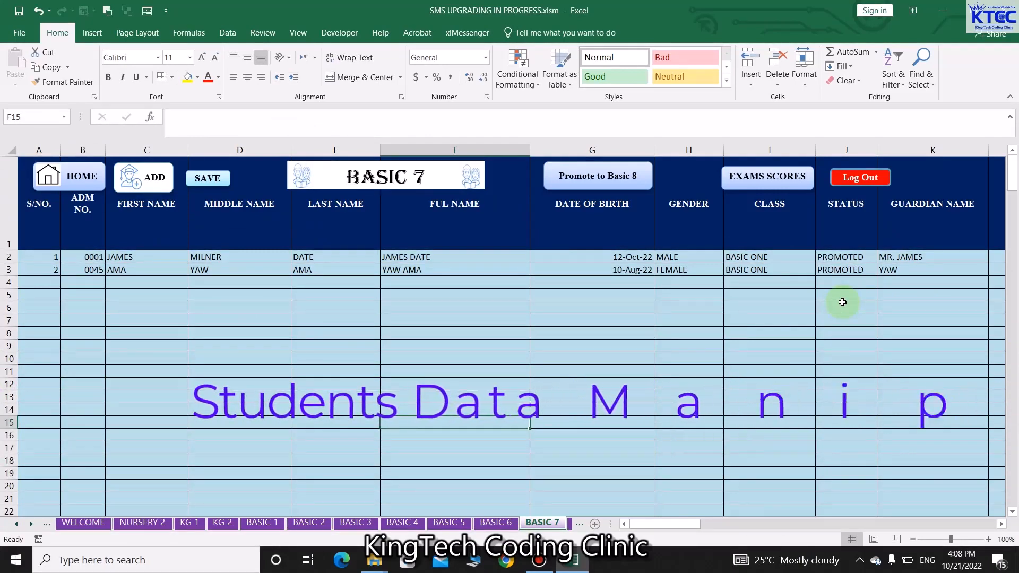
In the Basic Seven form, load record 1, change gender to FEMALE and save the update
left_click(156, 186)
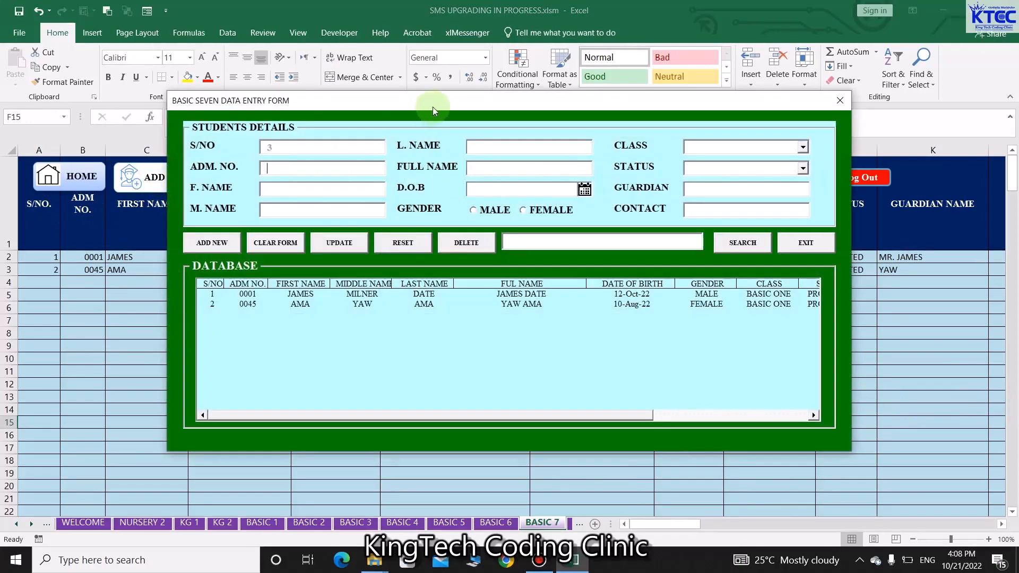
left_click_drag(432, 106, 416, 186)
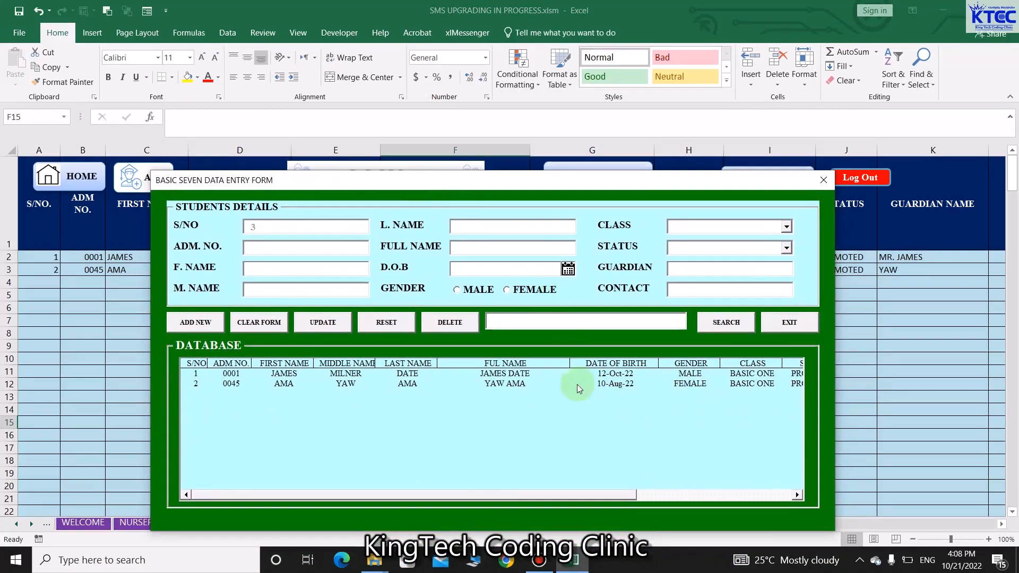
left_click(614, 376)
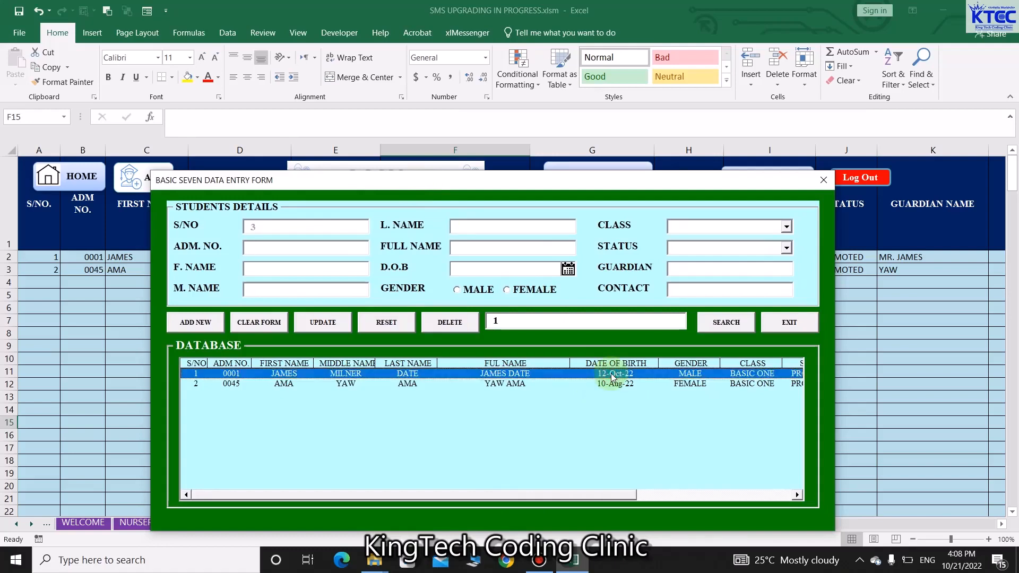
left_click(727, 322)
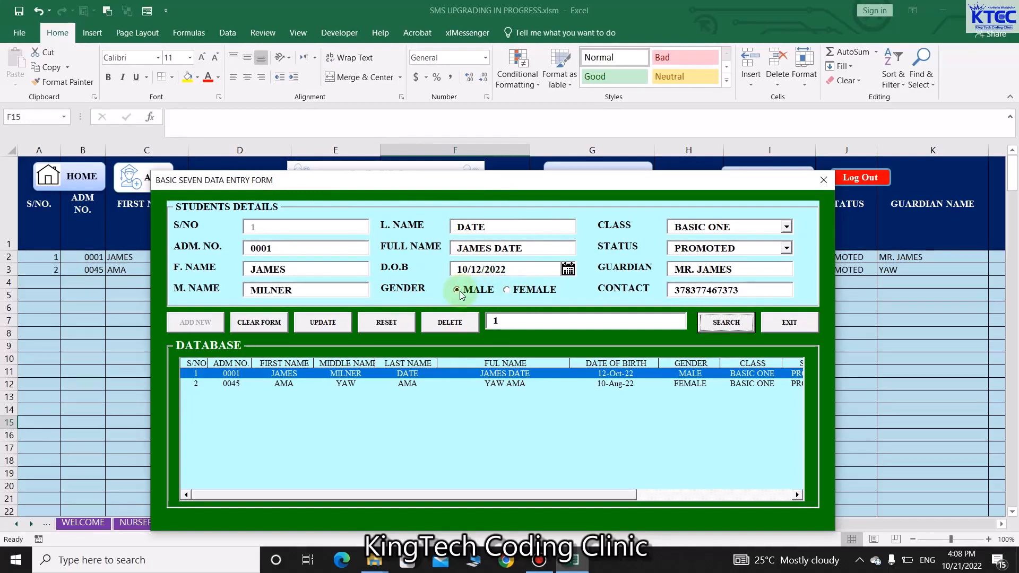
left_click(507, 290)
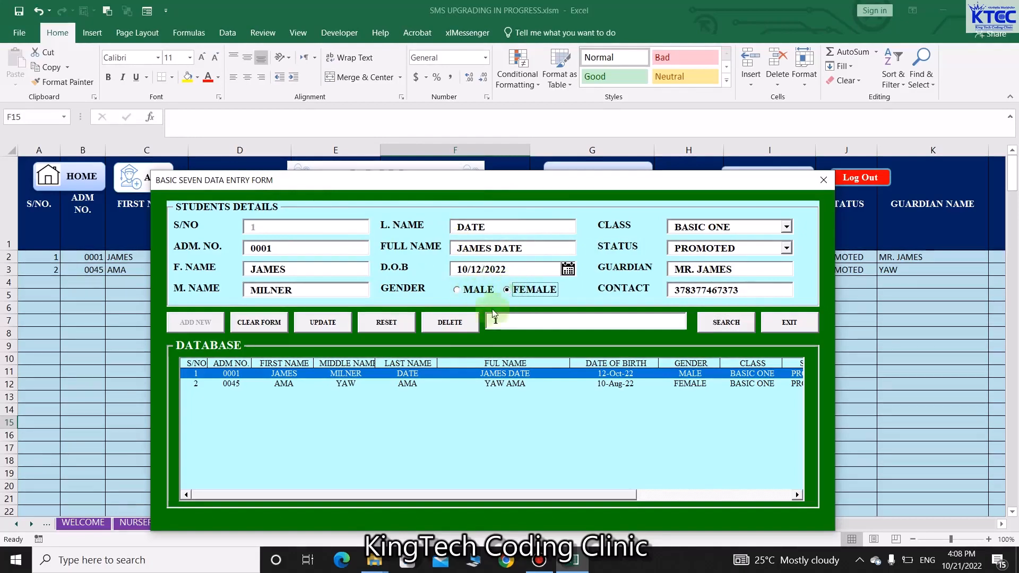
left_click(324, 323)
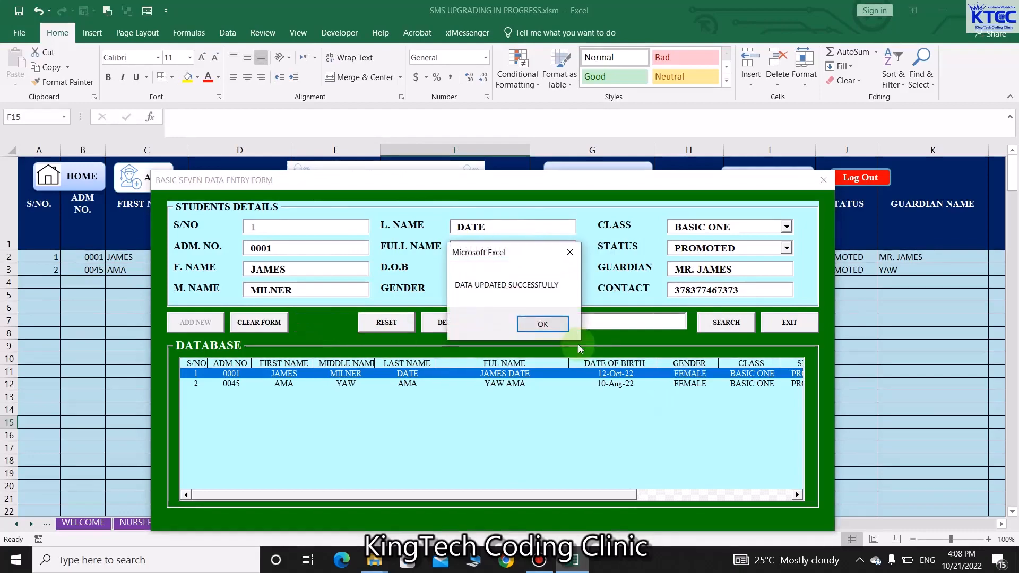
left_click(564, 325)
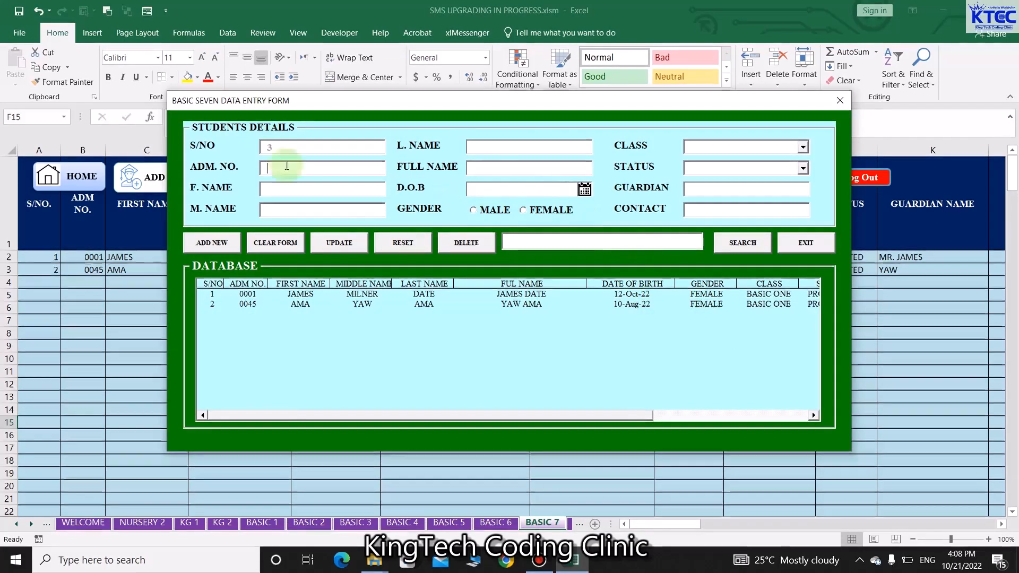
Load record 2 and update its class to NO MORE IN SCHOOL
left_click(339, 242)
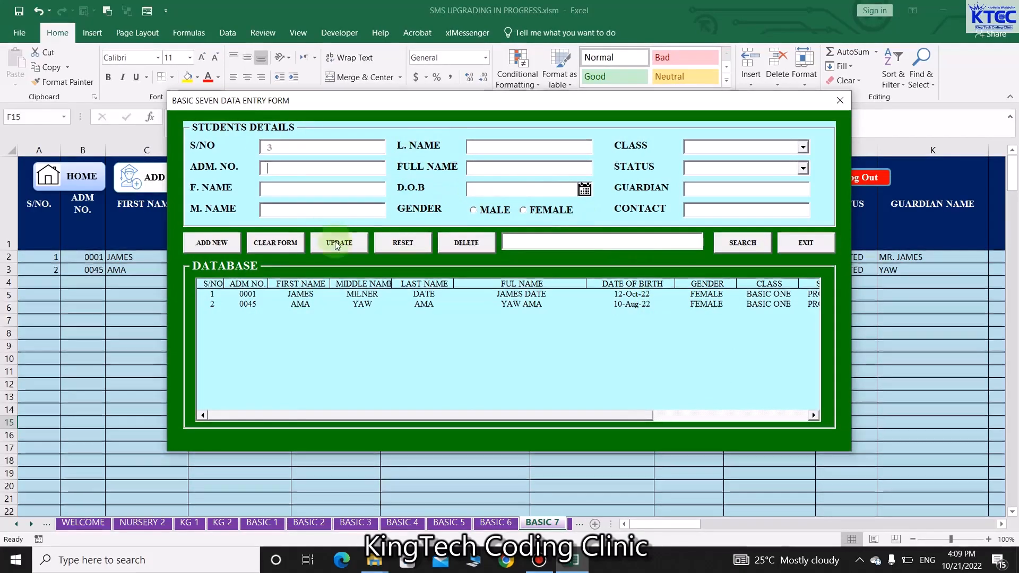
left_click(635, 306)
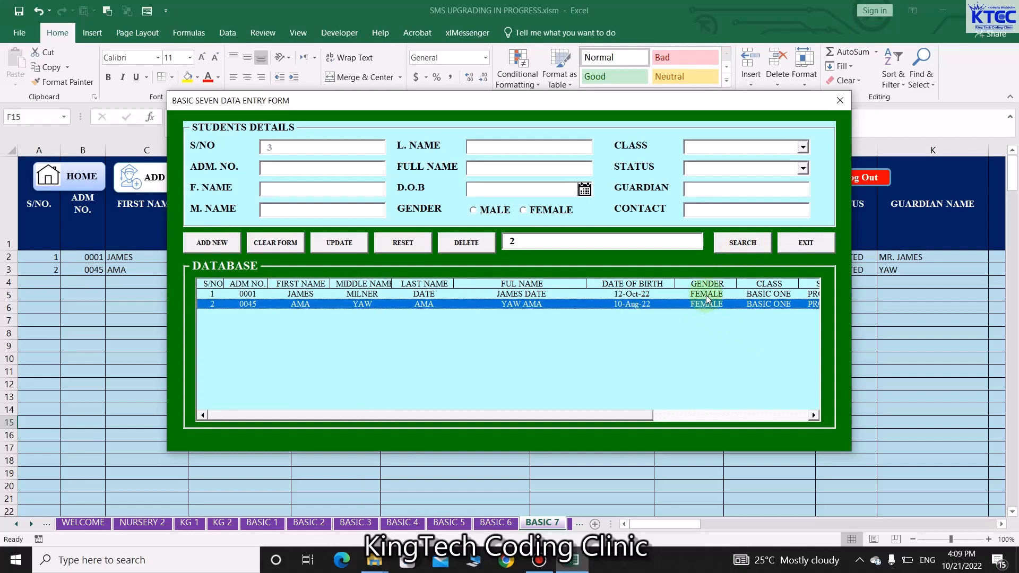
left_click(741, 244)
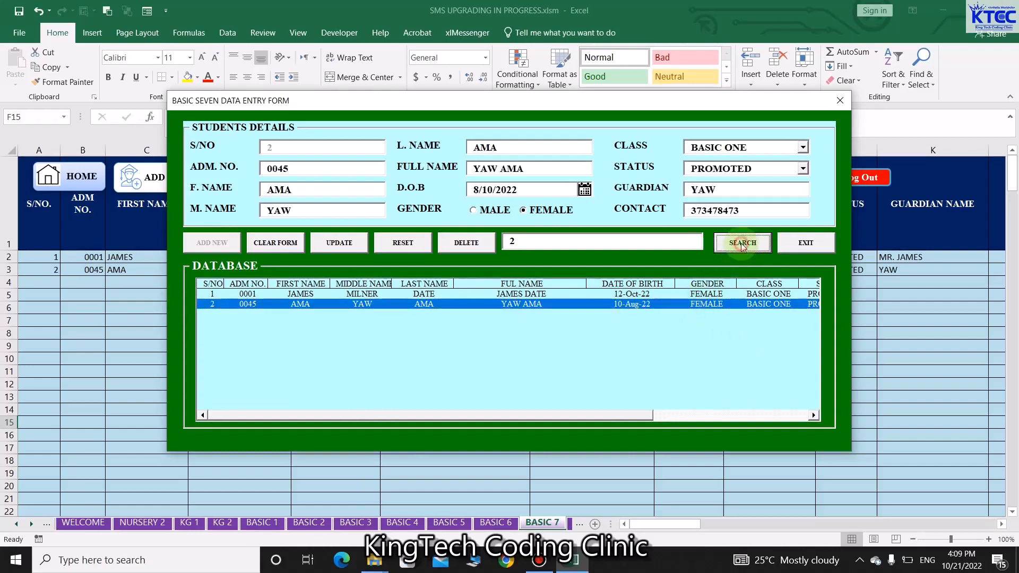
left_click(804, 148)
left_click_drag(807, 200, 811, 240)
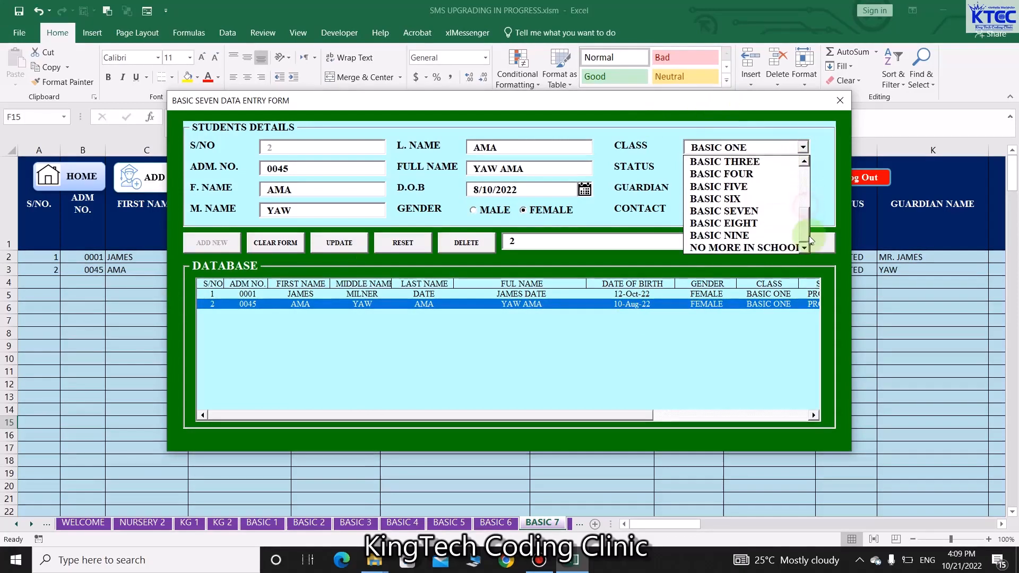
left_click(757, 247)
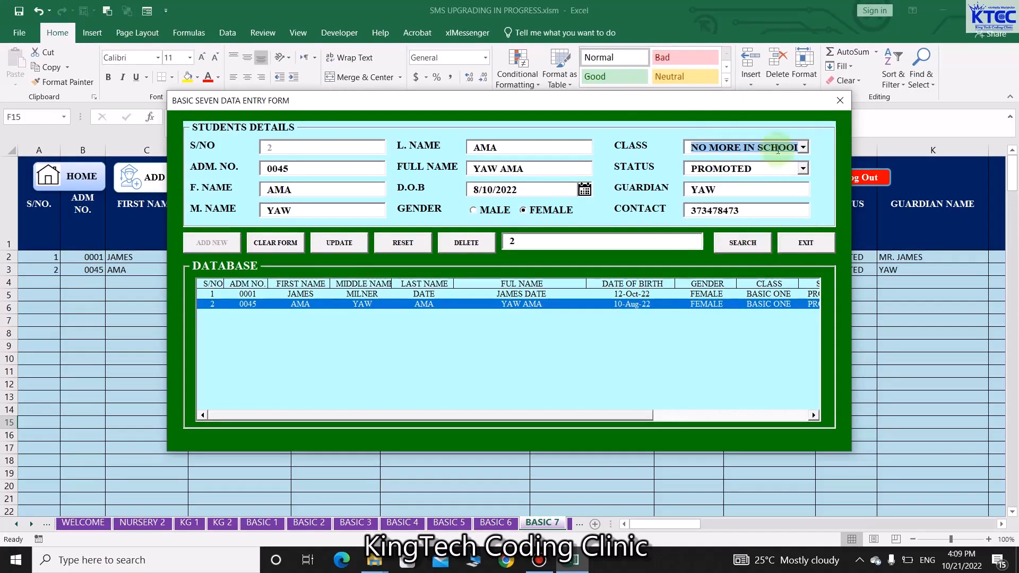
left_click(343, 244)
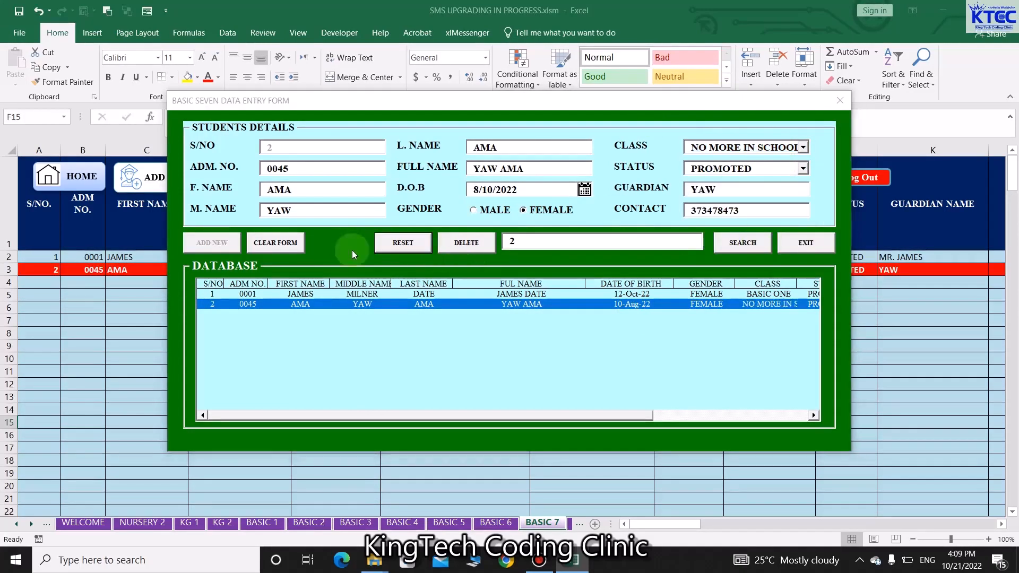
left_click(540, 322)
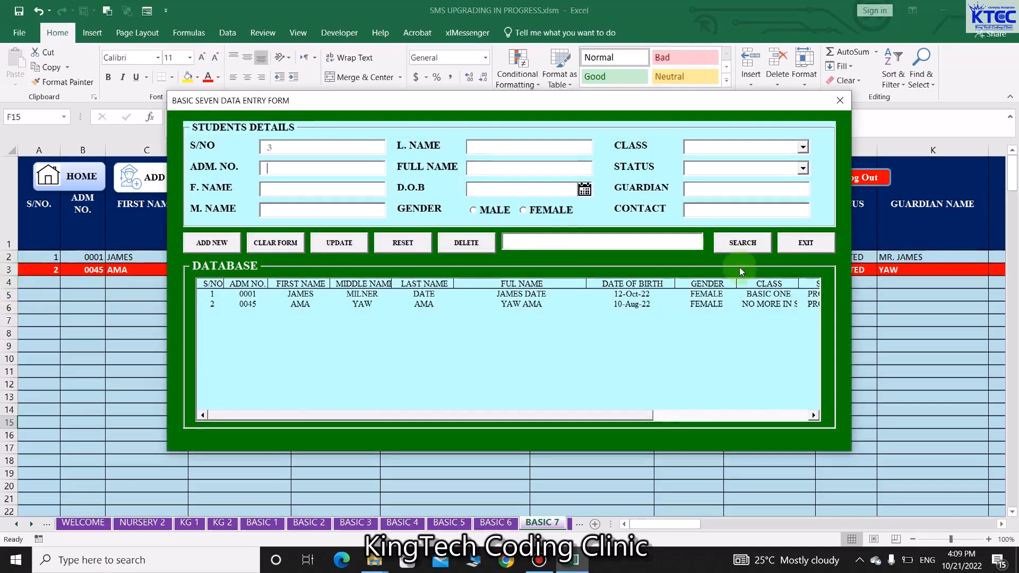
left_click(497, 343)
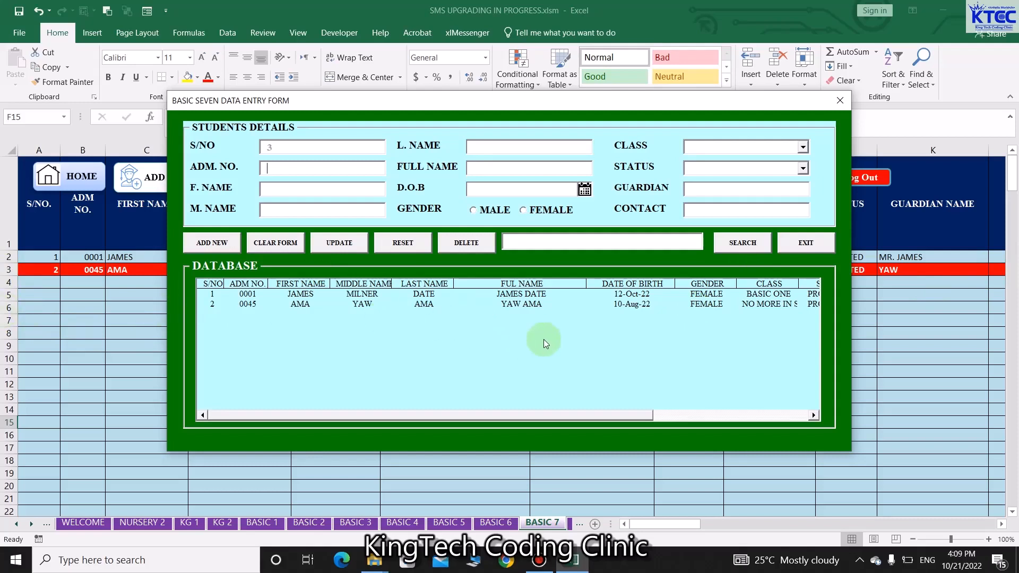
left_click(518, 304)
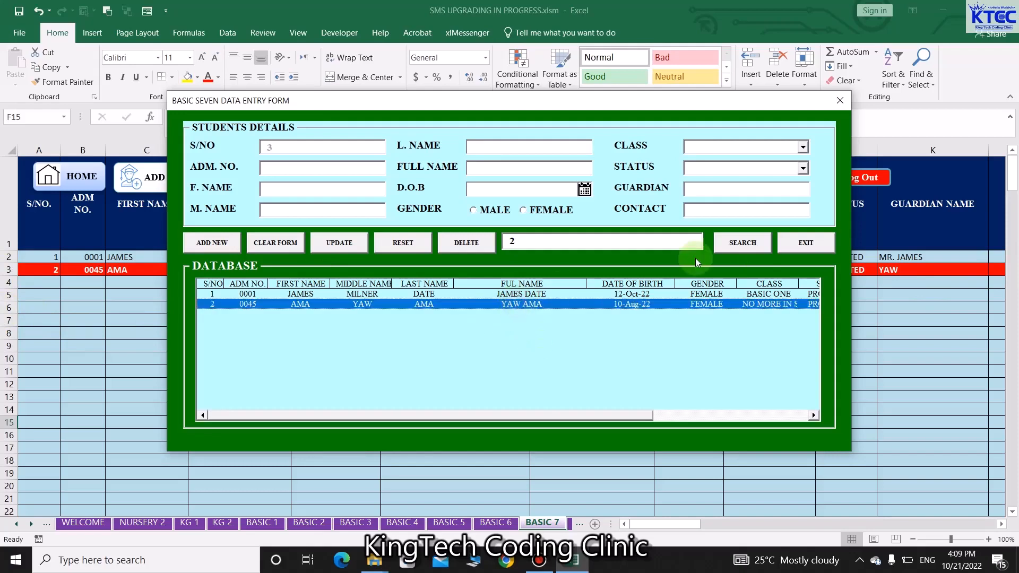
left_click(728, 244)
left_click(465, 245)
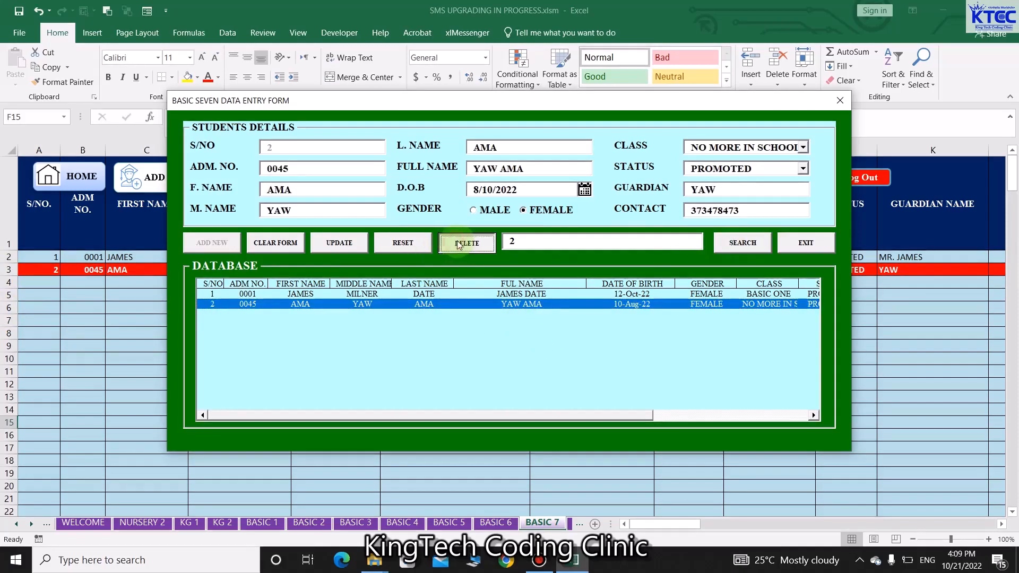
left_click(542, 323)
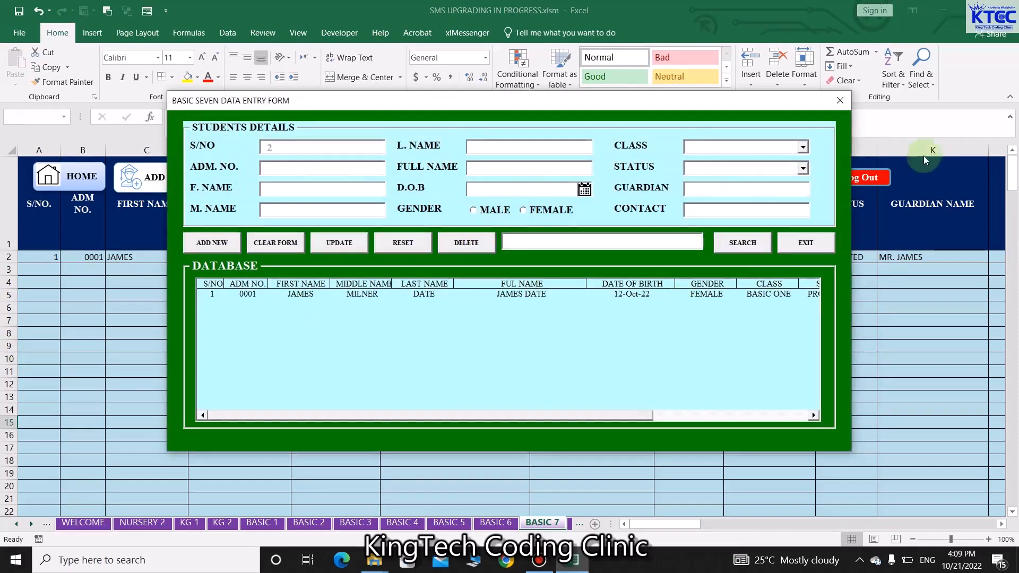
left_click(839, 103)
left_click(496, 524)
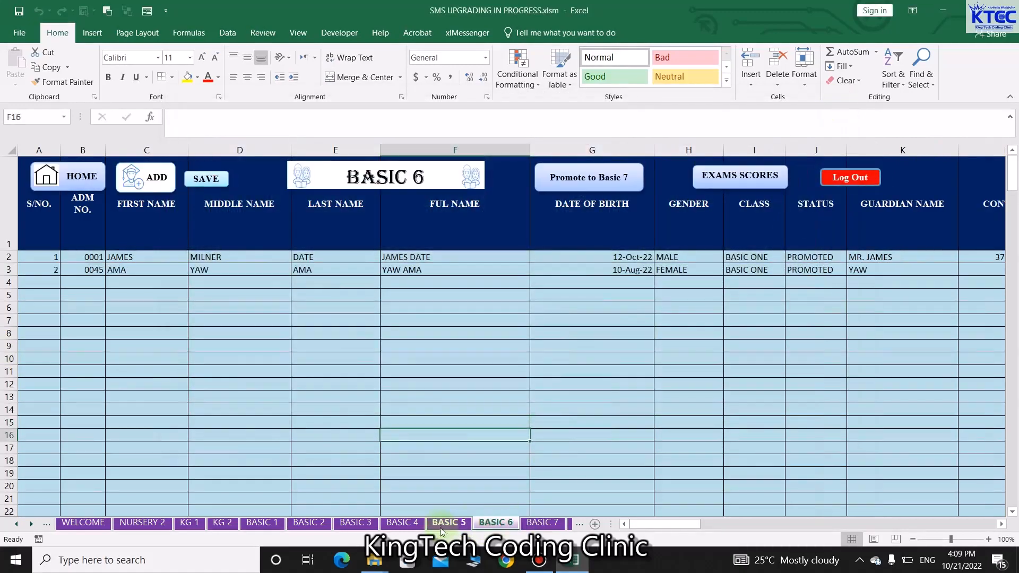
left_click(447, 523)
left_click(398, 523)
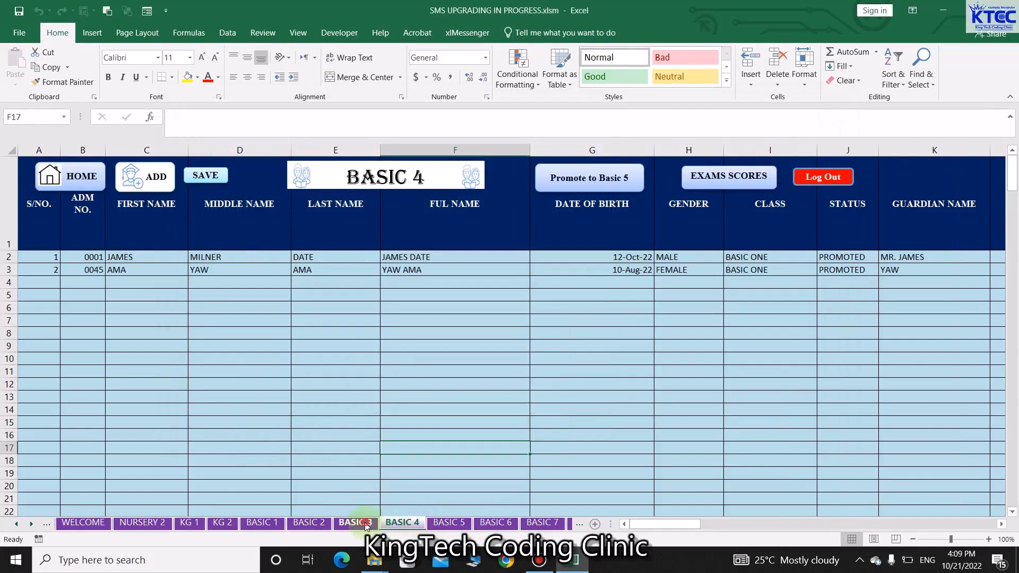
left_click(356, 523)
left_click(309, 523)
left_click(263, 523)
left_click(222, 524)
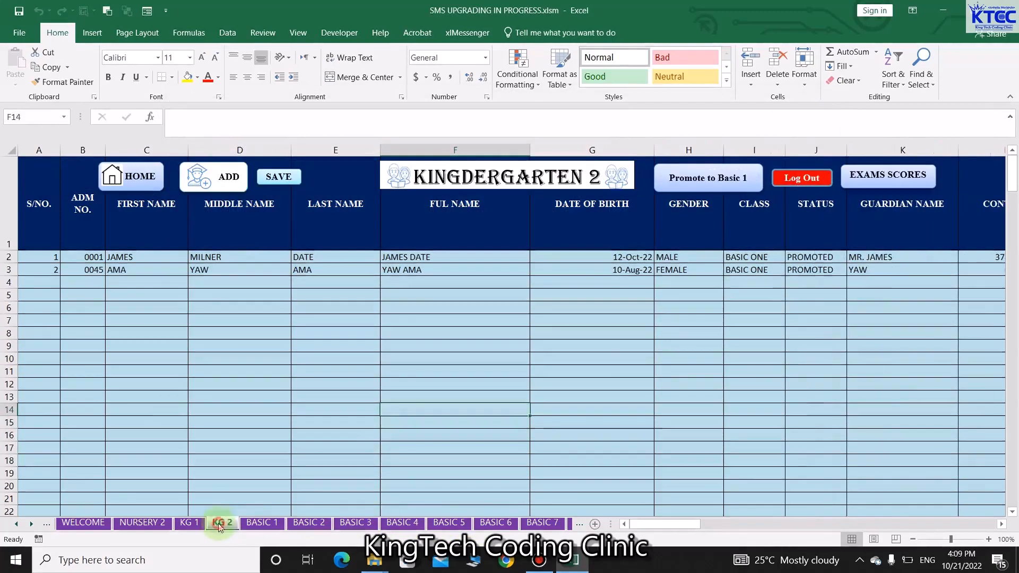
left_click(496, 523)
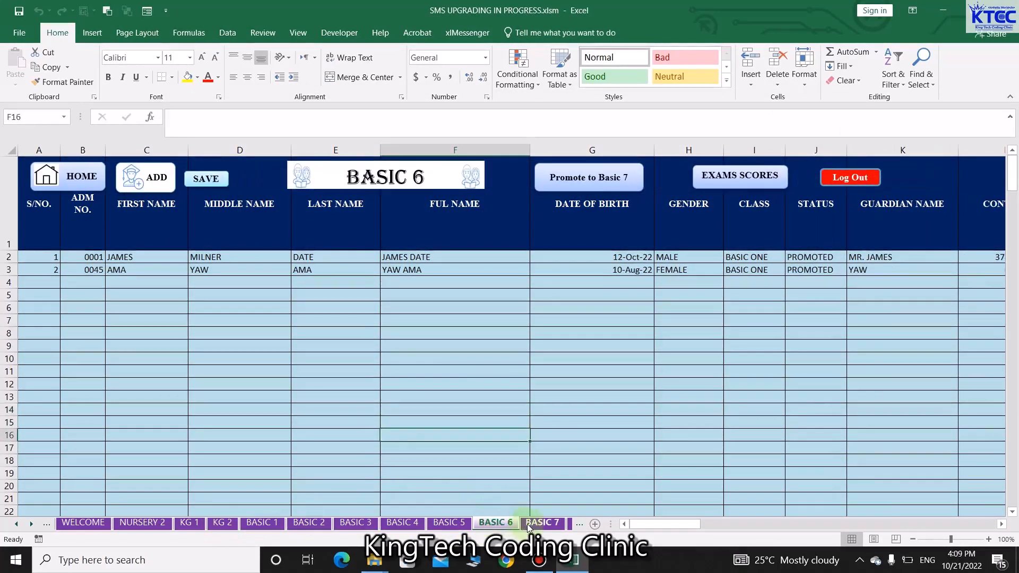
left_click(543, 523)
left_click(309, 524)
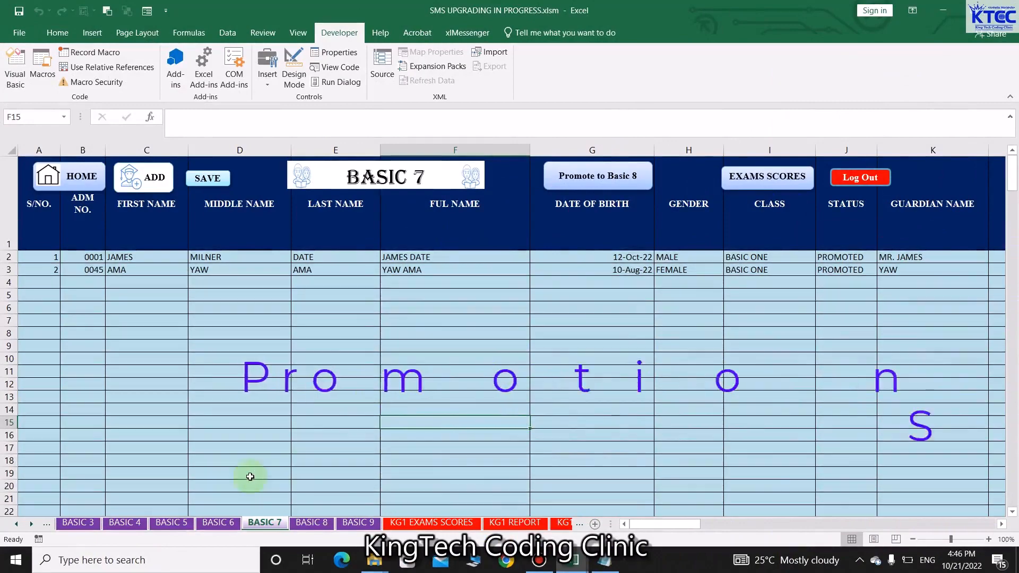
On the BASIC 3 sheet, attempt Promote to Basic 4 and dismiss the refusal message
left_click(216, 523)
left_click(171, 522)
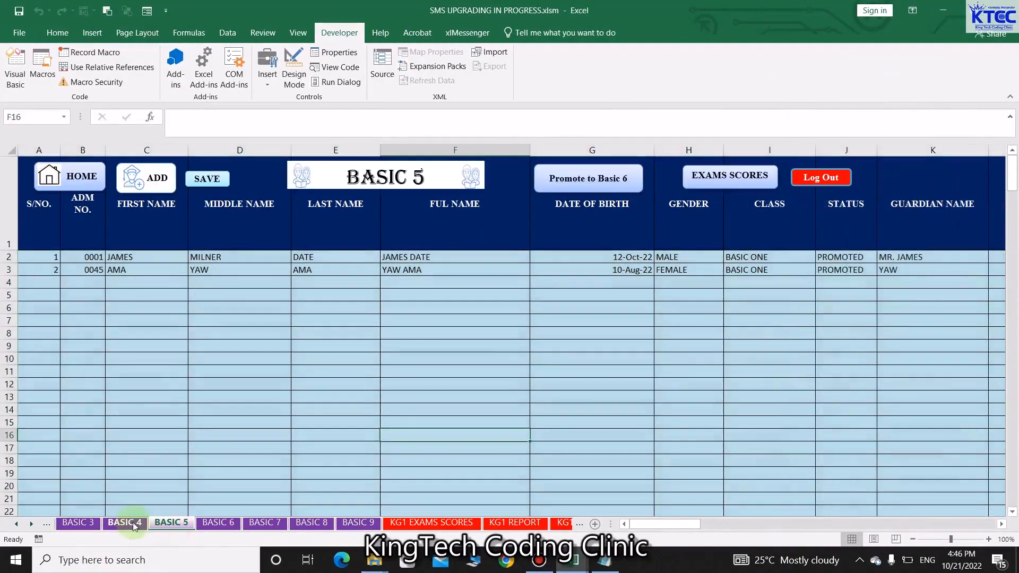
left_click(124, 523)
left_click(78, 523)
left_click(353, 421)
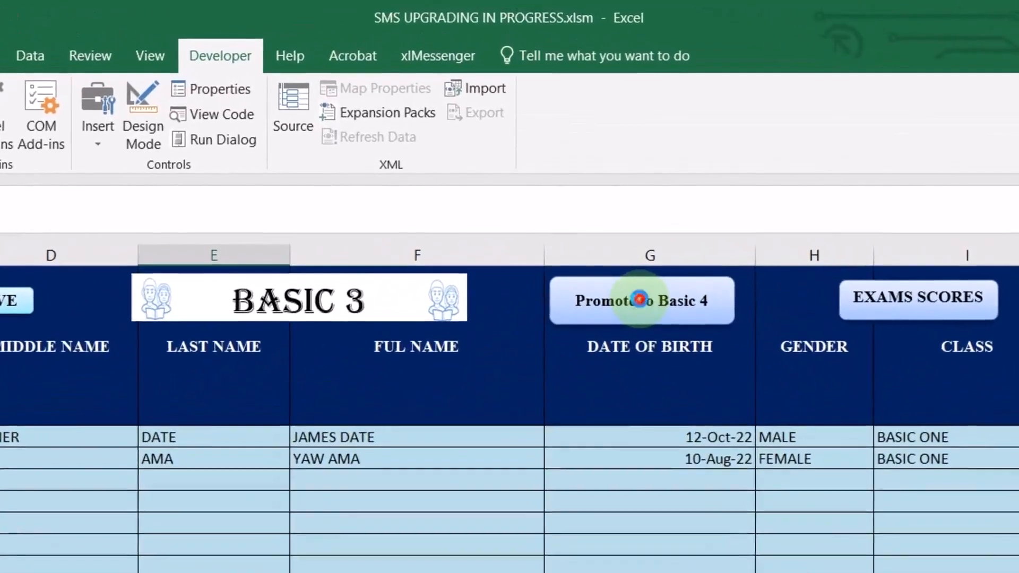
left_click(592, 178)
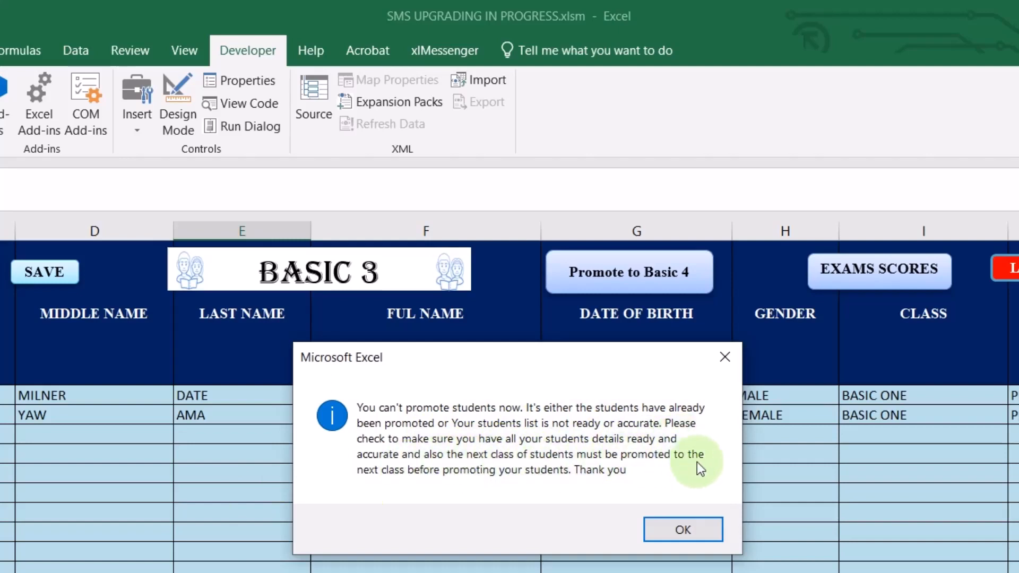
left_click(674, 524)
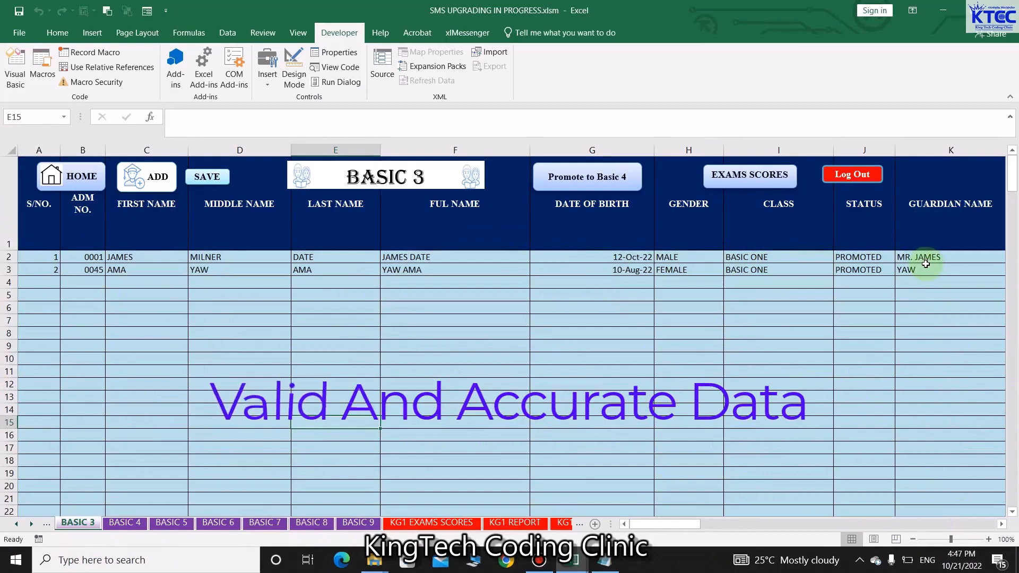
Select cells A2 and B2, then move via BASIC 4 to the BASIC 9 sheet
left_click(57, 260)
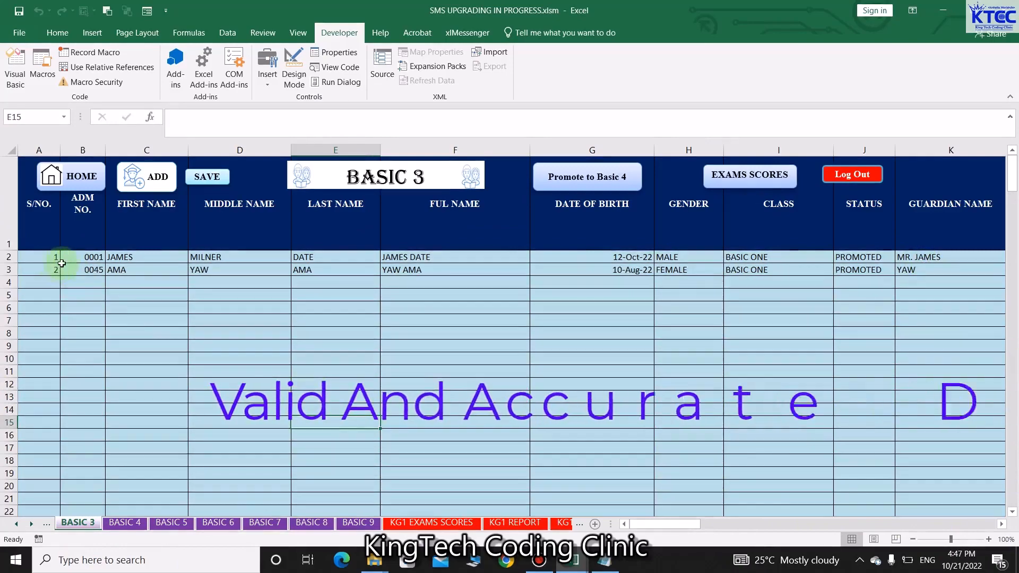
left_click(82, 257)
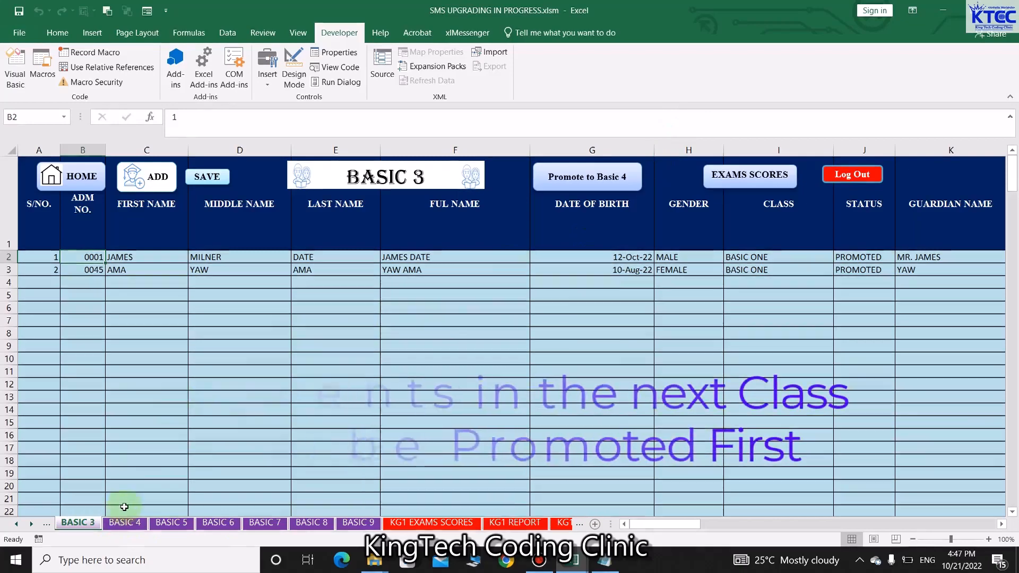
left_click(124, 523)
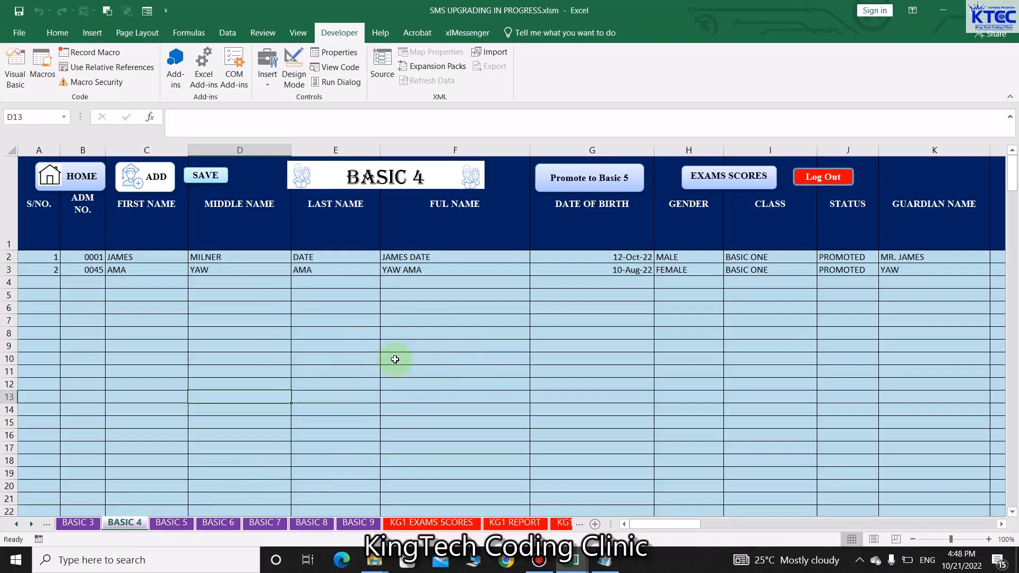
left_click(358, 523)
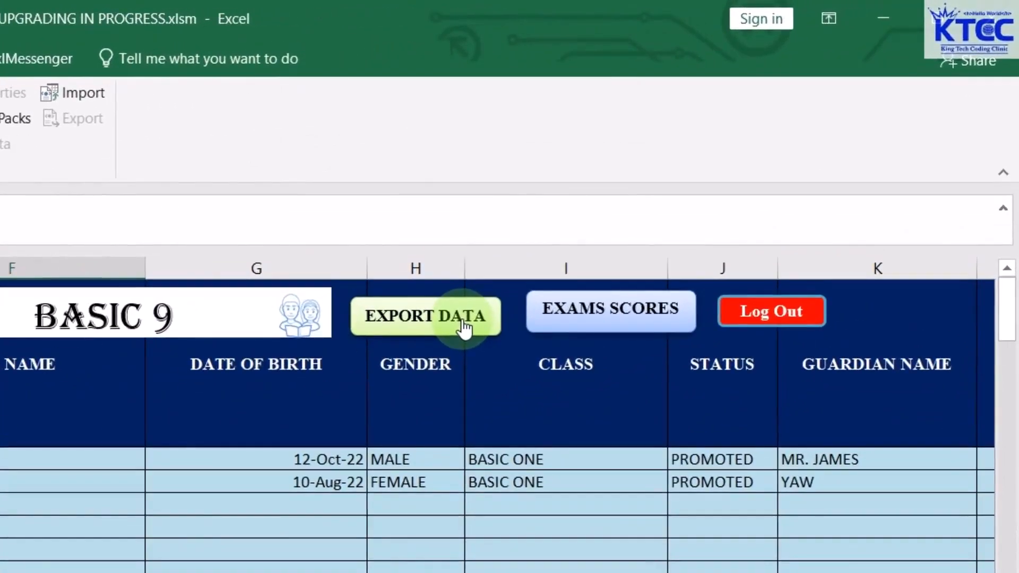
Export the BASIC 9 student list to a new workbook and delete all its copied button shapes
left_click(463, 328)
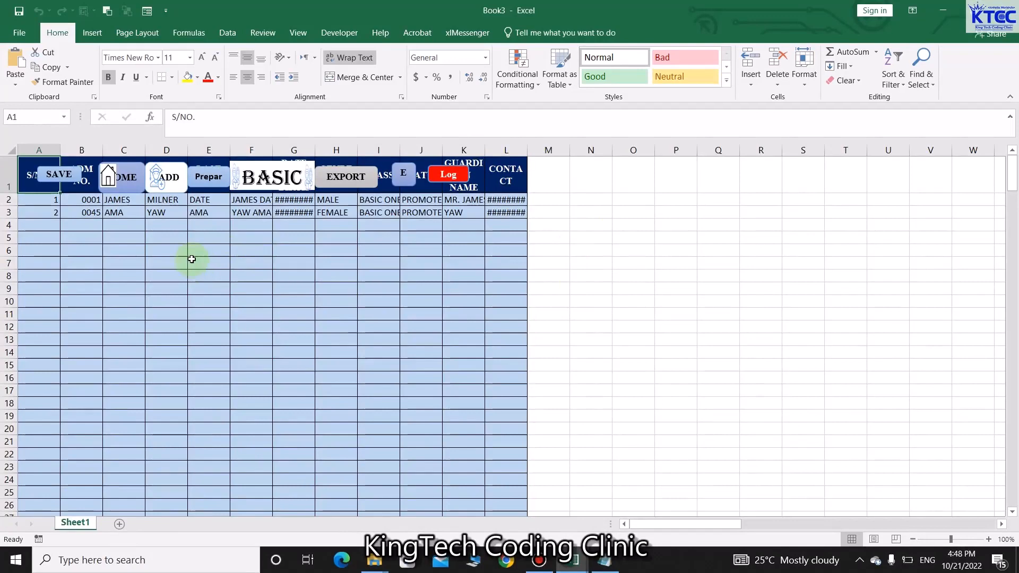
left_click(58, 175, "ctrl")
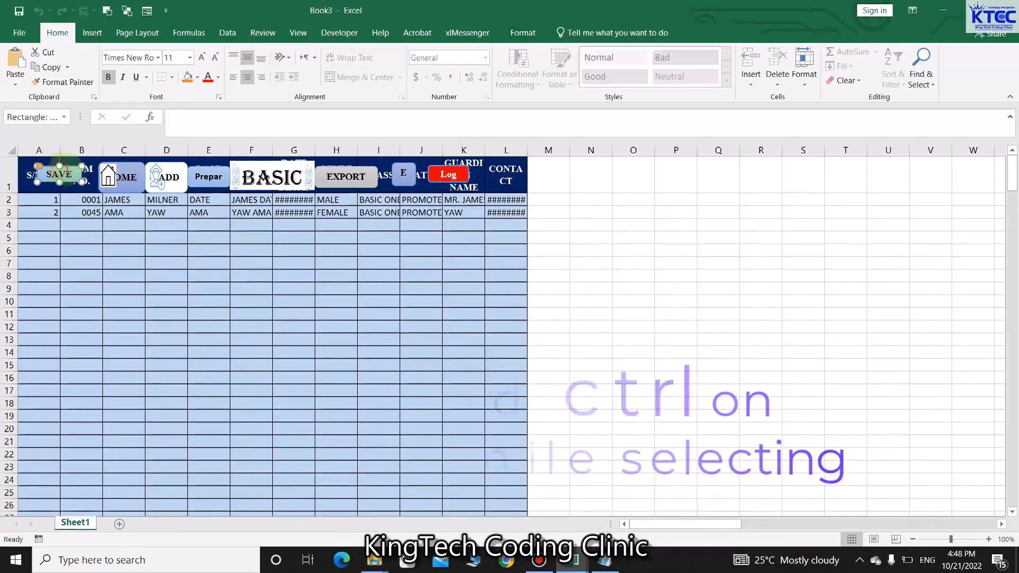
left_click(126, 176, "ctrl")
left_click(172, 176, "ctrl")
left_click(208, 177, "ctrl")
left_click(271, 177, "ctrl")
left_click(330, 183, "ctrl")
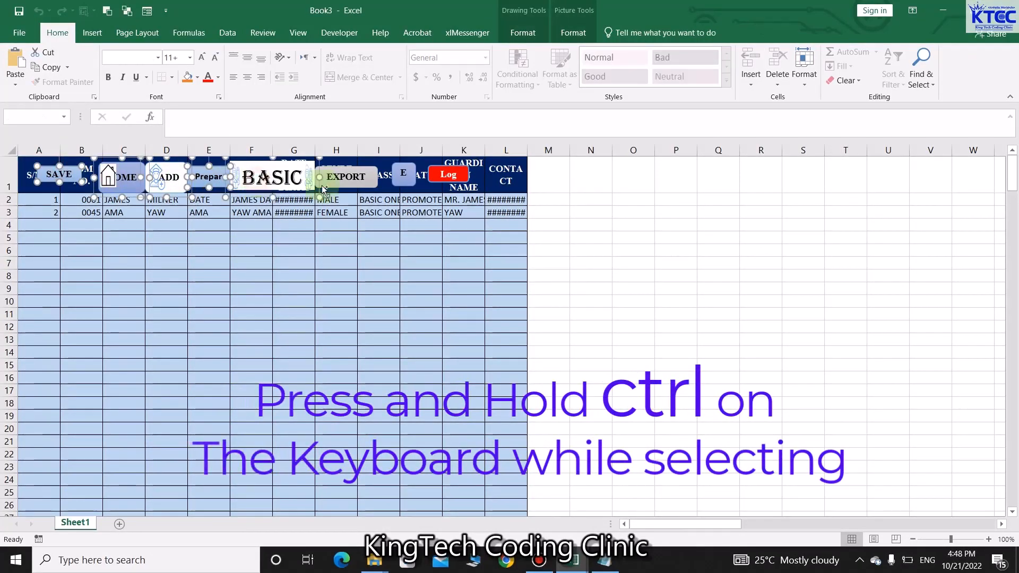
left_click(403, 173, "ctrl")
left_click(449, 174, "ctrl")
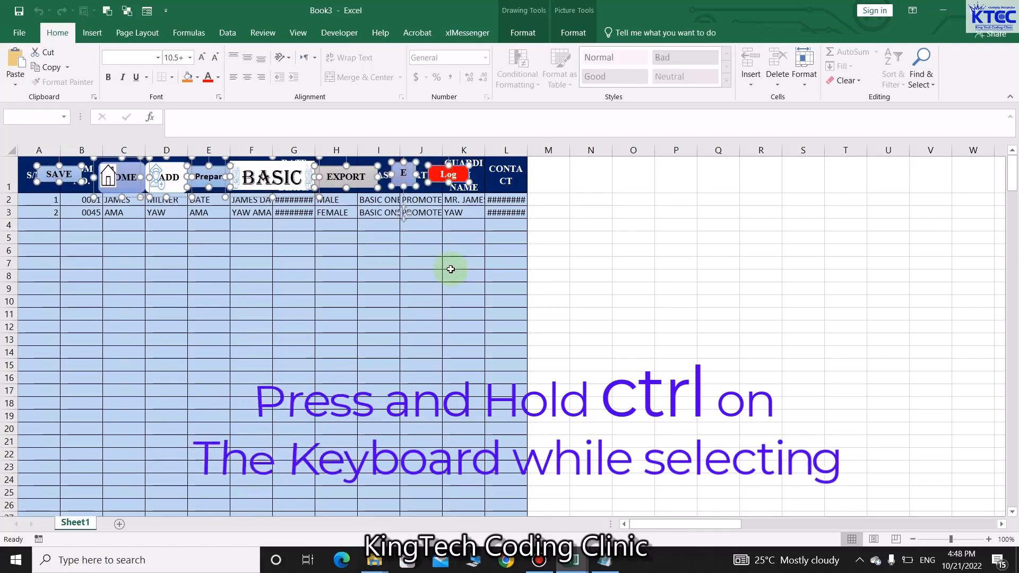
key("Delete")
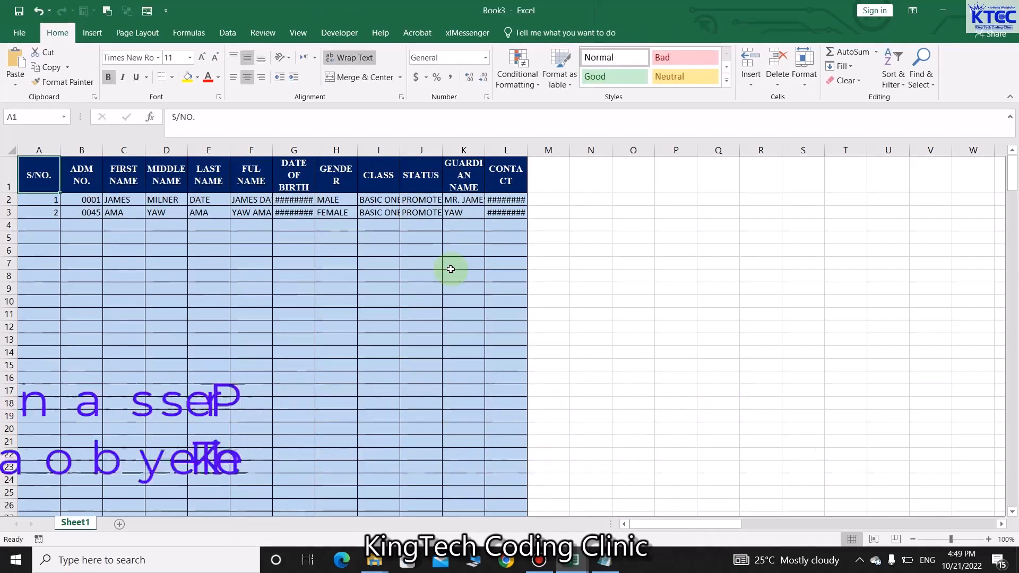
Widen columns B through L in Book3 so every header and value shows in full
left_click_drag(527, 150, 570, 150)
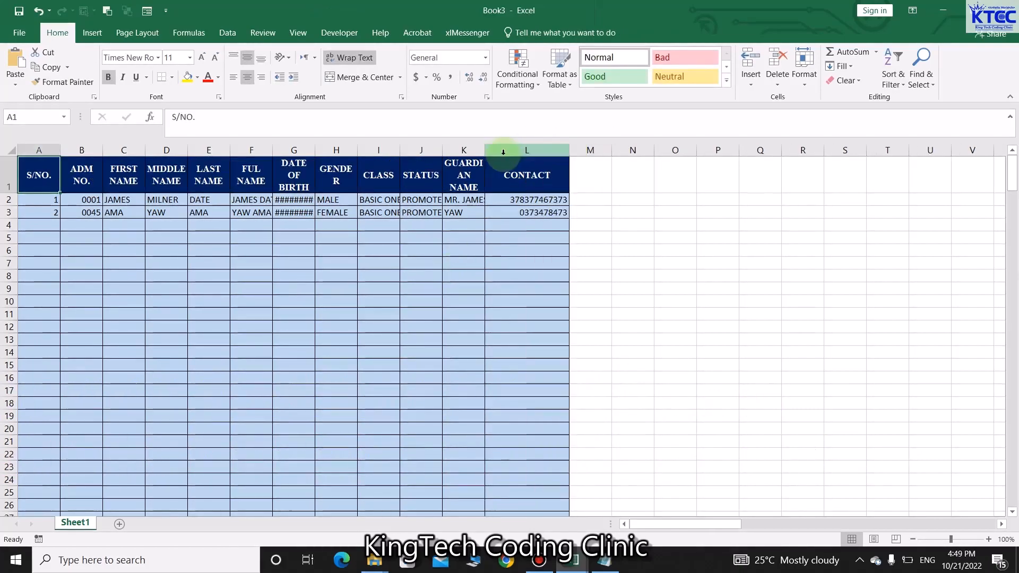
left_click_drag(485, 149, 532, 149)
left_click_drag(443, 150, 485, 150)
left_click_drag(398, 150, 440, 150)
left_click_drag(357, 150, 422, 150)
left_click_drag(316, 150, 370, 150)
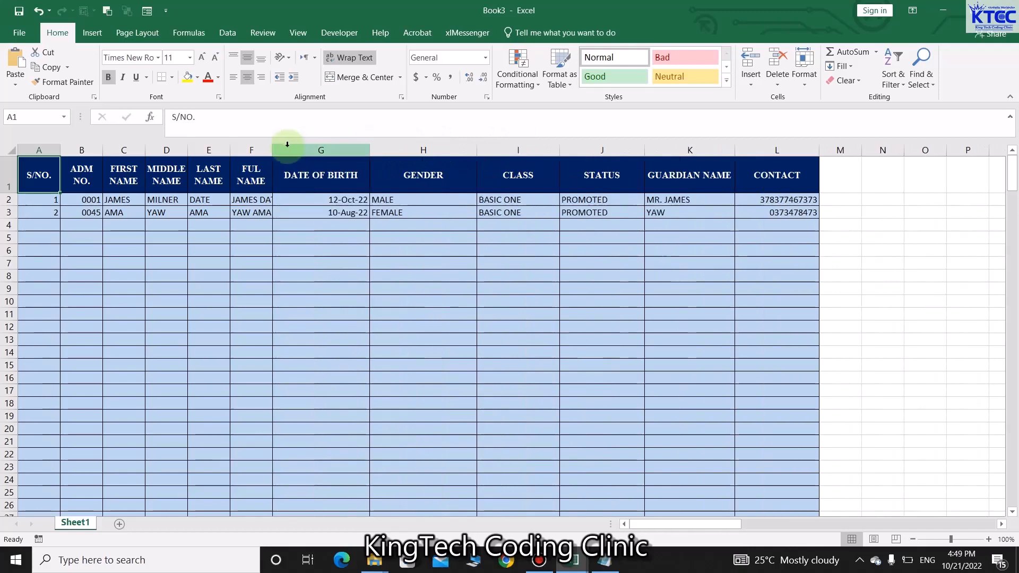
left_click_drag(272, 150, 329, 151)
left_click_drag(230, 150, 301, 150)
left_click_drag(187, 151, 234, 150)
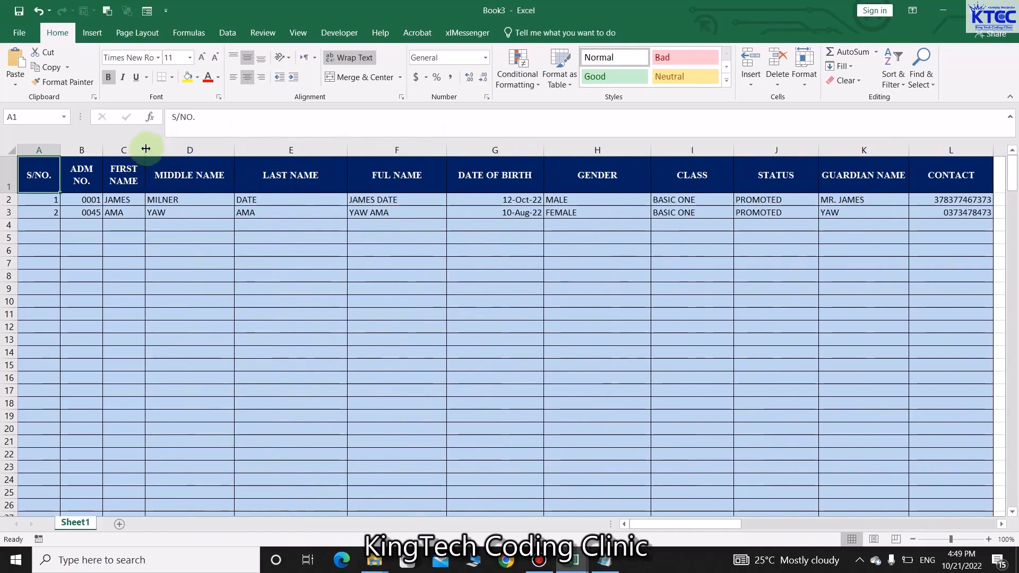
left_click_drag(145, 150, 192, 149)
left_click_drag(102, 150, 137, 150)
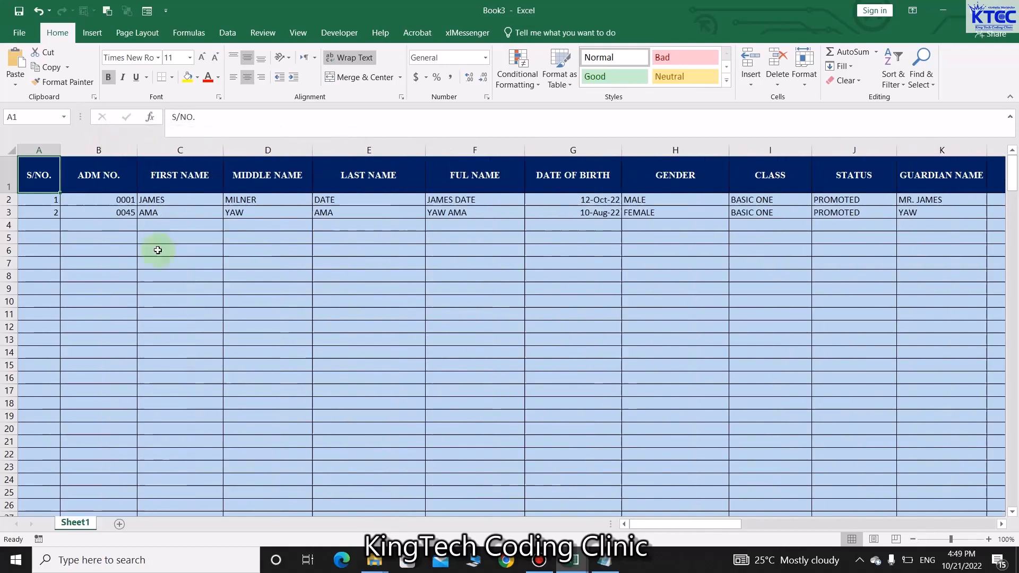
Save the exported workbook to the Desktop as 2020 BATCH.xlsx
left_click(19, 33)
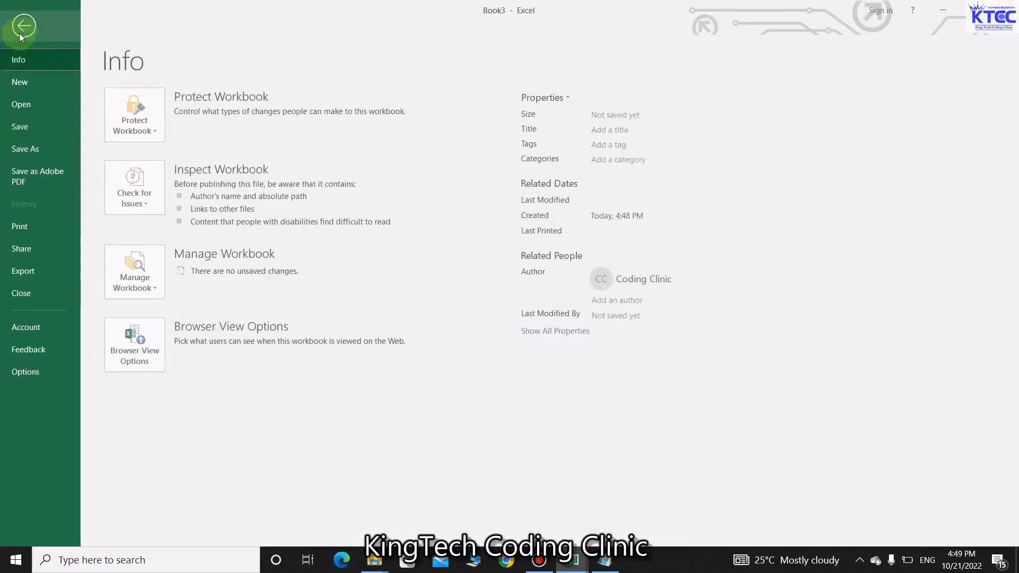
left_click(45, 141)
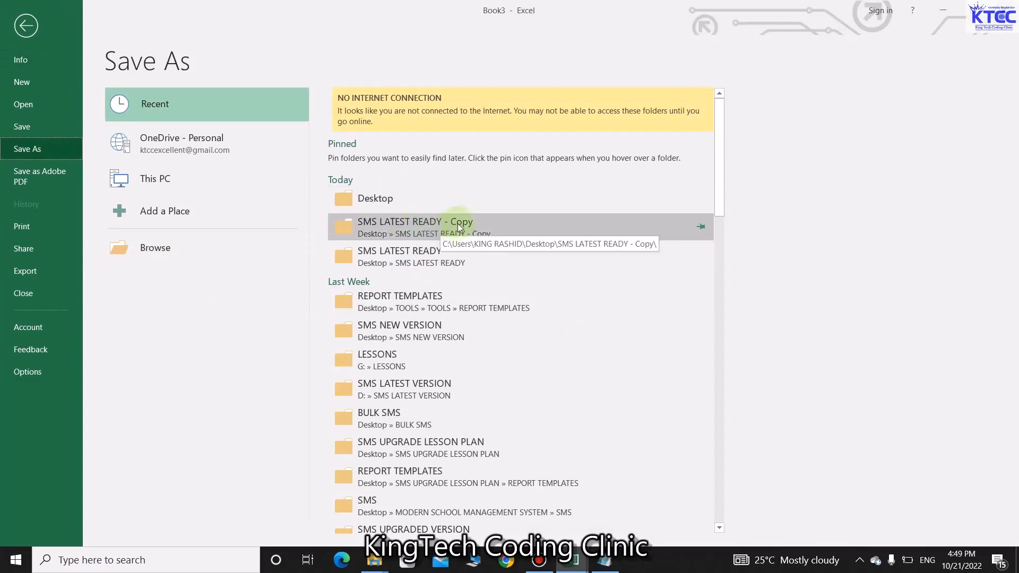
left_click(398, 199)
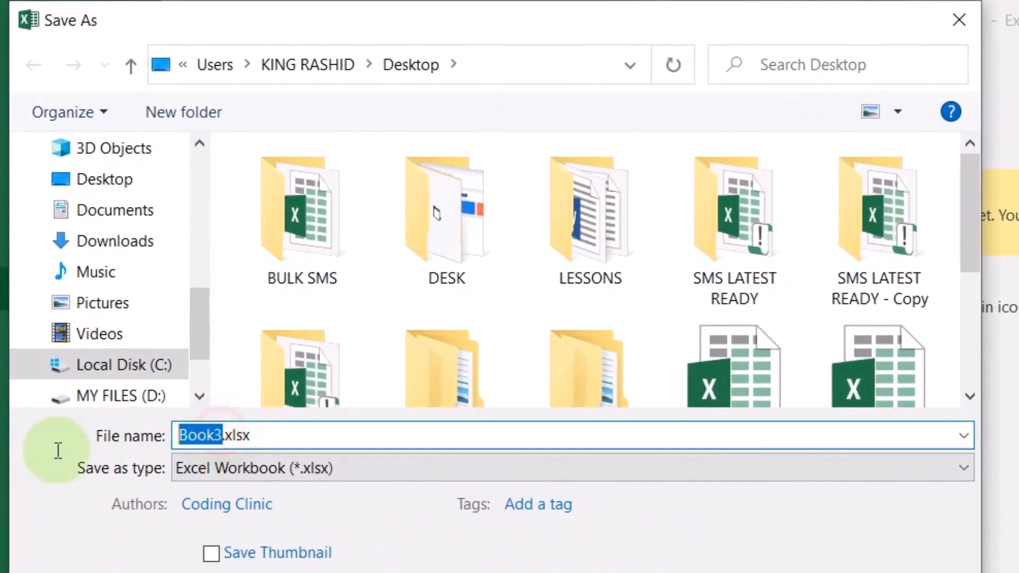
type("2020")
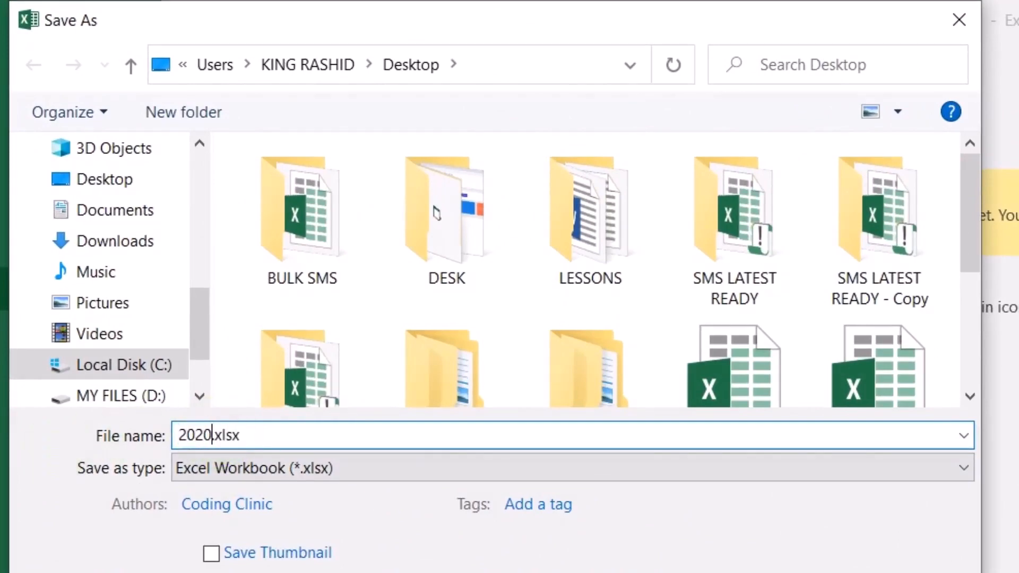
type(" BATCH")
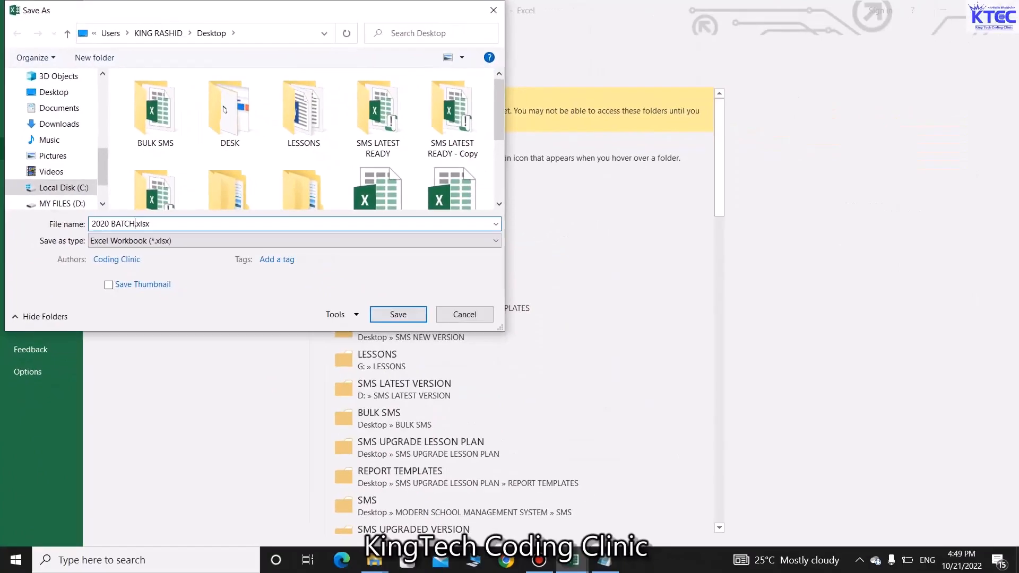
left_click(27, 230)
key("Return")
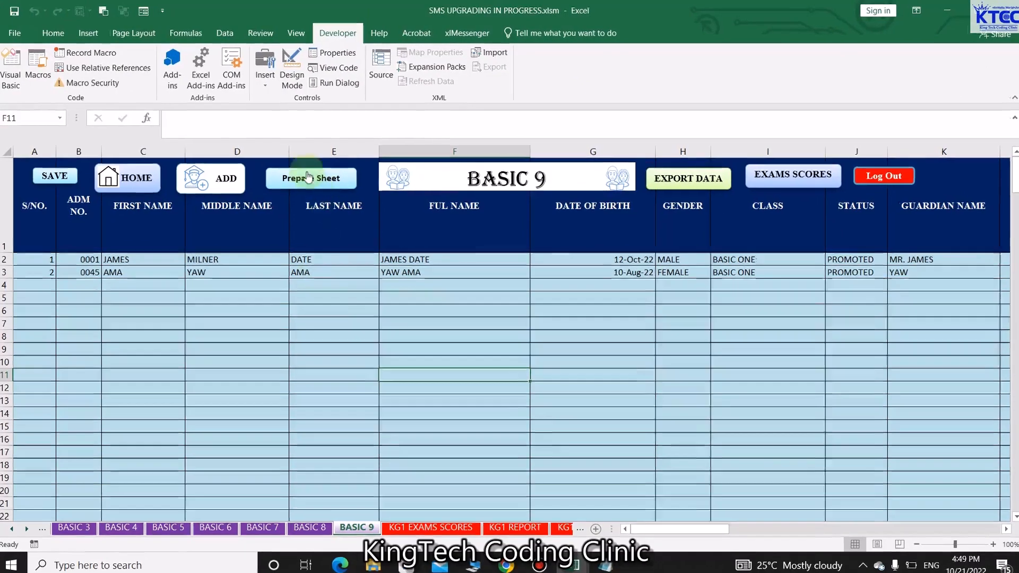
Clear the BASIC 9 student rows with Prepare Sheet, then open the BASIC 8 sheet
left_click(312, 176)
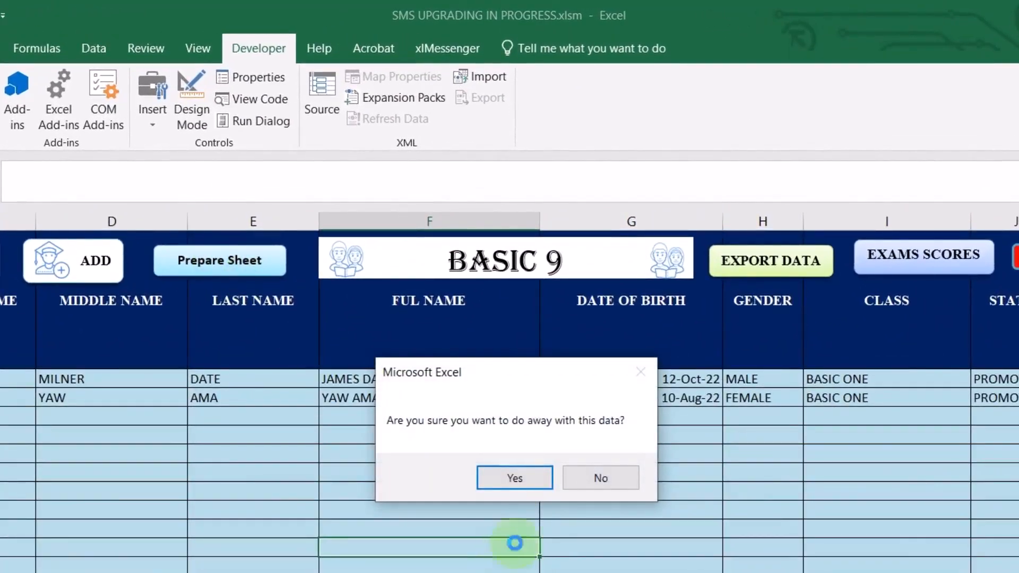
left_click(613, 480)
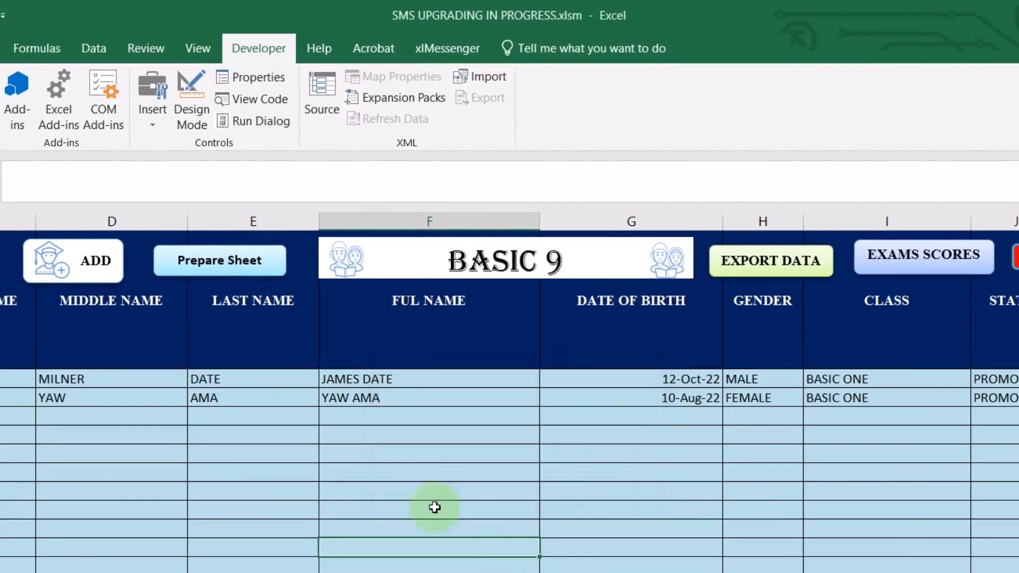
left_click(248, 276)
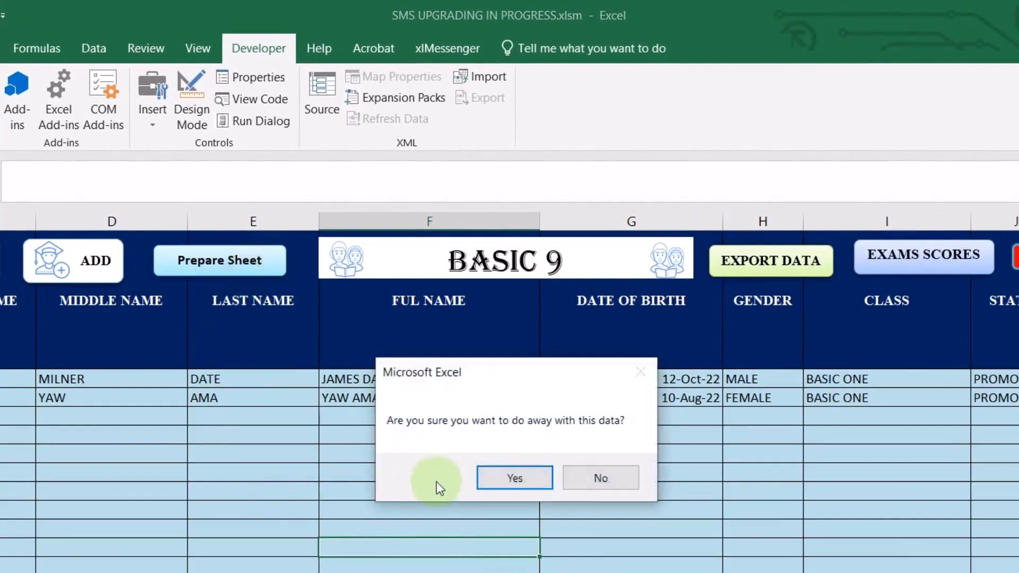
left_click(514, 479)
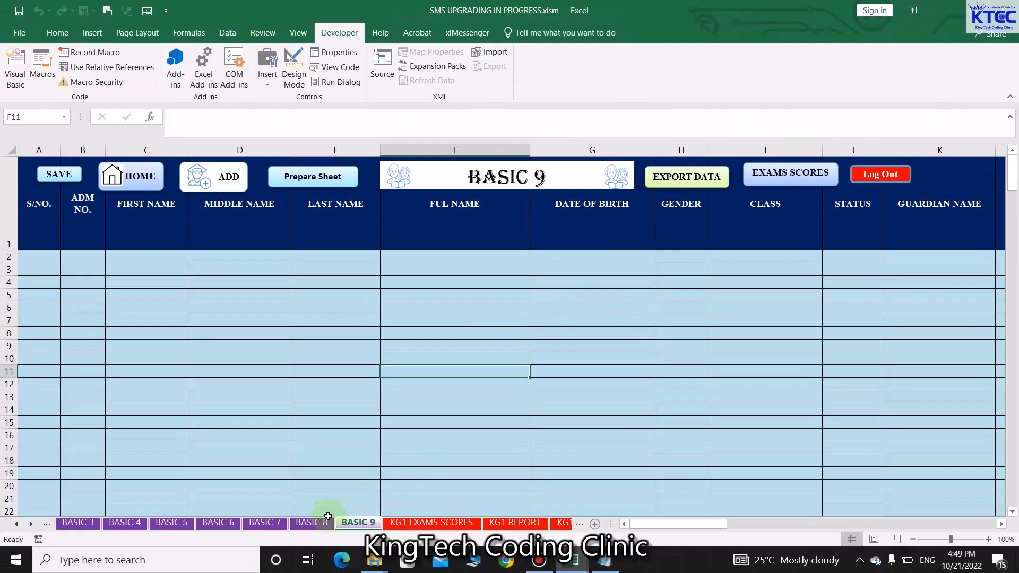
left_click(322, 524)
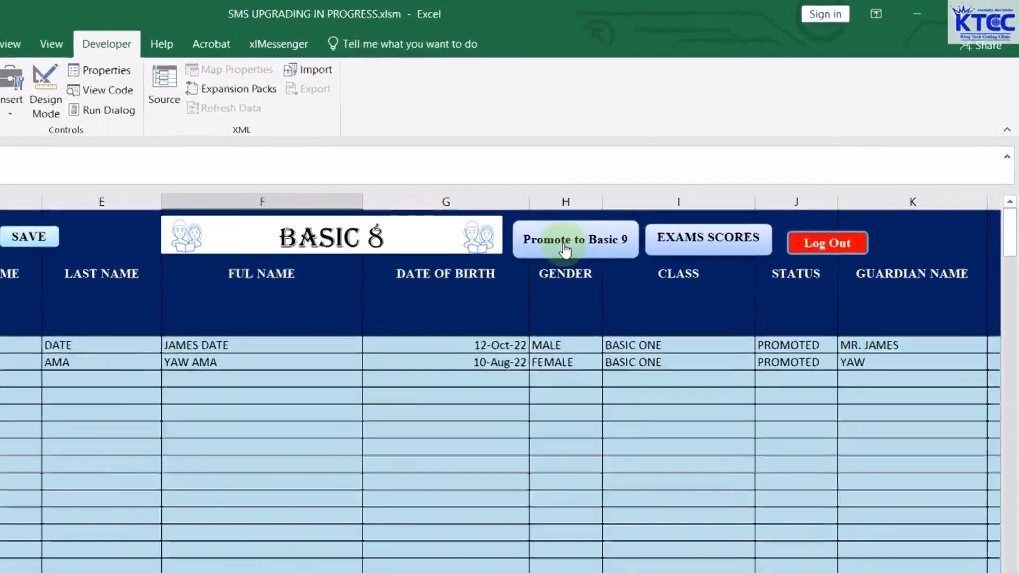
Promote the BASIC 8 students to Basic 9 and dismiss the success message
left_click(686, 179)
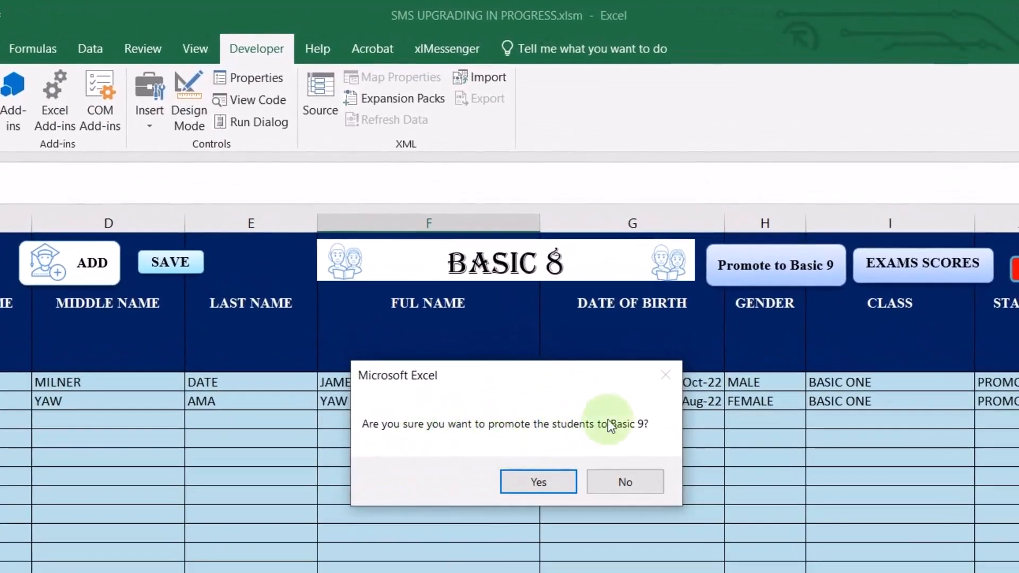
left_click(609, 482)
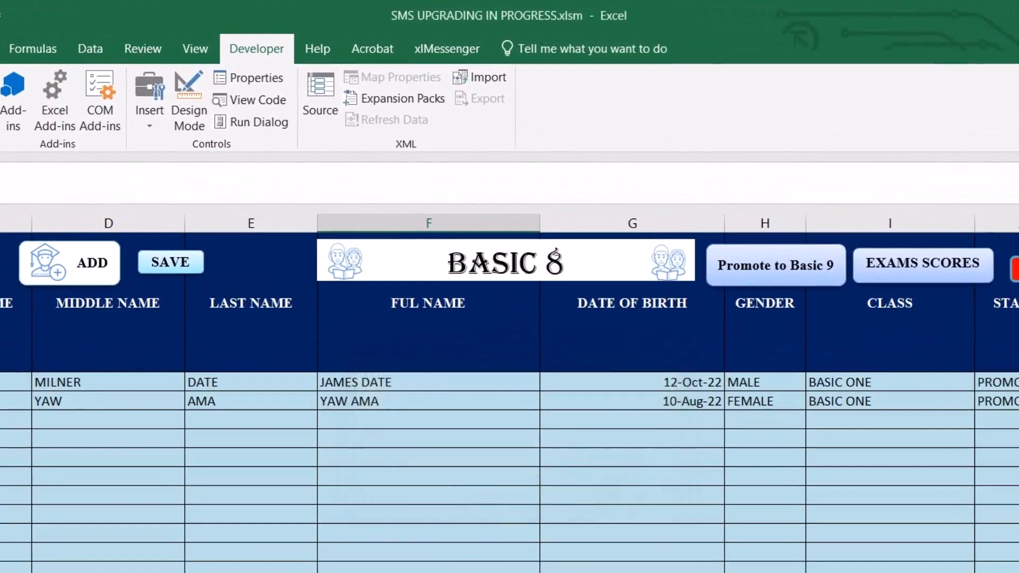
left_click(797, 266)
left_click(570, 476)
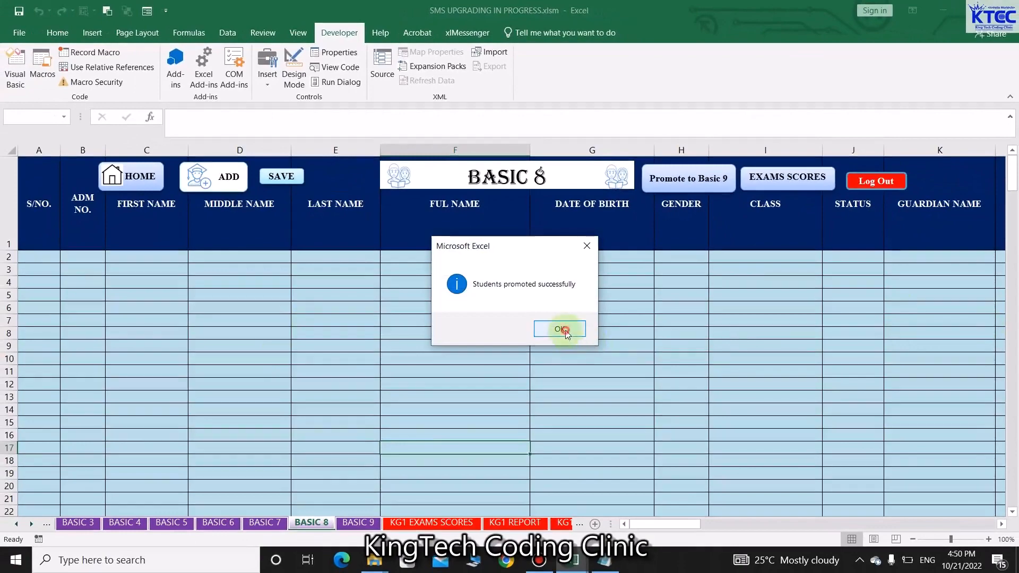
left_click(560, 329)
Promote the BASIC 7 students to Basic 8 and the BASIC 6 students to Basic 7
left_click(265, 524)
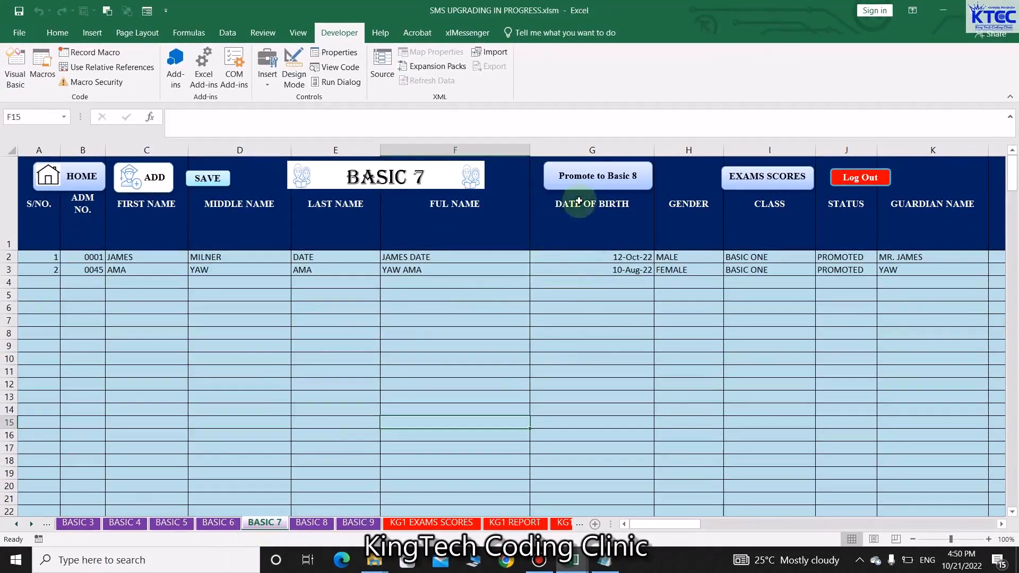
left_click(584, 178)
left_click(524, 329)
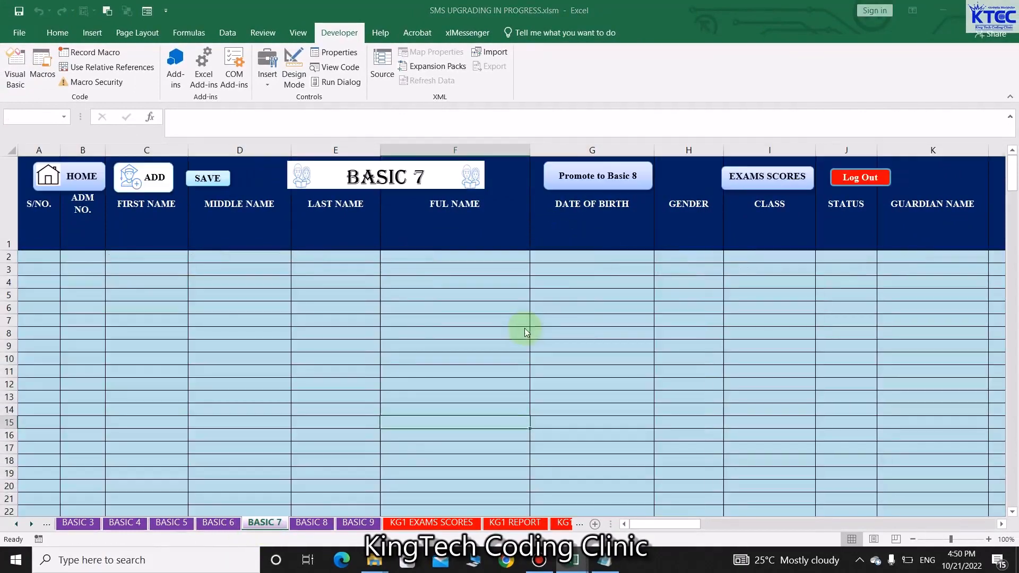
left_click(561, 329)
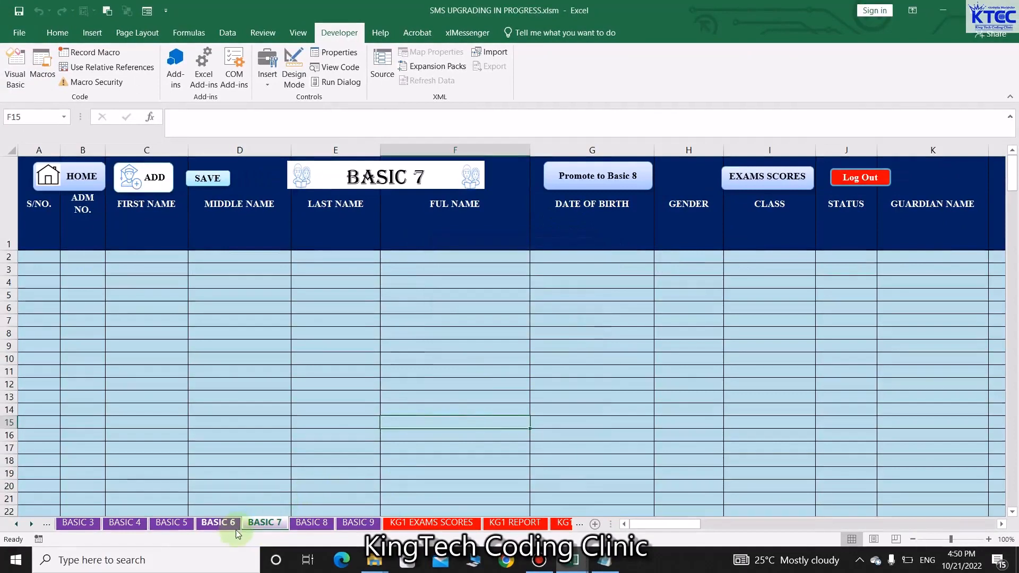
left_click(218, 523)
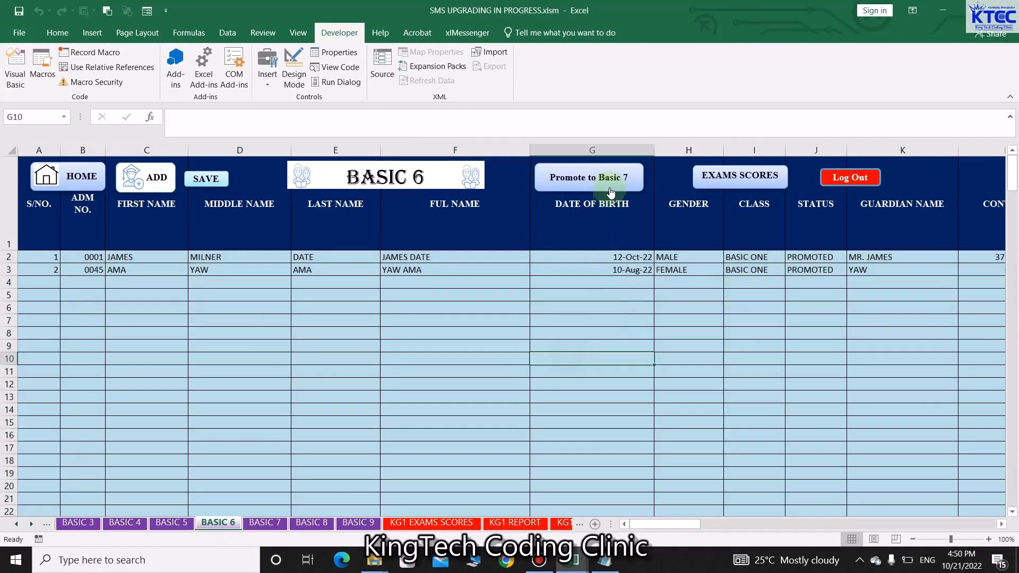
left_click(608, 185)
left_click(533, 323)
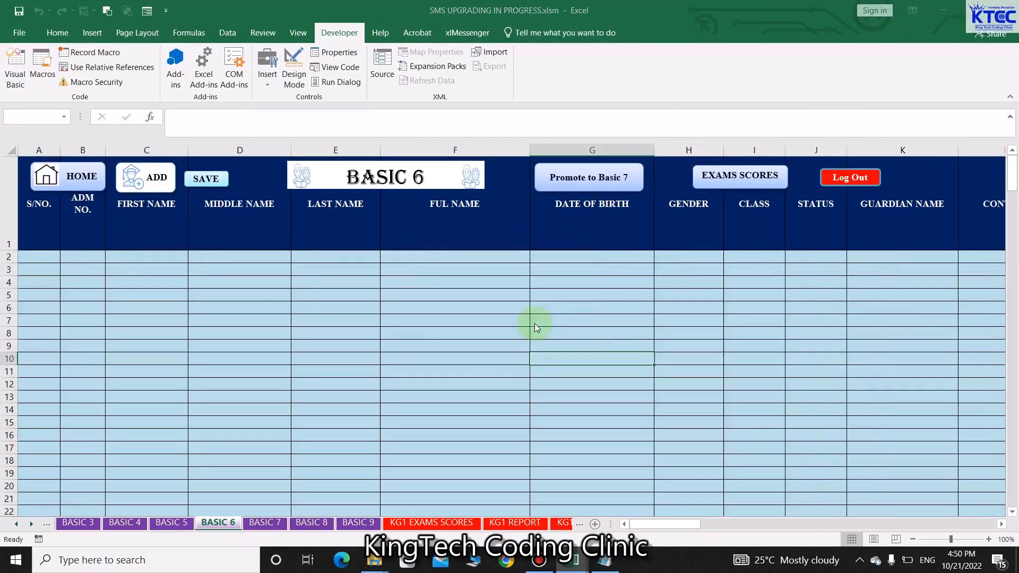
left_click(559, 329)
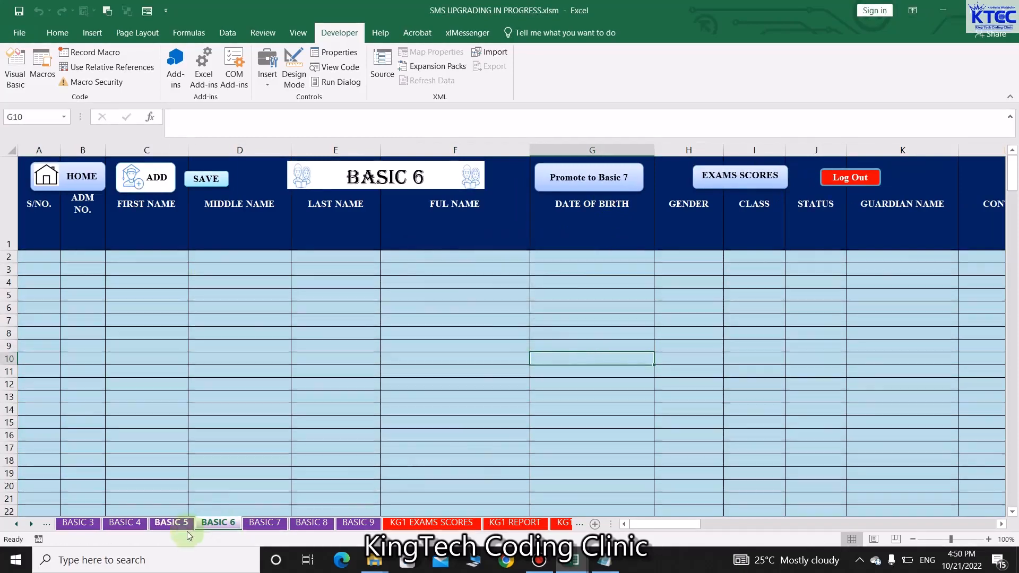
Promote the BASIC 5 students to Basic 6 and the BASIC 4 students to Basic 5
left_click(173, 523)
left_click(587, 180)
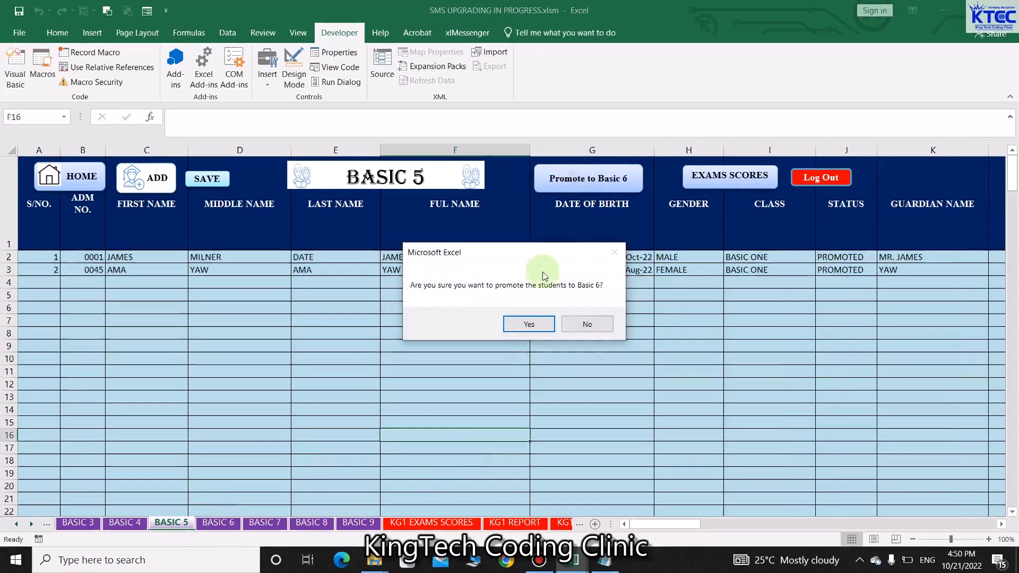
left_click(522, 325)
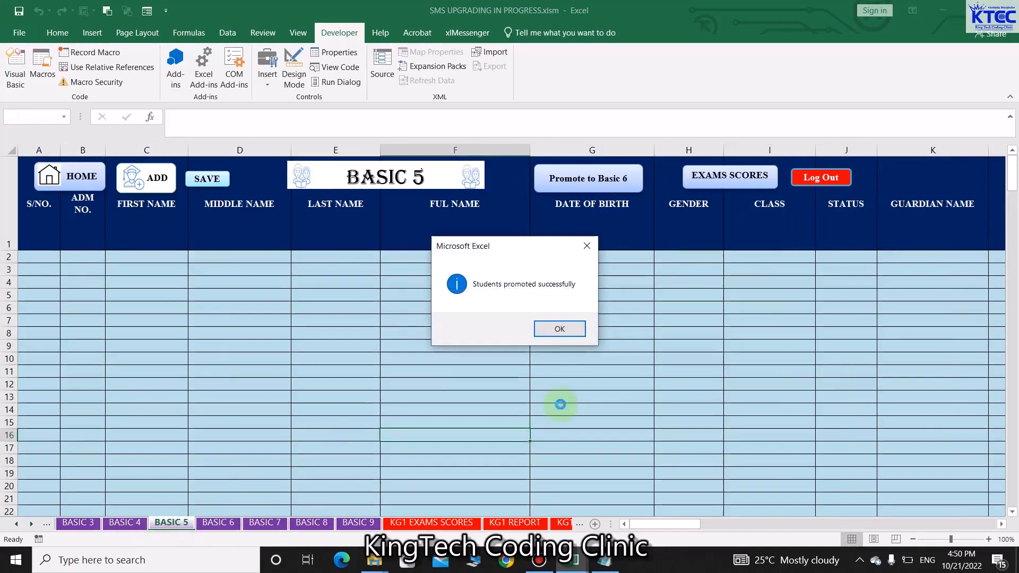
left_click(563, 330)
left_click(125, 523)
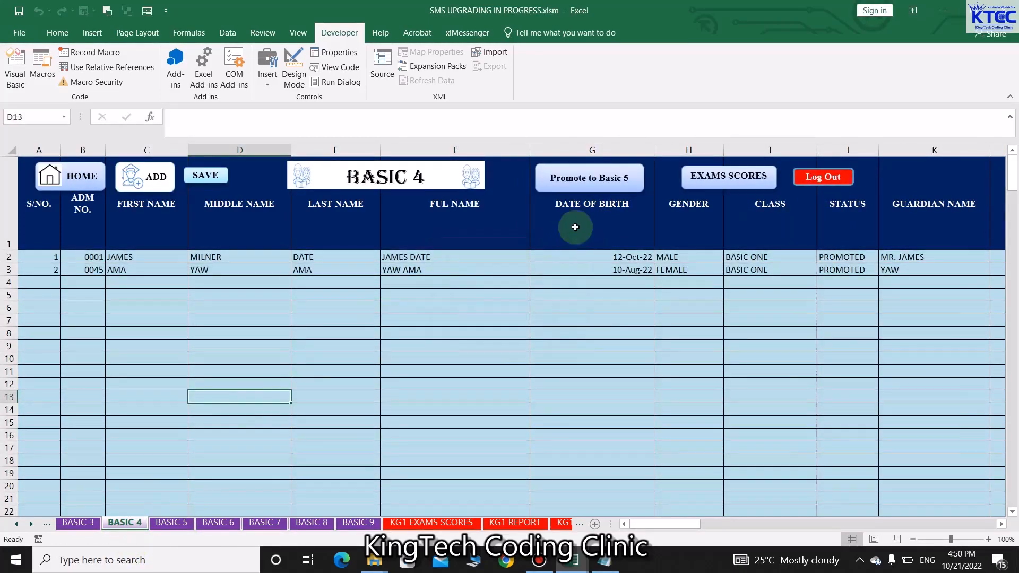
left_click(600, 180)
left_click(528, 325)
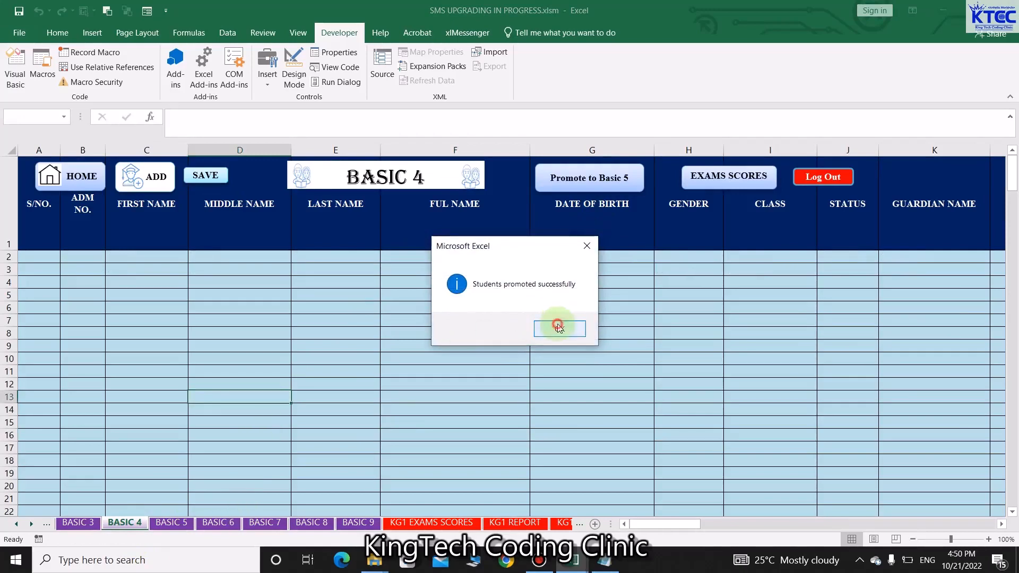
left_click(557, 328)
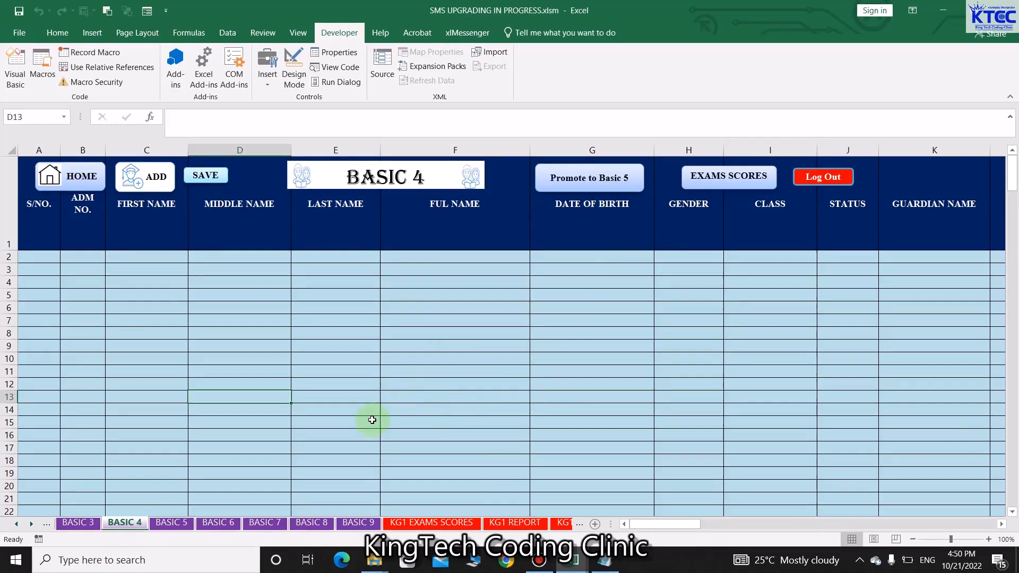
Check the promoted students on BASIC 8, then go to the BASIC 6 sheet
left_click(312, 523)
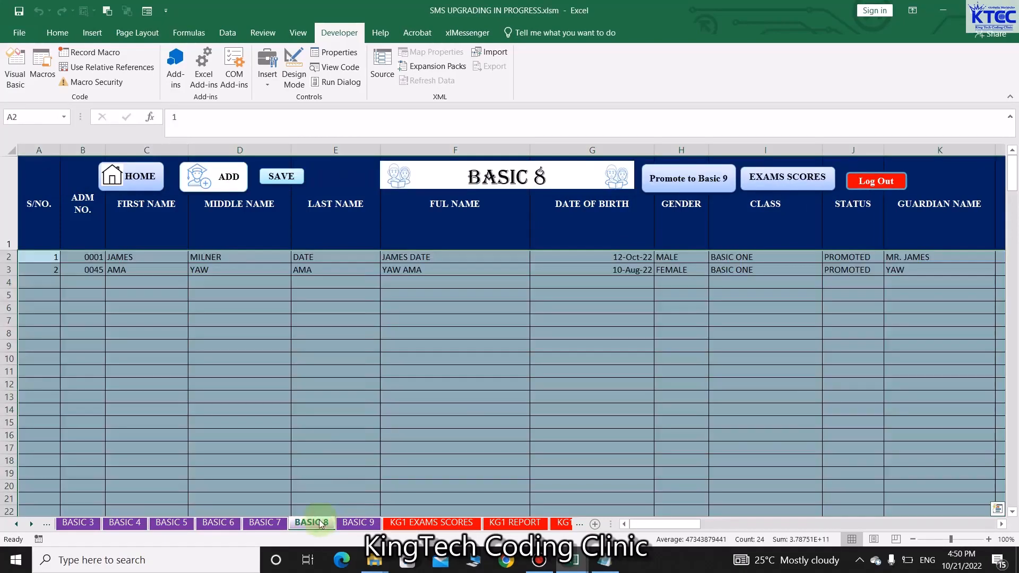
left_click(448, 420)
left_click(218, 523)
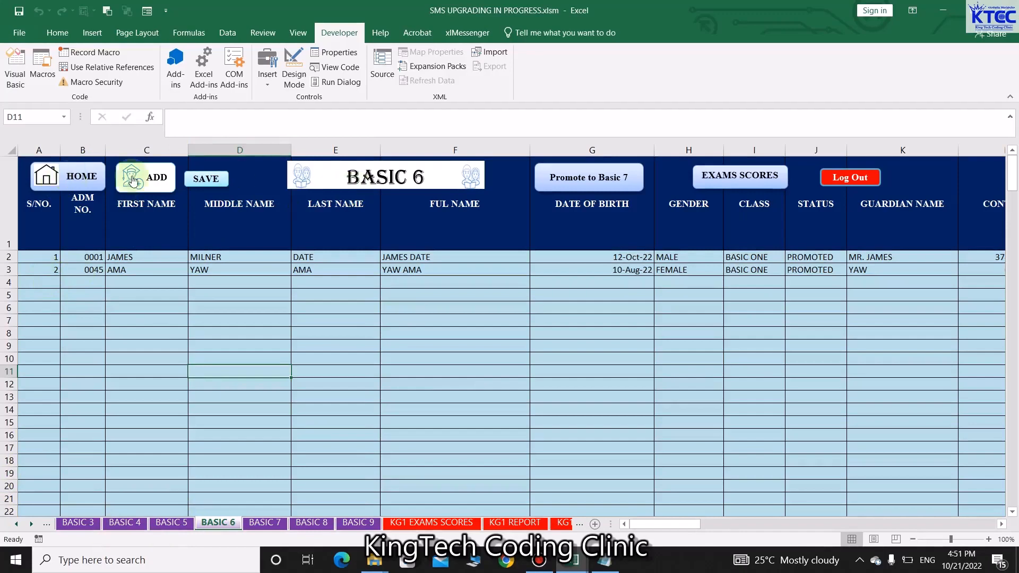
Load the second BASIC 6 student into the entry form, delete the record, then open BASIC 5
left_click(151, 177)
left_click(489, 294)
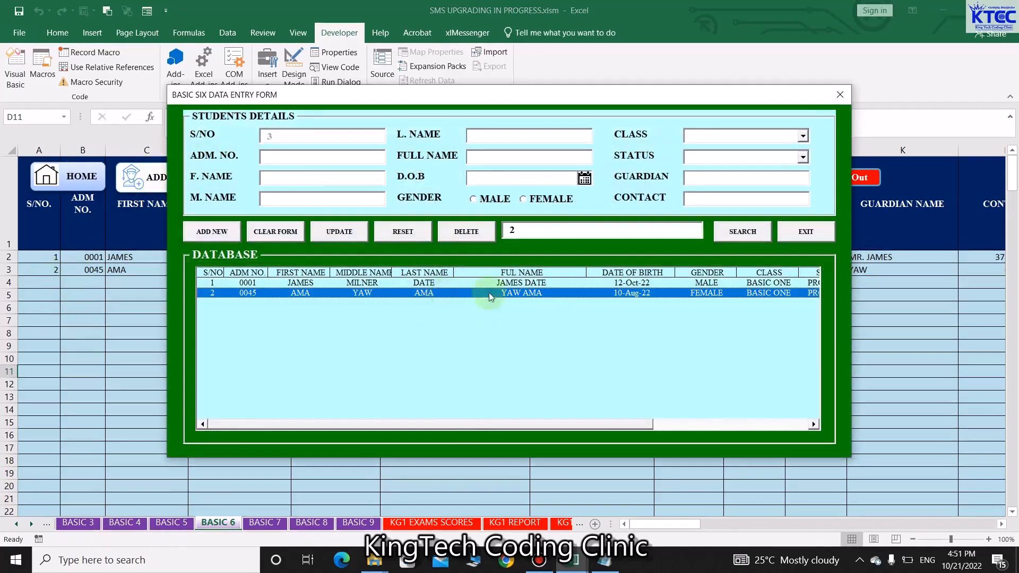
left_click(754, 236)
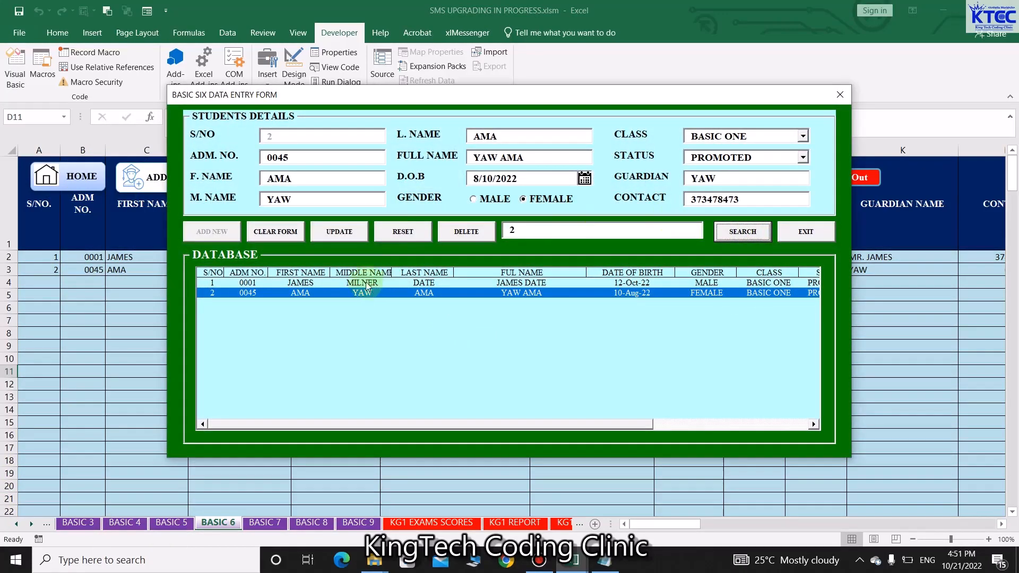
left_click(458, 234)
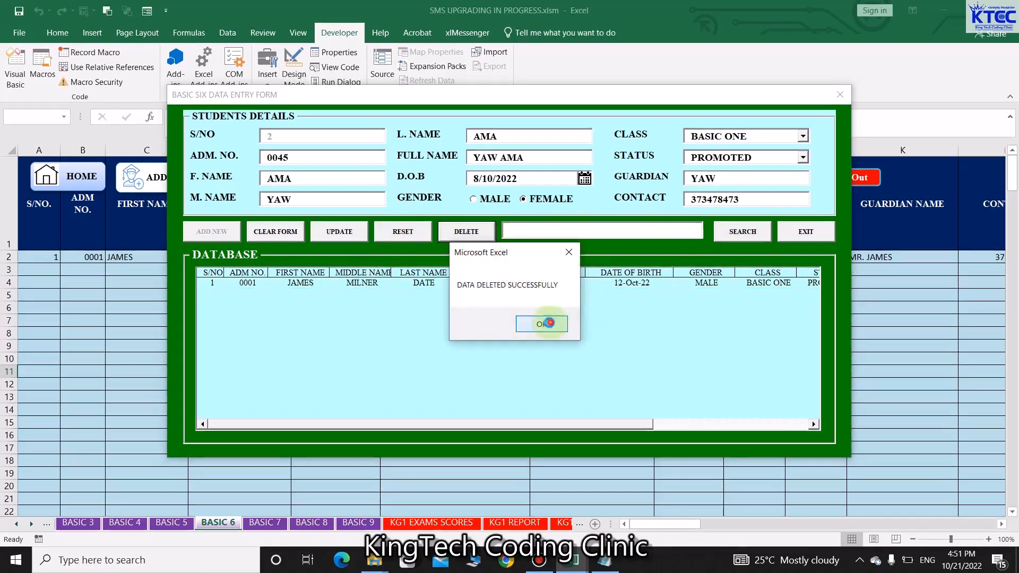
left_click(544, 321)
left_click(840, 99)
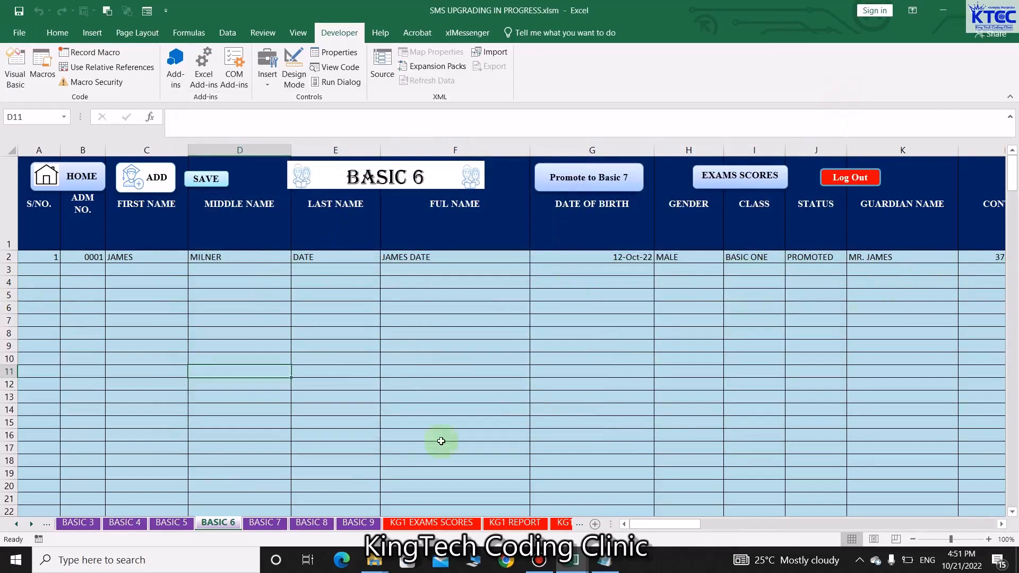
left_click(169, 523)
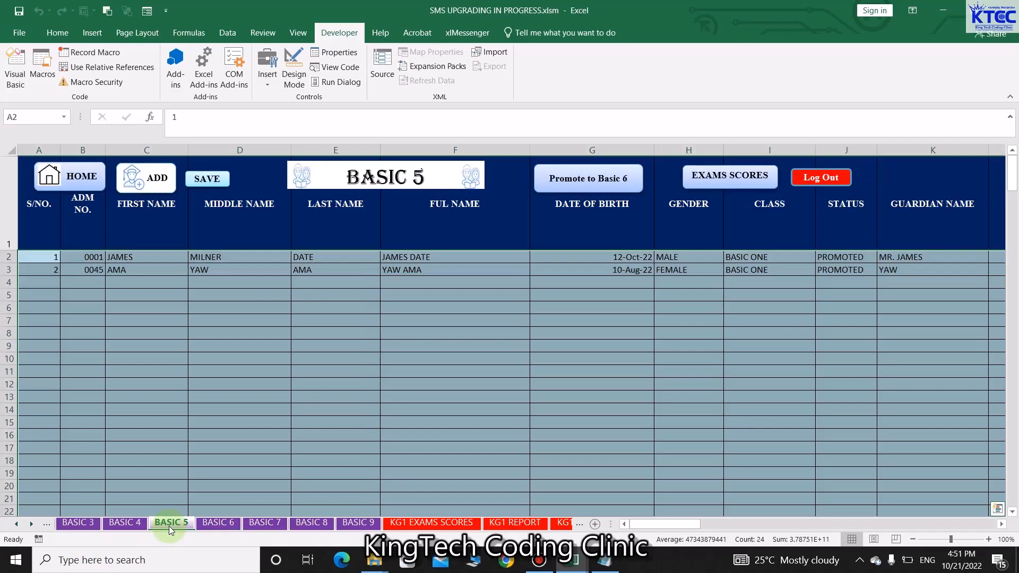
Set the second BASIC 5 student's status to REPEATED in the entry form and update the record
left_click(273, 438)
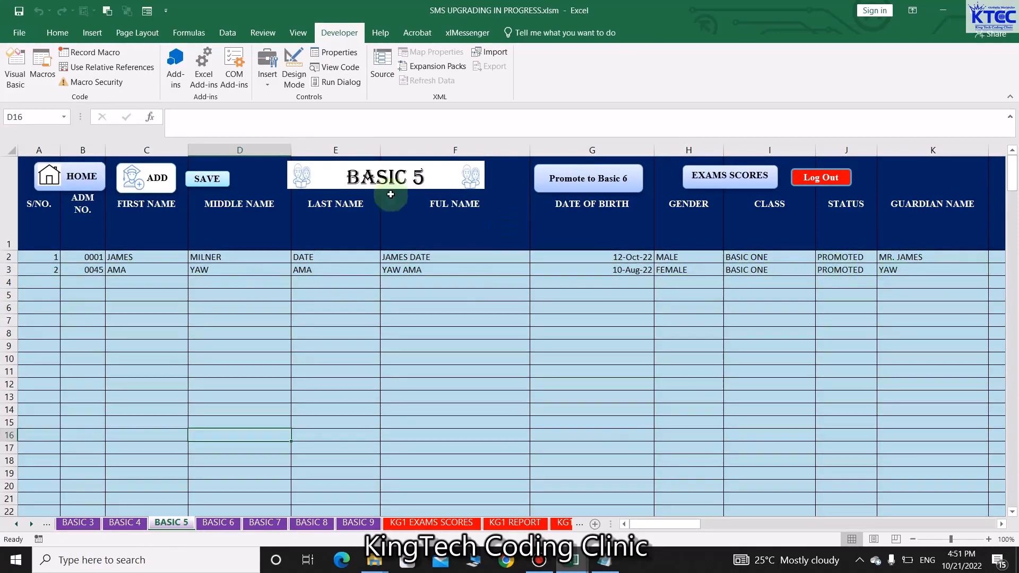
left_click(149, 180)
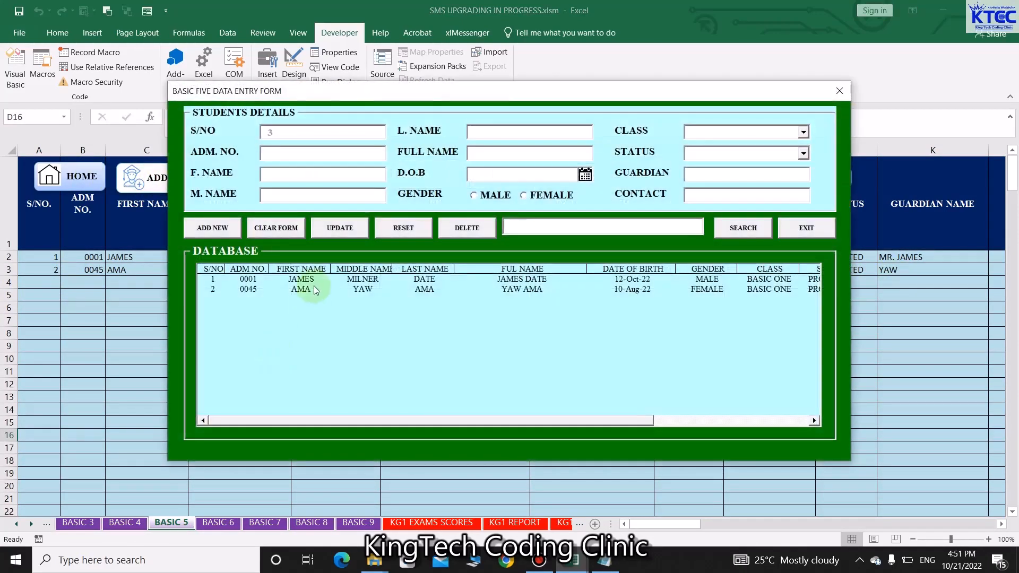
left_click(298, 289)
left_click(735, 229)
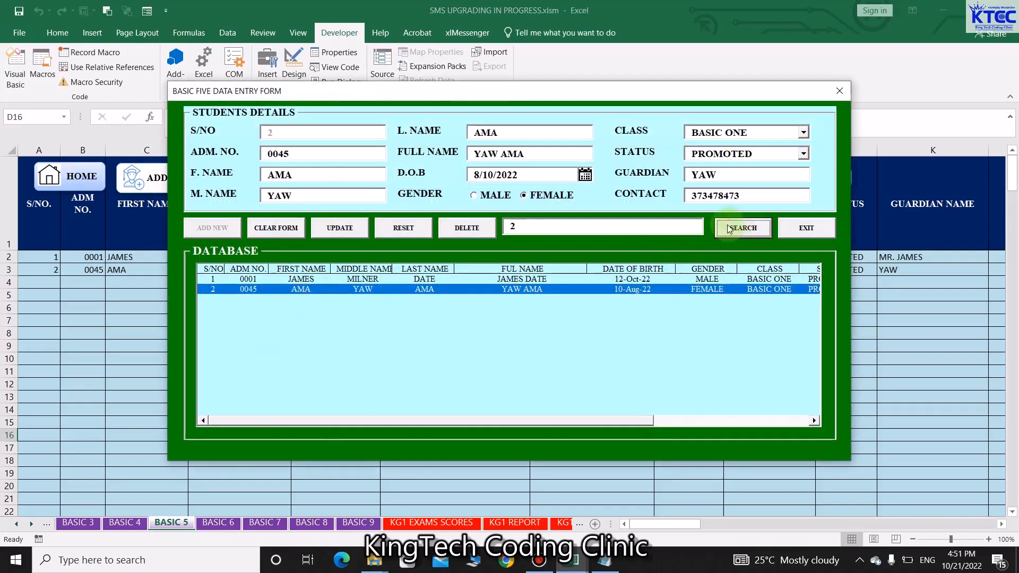
left_click(805, 153)
left_click(752, 192)
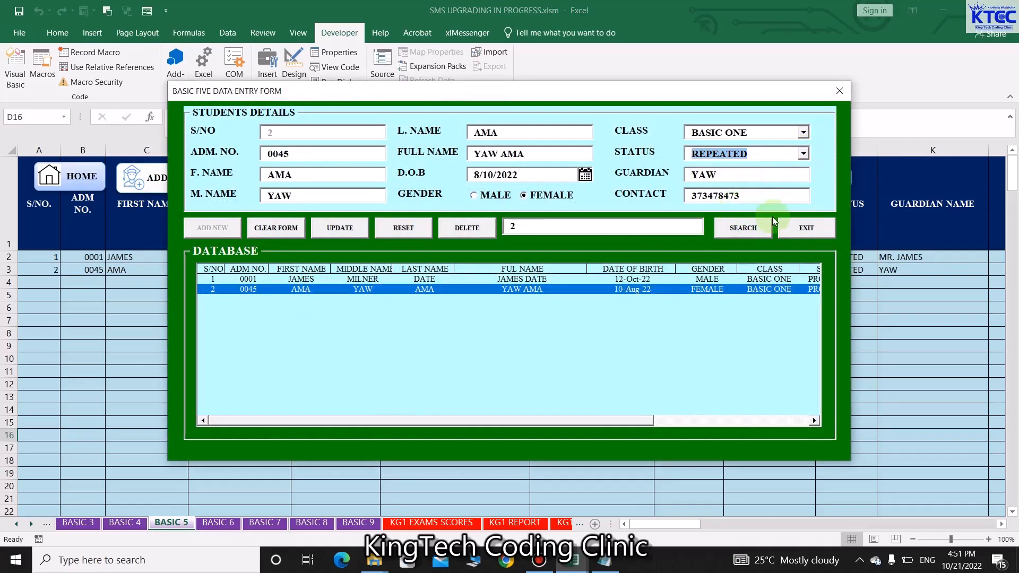
left_click(341, 230)
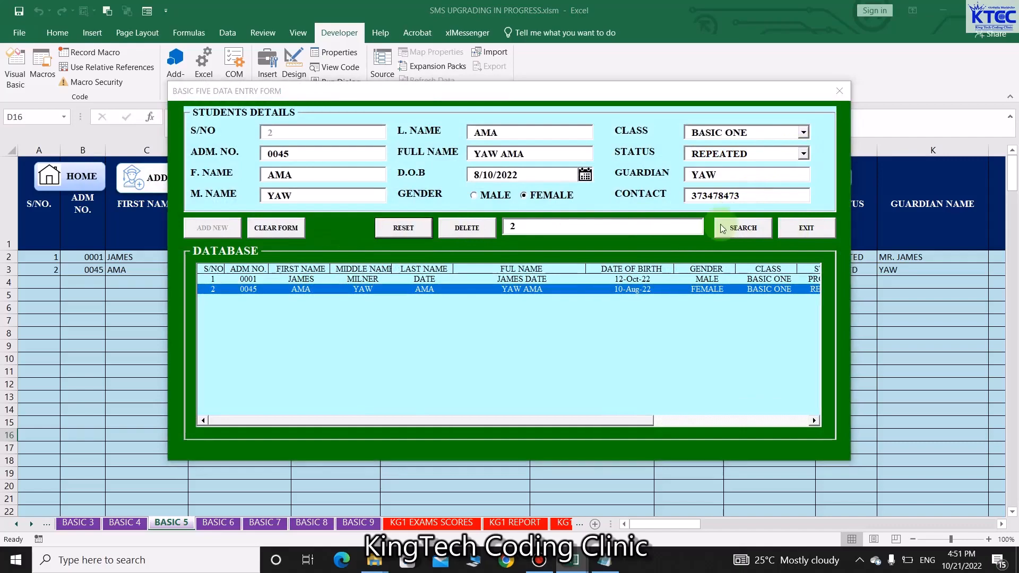
left_click(552, 324)
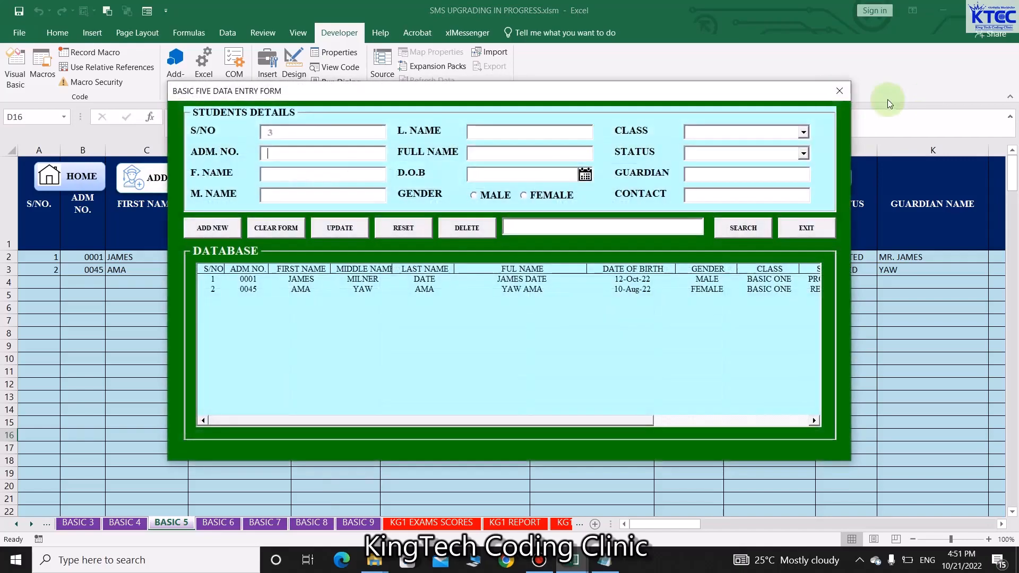
left_click(840, 92)
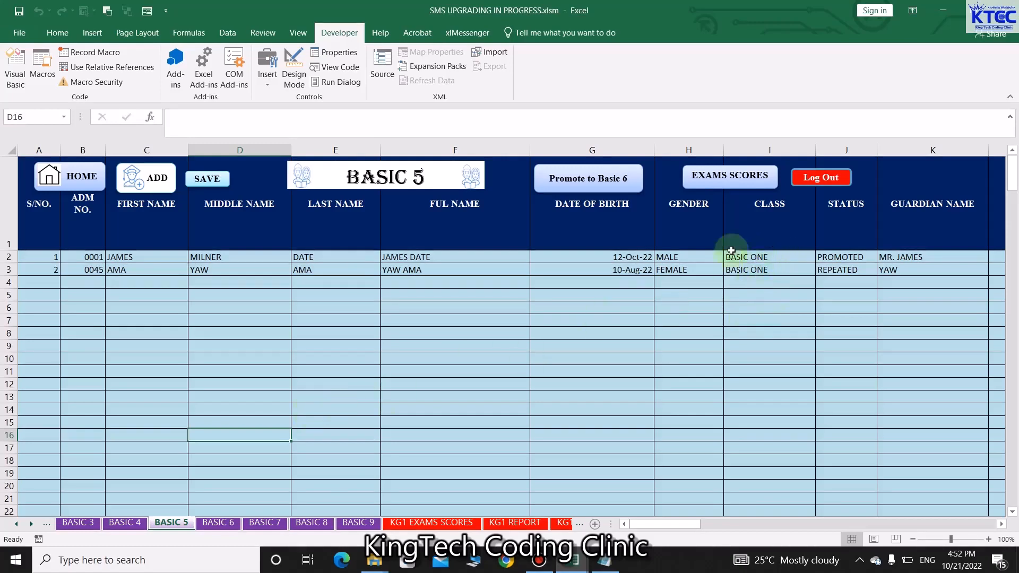
Load the first student's record and change its class to BASIC FIVE
left_click(158, 177)
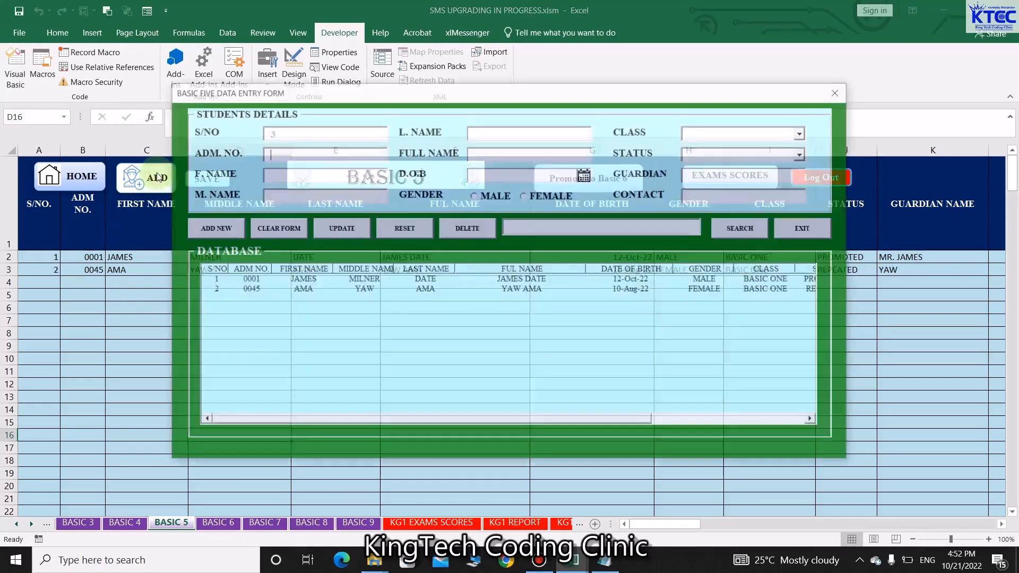
left_click(519, 280)
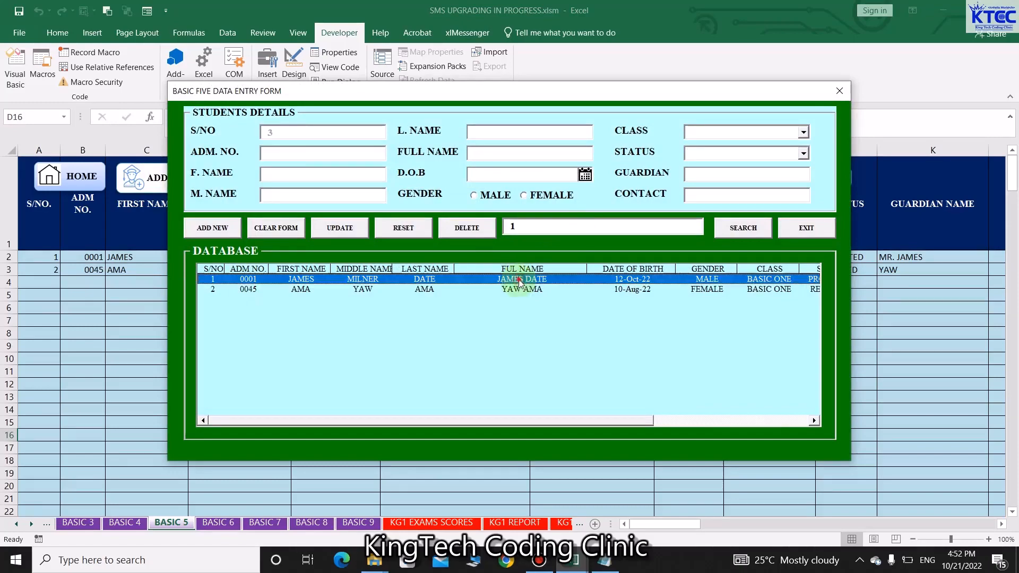
left_click(765, 231)
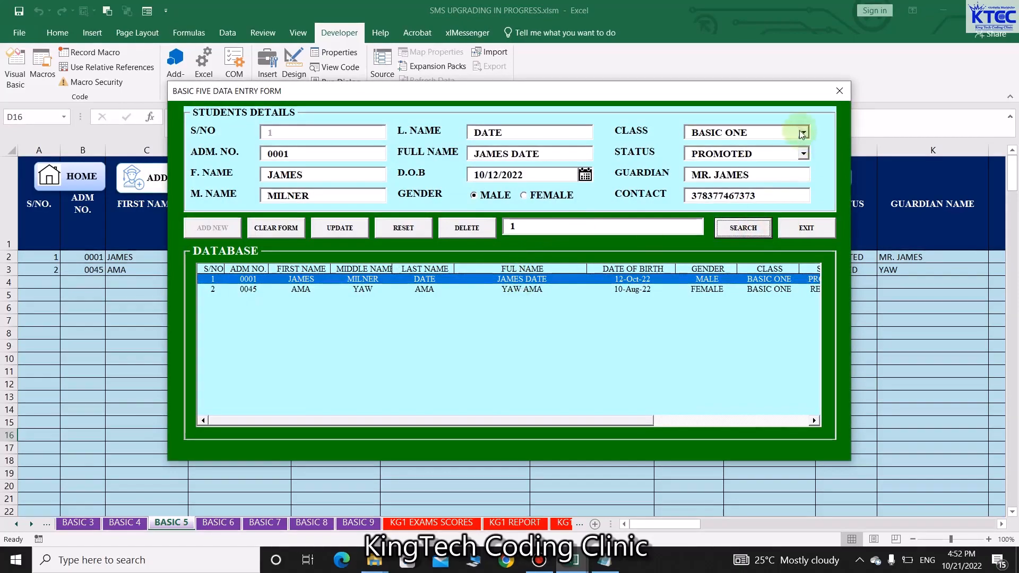
left_click_drag(672, 92, 647, 149)
left_click(779, 190)
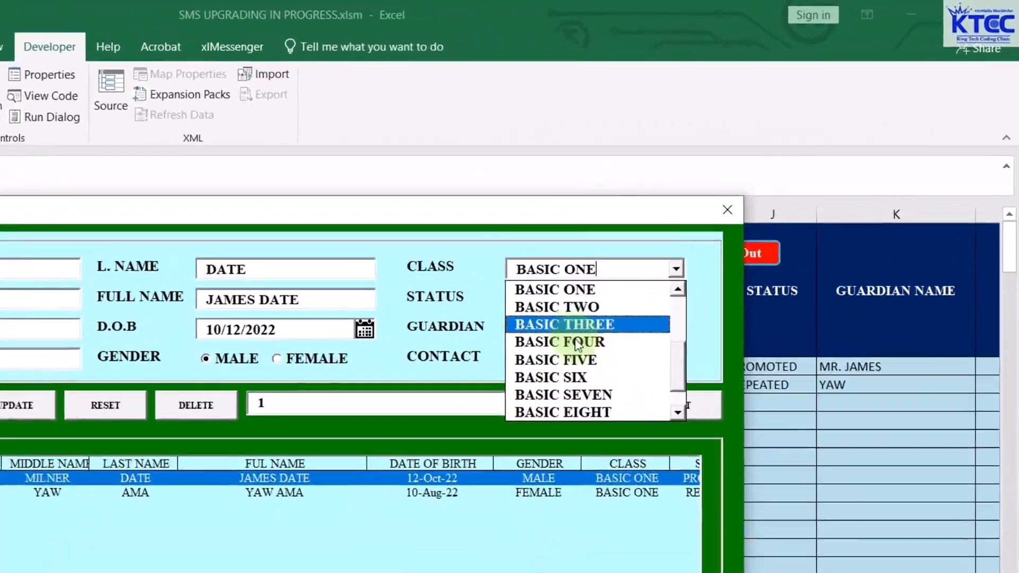
left_click(712, 257)
left_click(90, 381)
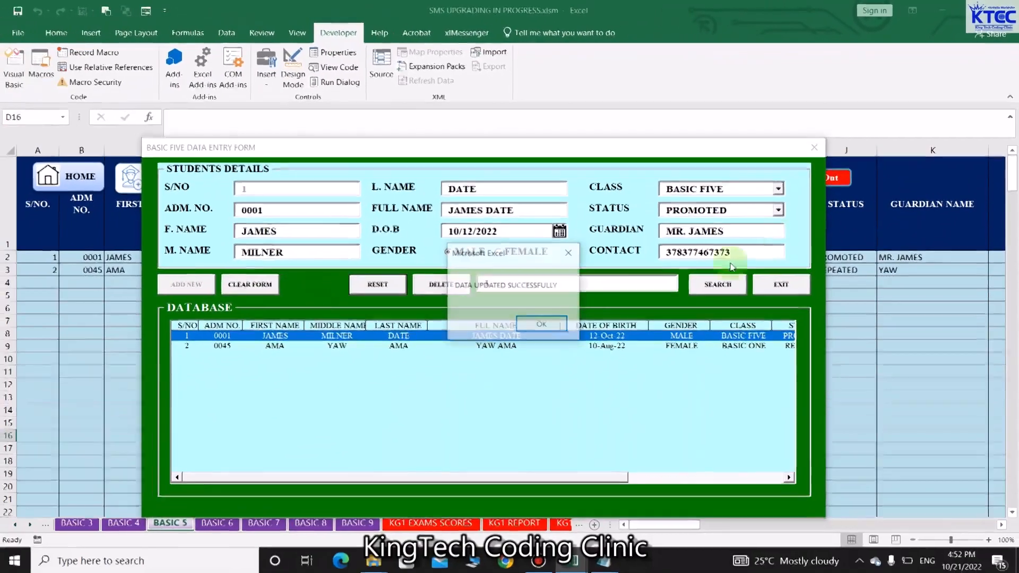
left_click(554, 323)
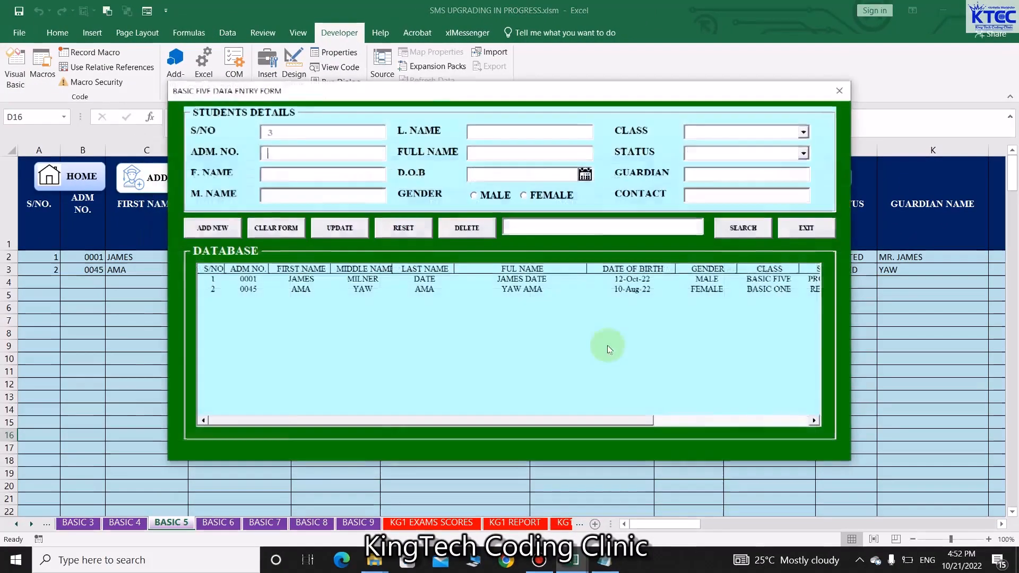
Change the second student's class to BASIC FIVE as well, then close the form
left_click(765, 291)
left_click(743, 228)
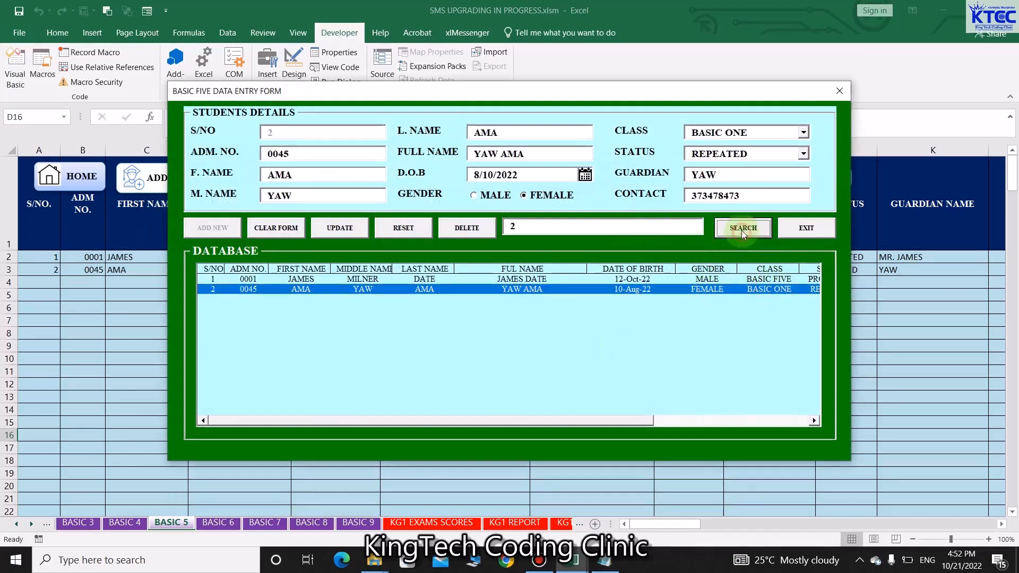
left_click(804, 132)
left_click(719, 196)
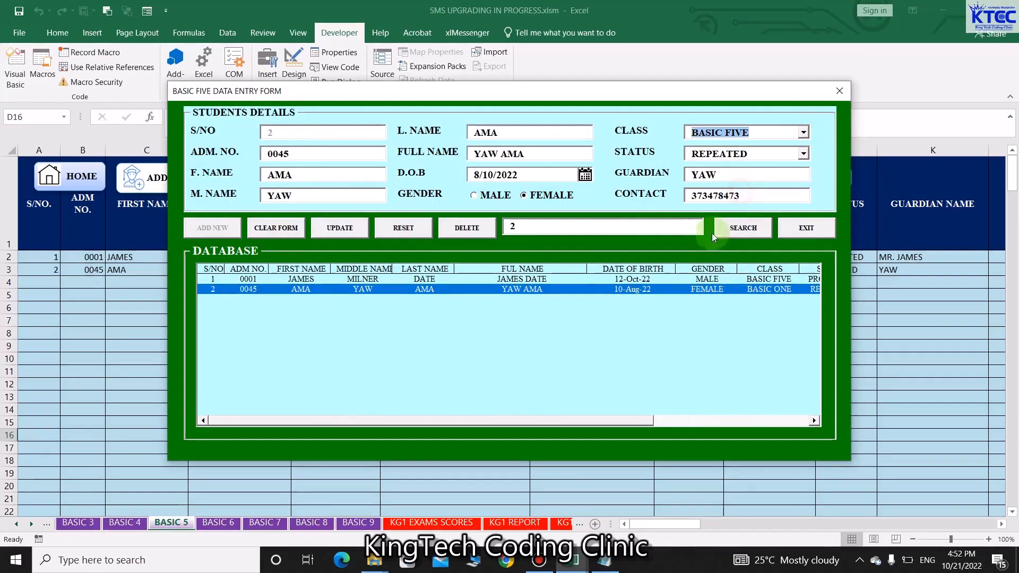
left_click(340, 228)
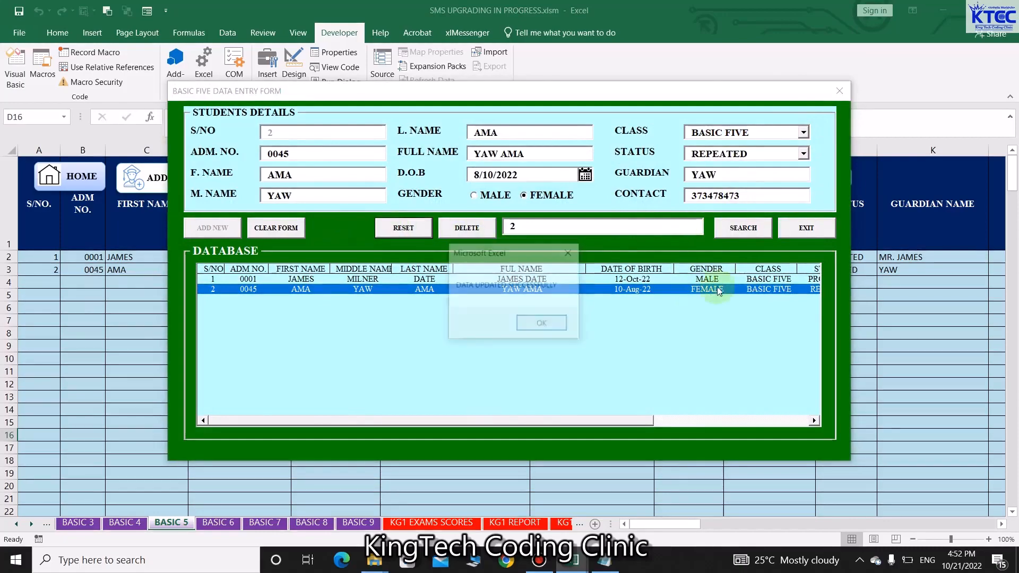
left_click(542, 324)
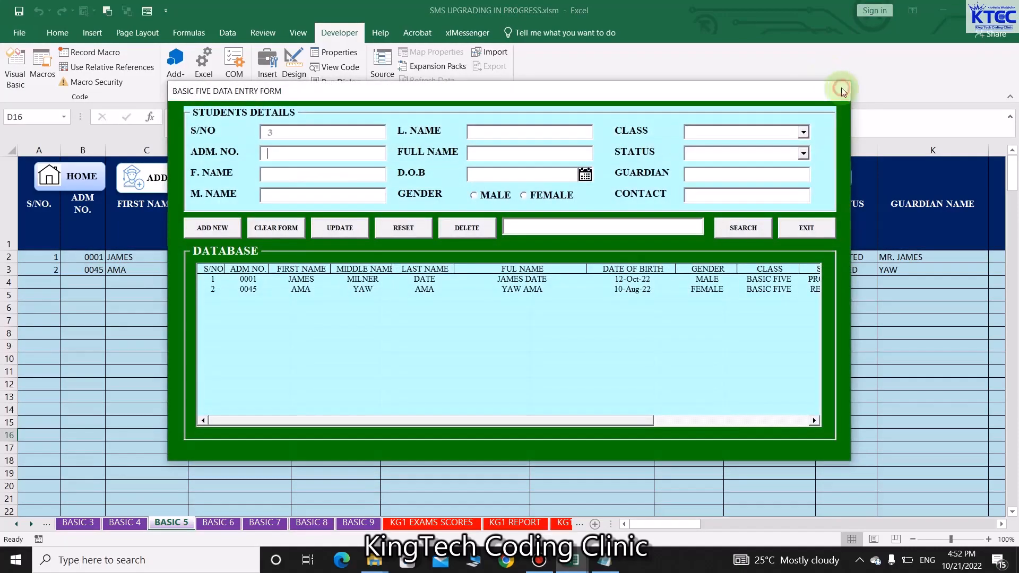
left_click(840, 91)
left_click(523, 368)
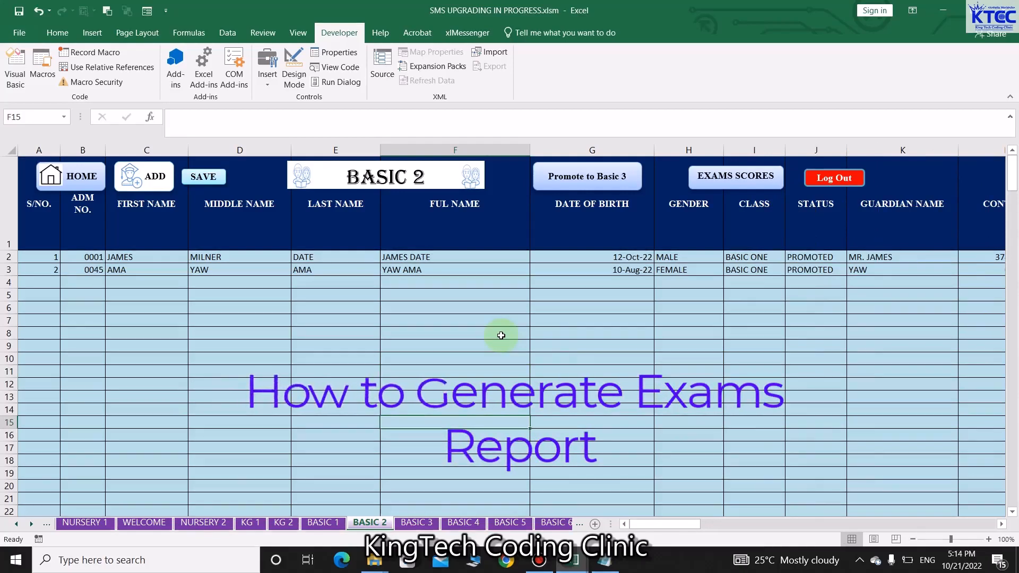
Log out of the Basic 2 class account, confirming the prompts
left_click(843, 177)
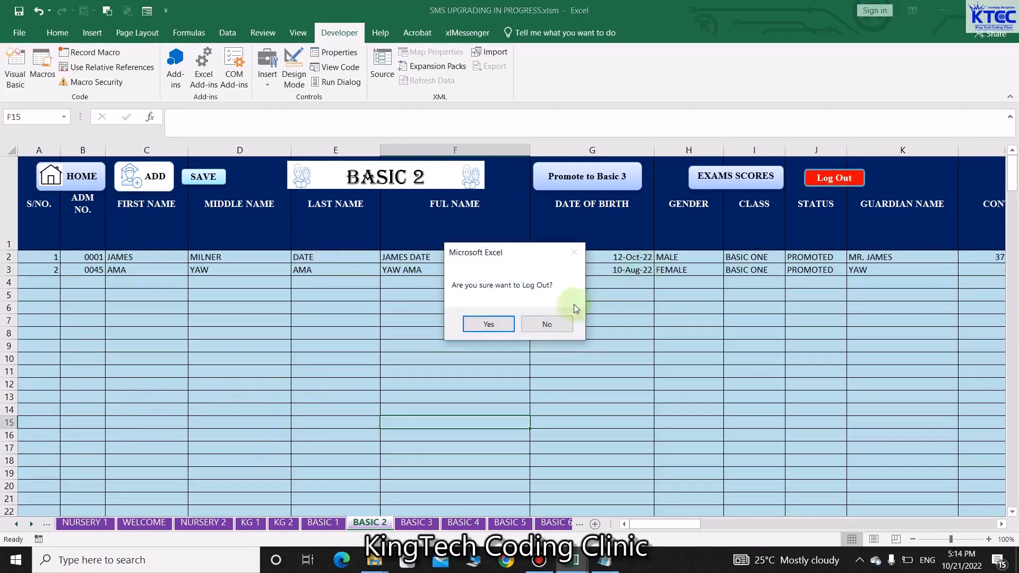
left_click(498, 324)
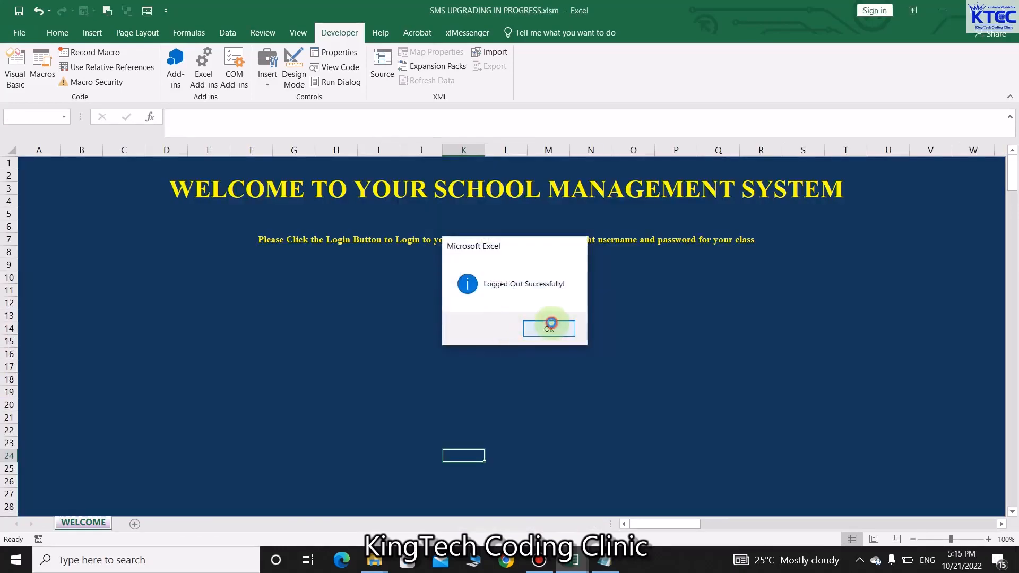
left_click(548, 327)
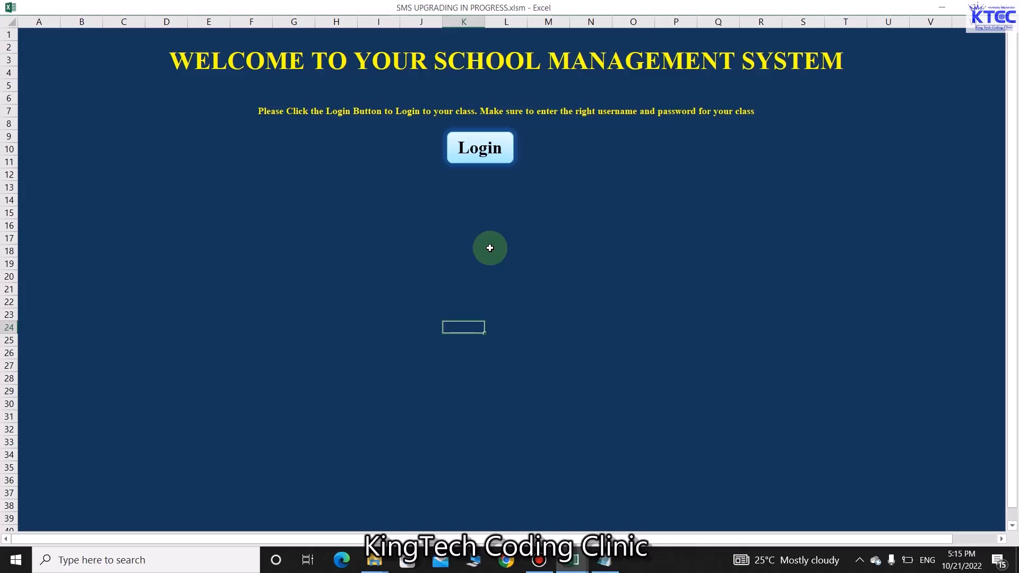
Log in with the basic6 user name and its password
left_click(480, 148)
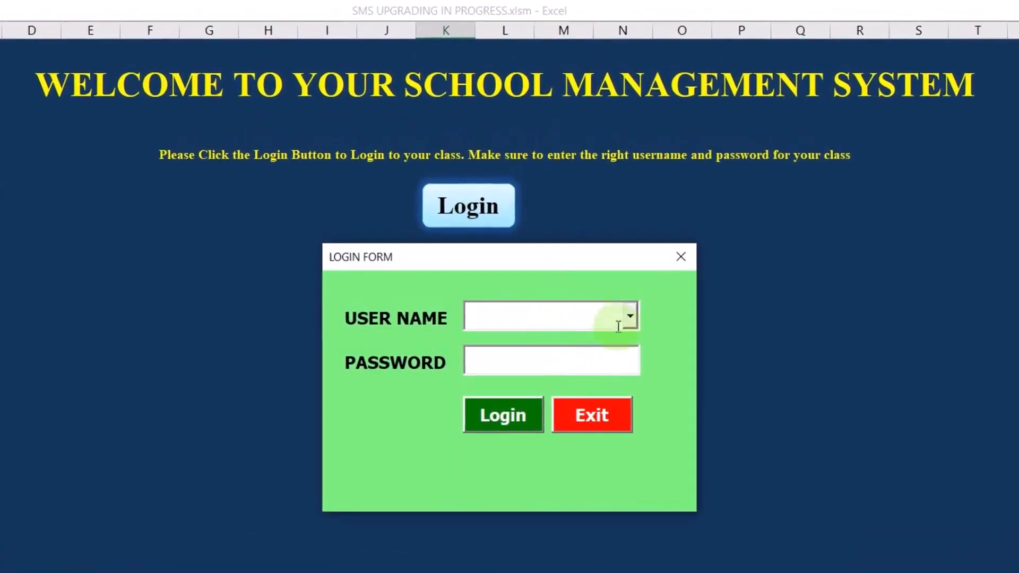
left_click(630, 317)
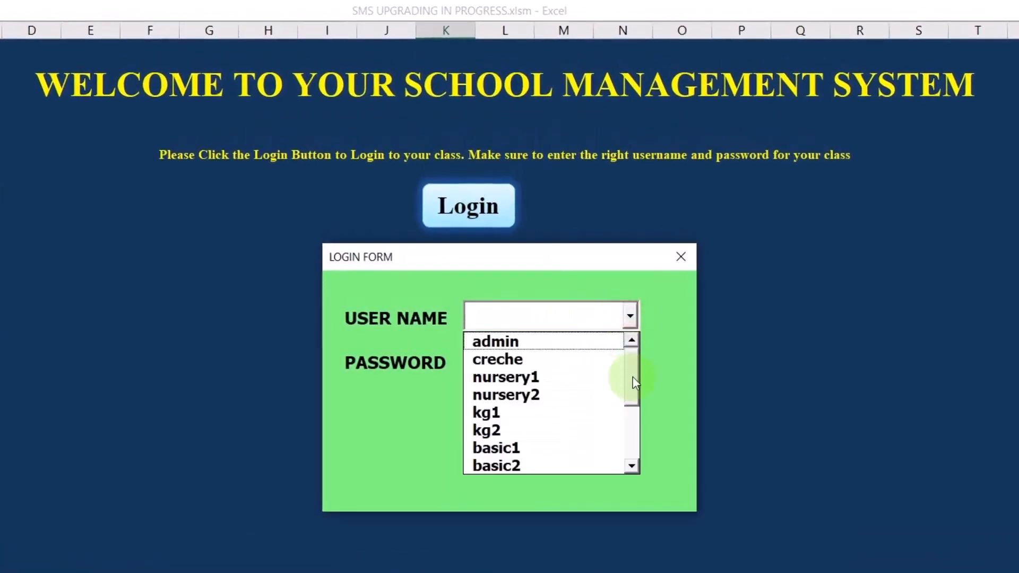
left_click_drag(636, 382, 632, 448)
left_click(527, 413)
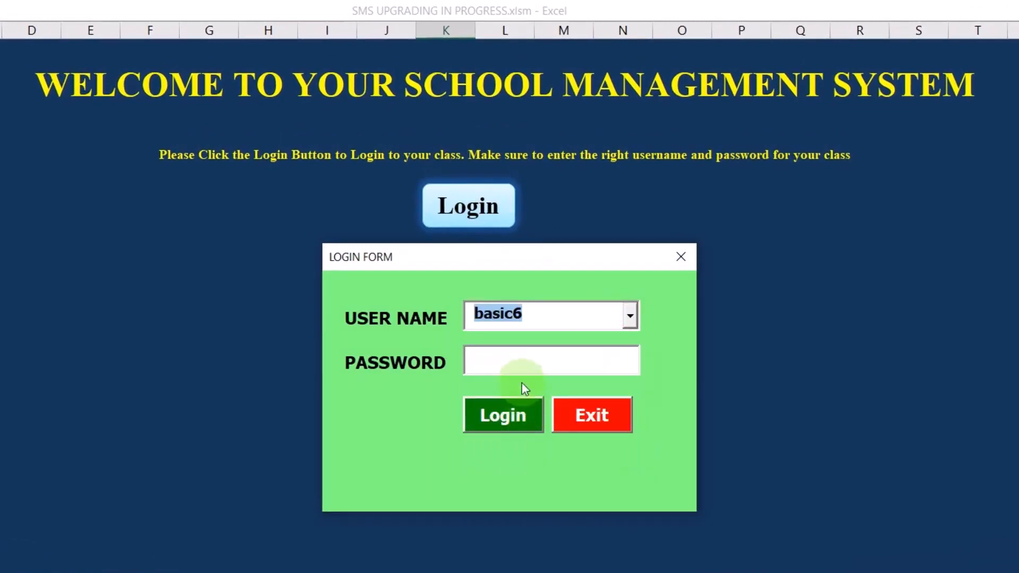
left_click(525, 365)
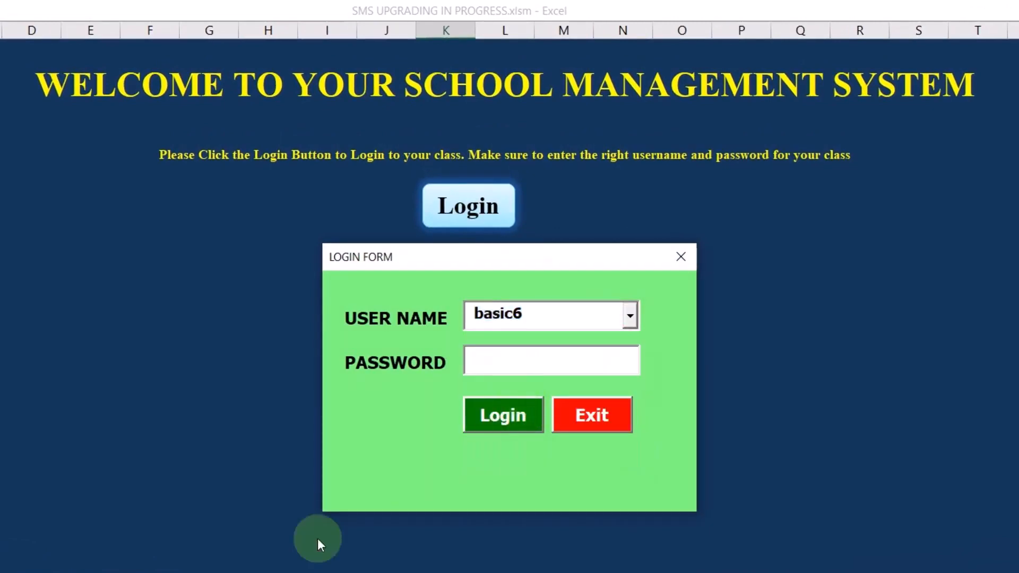
type("*****")
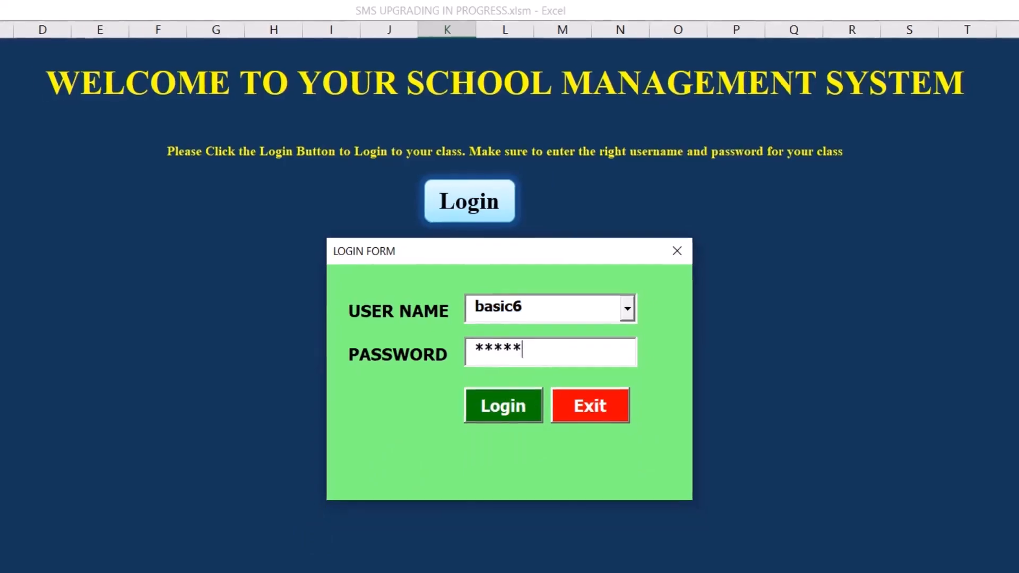
left_click(470, 420)
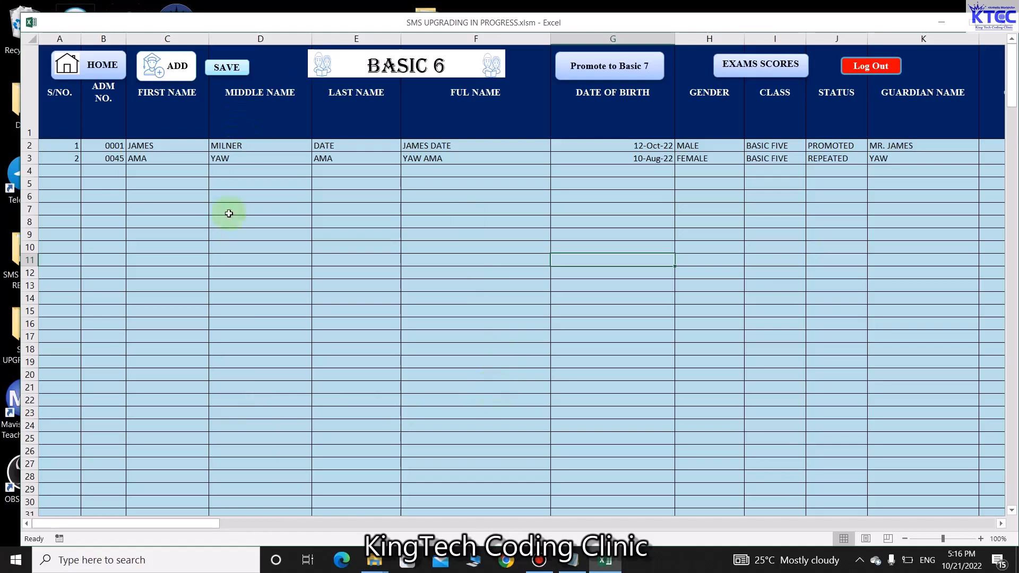
Open the BASIC 6 exam scores sheet, scroll across its subject columns, and maximize the window
left_click(769, 66)
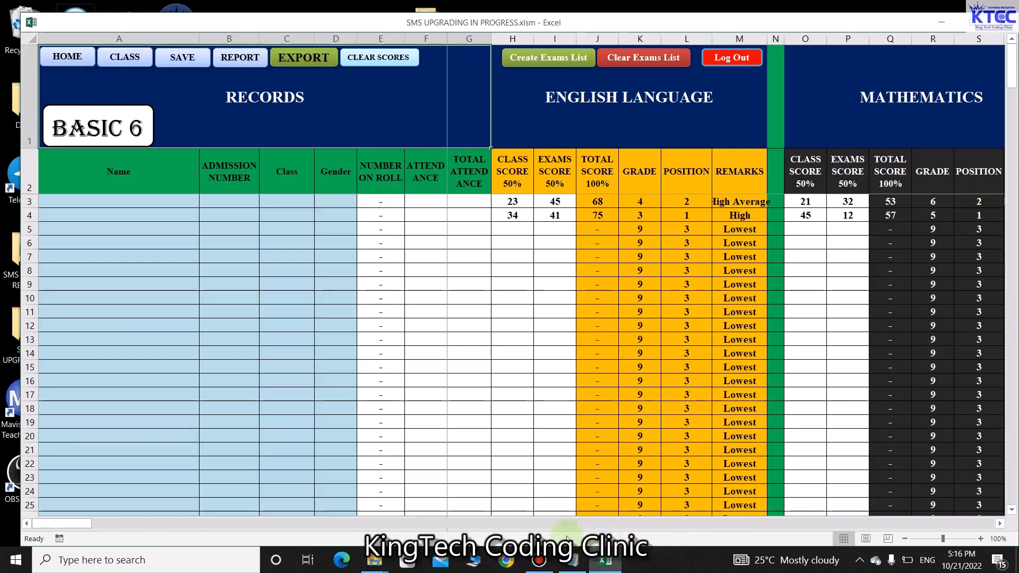
left_click_drag(69, 525, 923, 530)
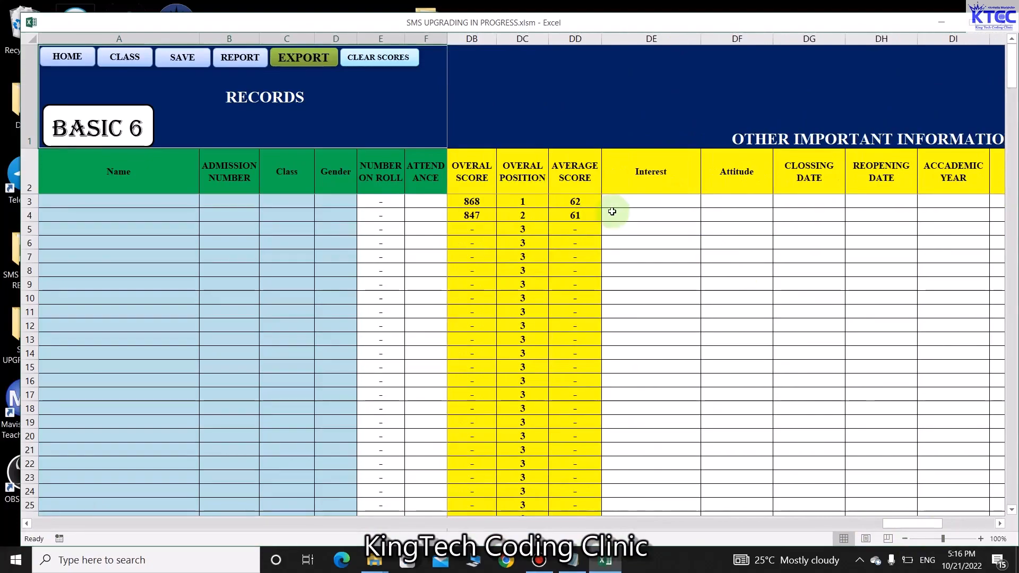
mouse_move(902, 525)
left_mouse_down()
mouse_move(547, 530)
mouse_move(253, 502)
mouse_move(15, 518)
left_mouse_up()
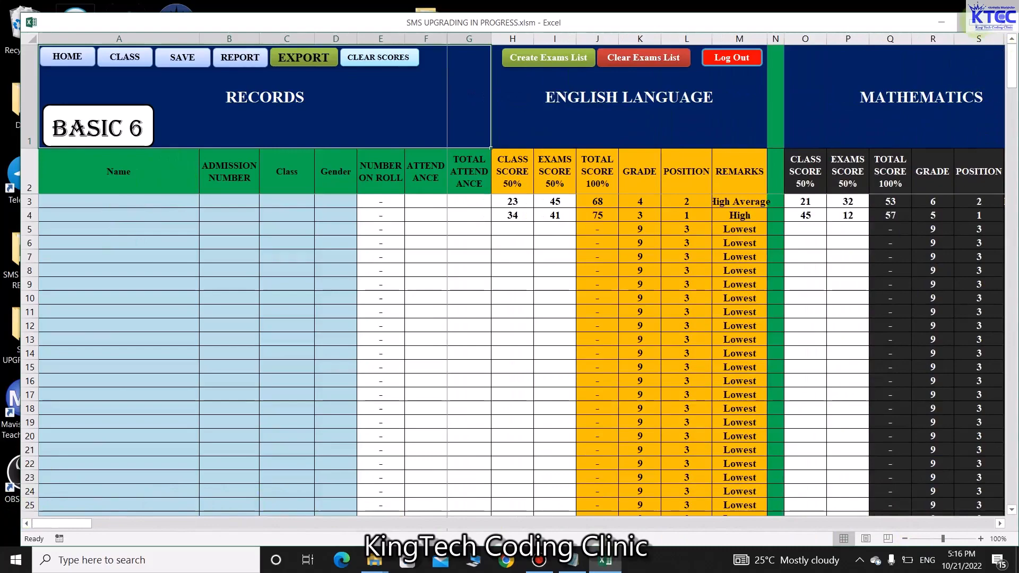
left_click(968, 23)
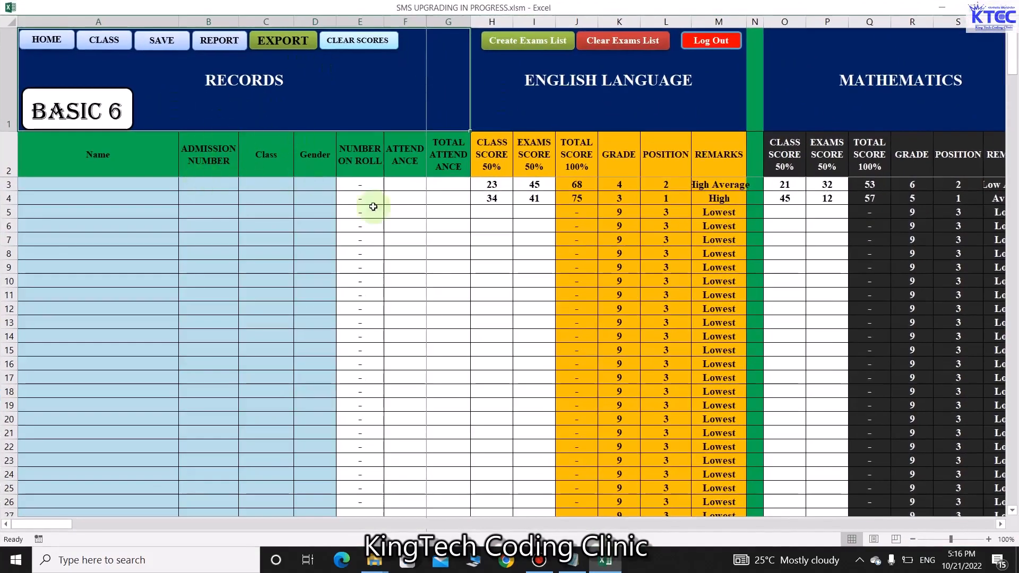
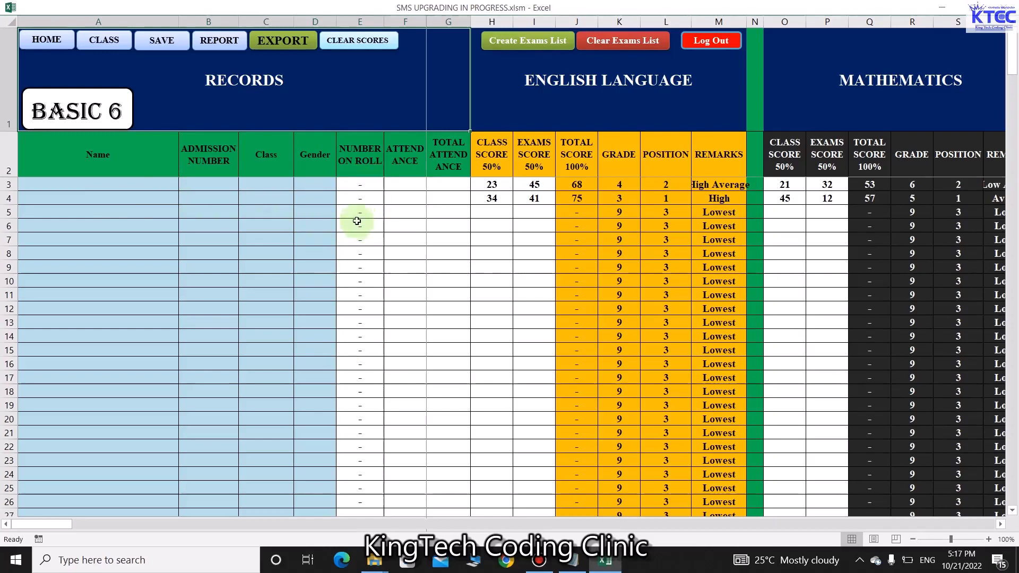
Switch to the Basic 6 class sheet and check the students' BASIC FIVE class entries
left_click(114, 39)
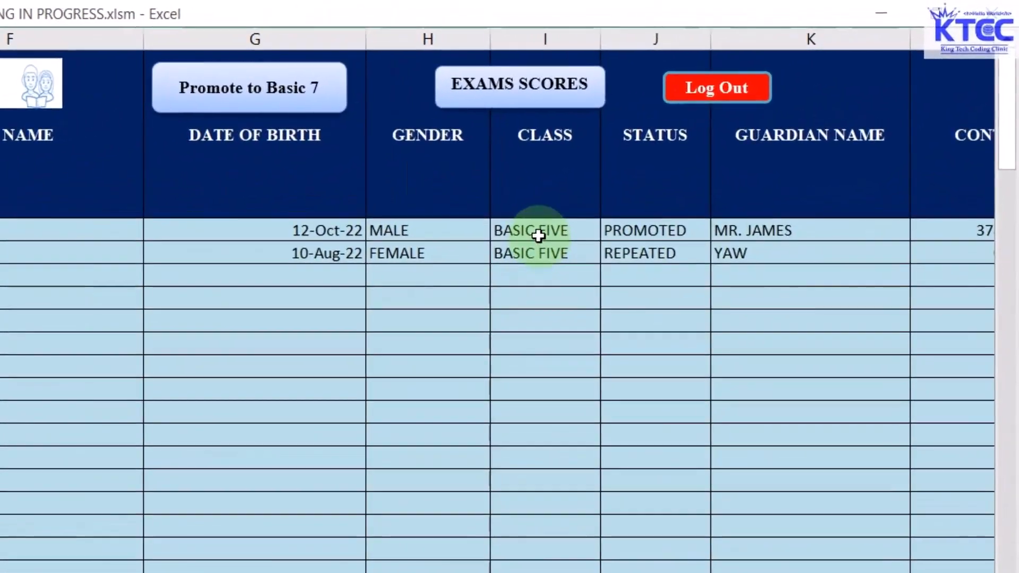
left_click(753, 131)
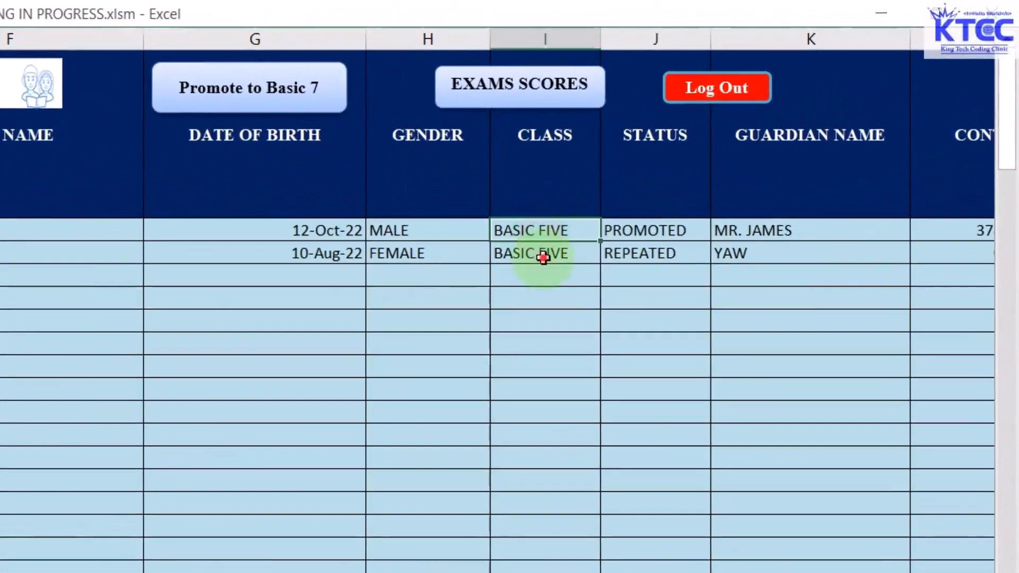
left_click(555, 356)
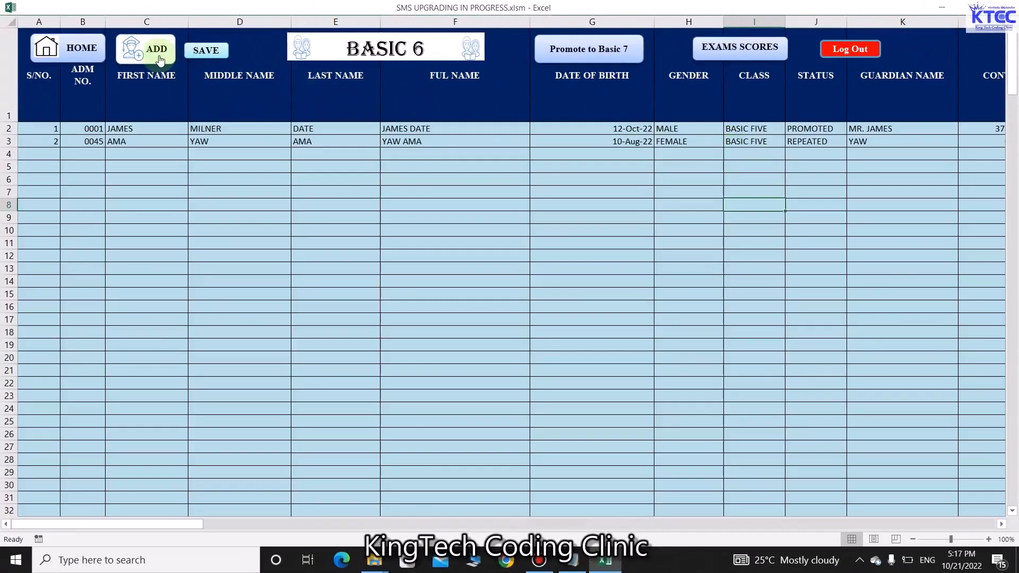
Change the first student's class to BASIC SIX in the student form and save the update
left_click(159, 51)
left_click(513, 282)
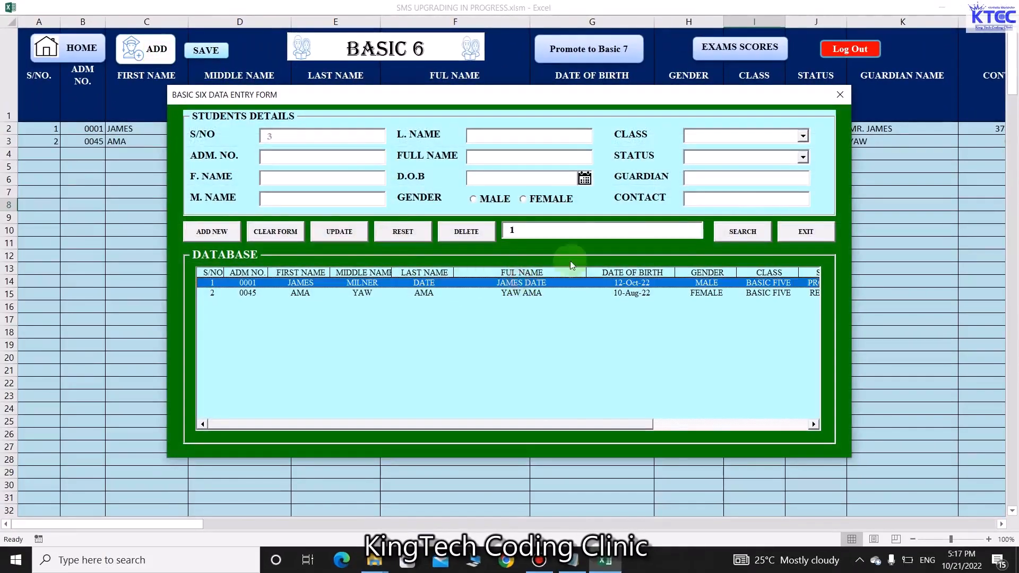
left_click(723, 240)
left_click(802, 136)
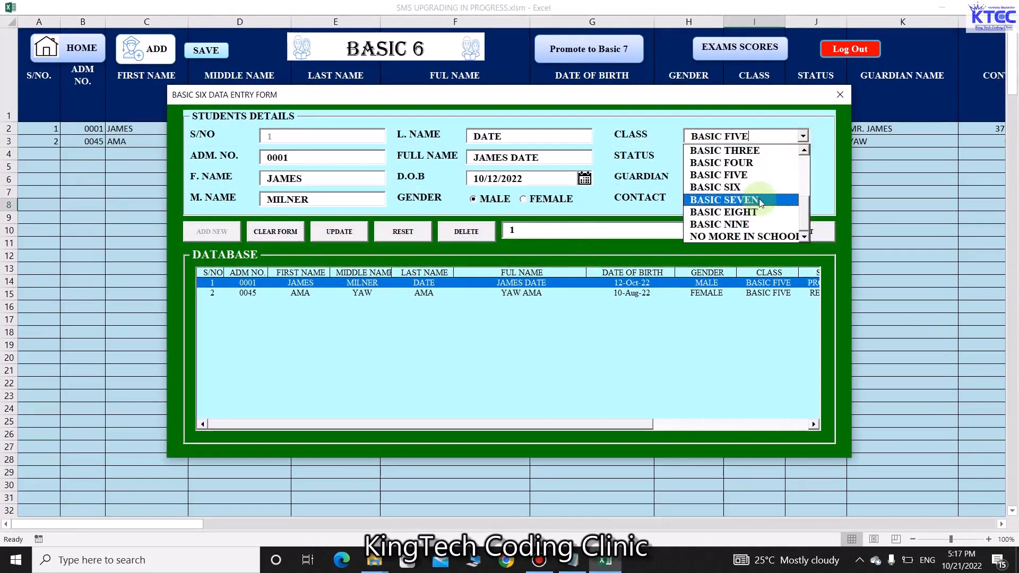
left_click(717, 187)
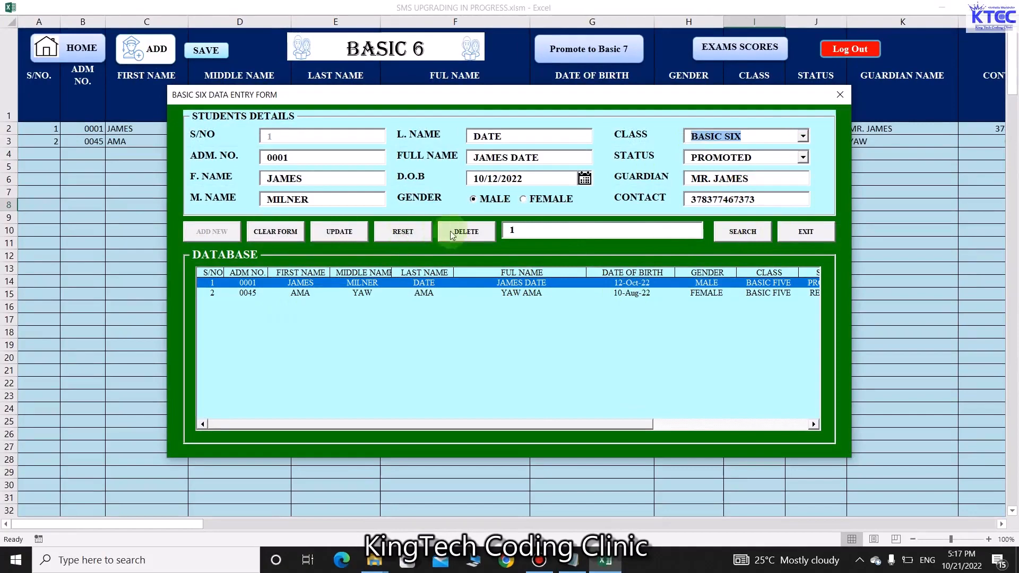
left_click(349, 233)
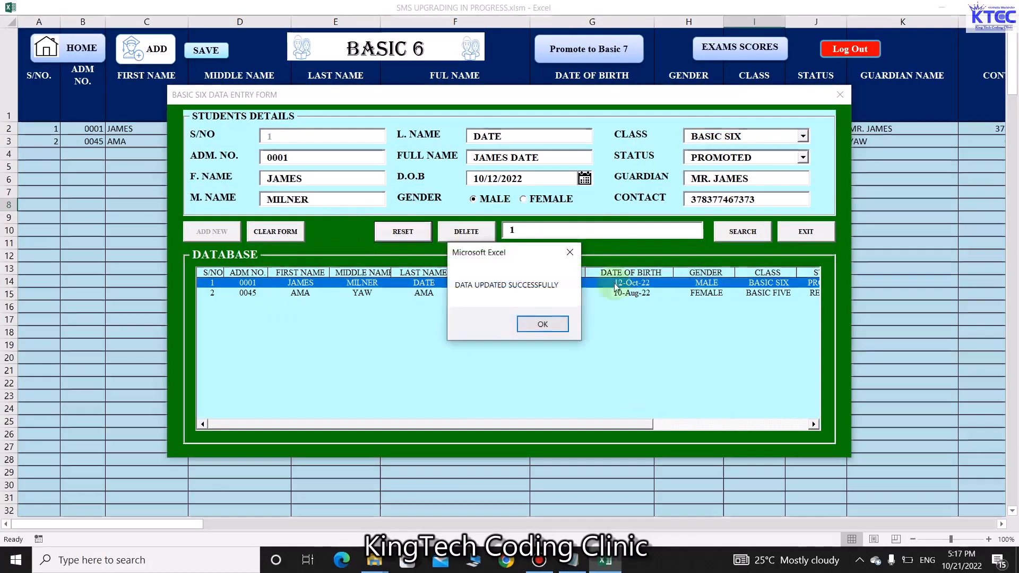
left_click(531, 323)
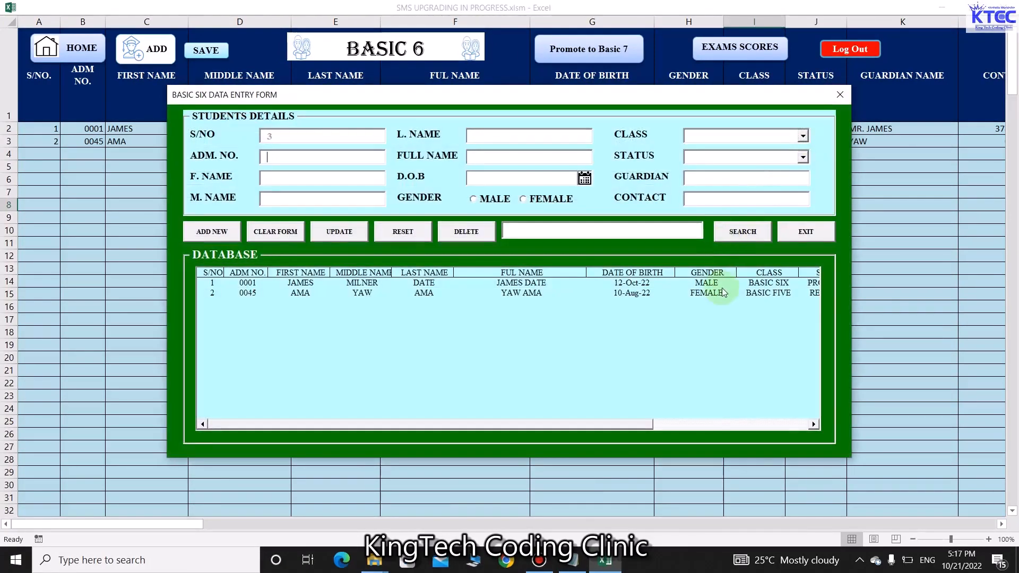
Change the second student's class to BASIC SIX, save, and close the form
left_click(748, 293)
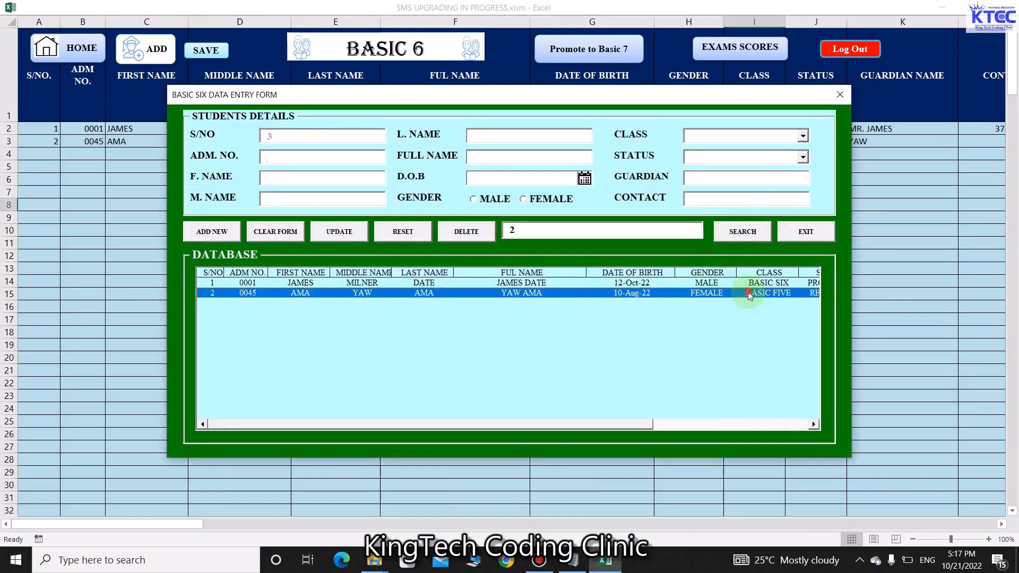
left_click(742, 232)
left_click(805, 136)
left_click(722, 183)
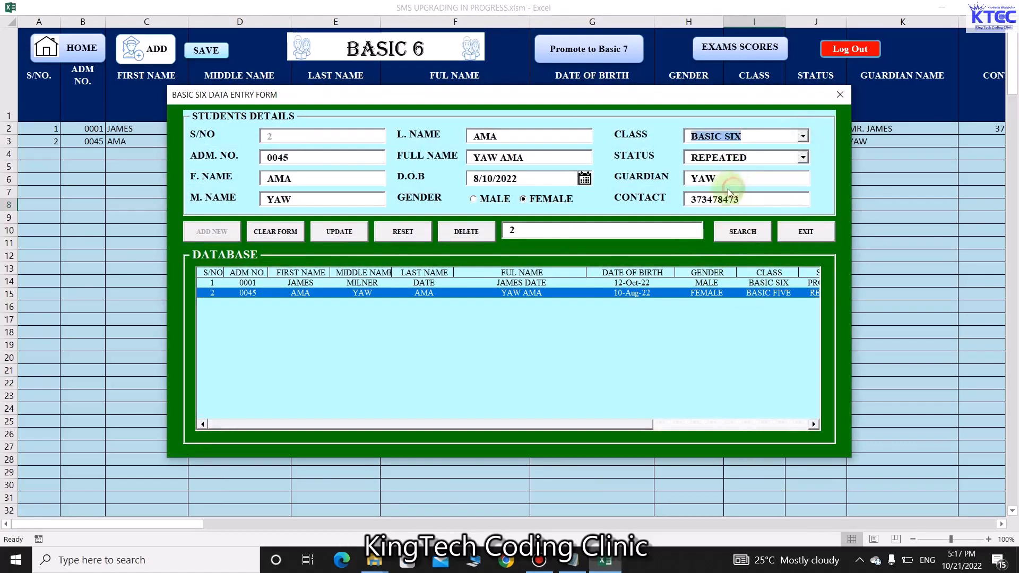
left_click(342, 232)
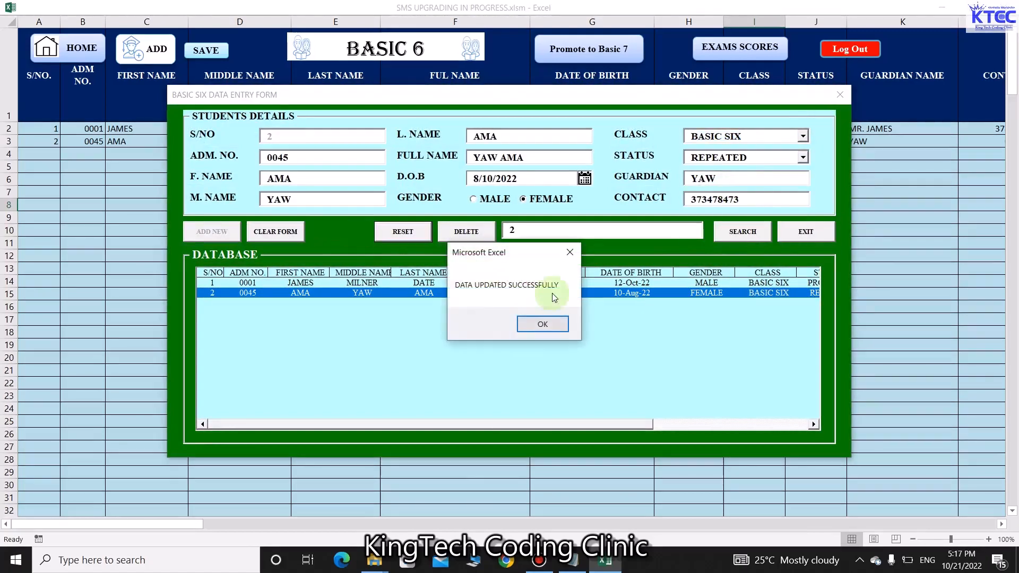
left_click(542, 324)
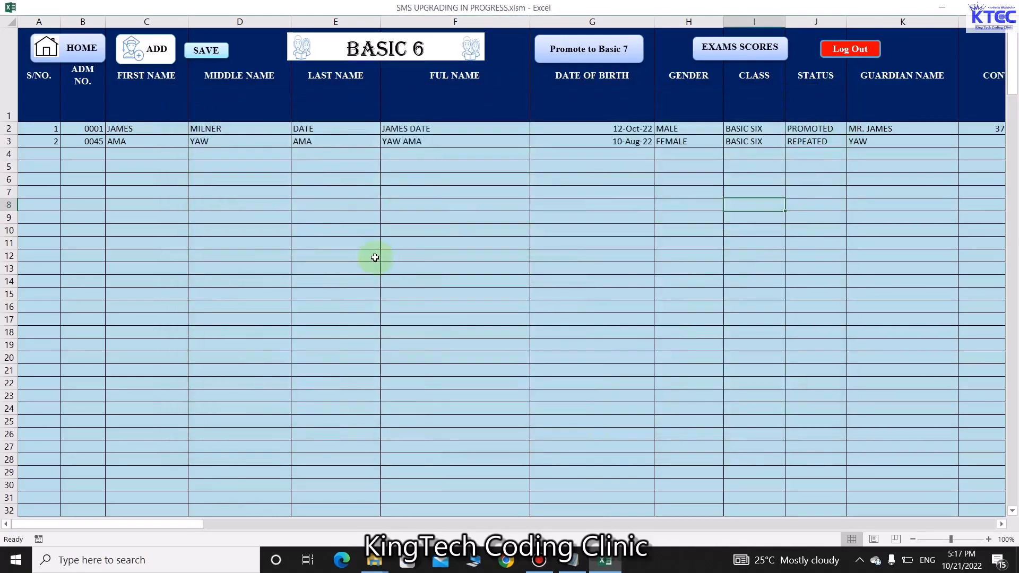
Generate the Basic 6 exams list from the student records on the EXAMS SCORES sheet
left_click(717, 53)
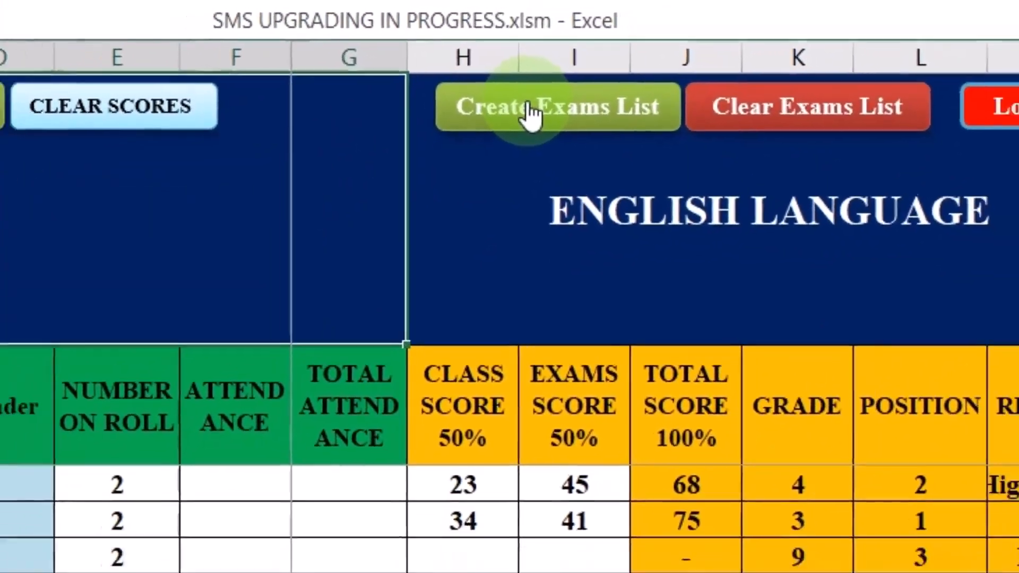
left_click(530, 123)
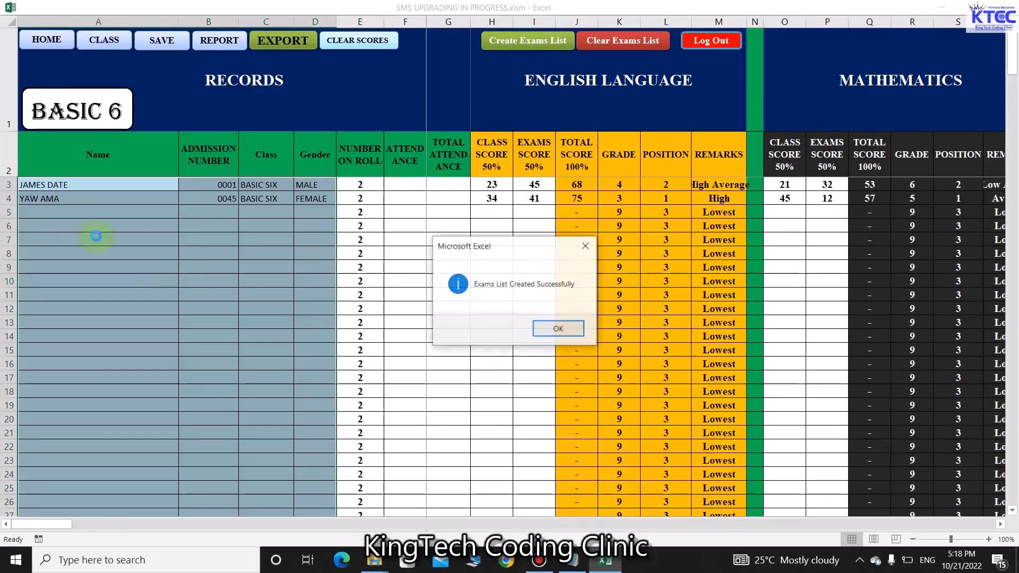
left_click(557, 329)
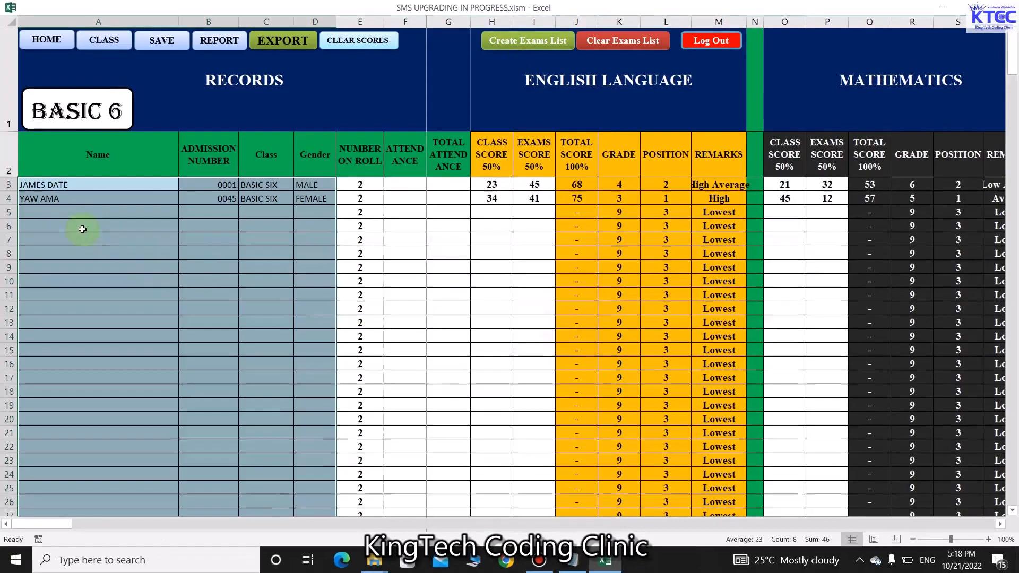
left_click(82, 229)
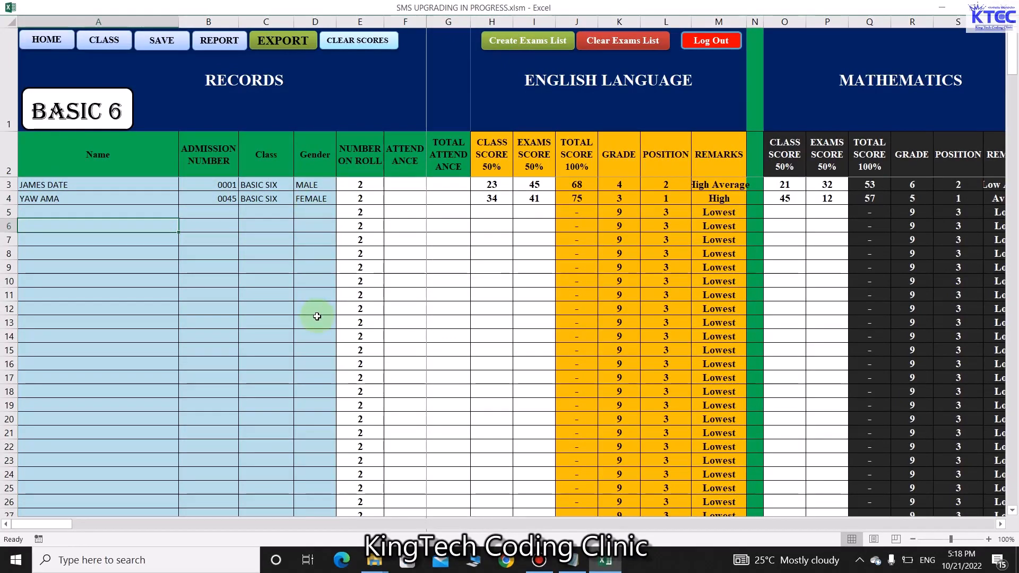
Enter attendance 34 of 40 for the first student and 29 of 40 for the second
left_click(407, 185)
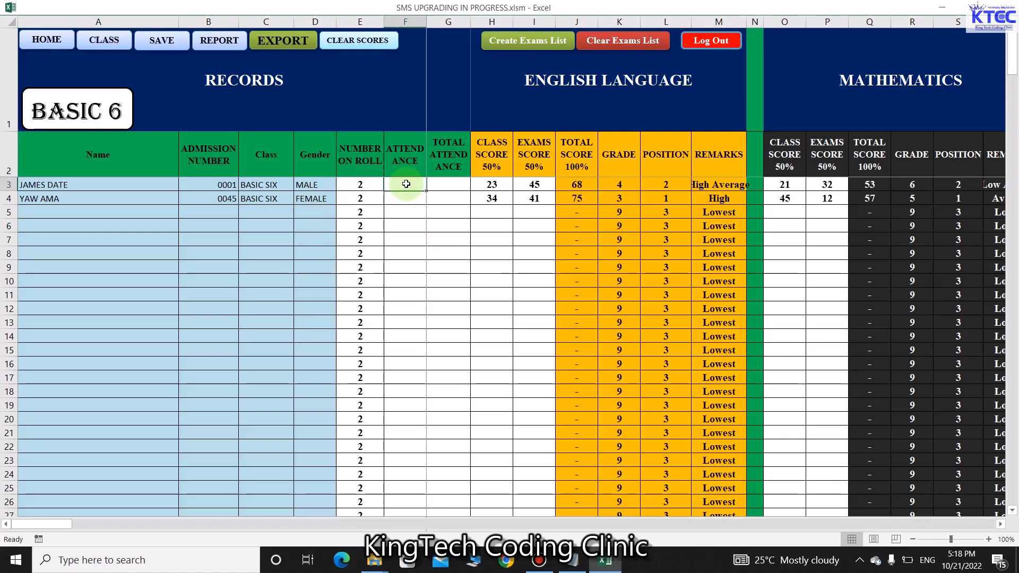
type("34")
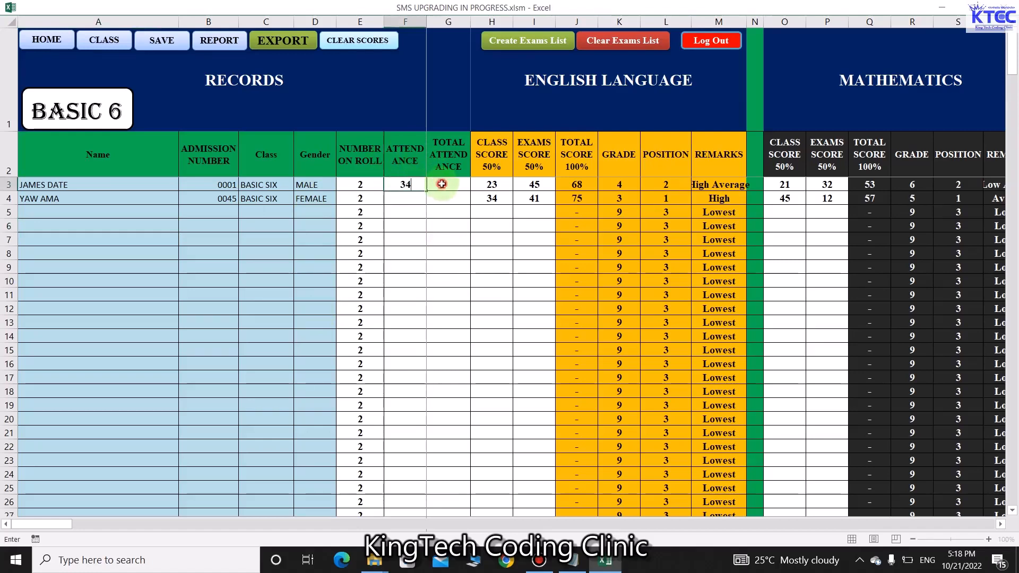
left_click(442, 184)
type("40")
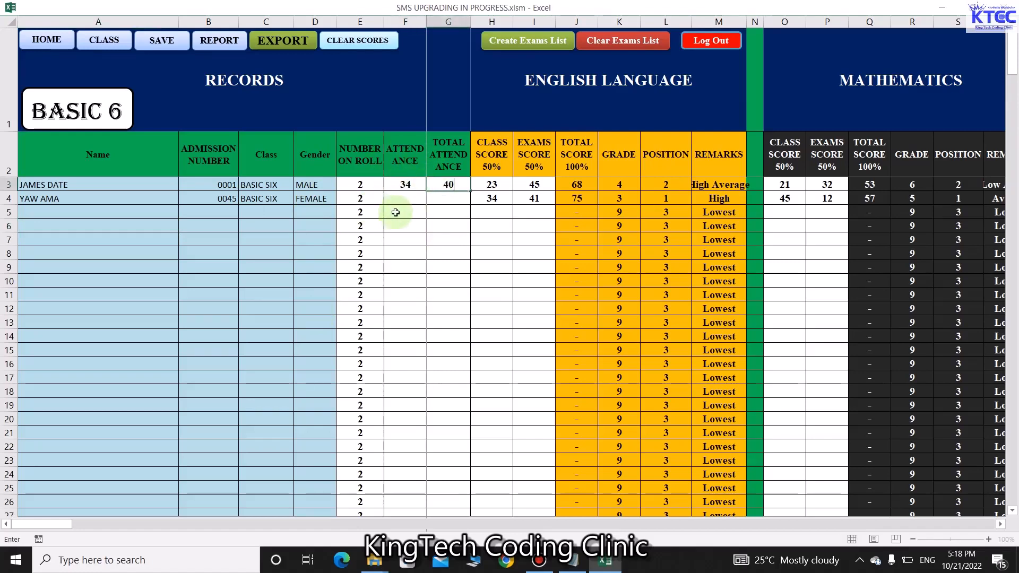
left_click(407, 199)
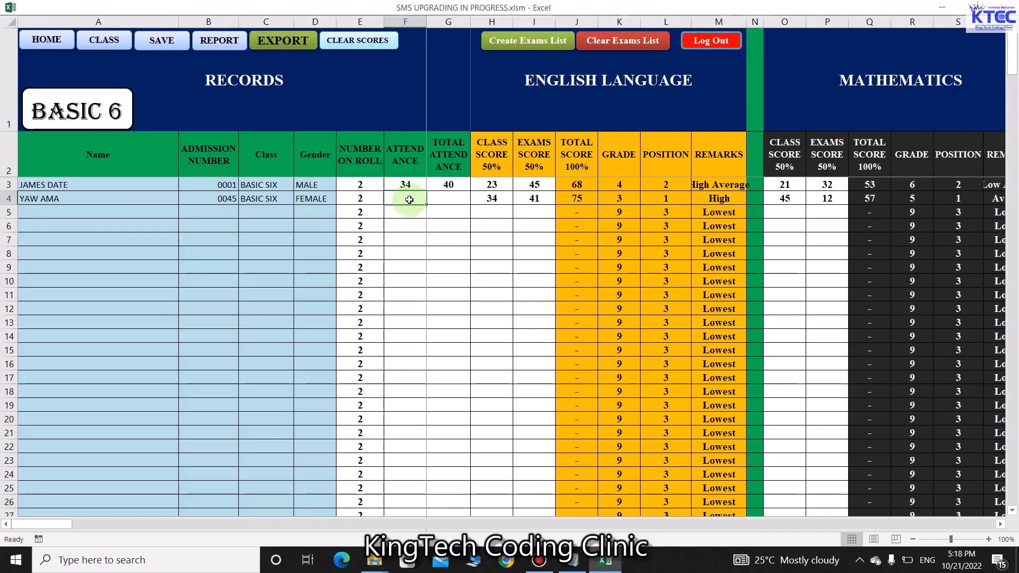
type("45")
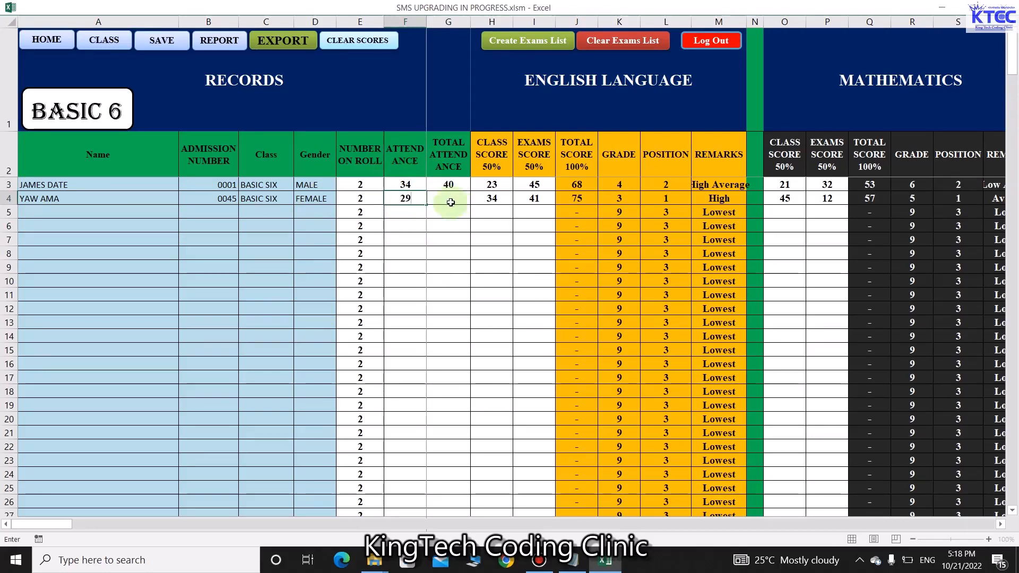
left_click(455, 200)
type("40")
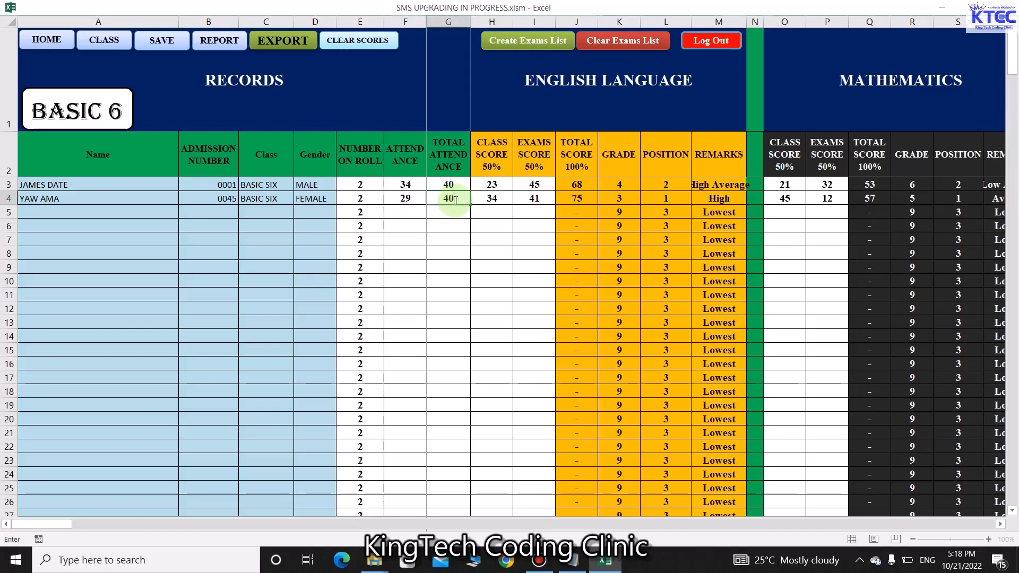
left_click(489, 318)
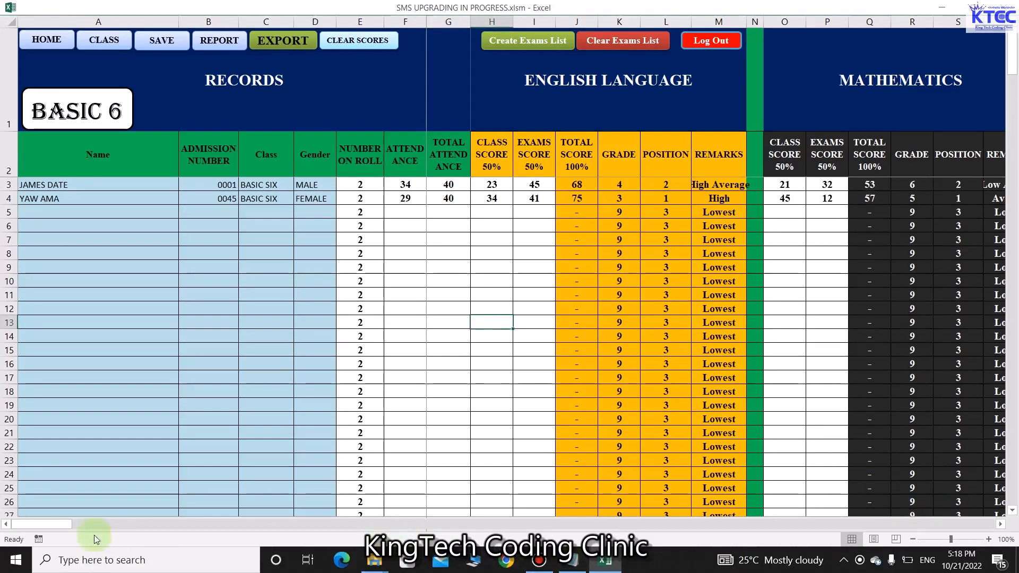
left_click_drag(47, 526, 116, 531)
left_click_drag(236, 547, 915, 523)
Set the students' interests to ARTS WORKS and READING from the dropdowns
left_click(673, 188)
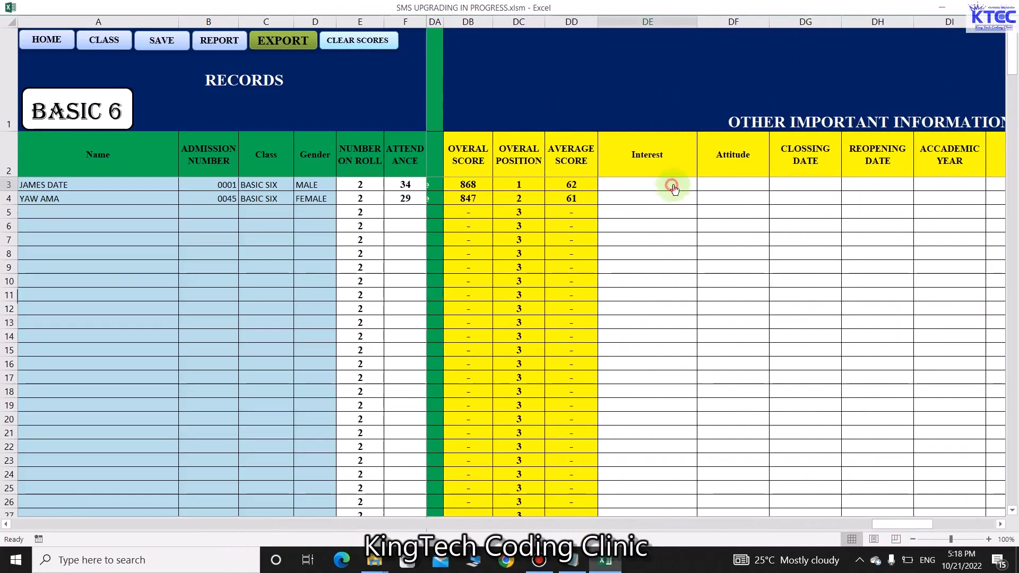
left_click(703, 184)
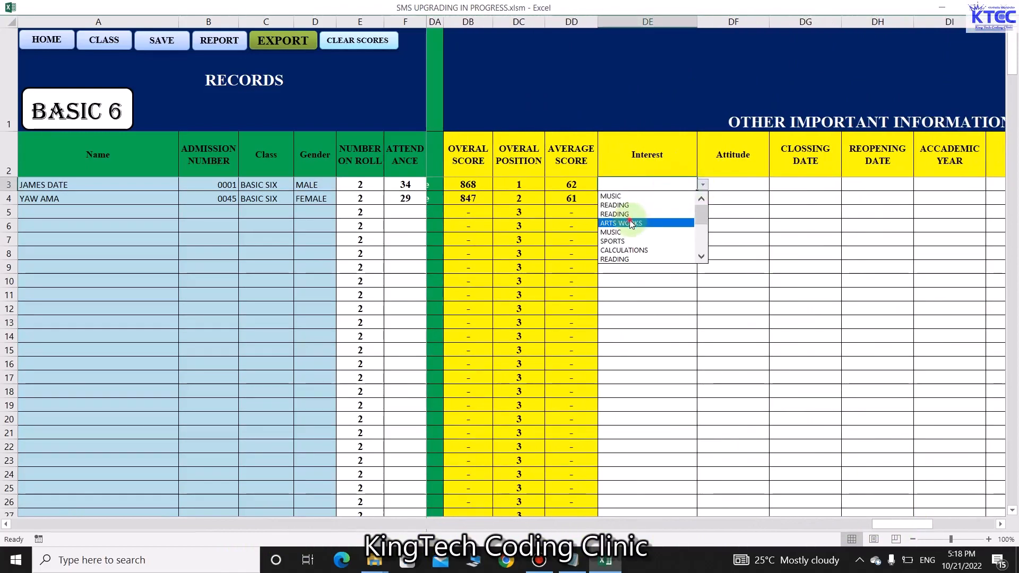
left_click(632, 223)
left_click(666, 200)
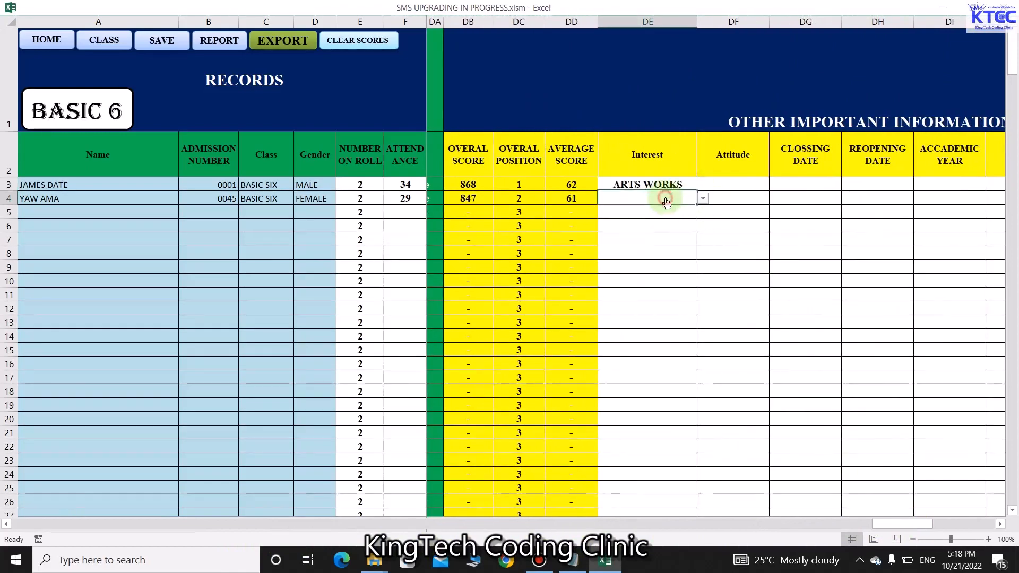
left_click(704, 201)
left_click(626, 217)
Set the students' attitudes to HUMBLE and DECENT from the dropdowns
left_click(735, 186)
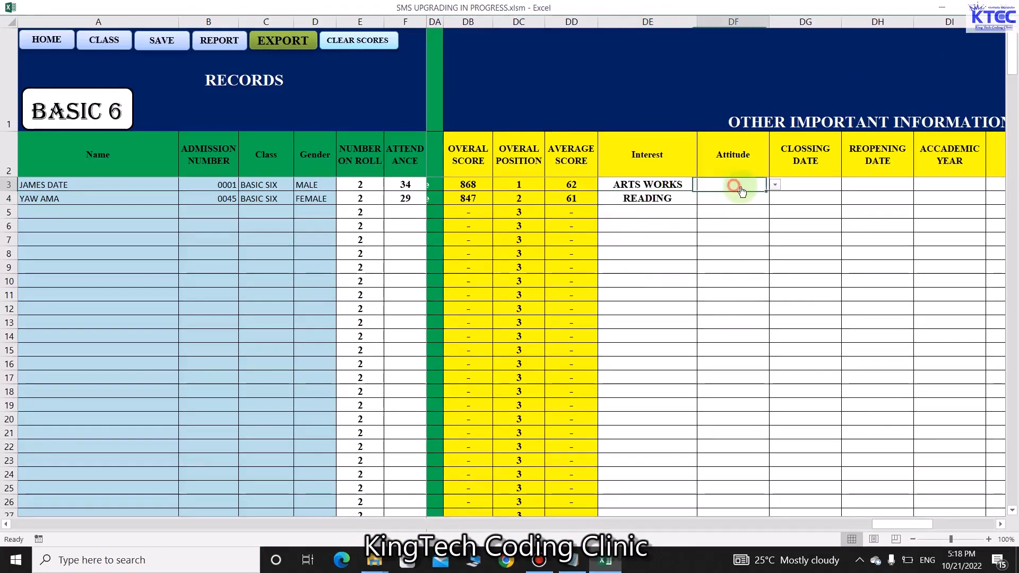
left_click(775, 186)
left_click(725, 206)
left_click(754, 200)
left_click(776, 198)
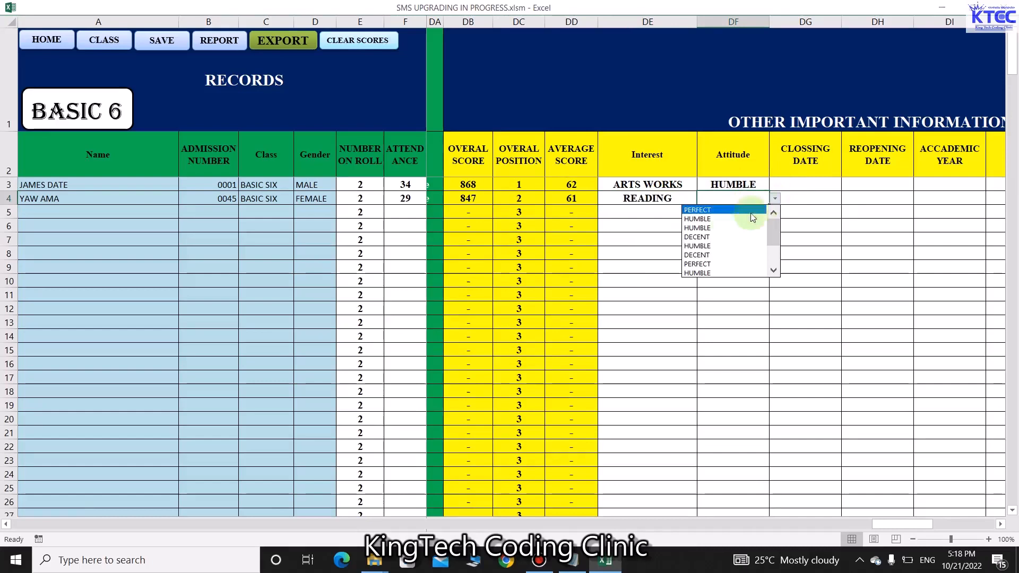
left_click(702, 255)
left_click(820, 185)
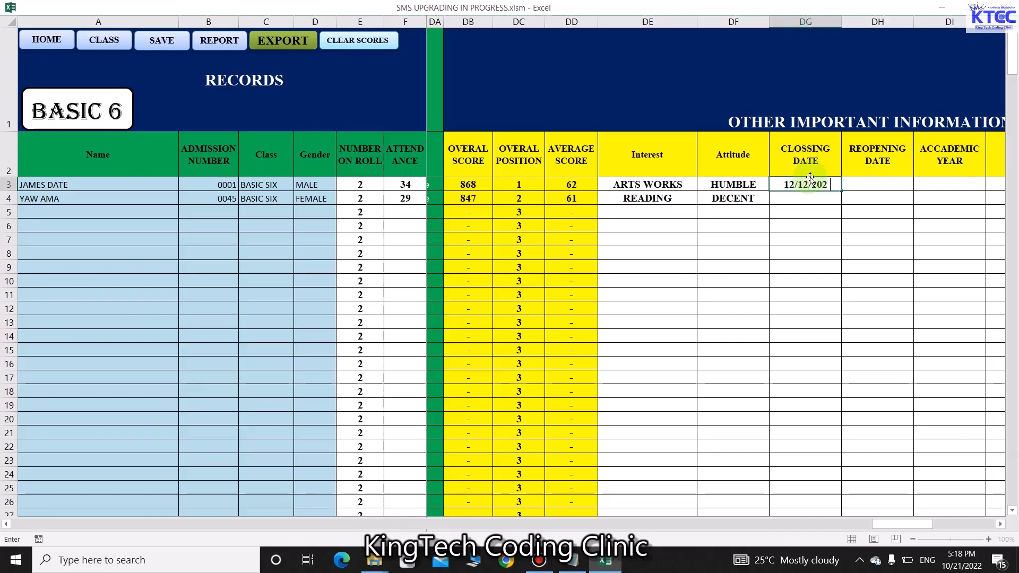
Enter closing date 2022-12-12 for both students by filling DG3 down and correcting DG4
left_click(796, 312)
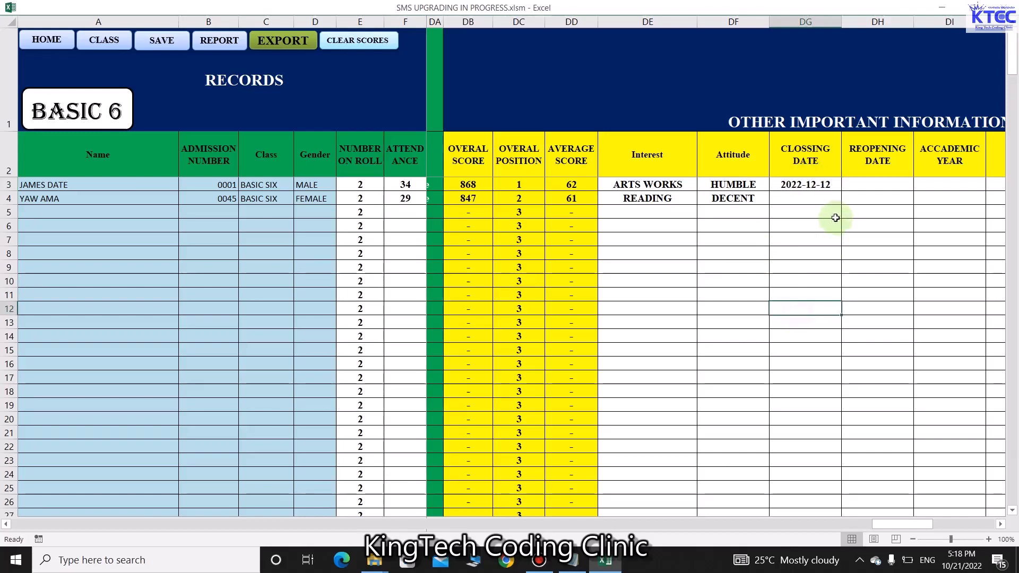
left_click(809, 186)
left_click_drag(838, 190, 838, 202)
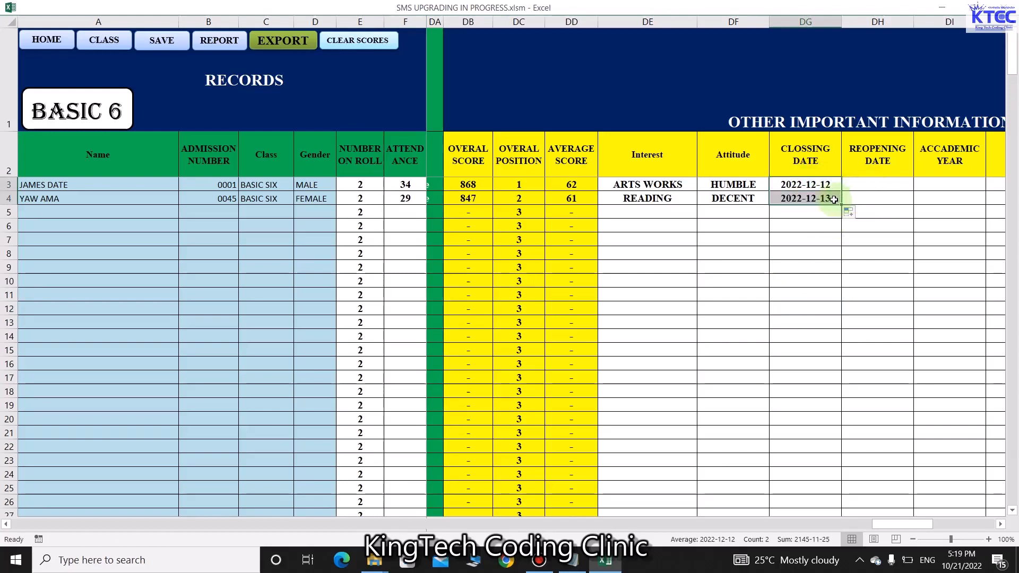
left_click(833, 197)
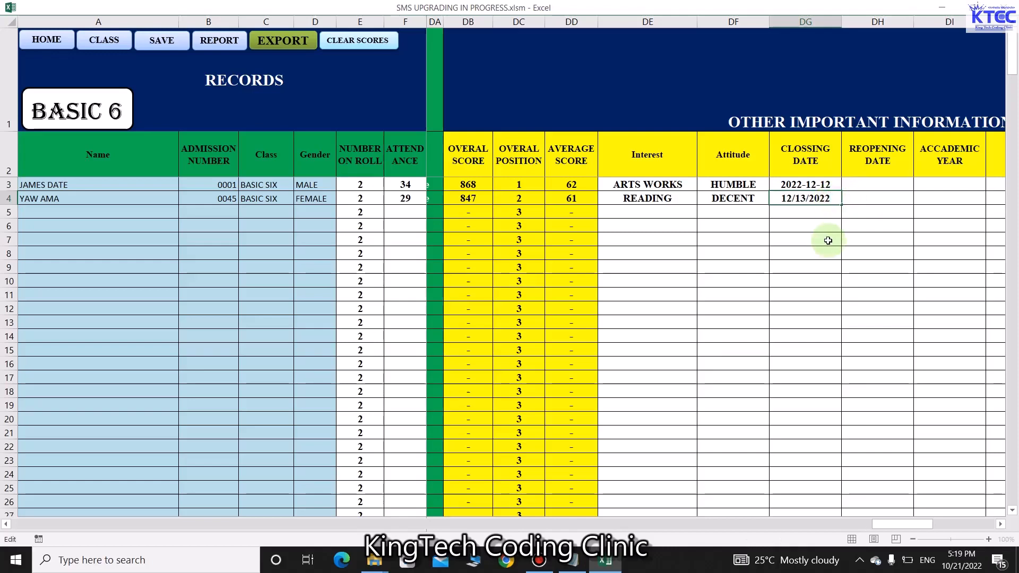
left_click(806, 197)
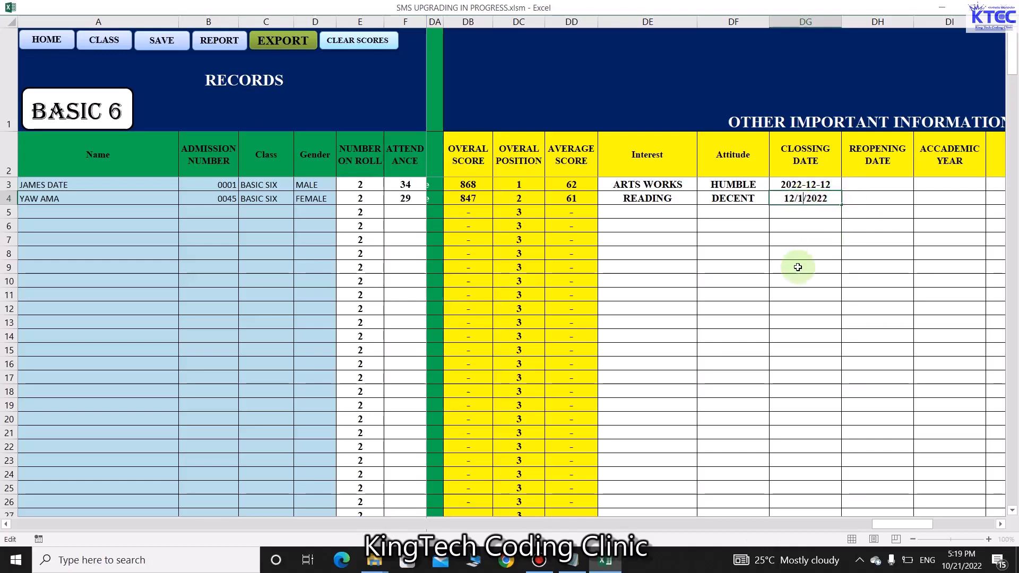
left_click(798, 267)
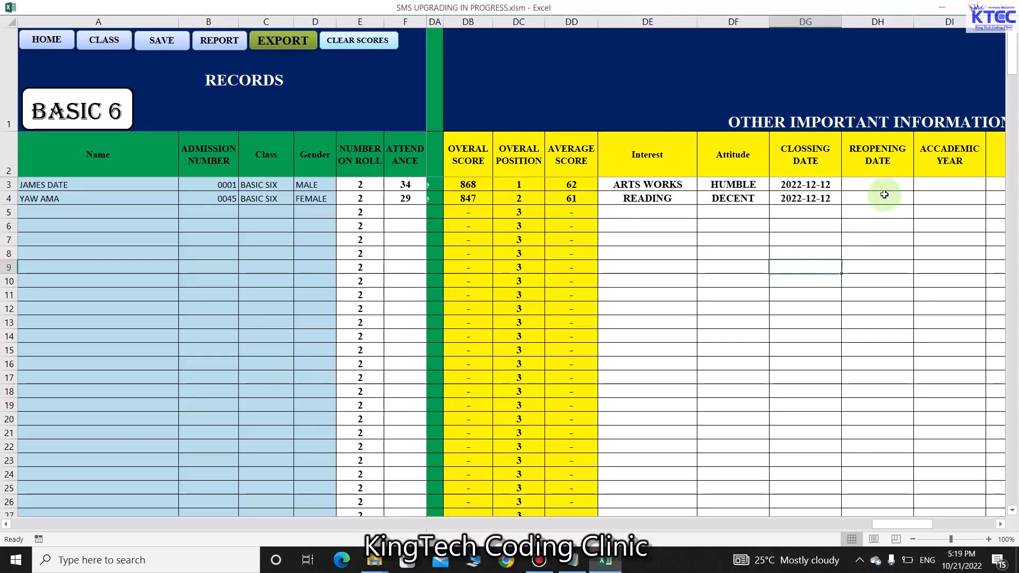
Fill the closing date right to give the first reopening date 2022-12-13
left_click(889, 182)
left_click(835, 184)
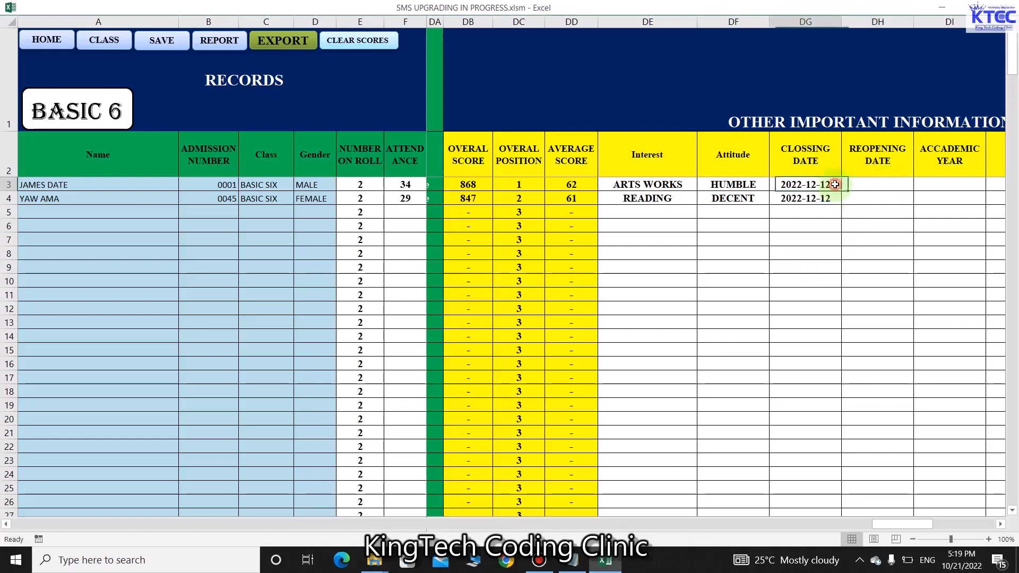
left_click_drag(842, 194, 911, 208)
left_click(902, 184)
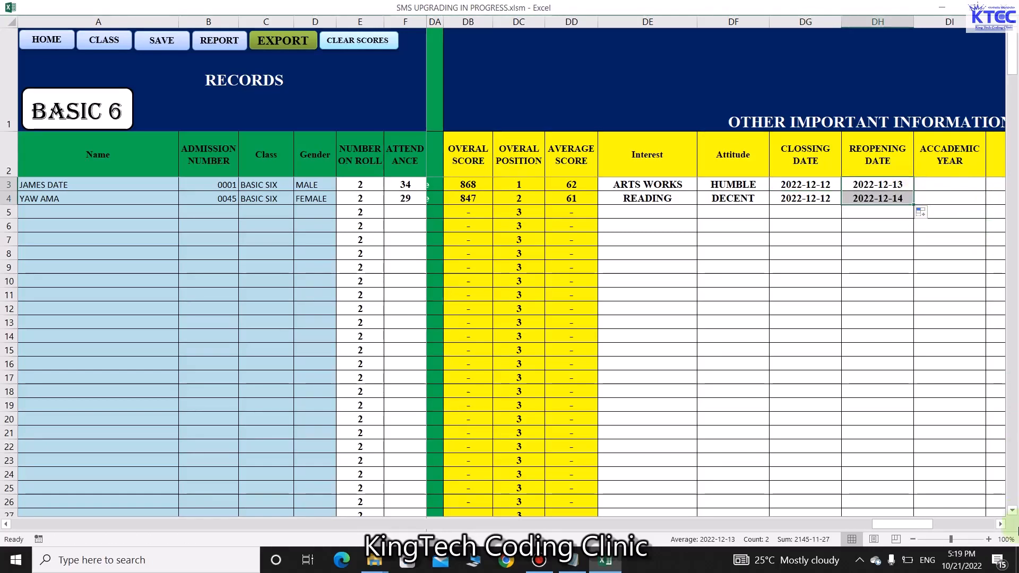
Set academic year 2021 for both students
left_click(1001, 524)
left_click(1001, 525)
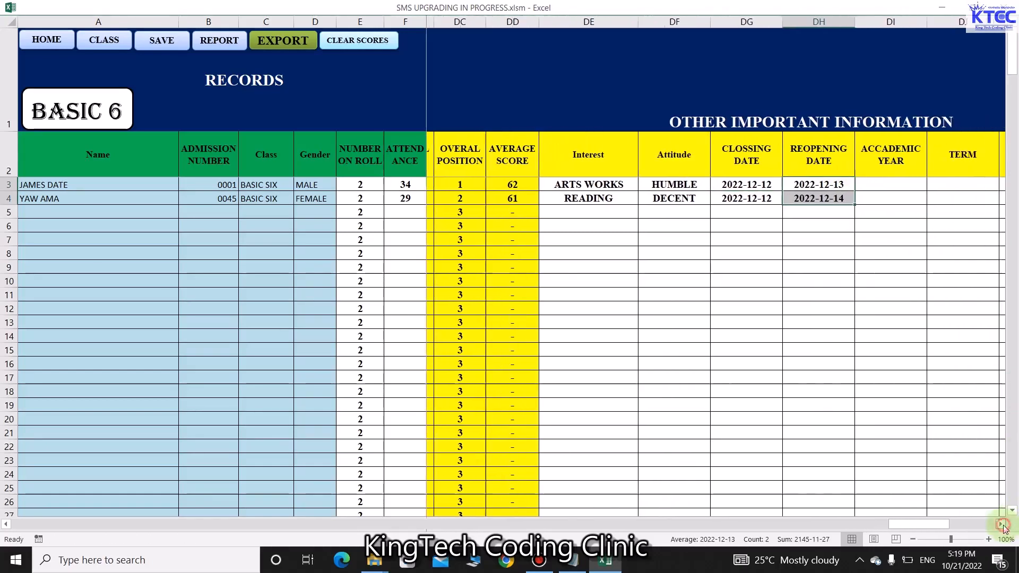
left_click(881, 186)
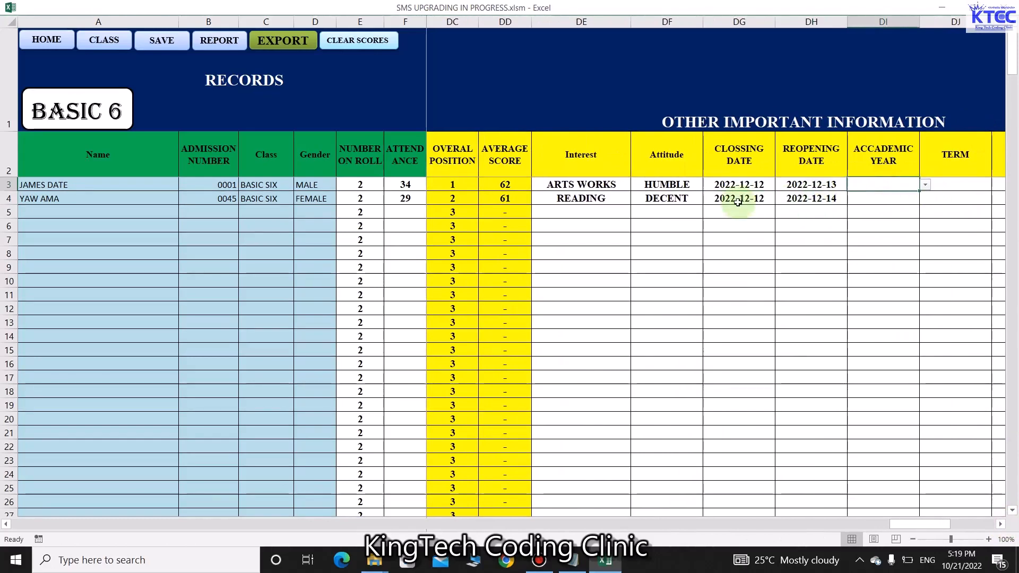
left_click(925, 185)
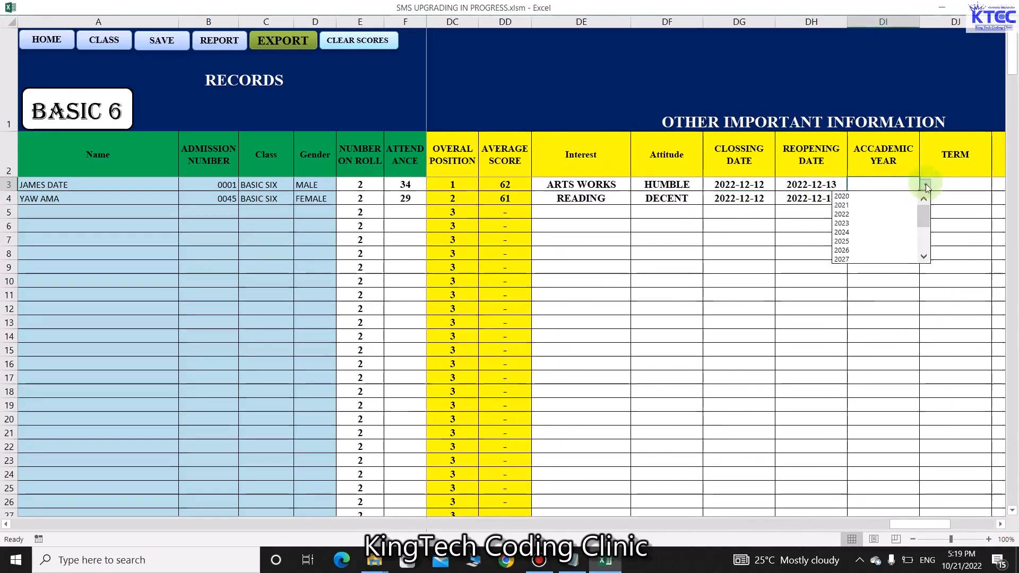
left_click(852, 205)
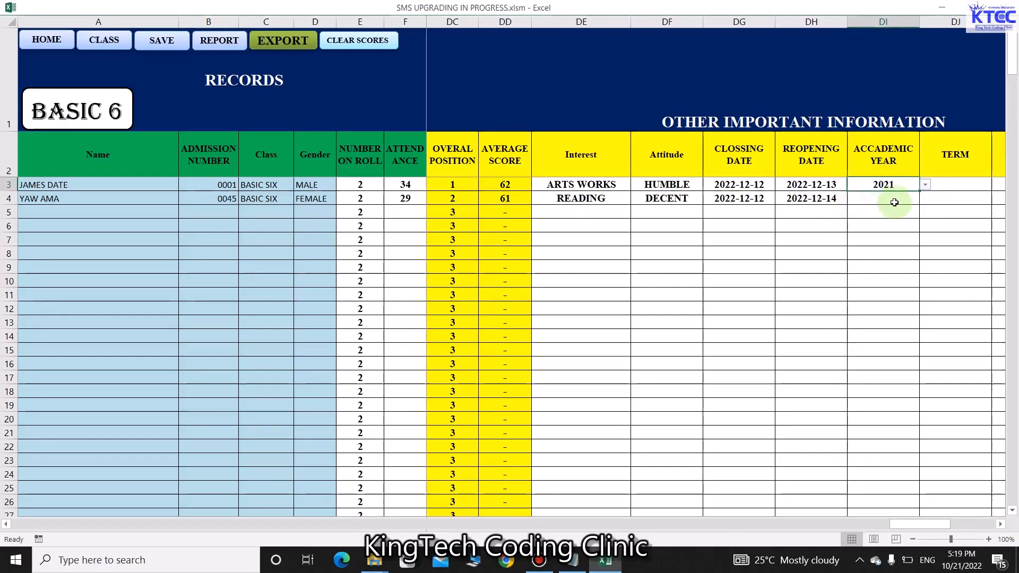
left_click(896, 200)
left_click(927, 199)
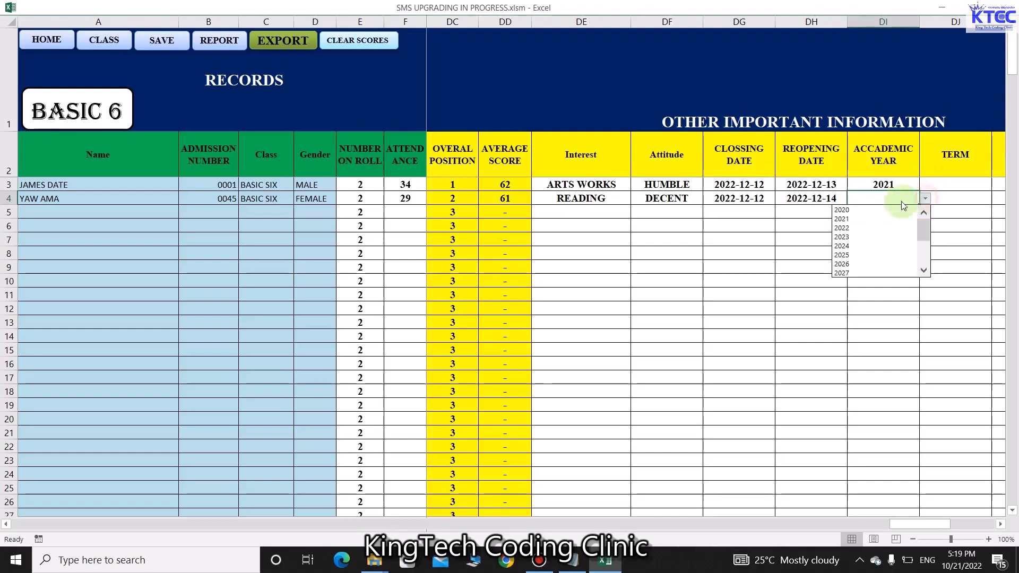
left_click(855, 217)
Set TERM 1 for both students
left_click(1002, 525)
left_click(1002, 524)
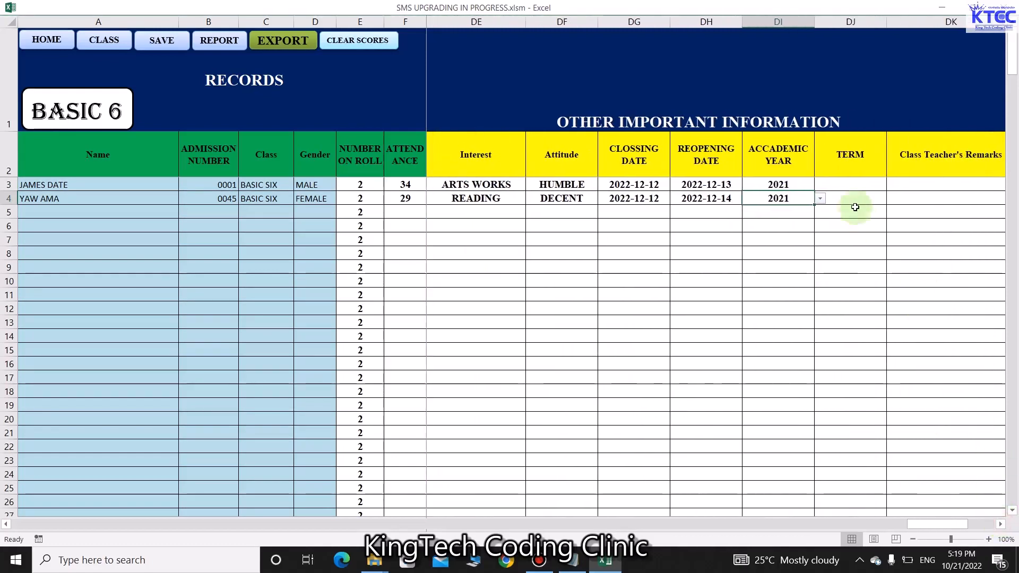
left_click(860, 186)
left_click(891, 187)
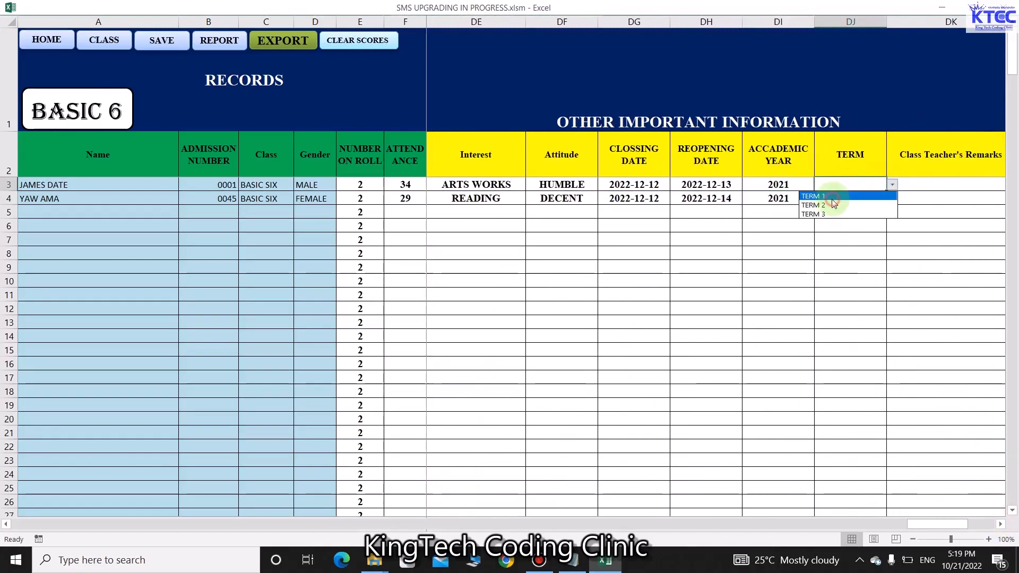
left_click(834, 193)
left_click(863, 201)
left_click(892, 201)
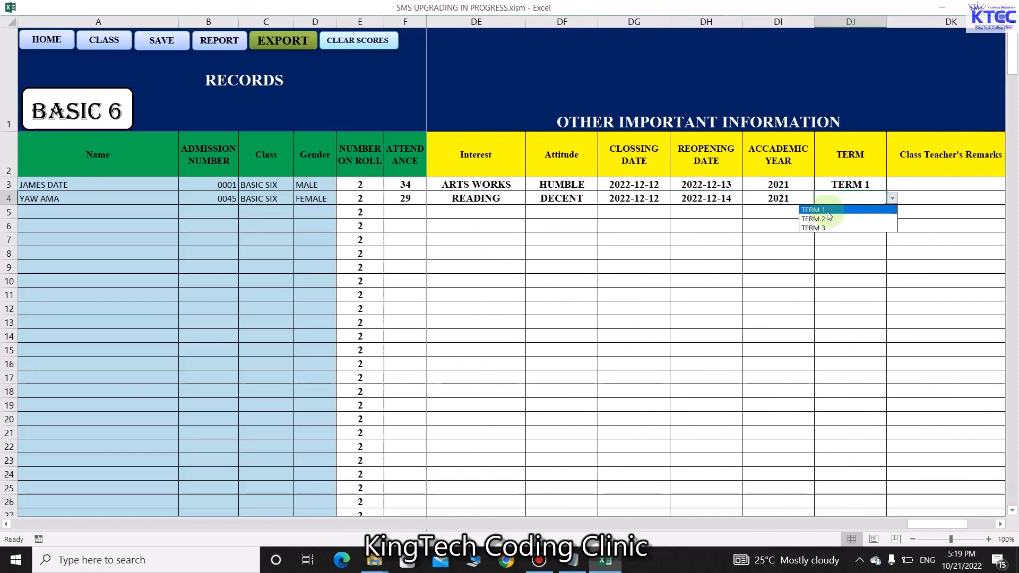
left_click(828, 212)
Set class teacher's remarks to 'Must study harder' and 'Keep it up'
left_click(1003, 524)
left_click(1002, 524)
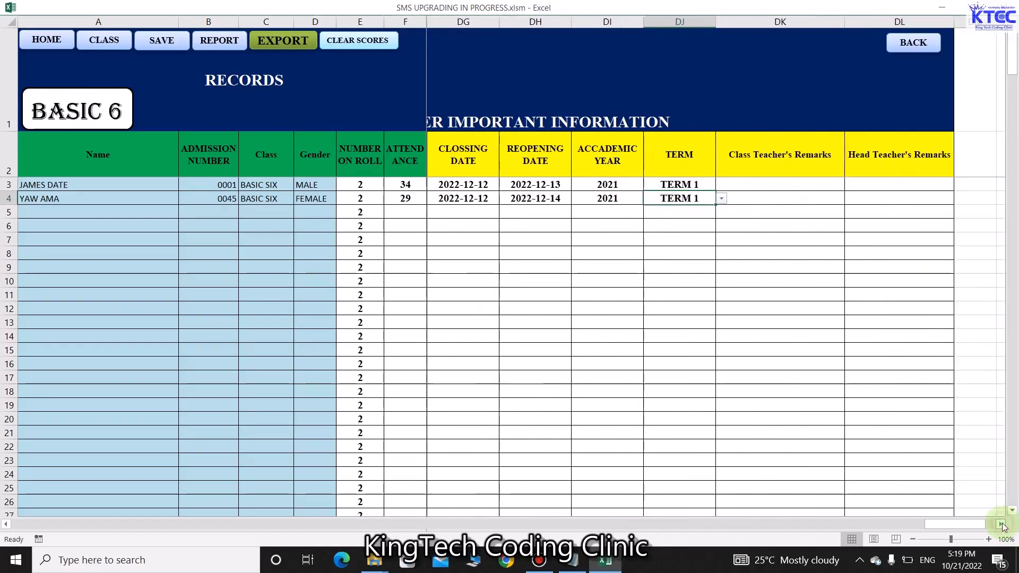
left_click(807, 186)
left_click(852, 185)
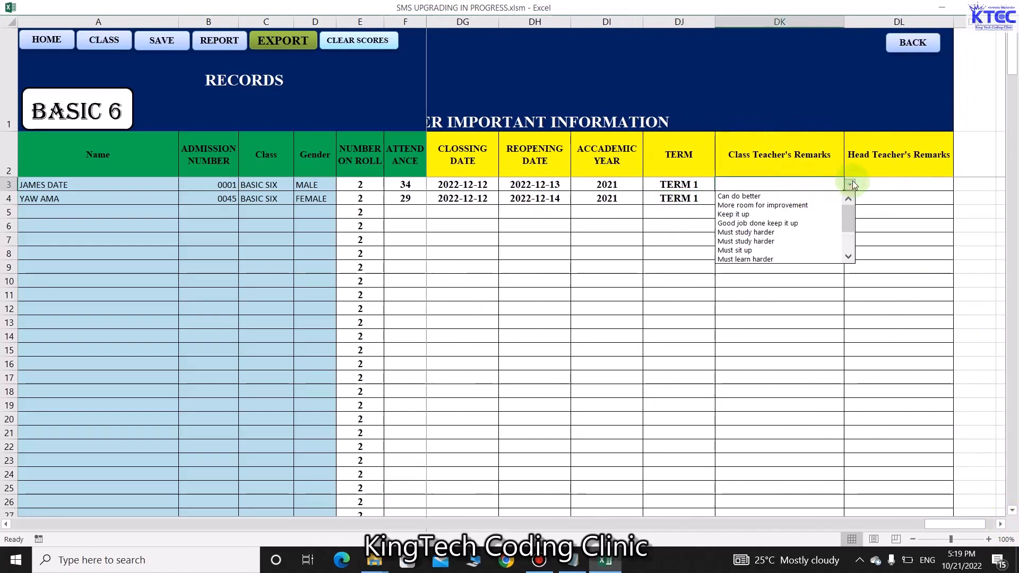
left_click(741, 241)
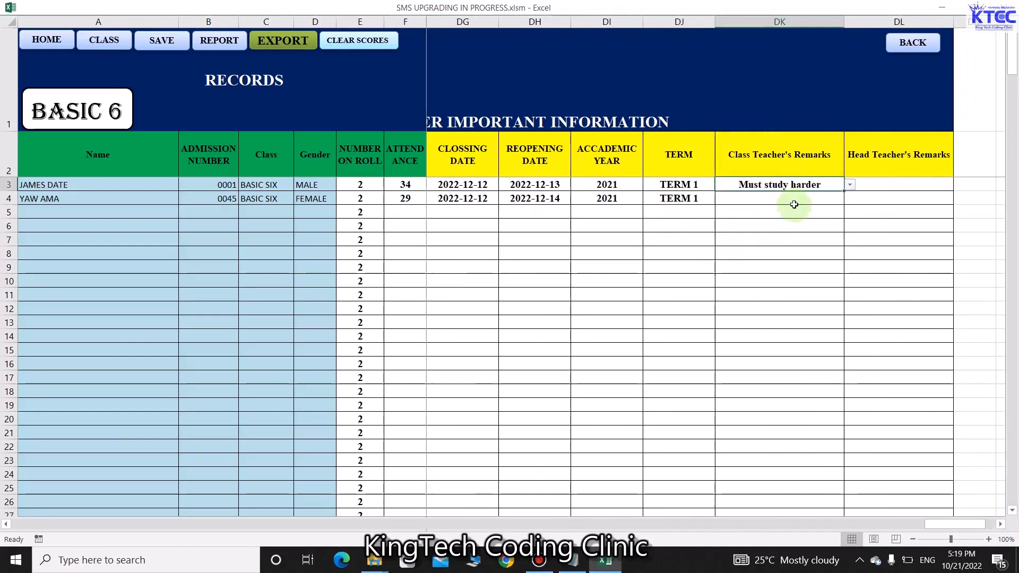
left_click(794, 202)
left_click(850, 199)
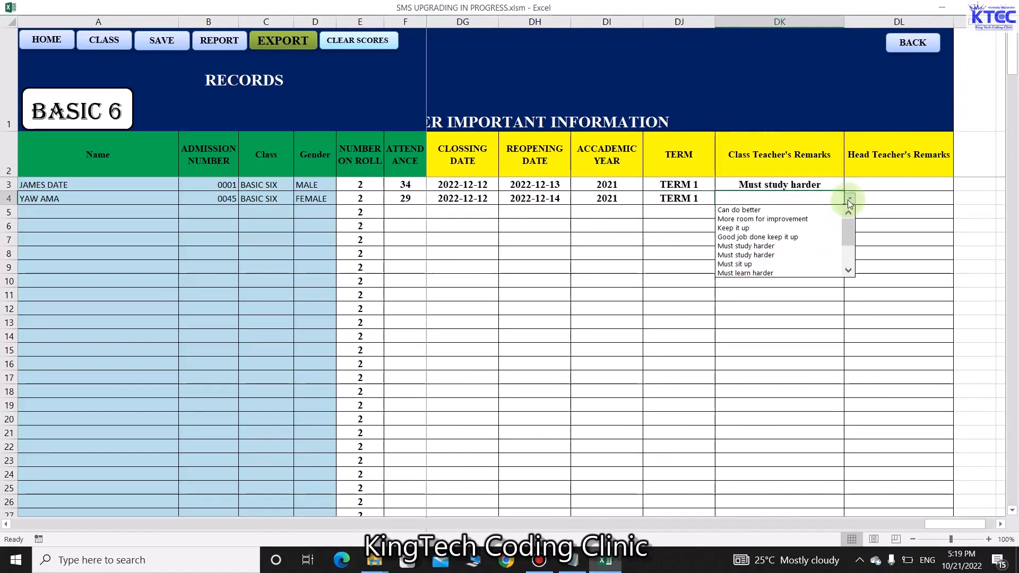
left_click(760, 228)
Set head teacher's remarks to 'Can do better' and 'Must sit up', then go BACK
left_click(899, 192)
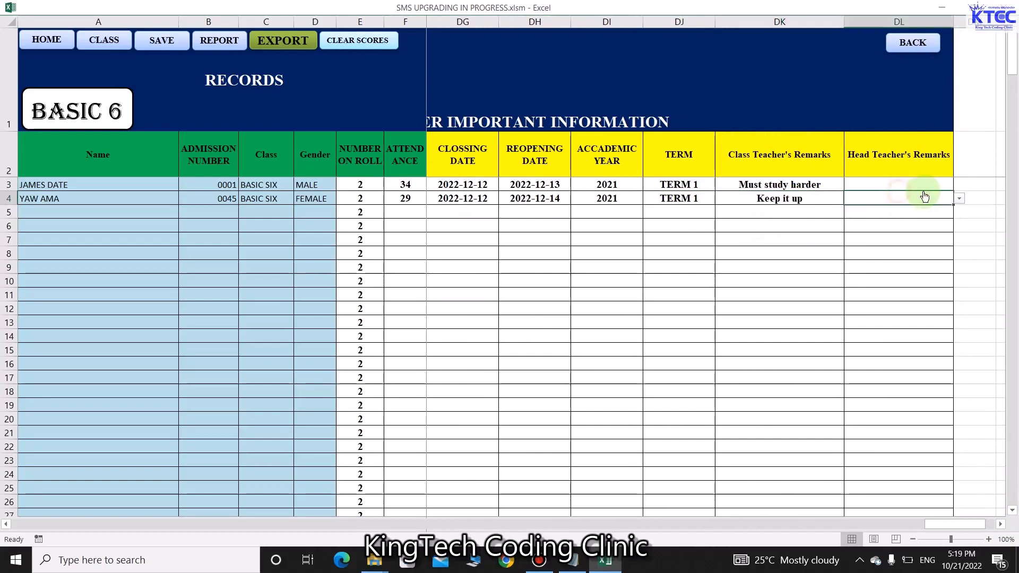
left_click(951, 188)
left_click(959, 187)
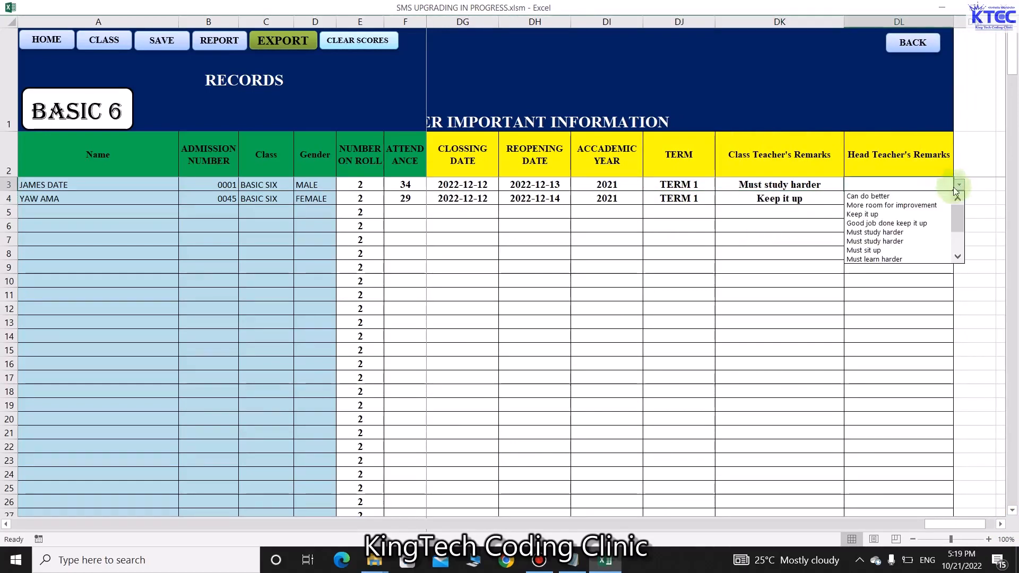
left_click(876, 196)
left_click(884, 199)
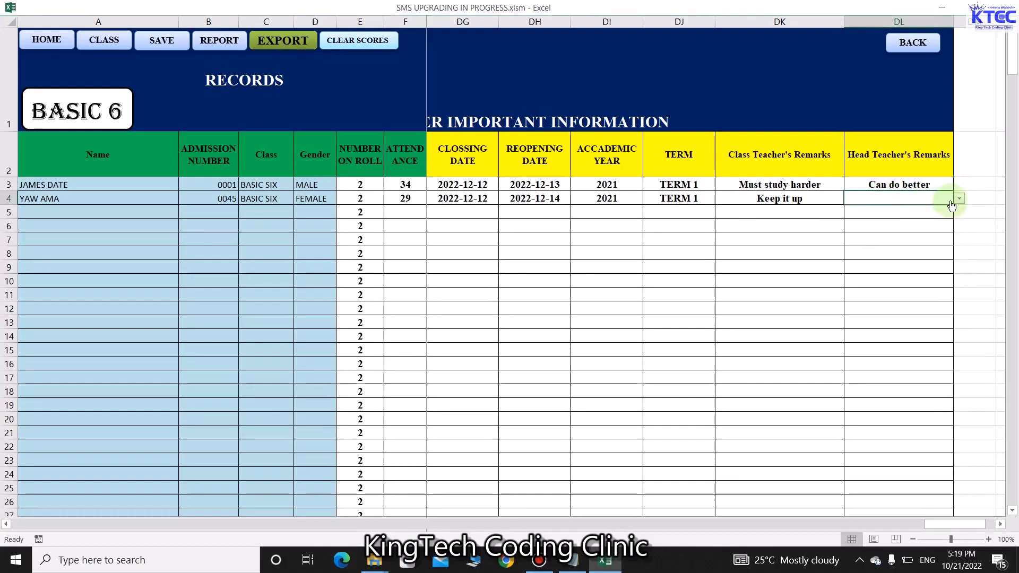
left_click(959, 199)
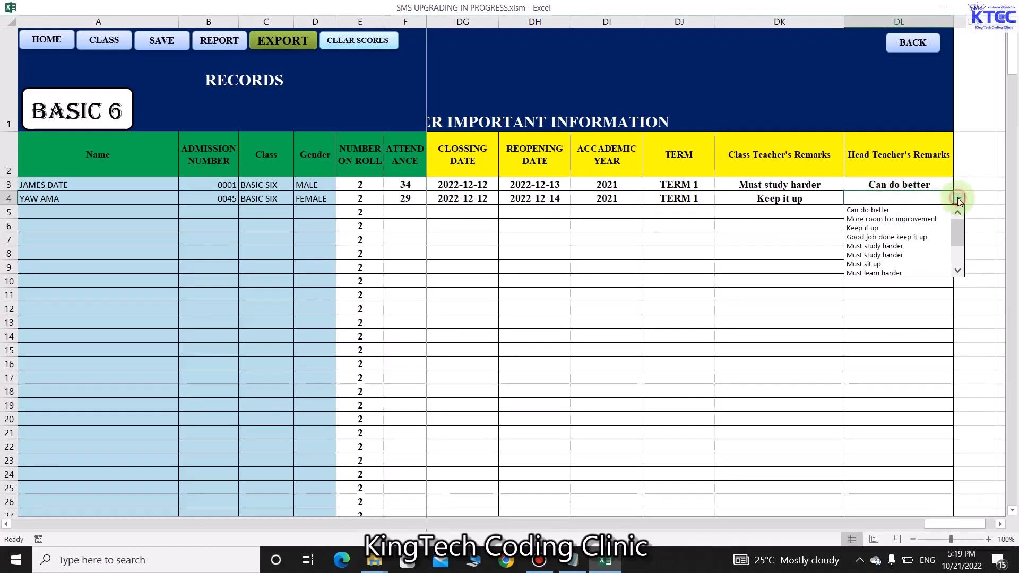
left_click(878, 264)
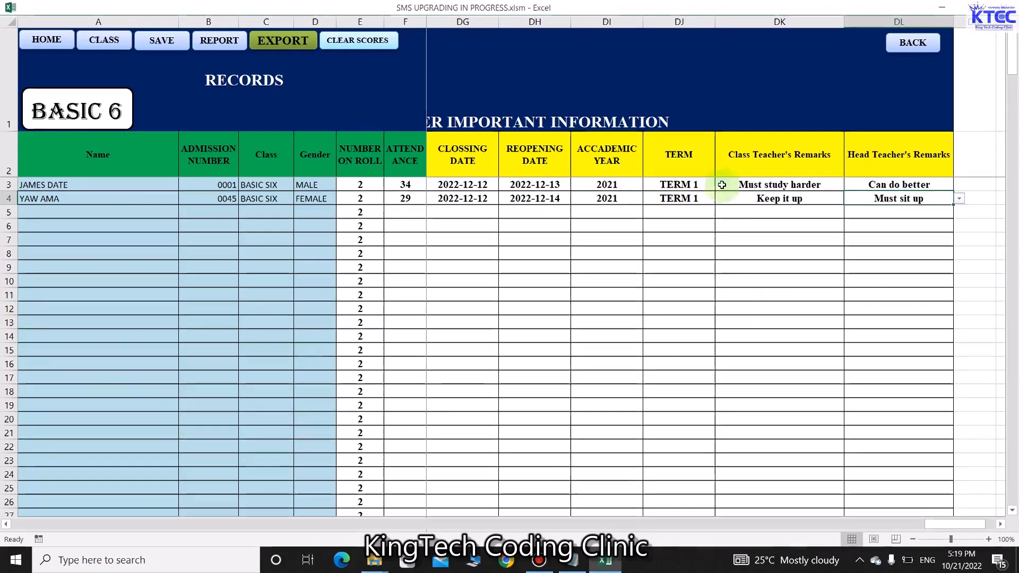
left_click(908, 47)
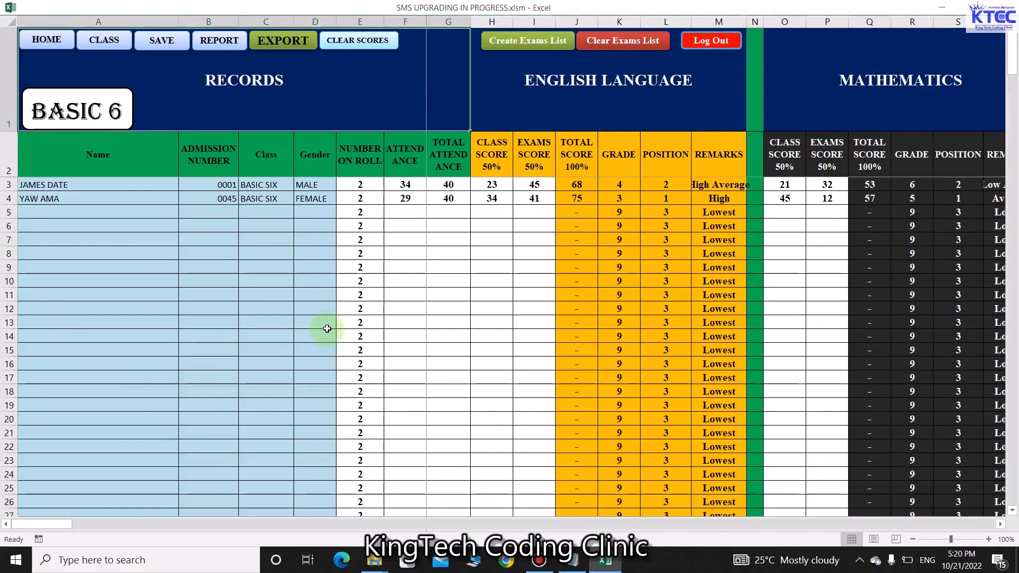
Create a desktop folder named BASIC 6 REPORT PDF
left_click(942, 7)
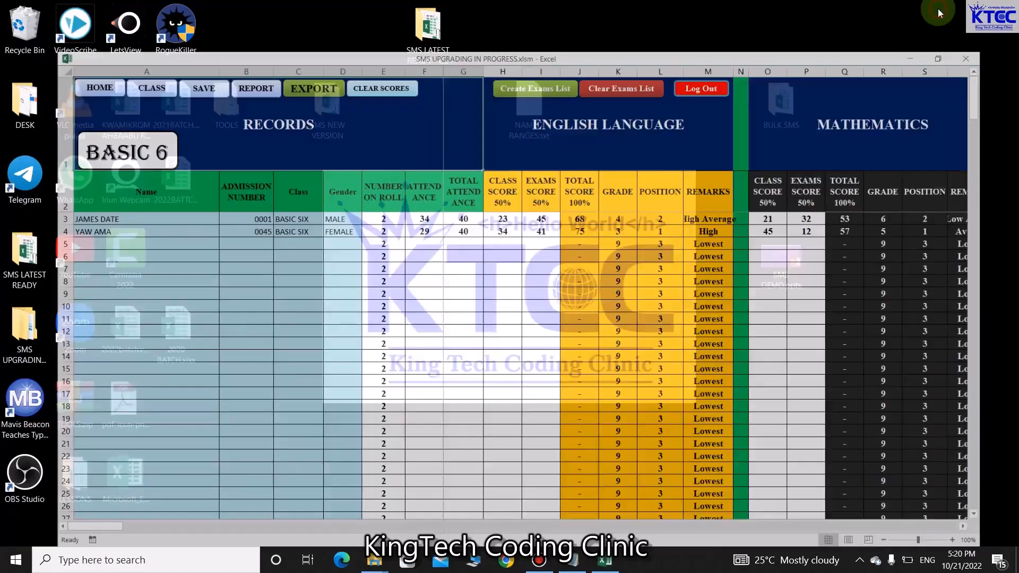
right_click(260, 218)
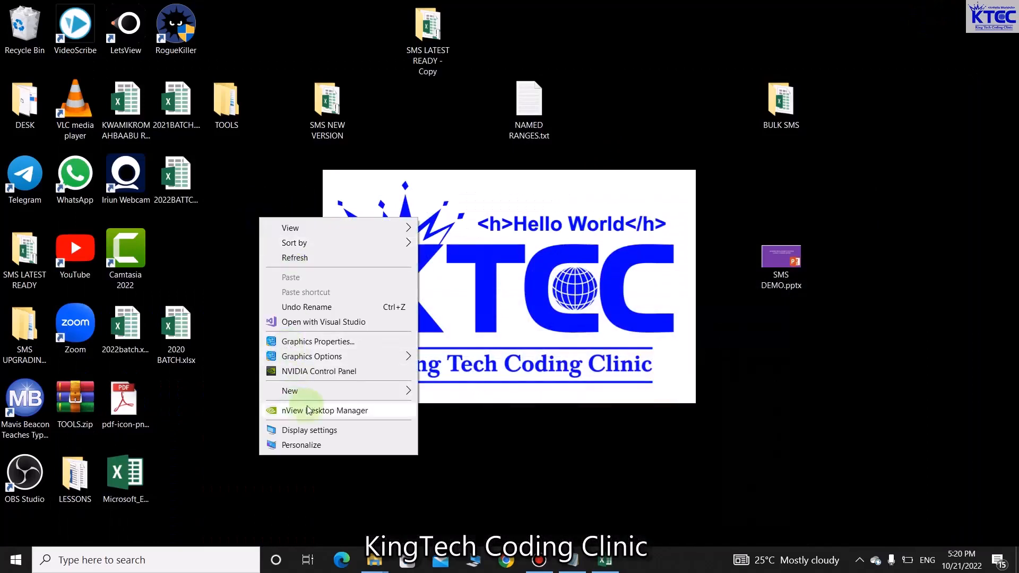
mouse_move(410, 397)
left_click(428, 205)
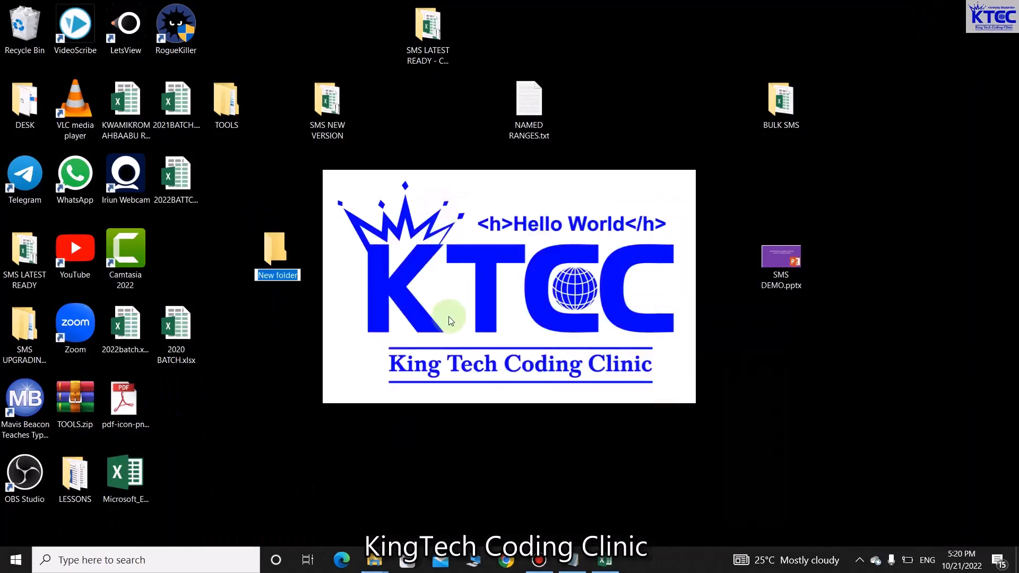
type("BASIC 6 RE")
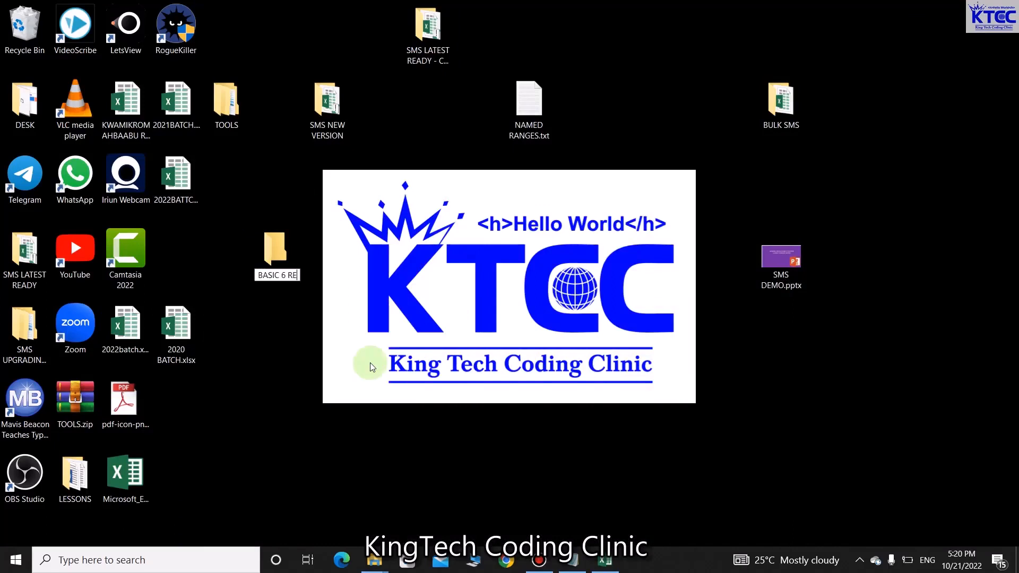
type("PORT PDF")
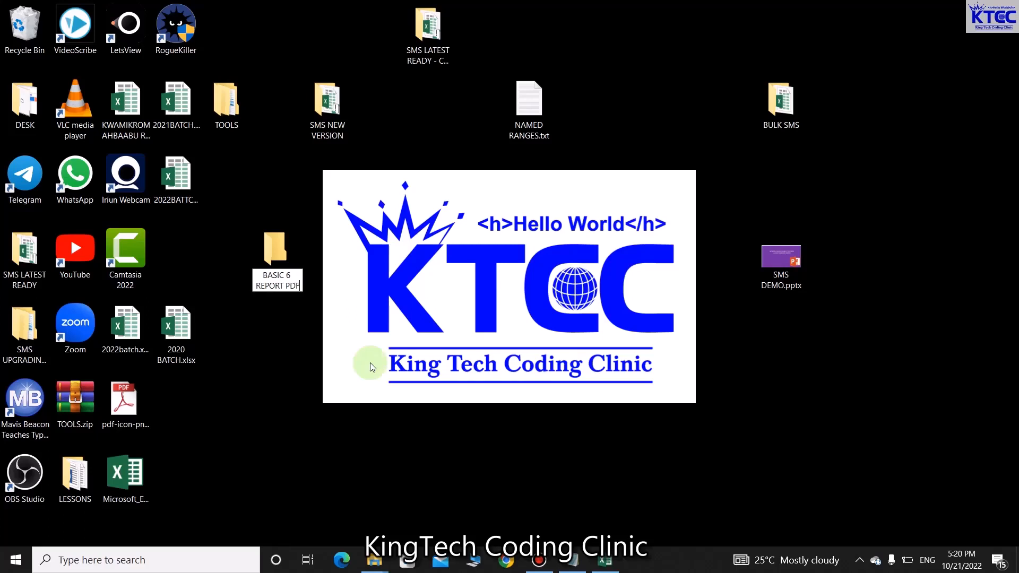
key("Return")
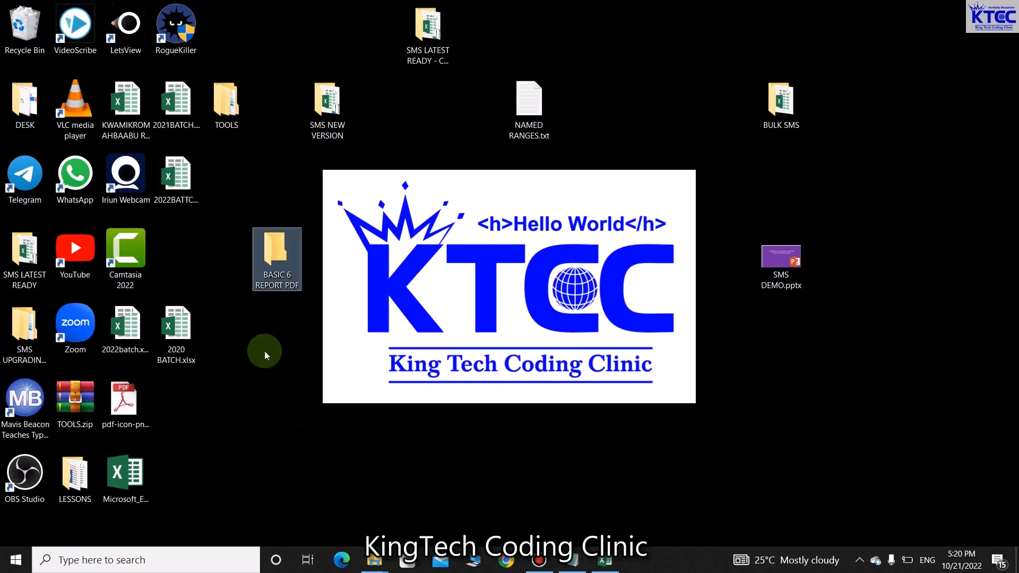
Create a second desktop folder named BASIC REPORT EXCEL
right_click(265, 351)
mouse_move(331, 290)
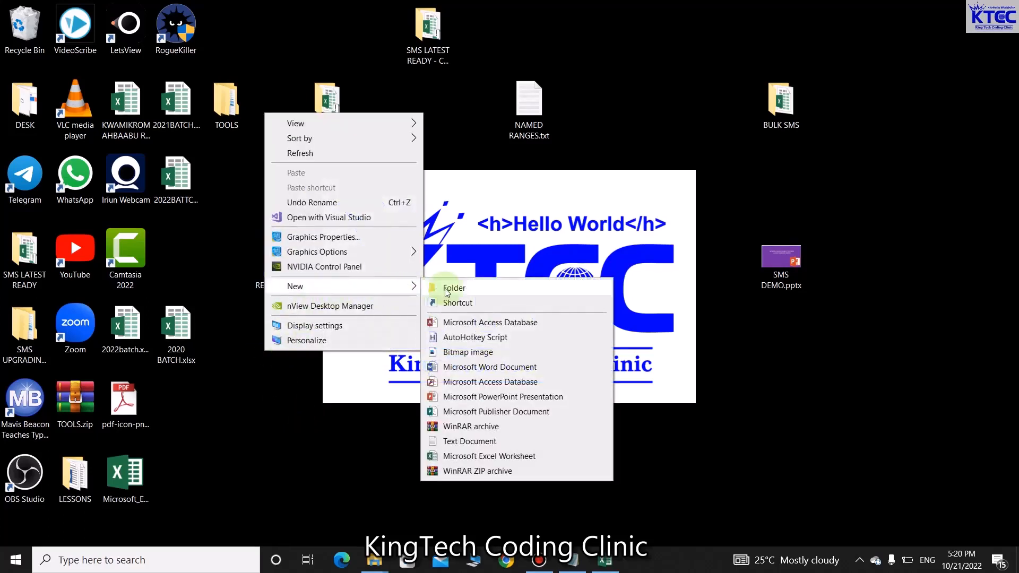
left_click(451, 287)
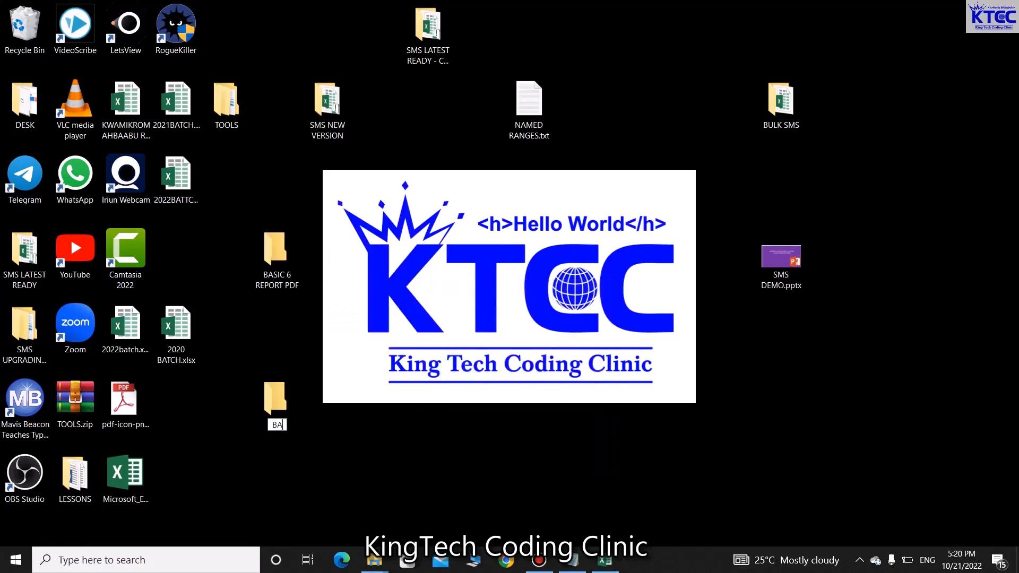
type("BASIC REPORT")
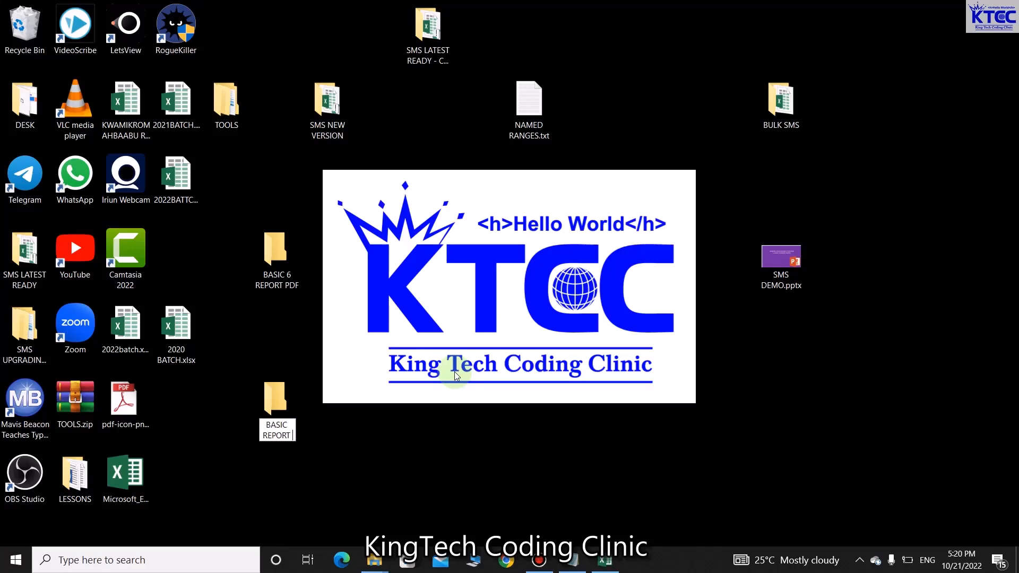
type(" EXCEL")
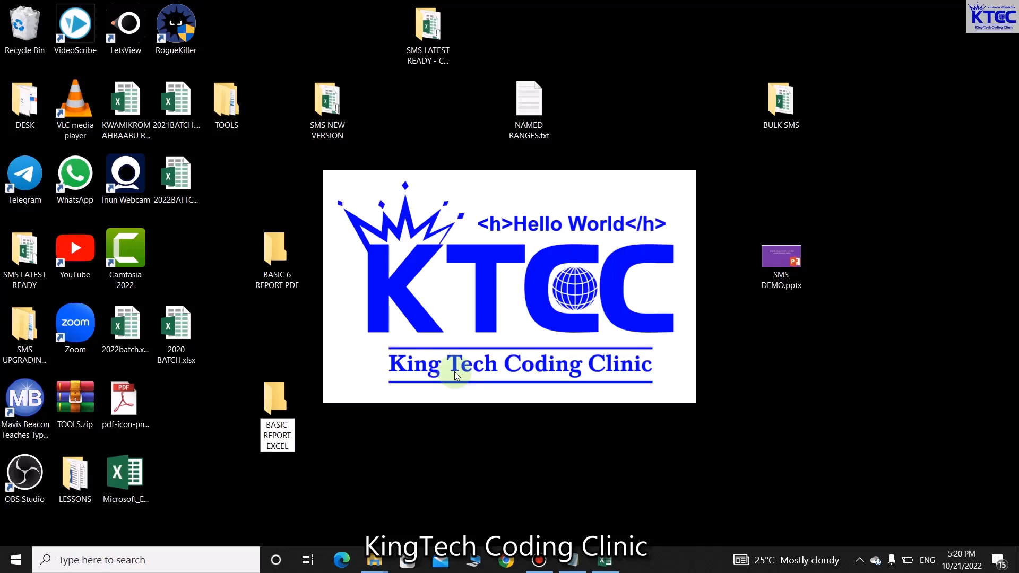
key("Return")
Open the REPORT sheet and try PDF and Excel generation, dismissing the missing-folder warnings
left_click(615, 564)
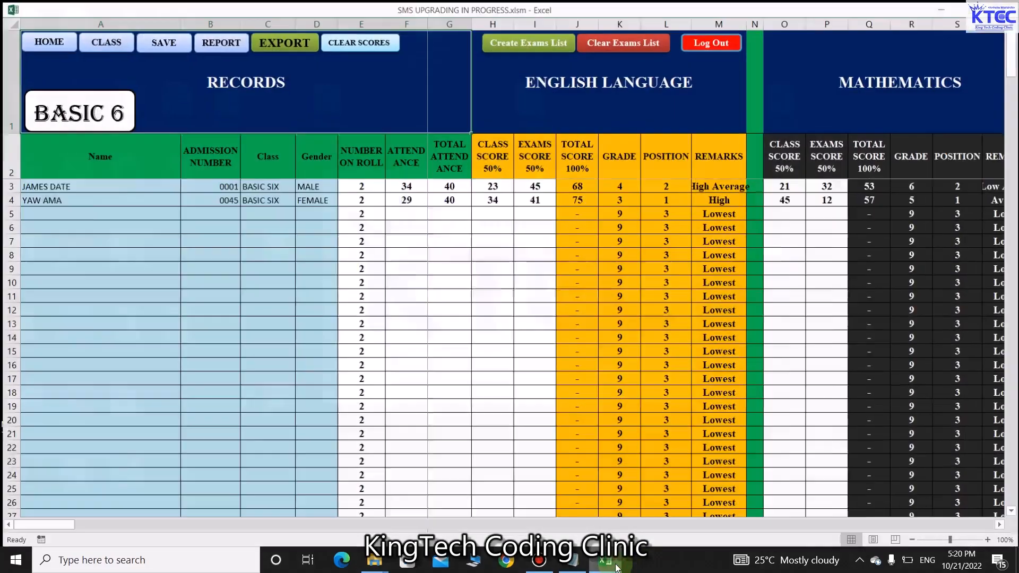
left_click(218, 41)
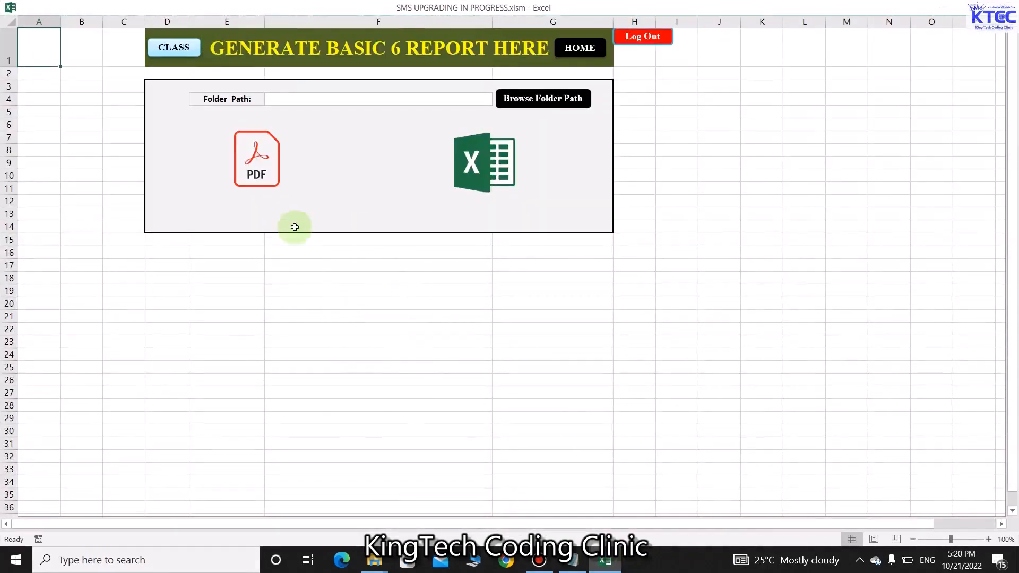
left_click(257, 173)
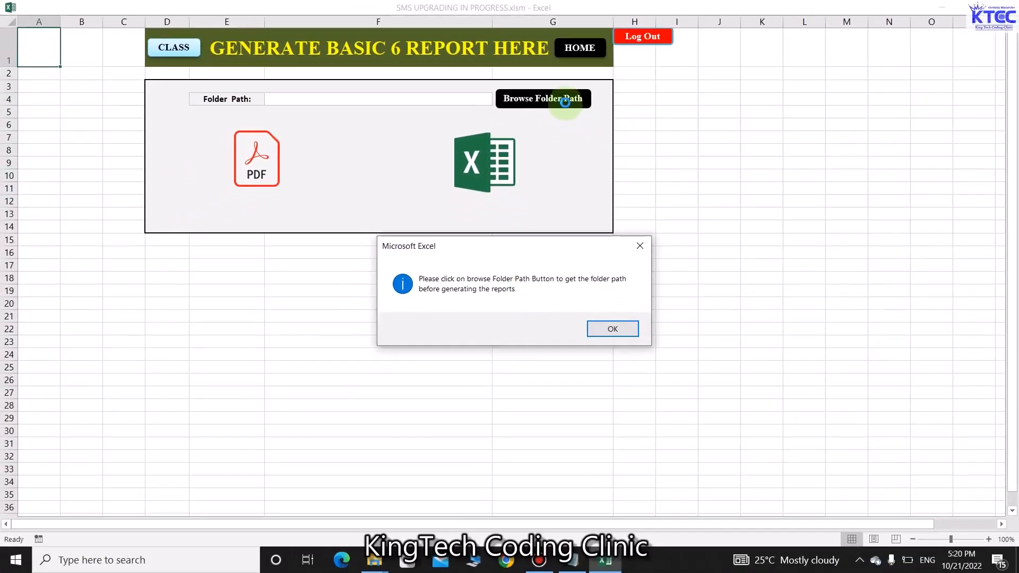
left_click(624, 333)
left_click(492, 169)
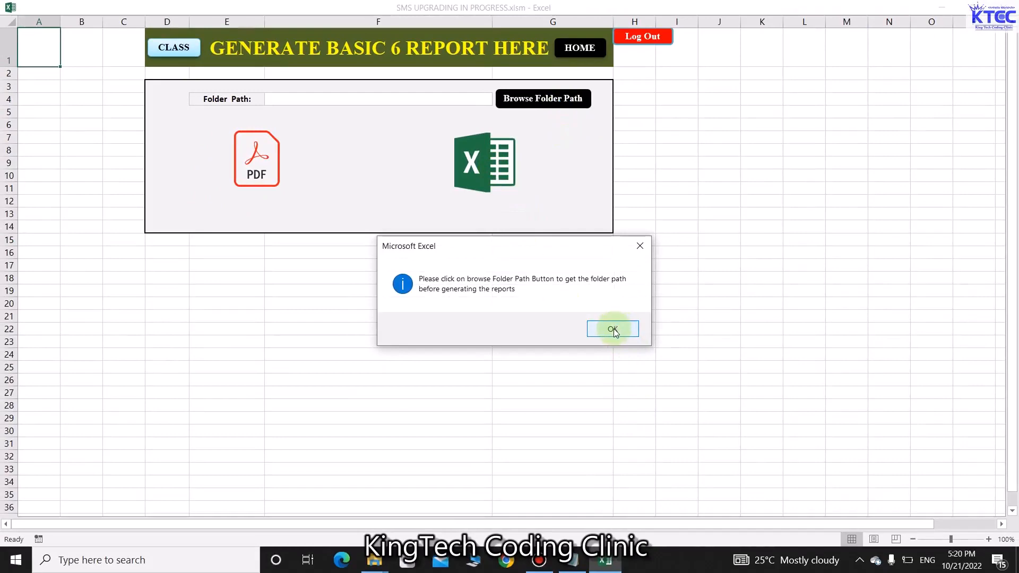
left_click(614, 330)
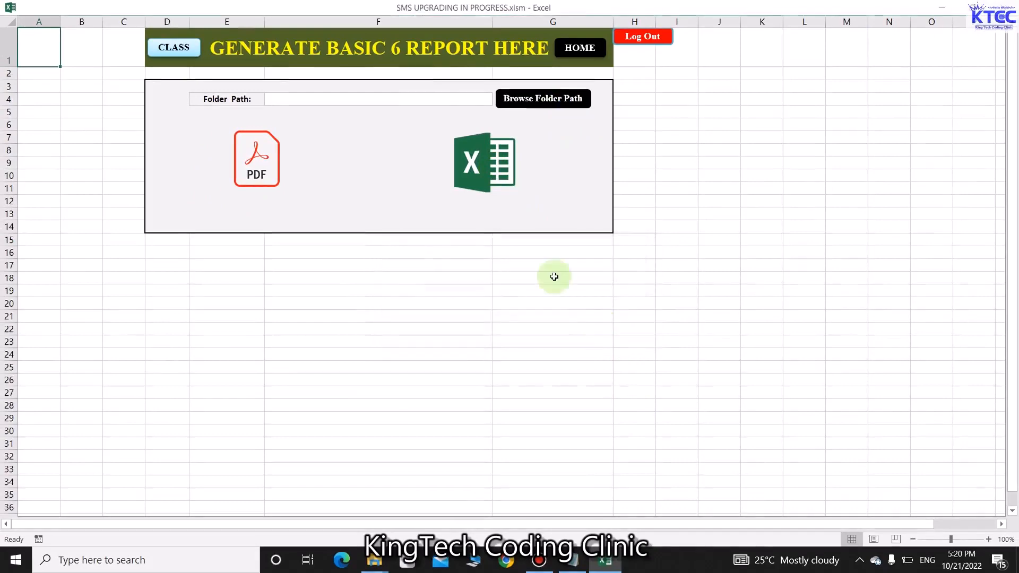
Set the report folder to Desktop > BASIC 6 REPORT PDF and publish the PDF reports
left_click(549, 100)
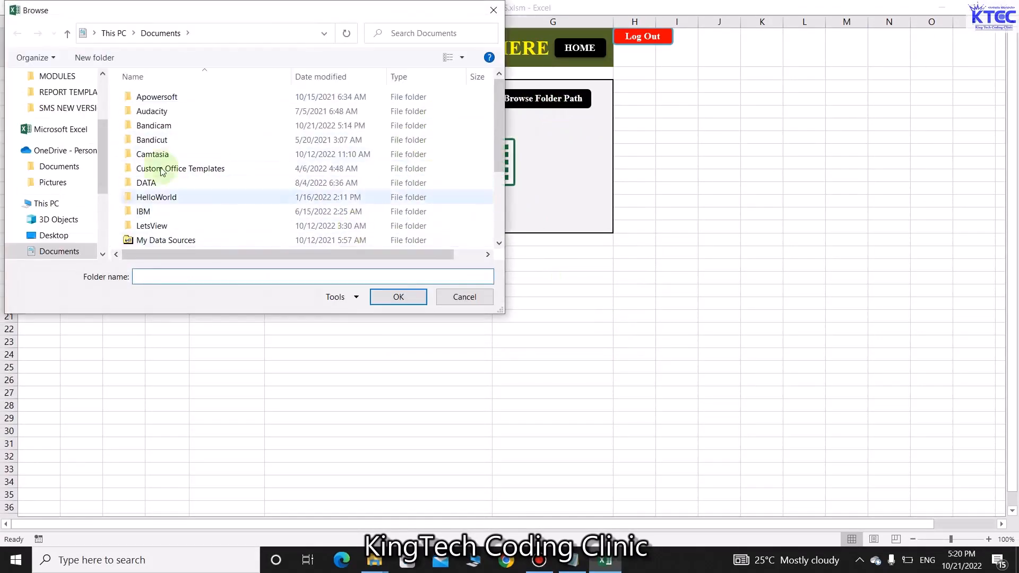
left_click_drag(101, 127, 104, 88)
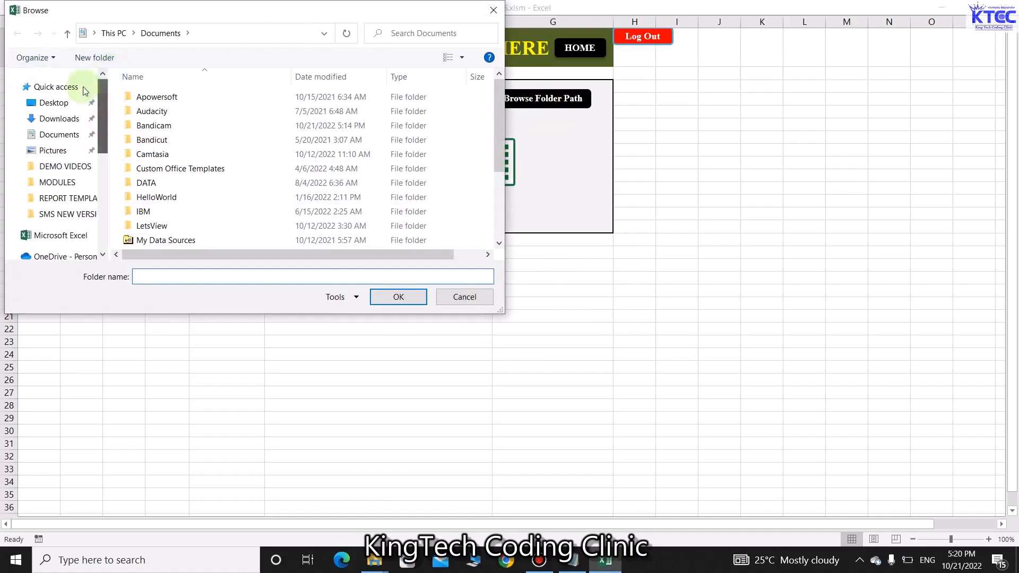
left_click(47, 108)
left_click(152, 142)
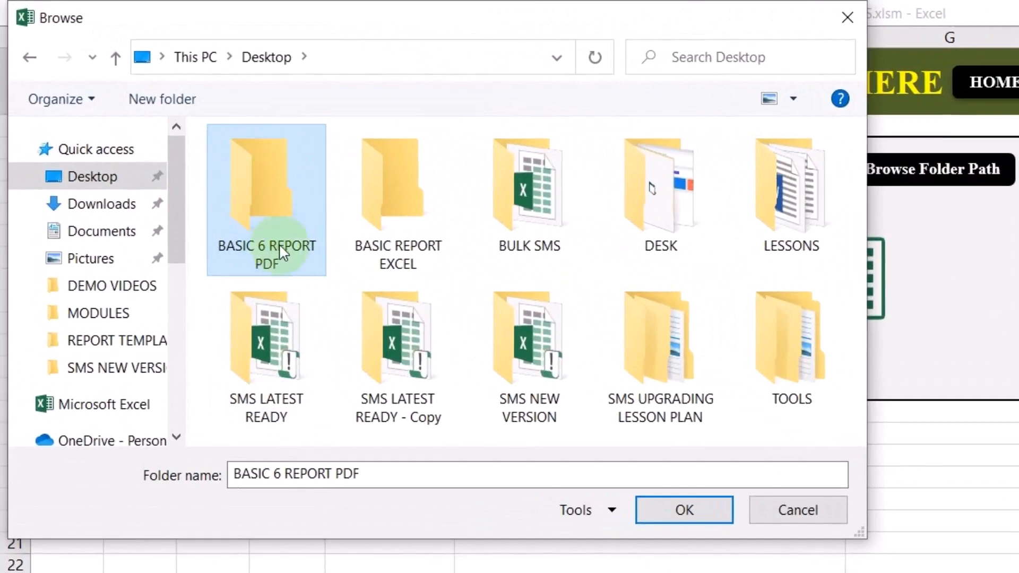
left_click(485, 355)
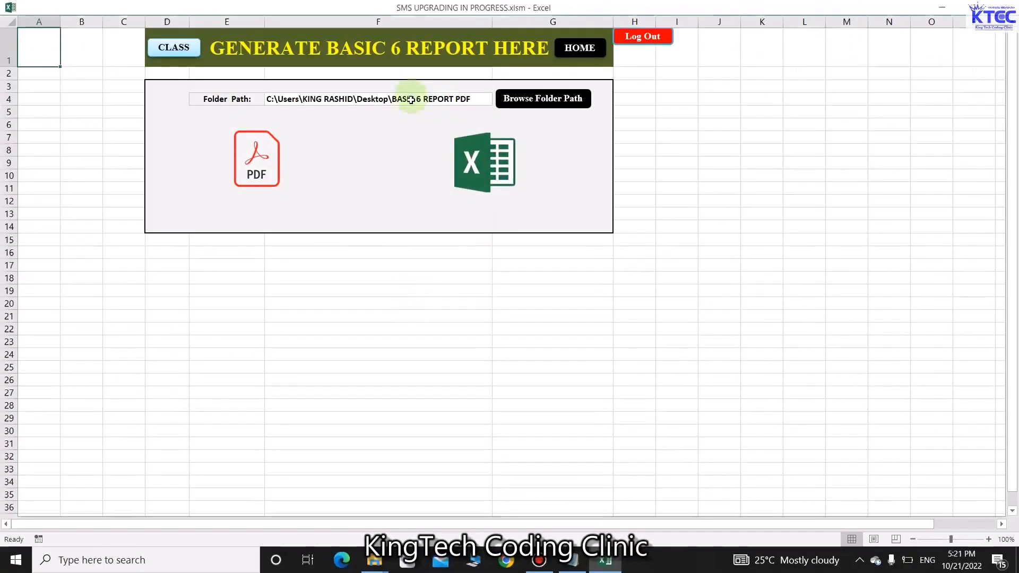
left_click(260, 176)
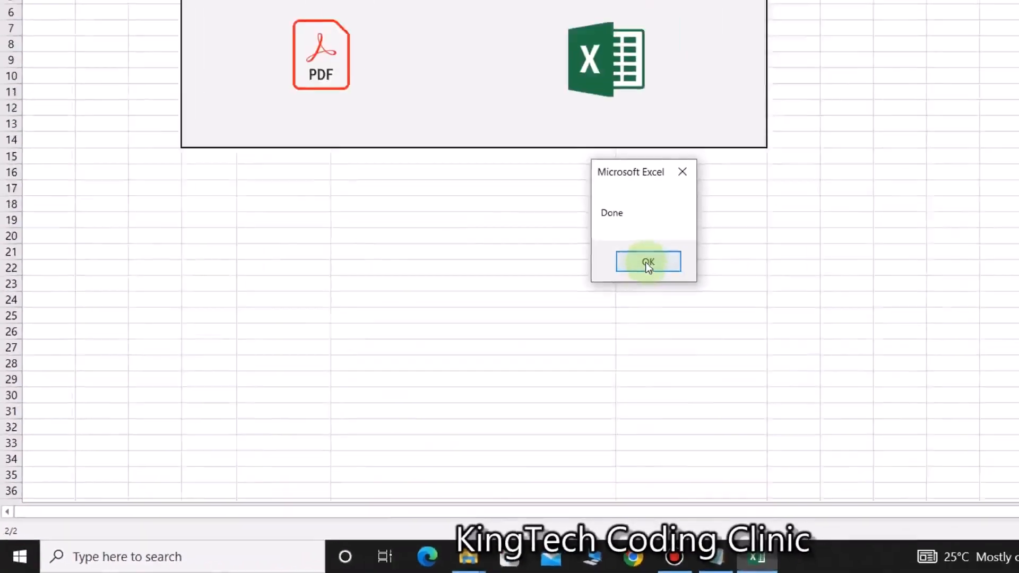
left_click(646, 262)
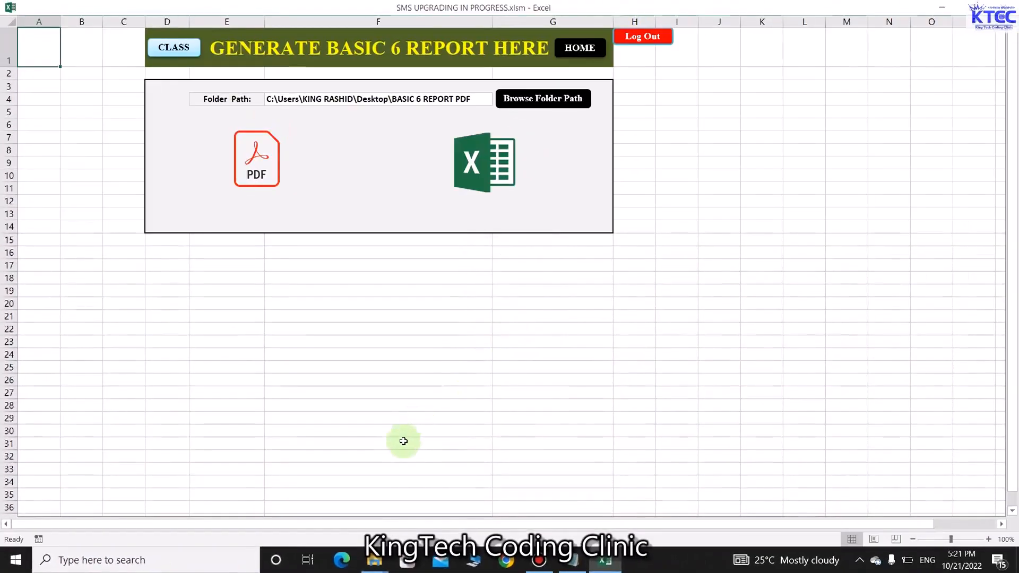
Open the desktop BASIC 6 REPORT PDF folder and the first student's report in Acrobat
left_click(943, 7)
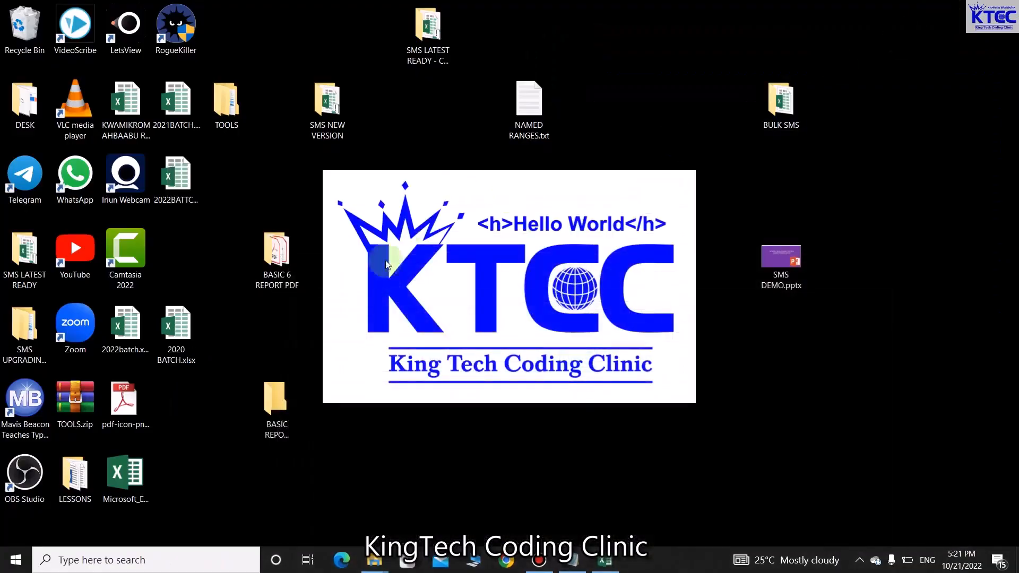
left_click(280, 245)
double_click(281, 245)
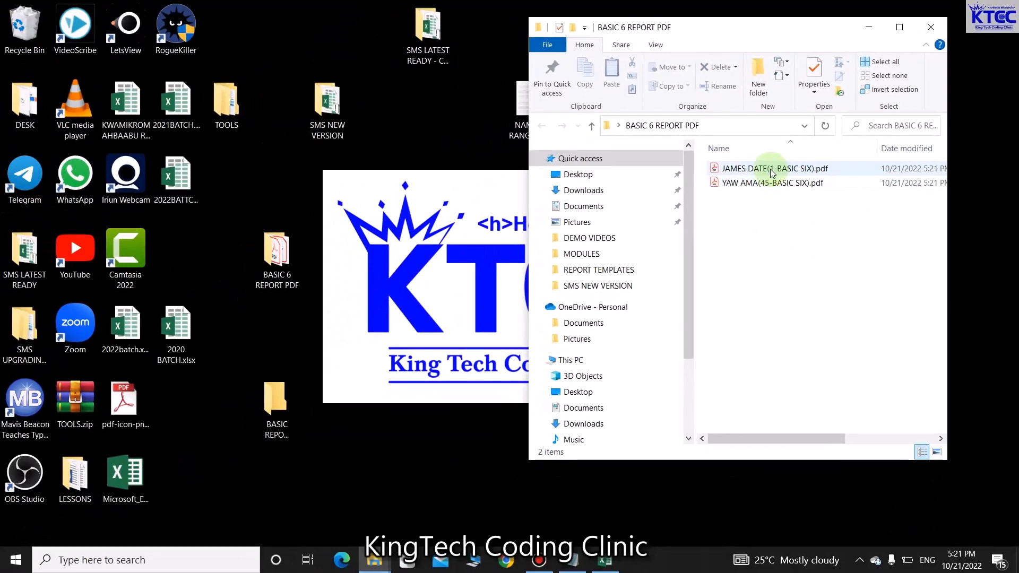
left_click(773, 173)
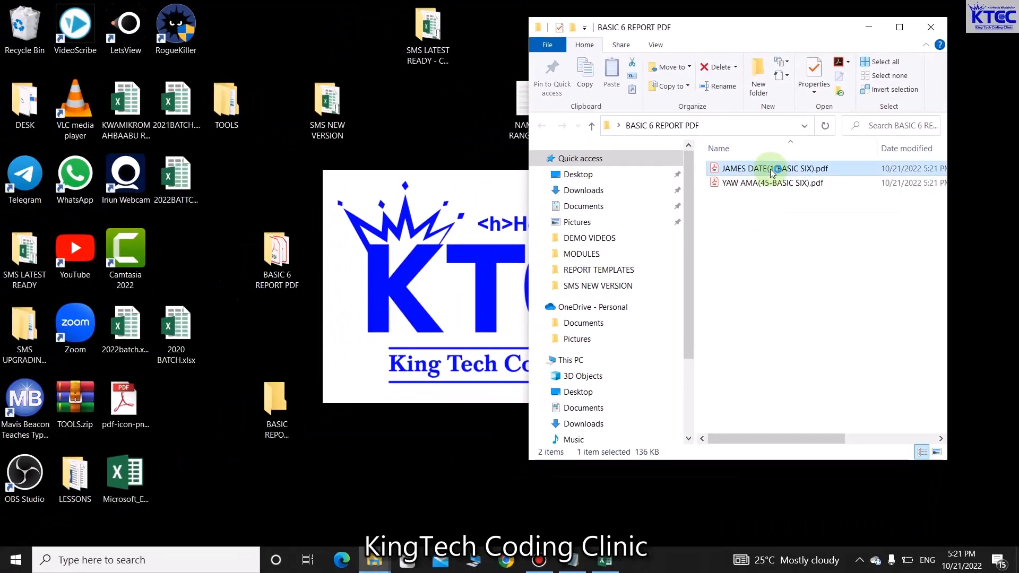
double_click(773, 170)
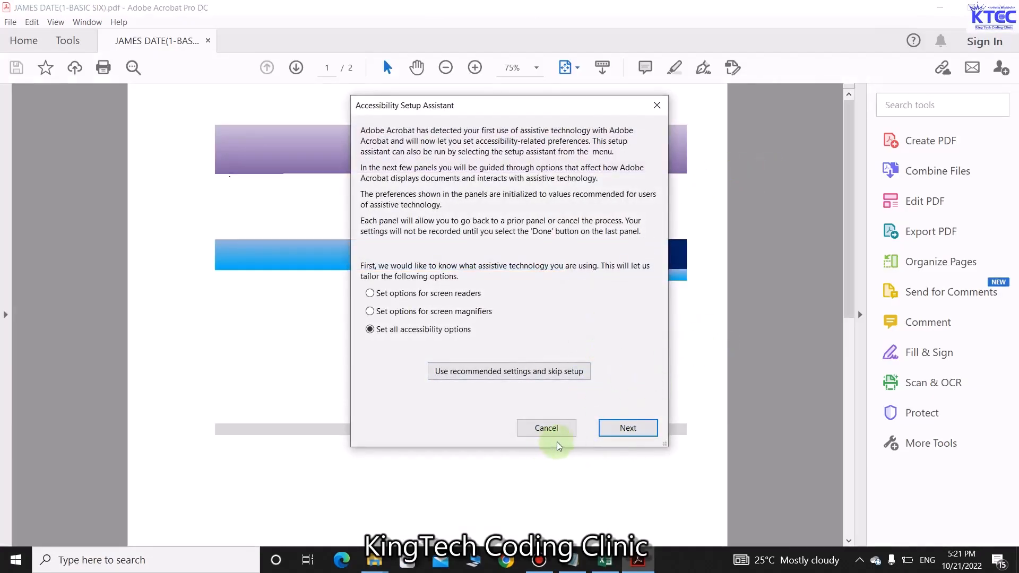
Step through Acrobat's accessibility setup screens to display the first student's report
left_click(623, 428)
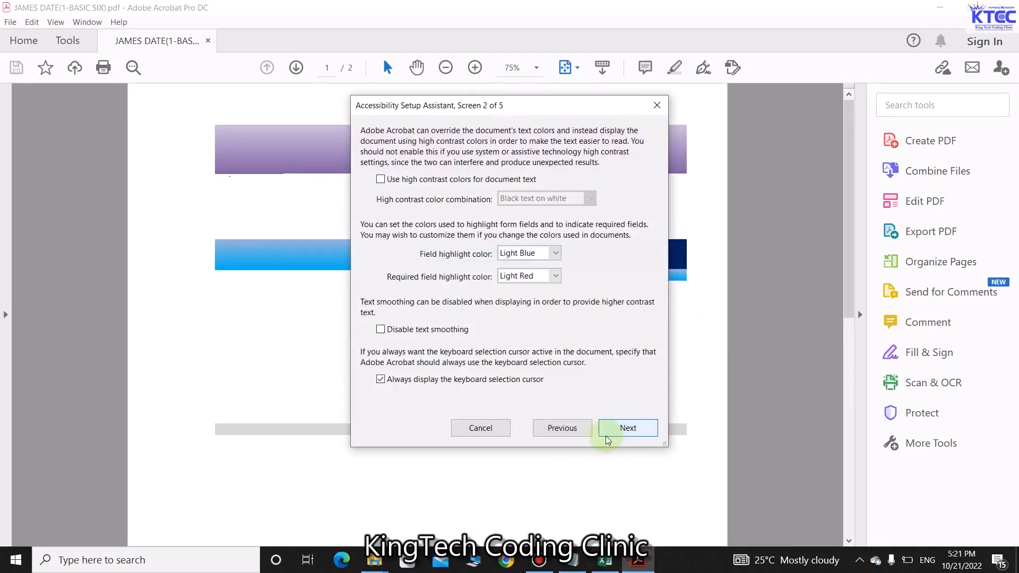
left_click(628, 429)
left_click(628, 431)
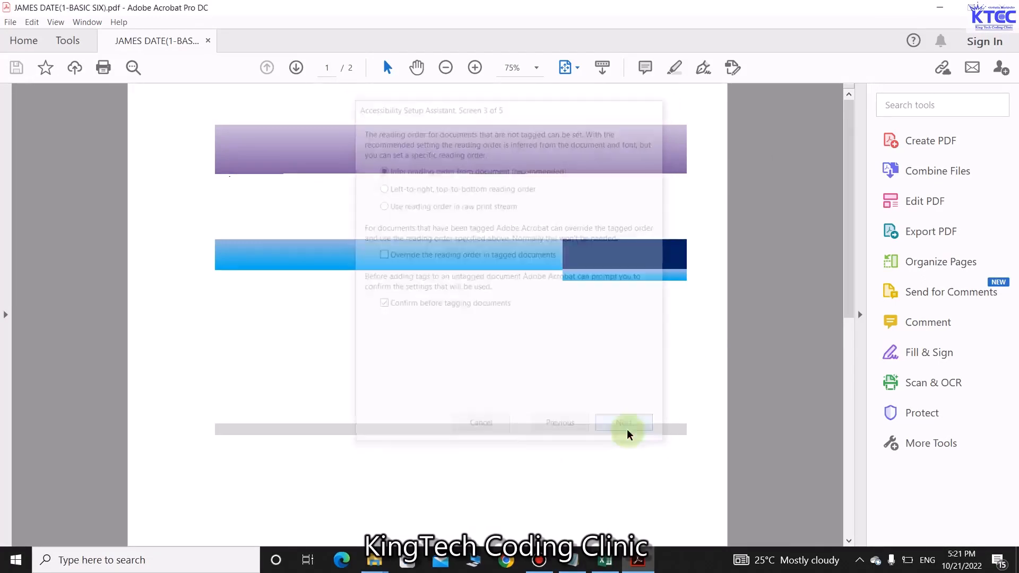
left_click(628, 431)
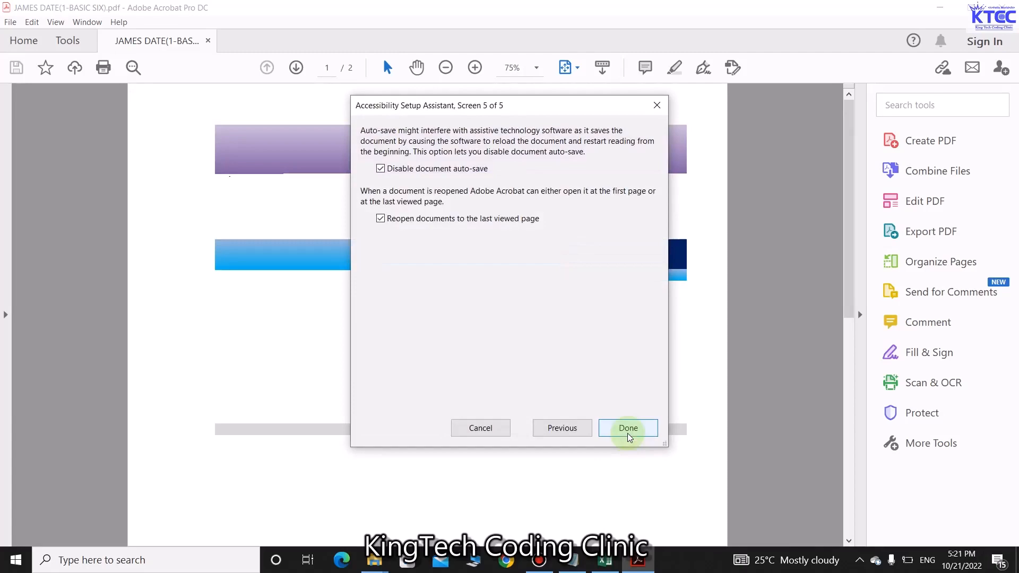
left_click(629, 431)
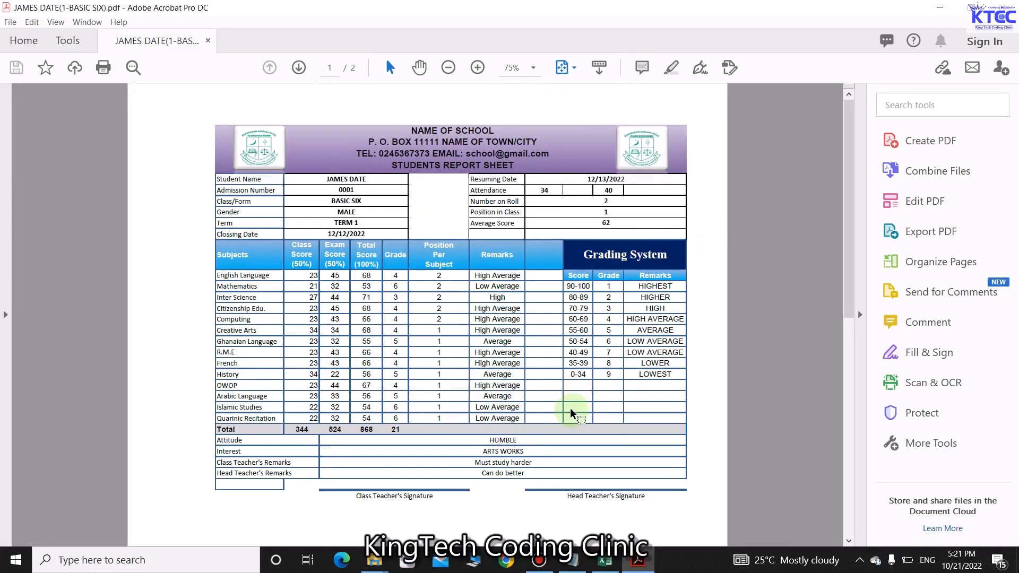
Zoom the first student's report to 104%, scroll through it, and close it
left_click(478, 69)
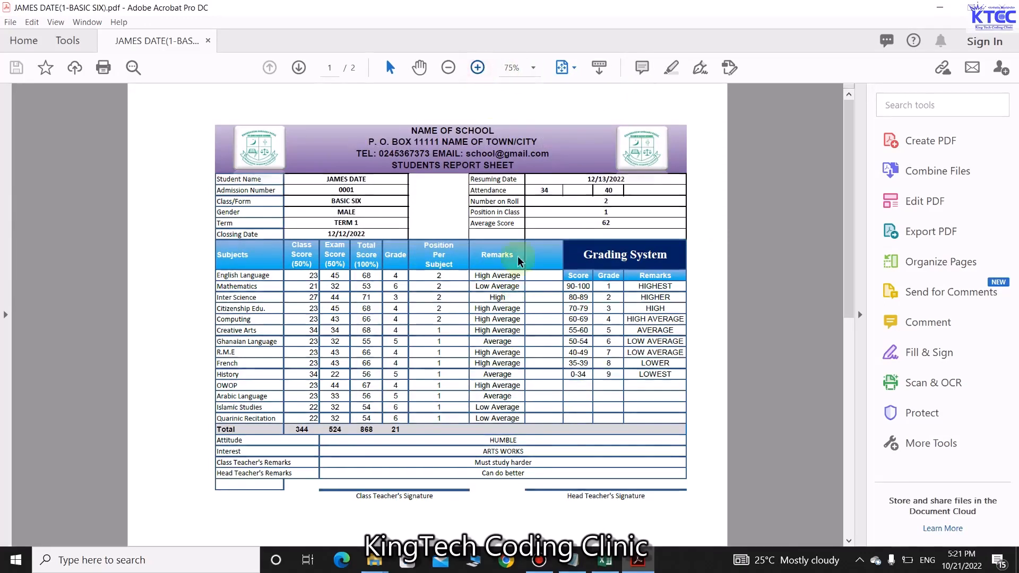
scroll(533, 329, "down", 3)
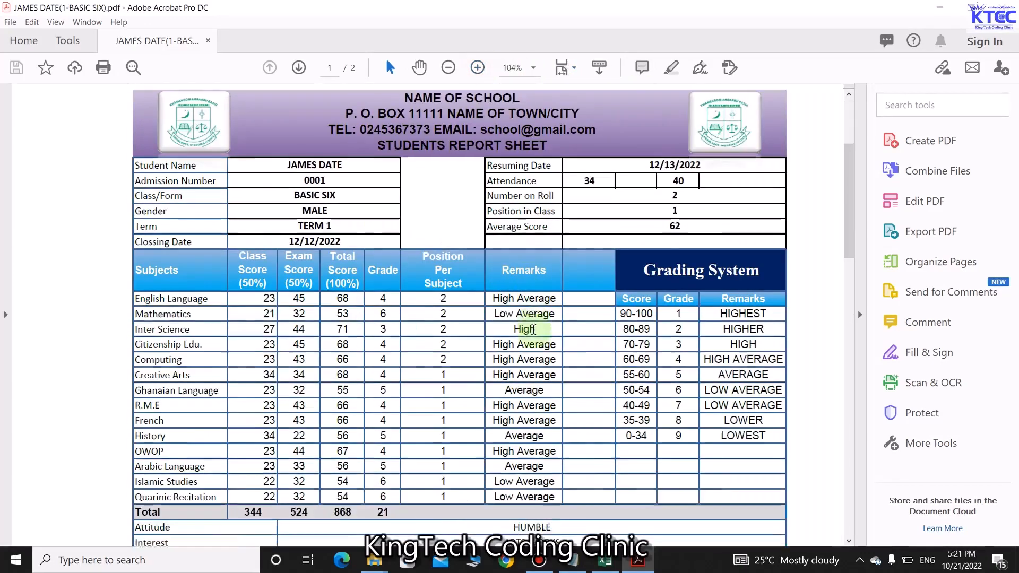
scroll(533, 330, "up", 2)
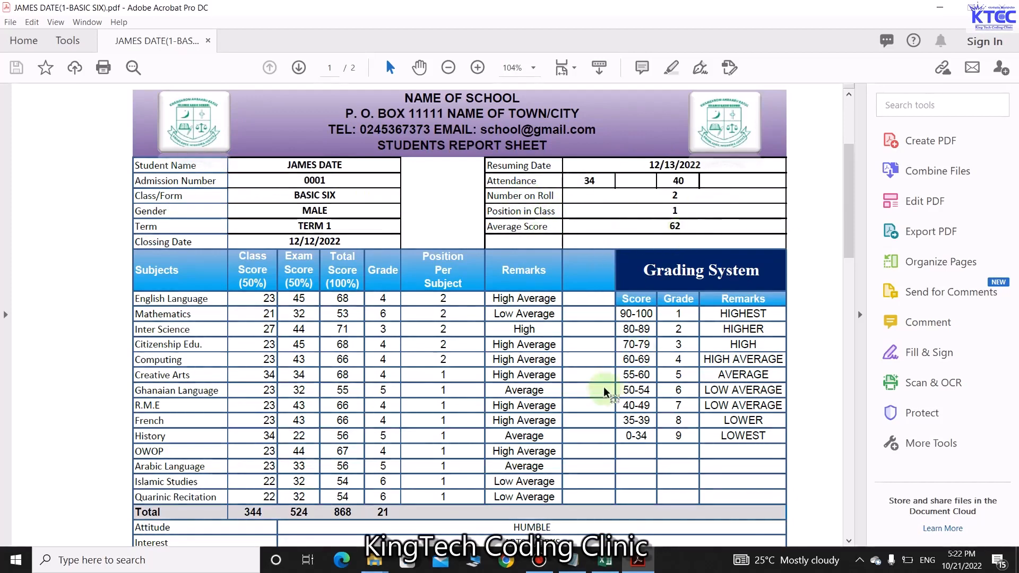
scroll(595, 387, "down", 2)
scroll(573, 364, "down", 6)
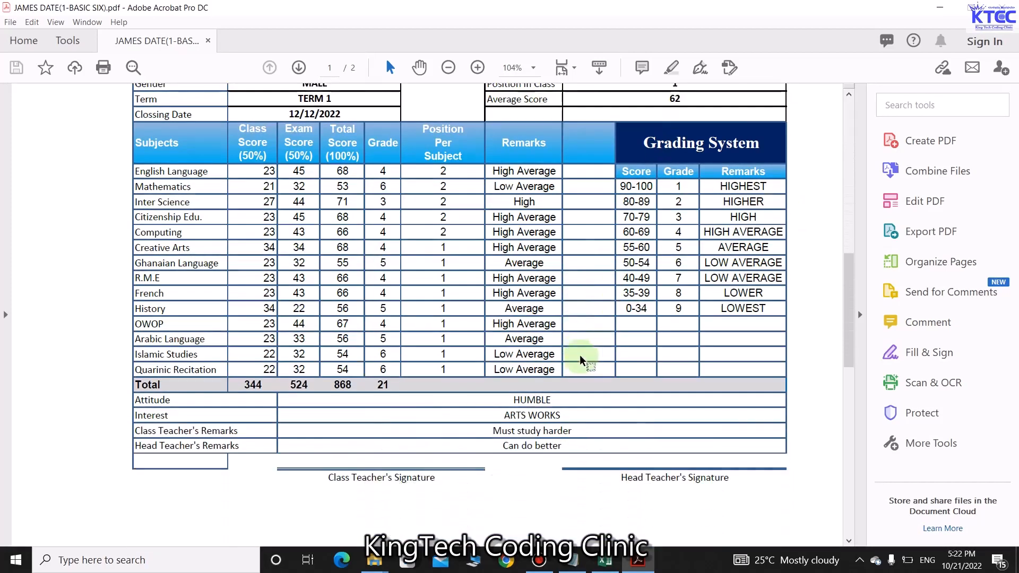
scroll(592, 358, "up", 6)
scroll(595, 355, "up", 4)
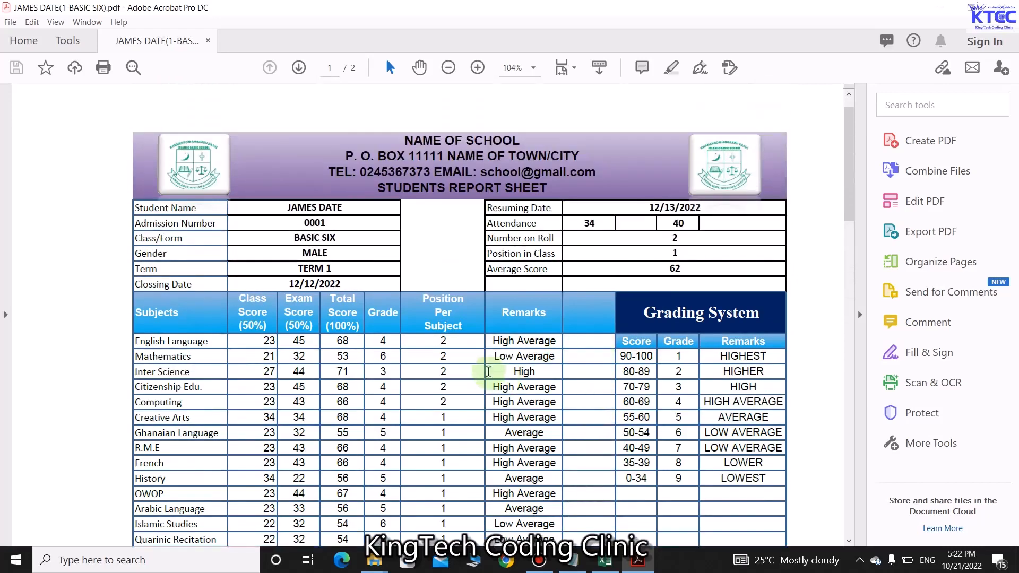
left_click(1005, 7)
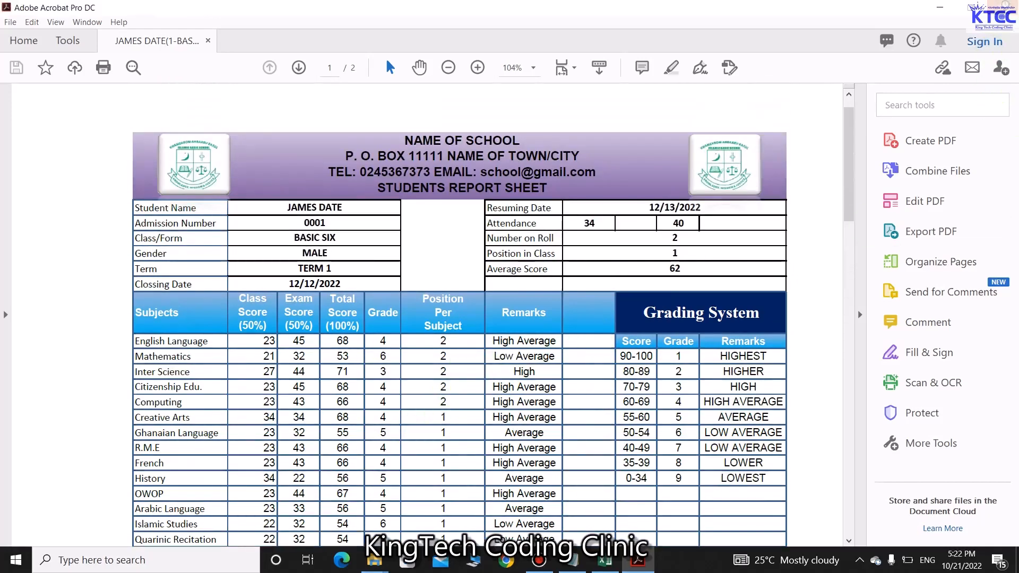
Open the second student's PDF report, enlarge and scroll through it, then close Acrobat
double_click(793, 187)
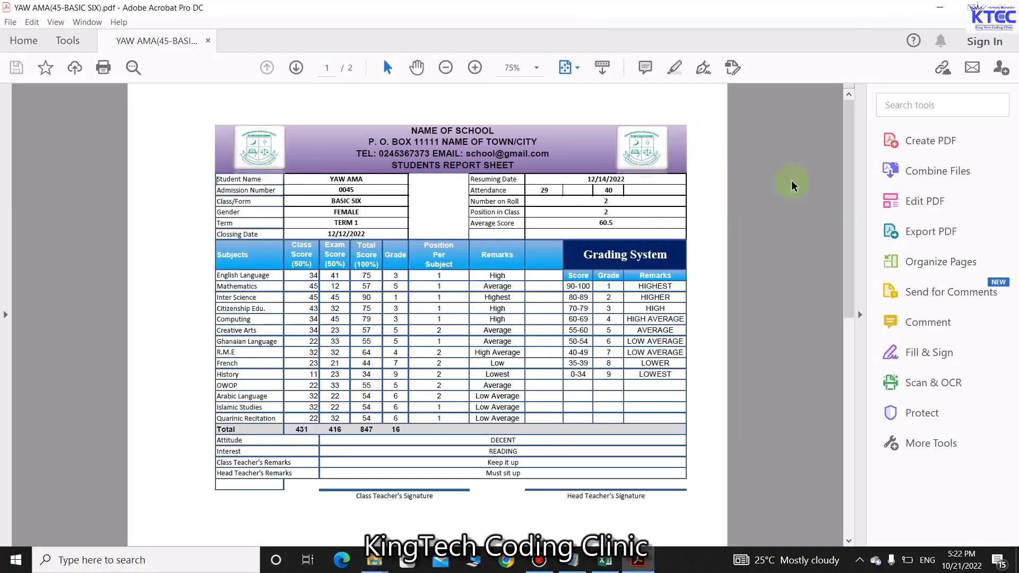
left_click(475, 68)
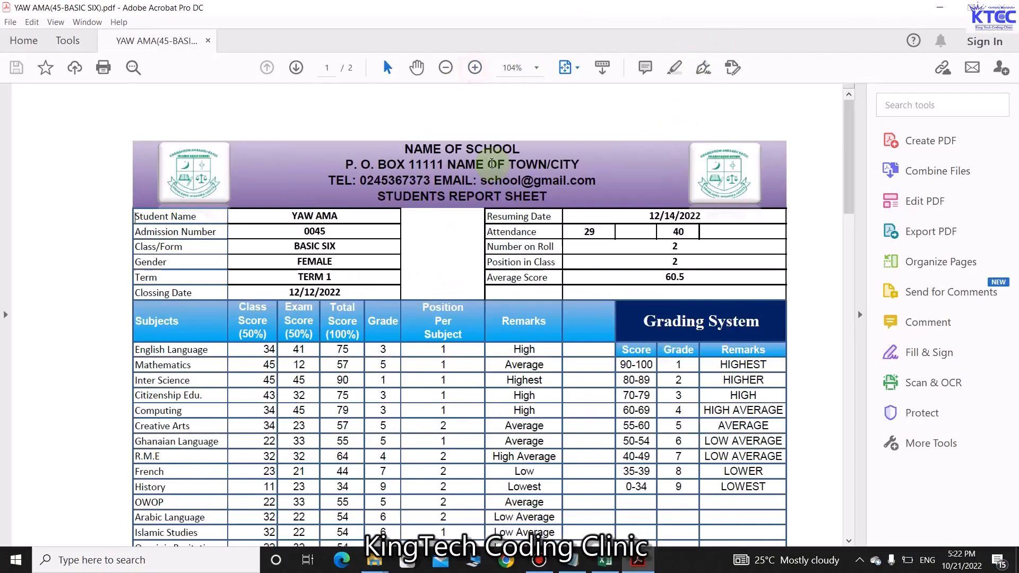
scroll(544, 423, "down", 3)
scroll(531, 422, "up", 4)
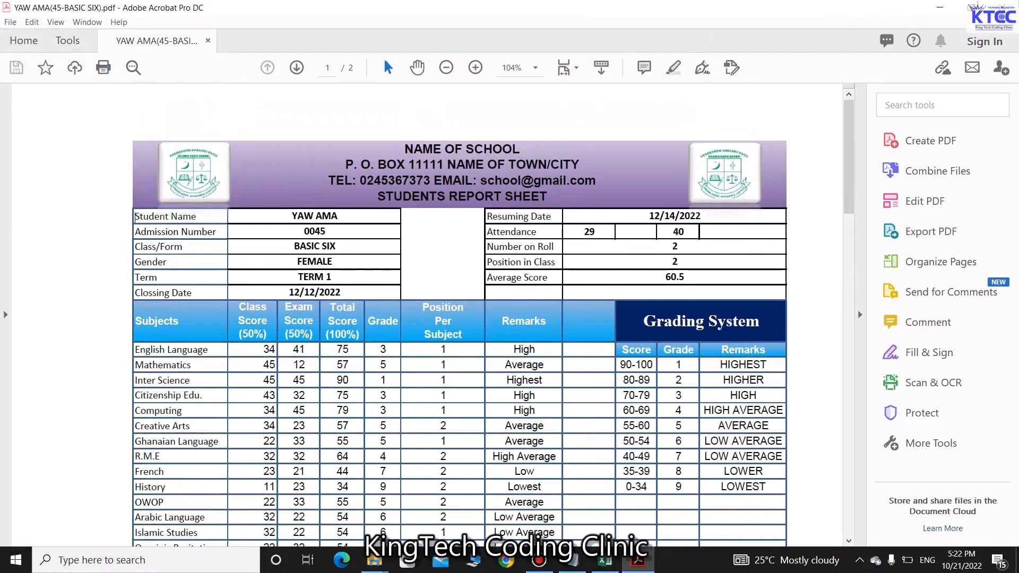
left_click(1005, 8)
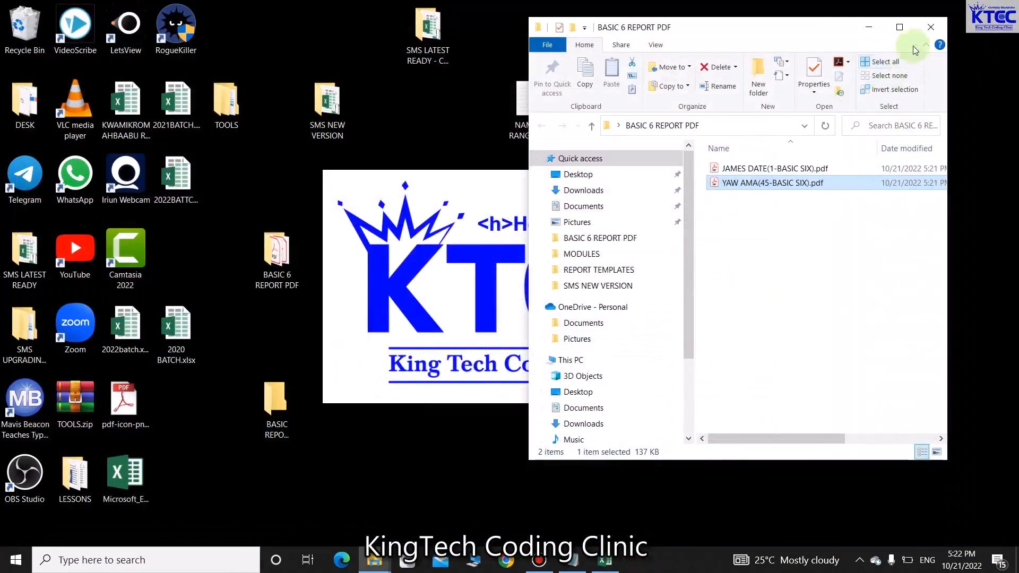
Close the report folder, restore the school workbook, dismiss the Done message, and minimize Excel
left_click(932, 27)
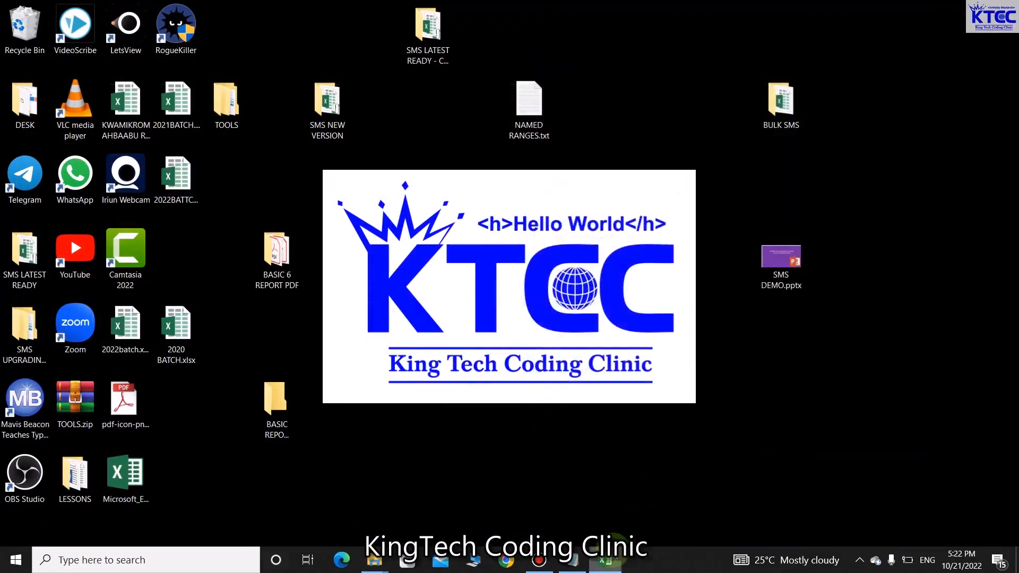
left_click(606, 561)
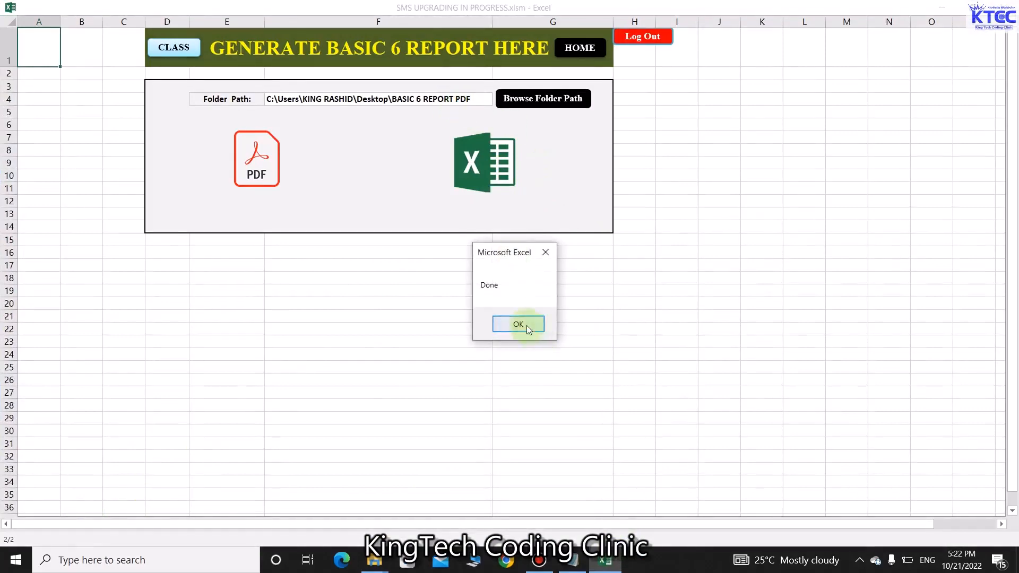
left_click(518, 324)
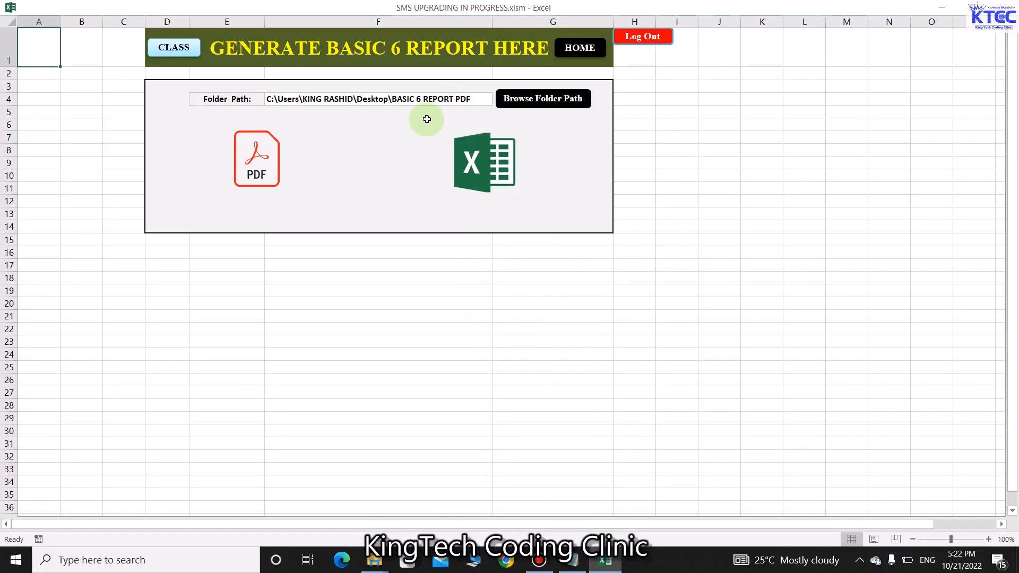
left_click(942, 8)
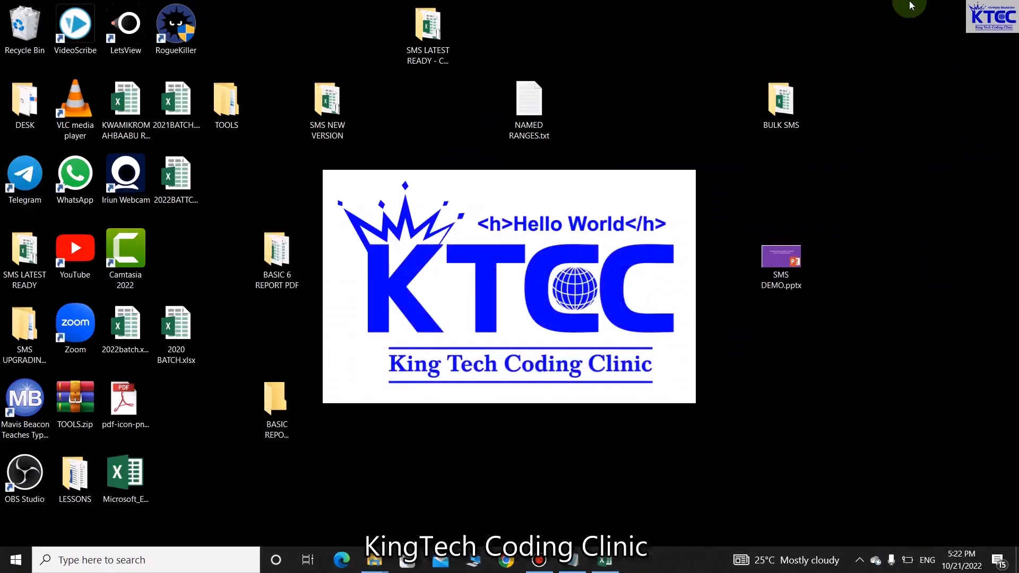
Open the first student's .xlsx report from the BASIC 6 REPORT PDF folder, review it, then close it
double_click(284, 259)
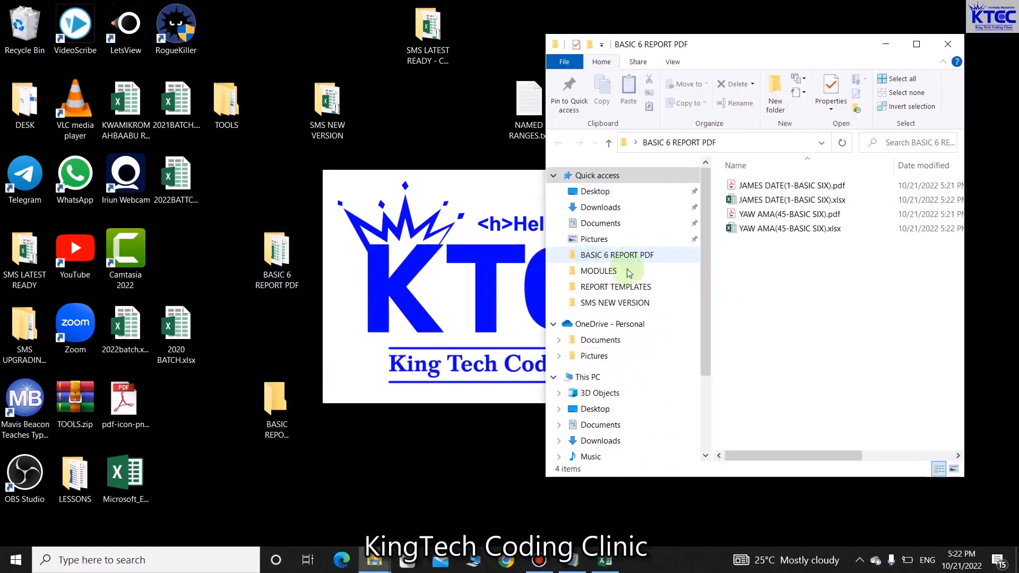
double_click(784, 200)
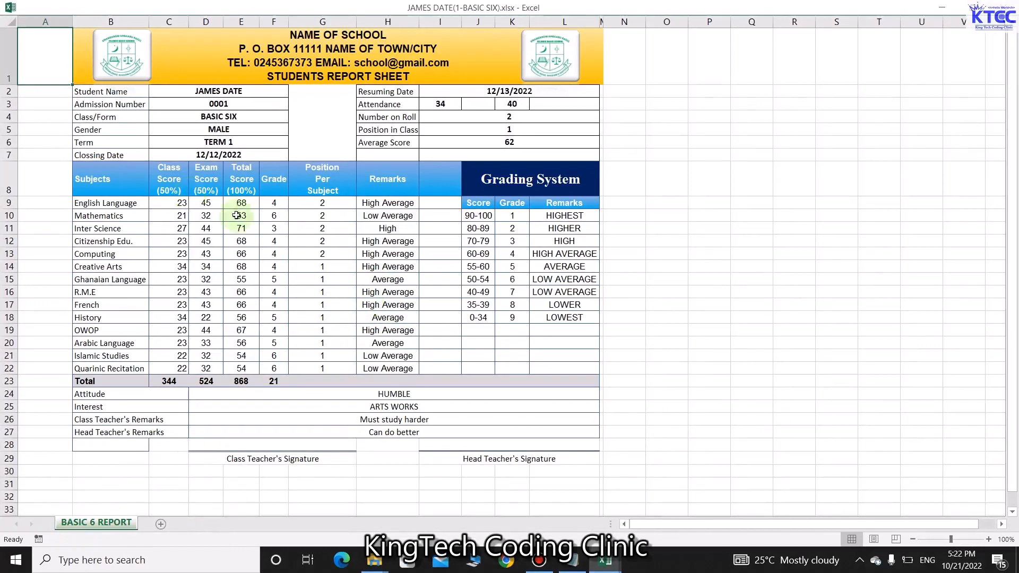
left_click(945, 14)
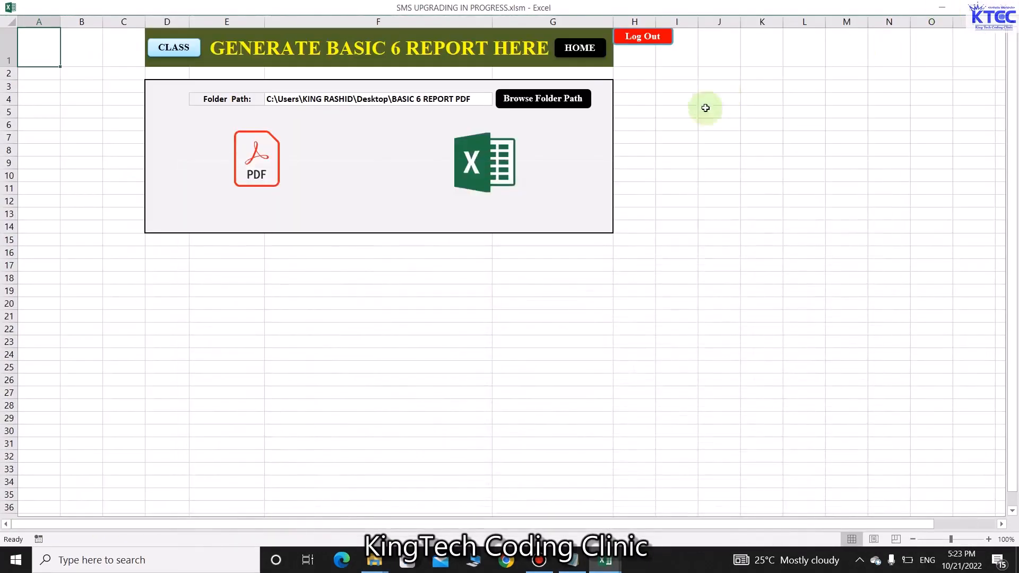
left_click(943, 14)
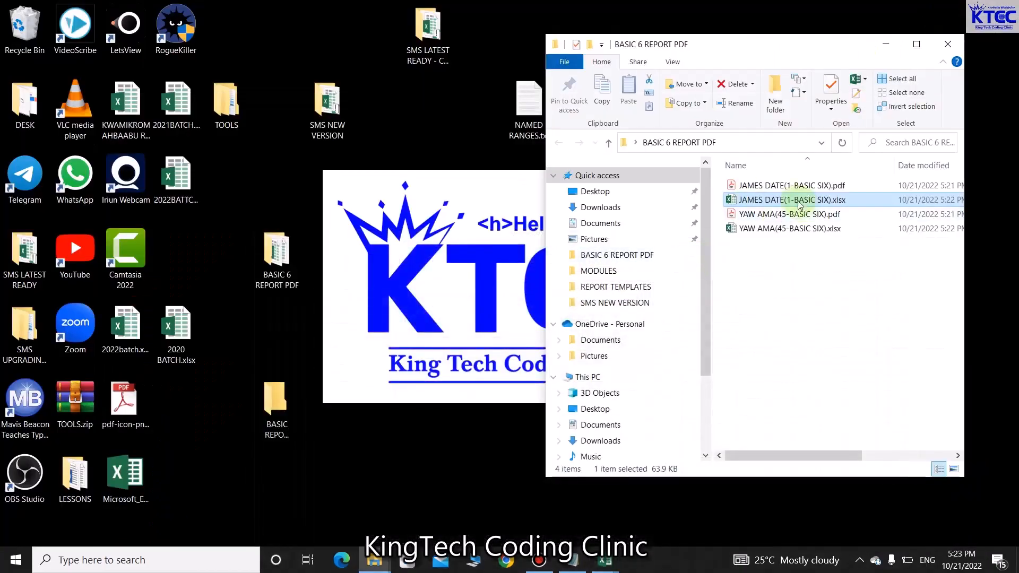
left_click(607, 568)
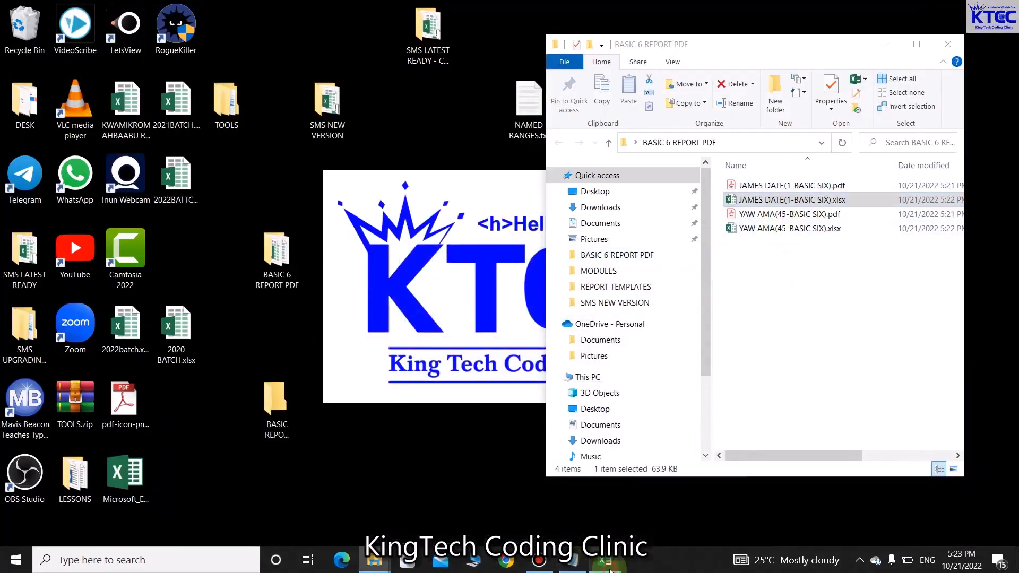
left_click(662, 525)
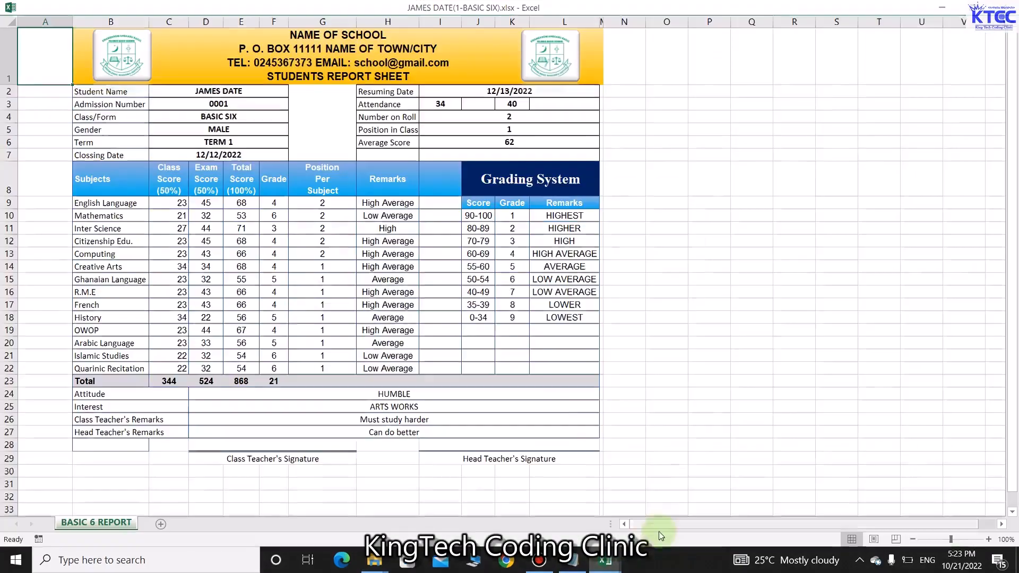
left_click(1006, 7)
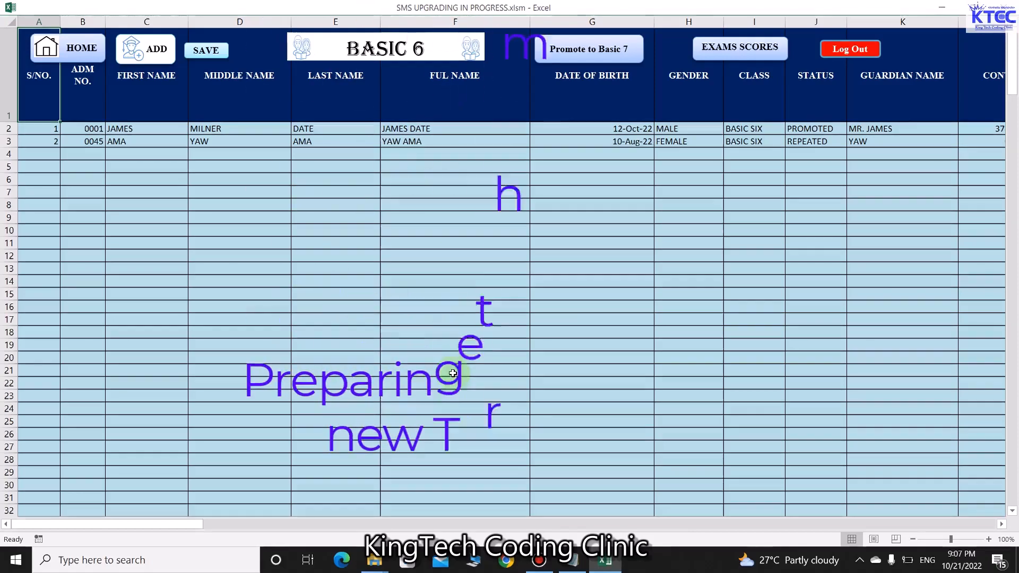
Switch from the BASIC 6 class sheet to its EXAMS SCORES sheet
left_click(755, 50)
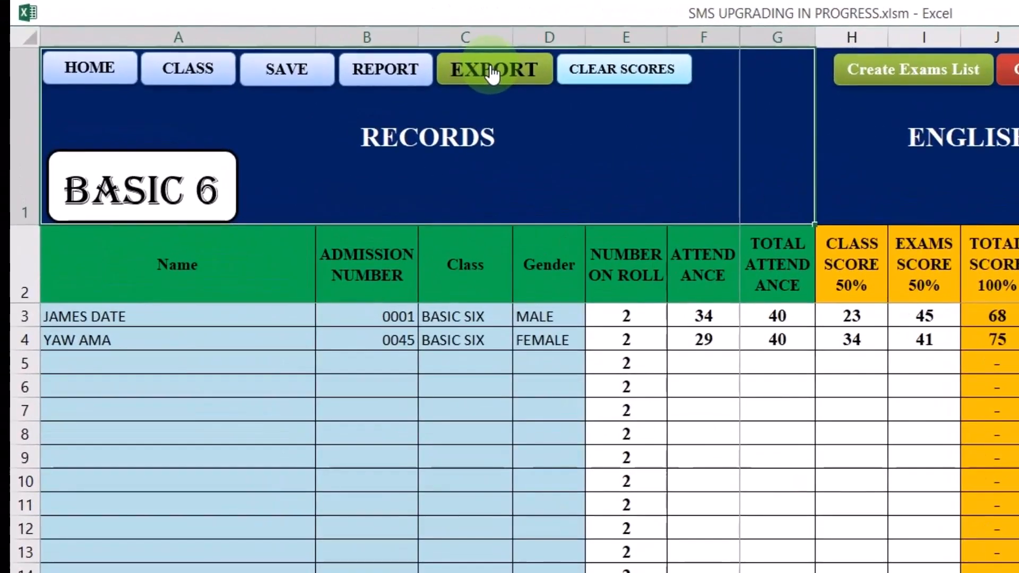
Export the BASIC 6 scores to Book1, then close that copy with Don't Save
left_click(493, 75)
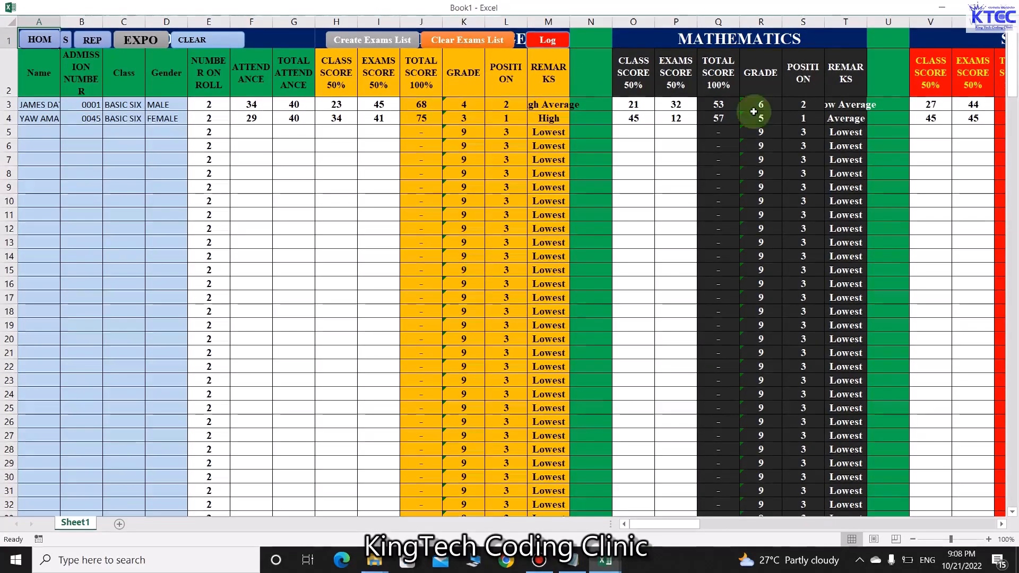
left_click(1006, 6)
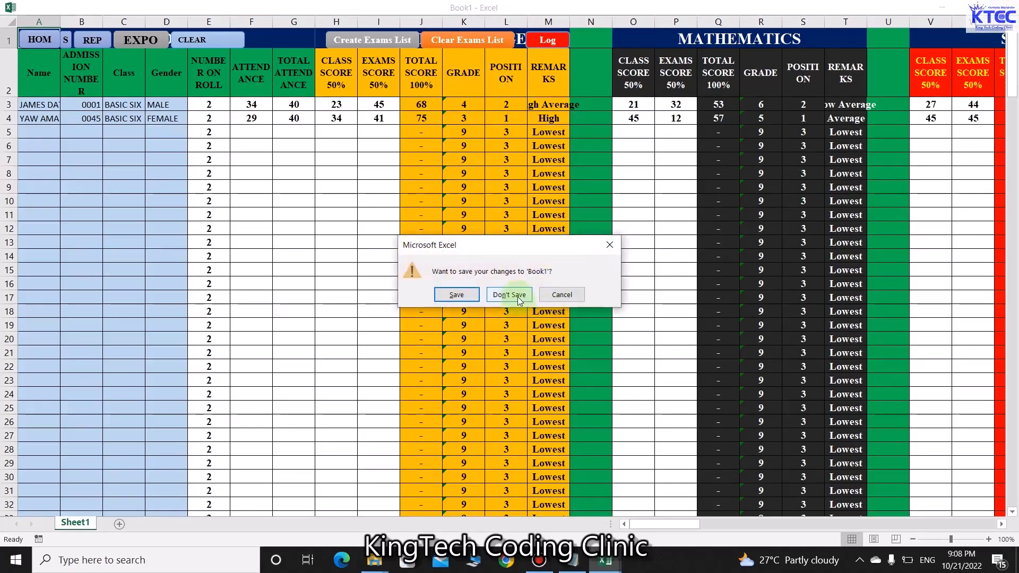
left_click(510, 295)
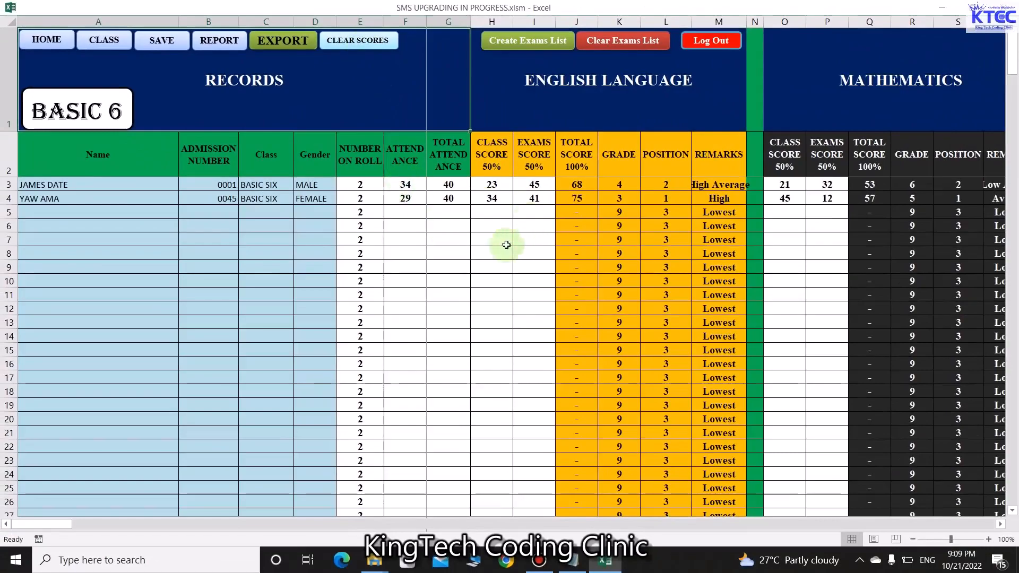
Clear all BASIC 6 exam scores, confirming with Yes and dismissing the success message
left_click(358, 41)
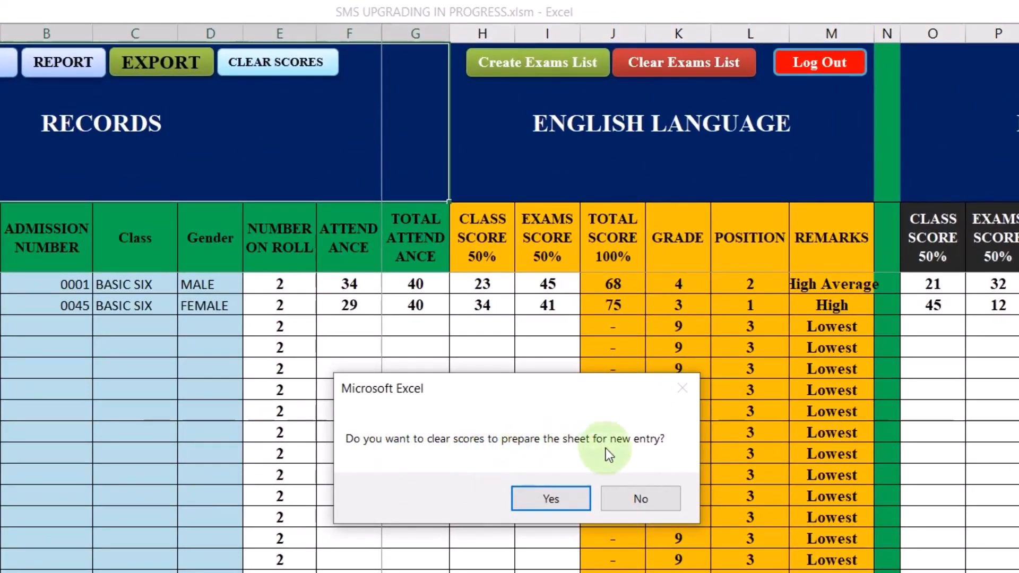
left_click(643, 499)
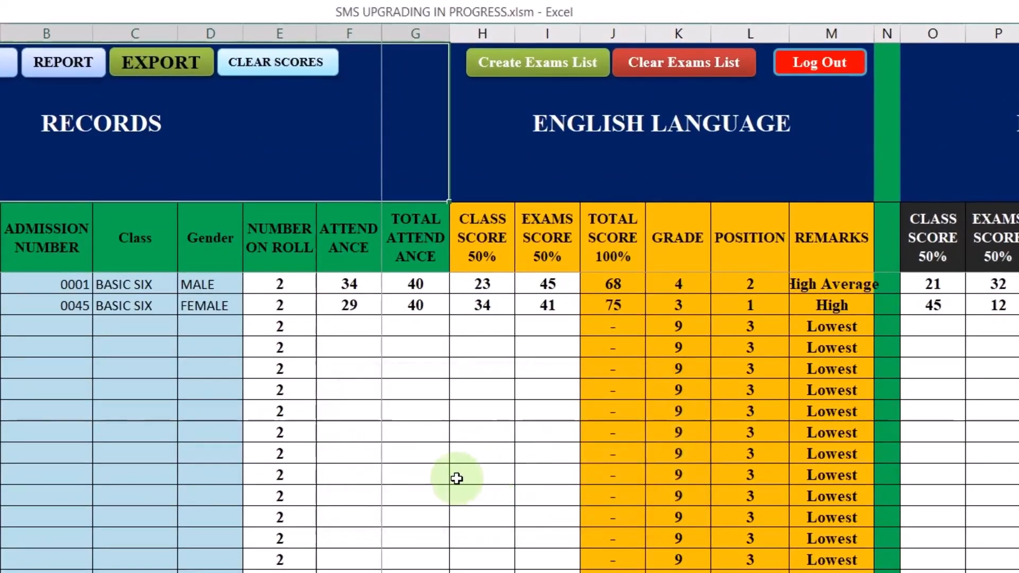
left_click(289, 68)
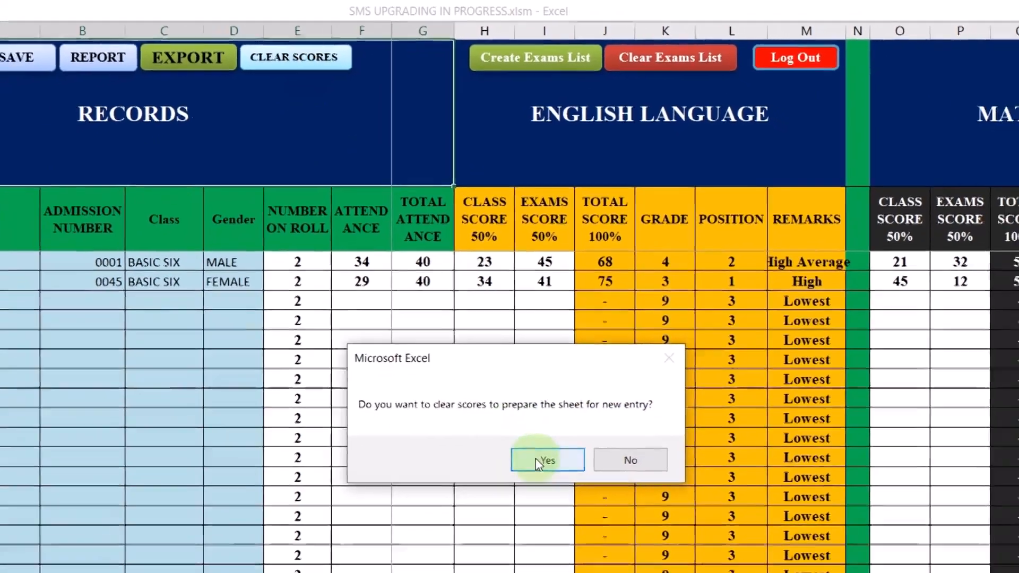
left_click(537, 497)
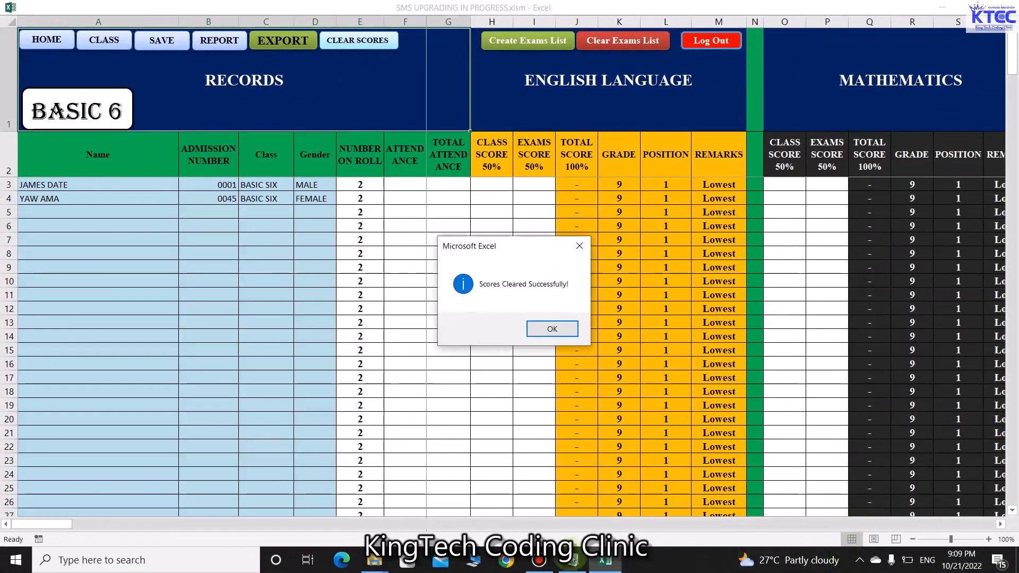
left_click(536, 332)
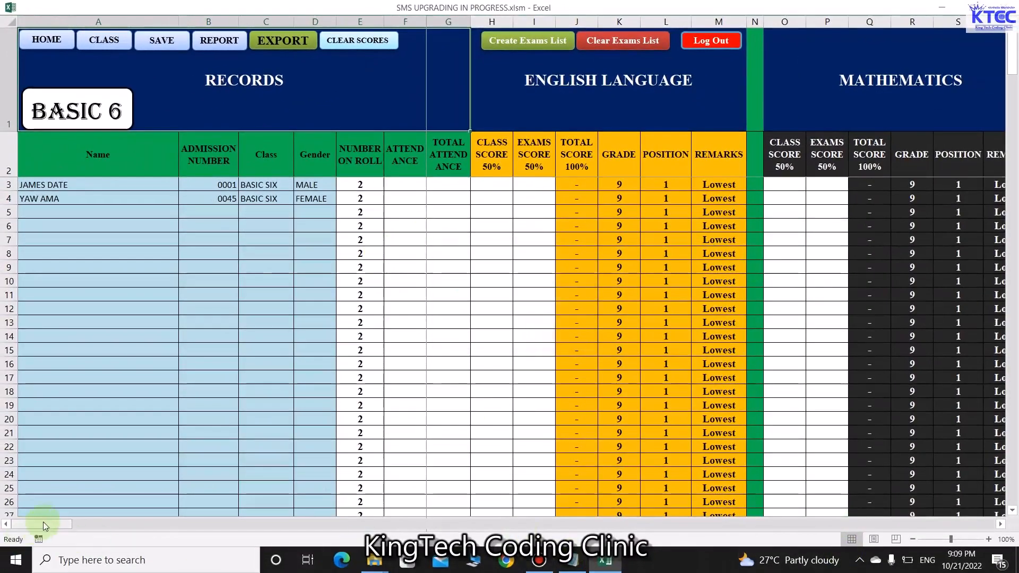
left_click_drag(46, 525, 55, 552)
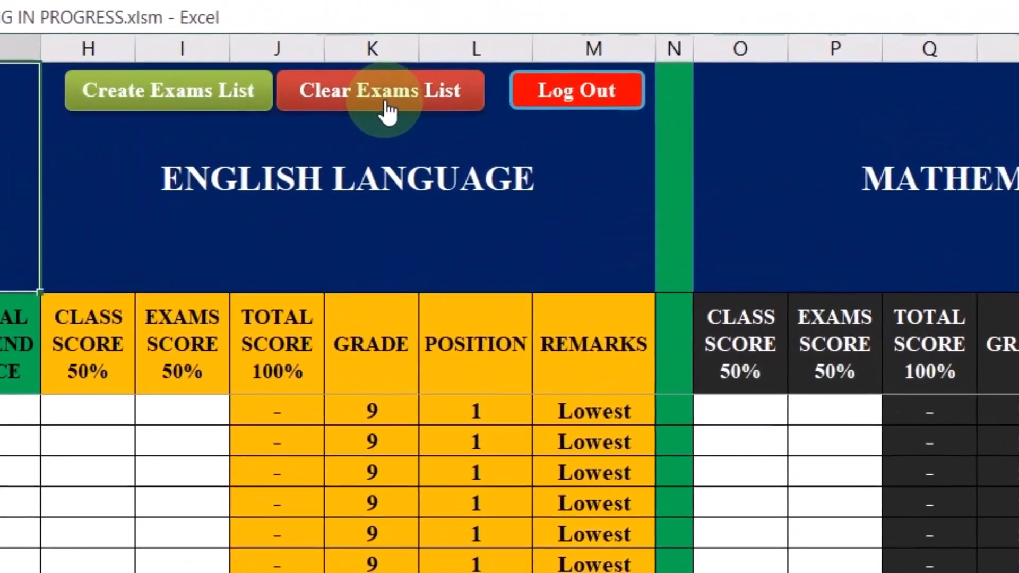
Clear the BASIC 6 exams list, confirming with Yes and acknowledging the success message
left_click(387, 109)
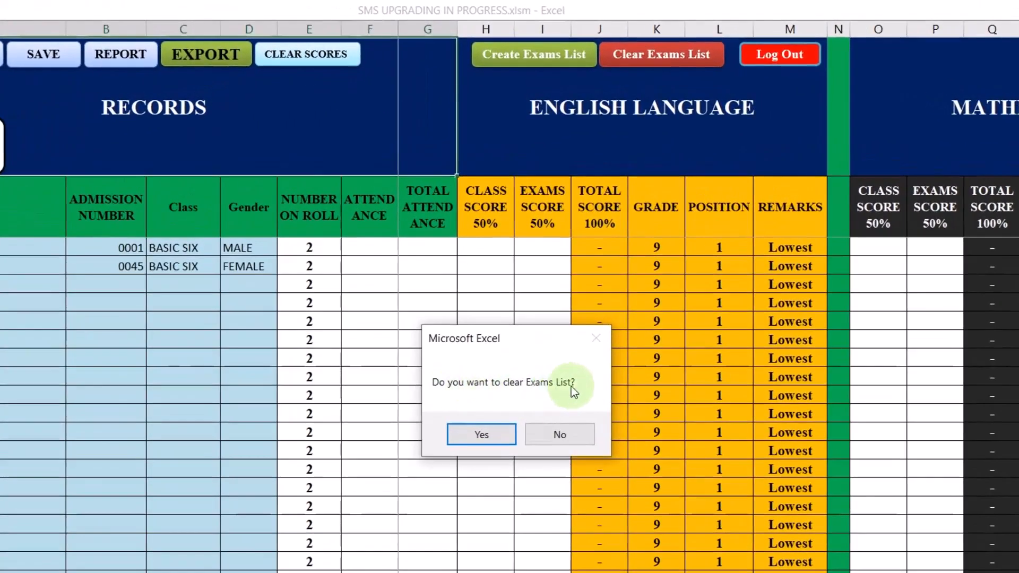
left_click(560, 443)
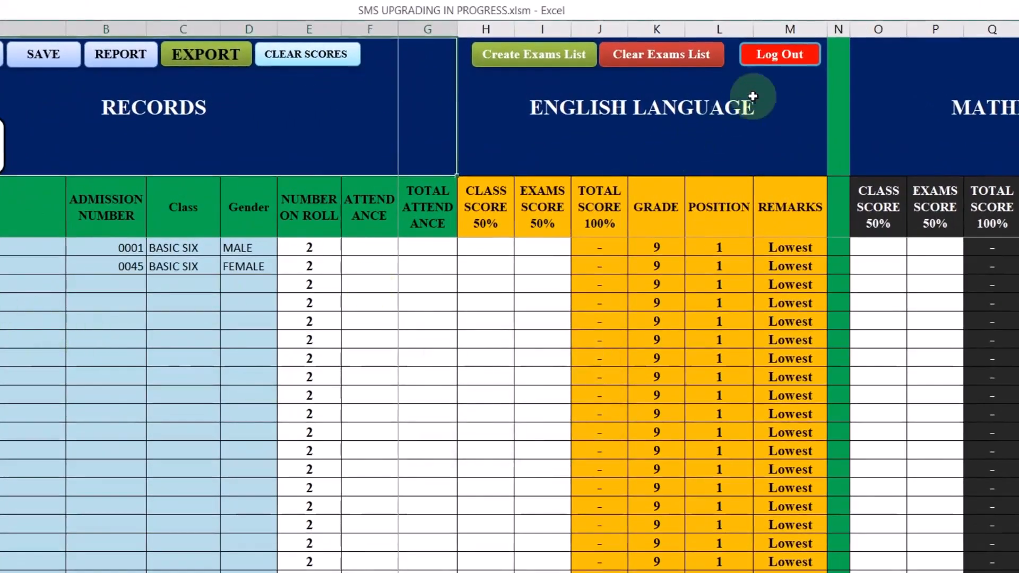
left_click(667, 61)
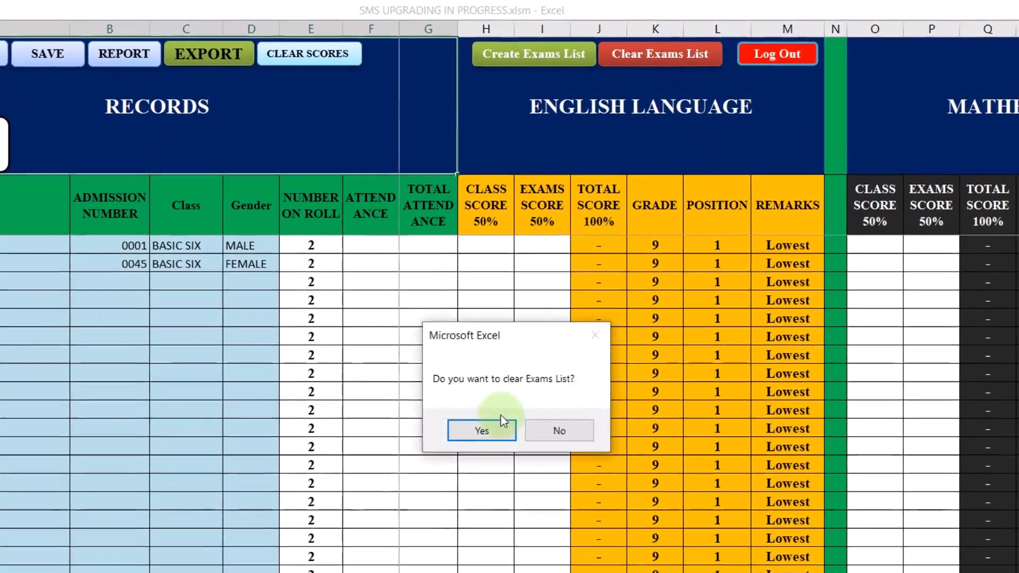
left_click(481, 434)
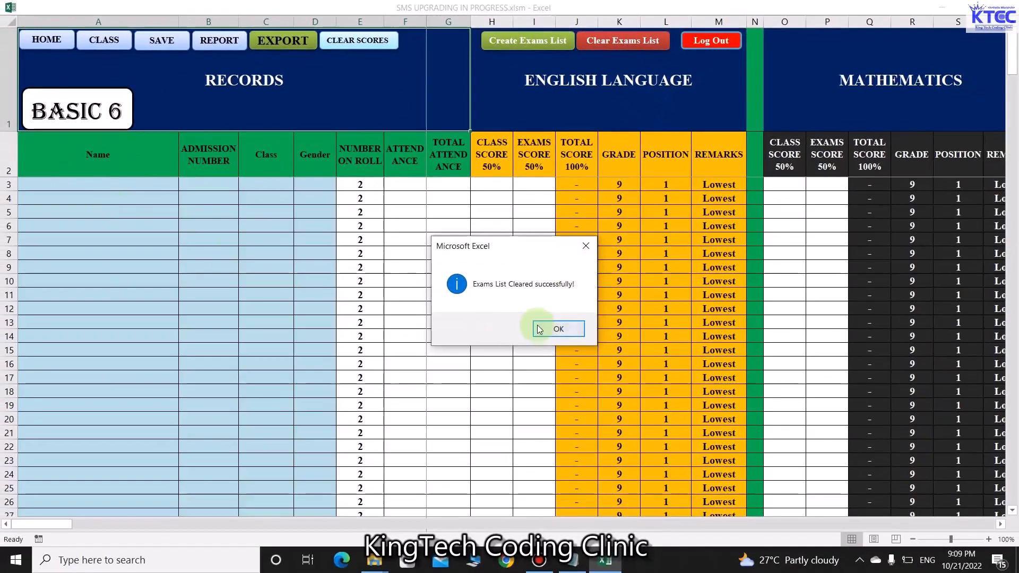
left_click(540, 329)
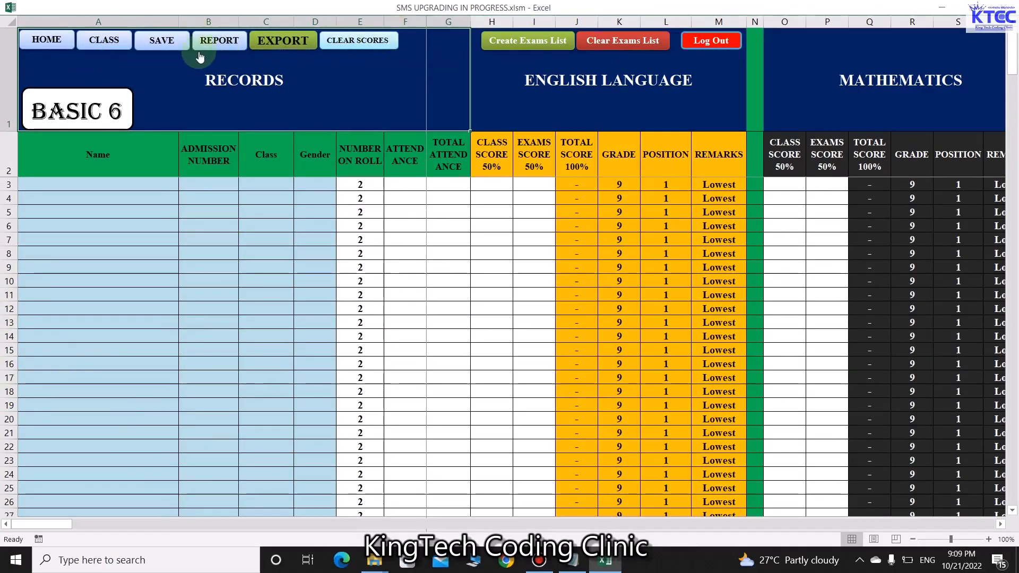
On the BASIC 6 records sheet, enter new full names for both students in F2 and F3
left_click(121, 43)
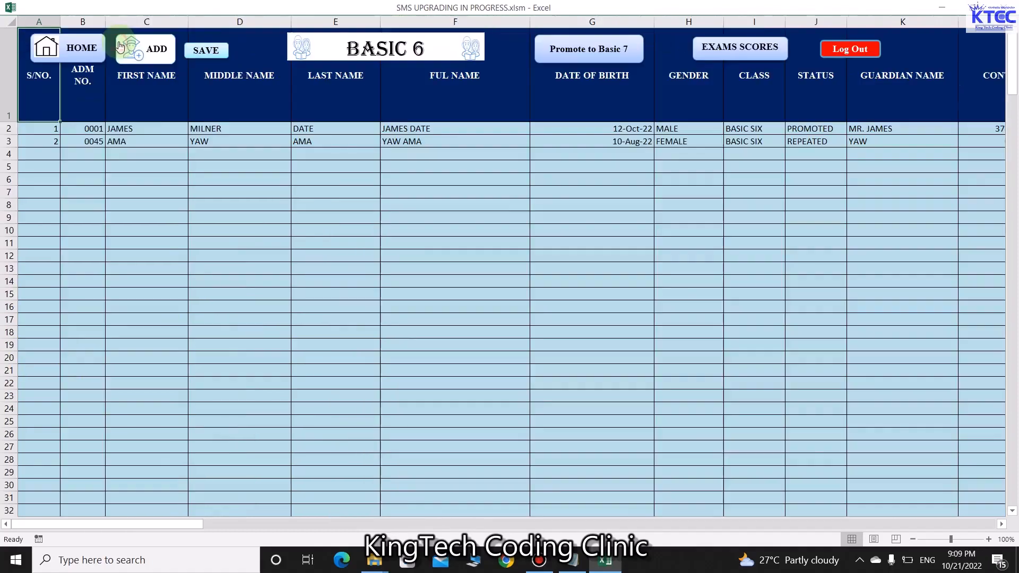
left_click(136, 128)
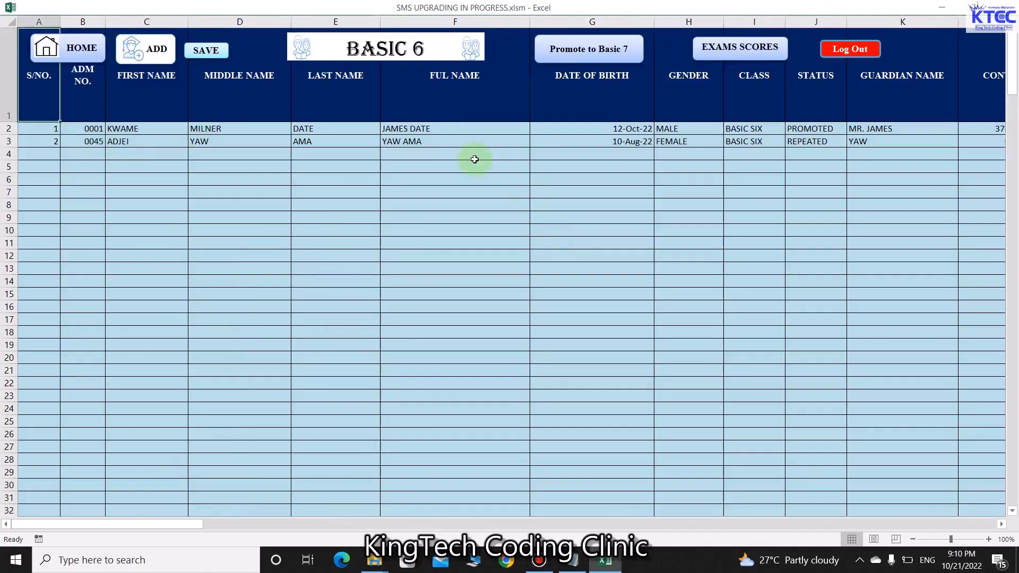
left_click(460, 129)
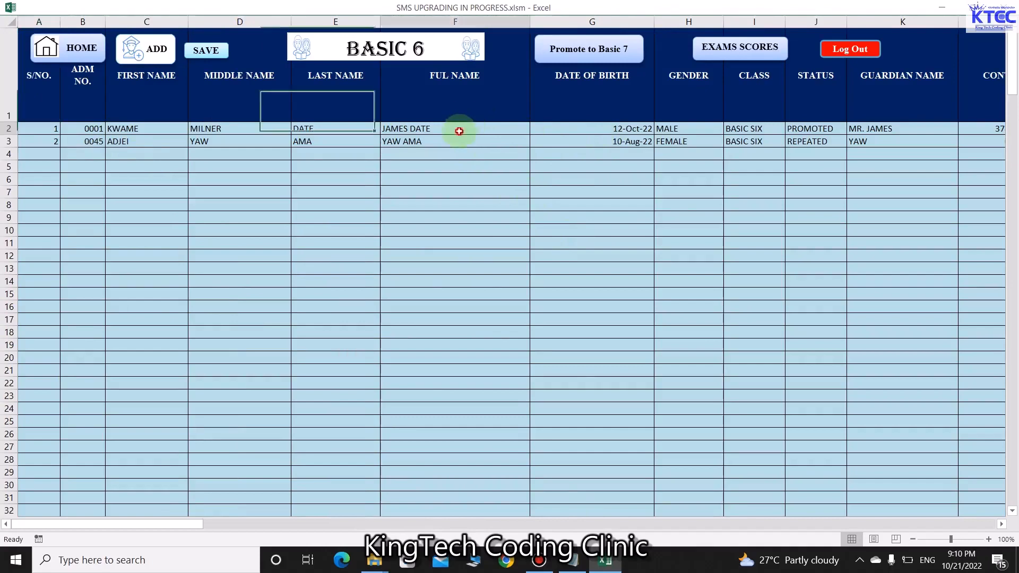
type("KW")
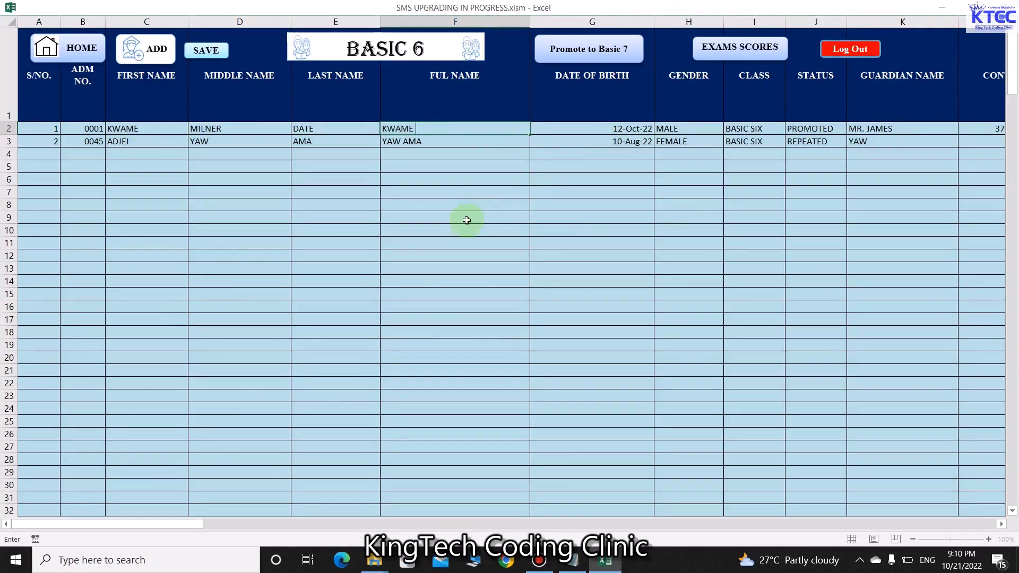
left_click(466, 220)
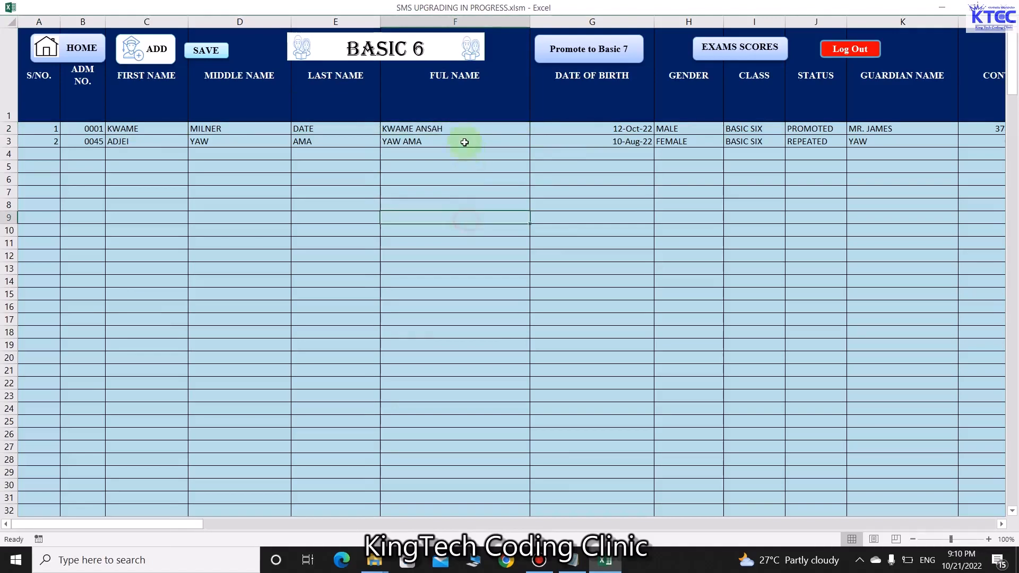
left_click(445, 143)
type("ADJEI")
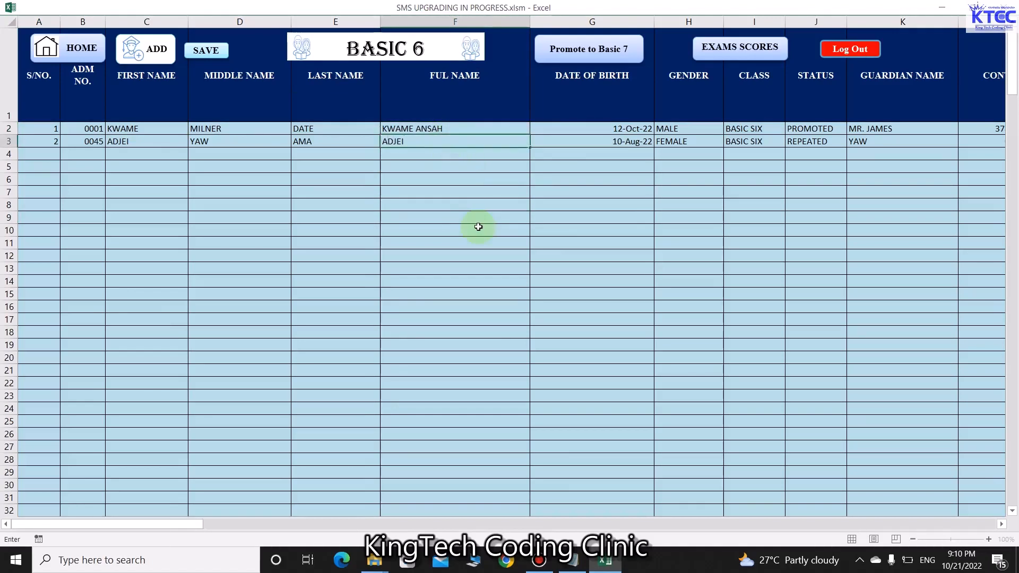
left_click(478, 227)
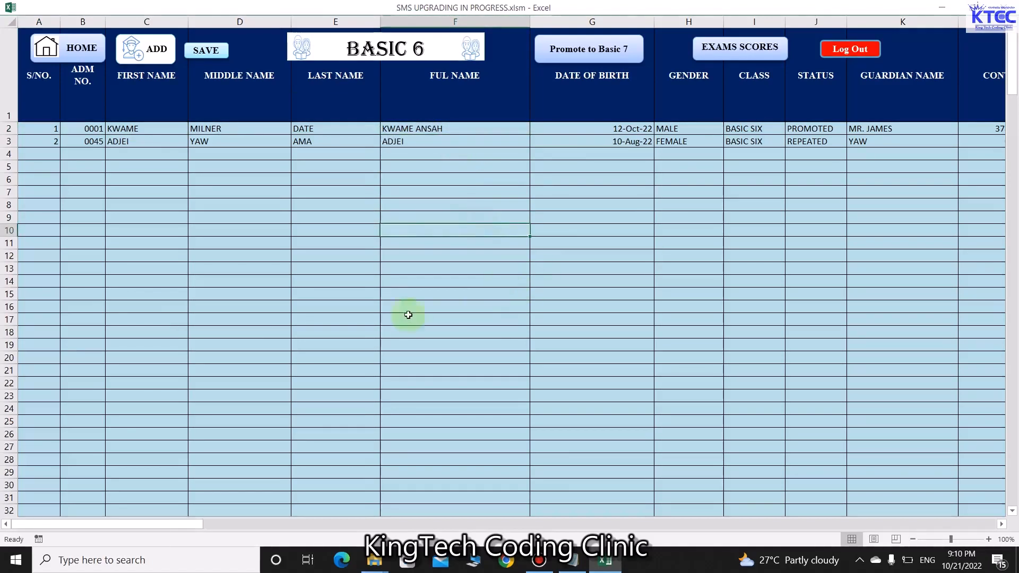
Save the workbook past the privacy warning and open the exam scores sheet
left_click(195, 52)
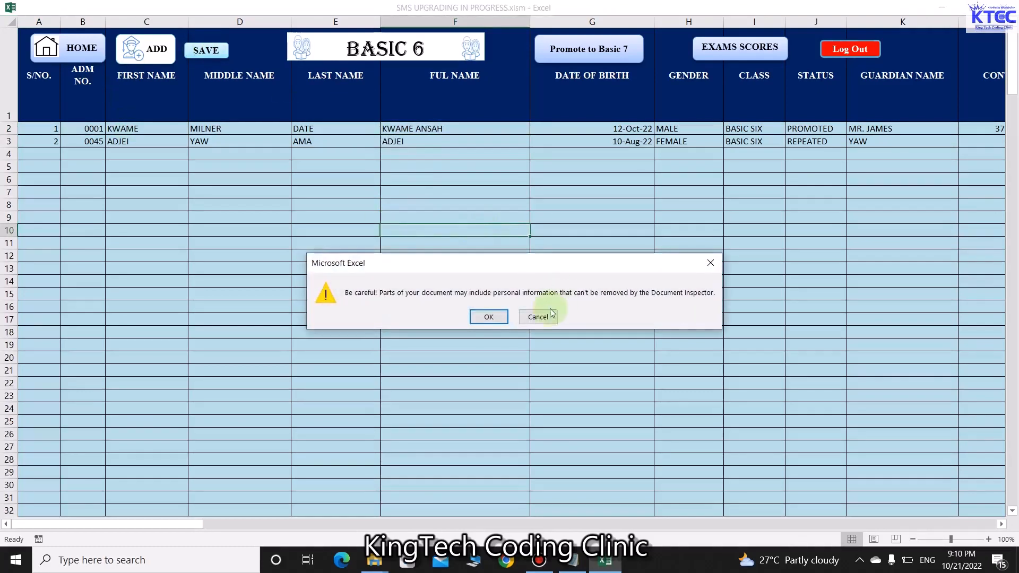
left_click(479, 313)
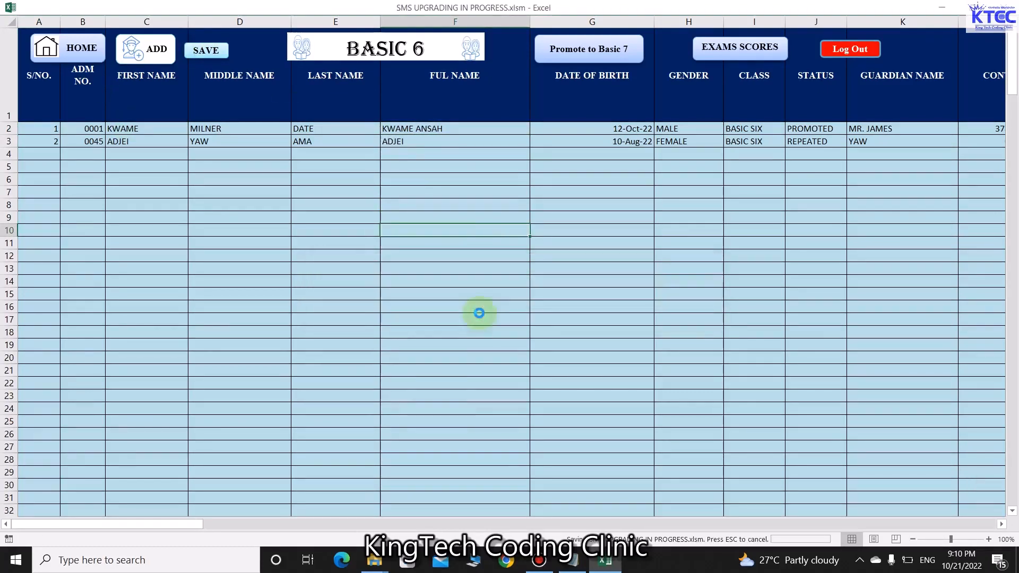
left_click(735, 52)
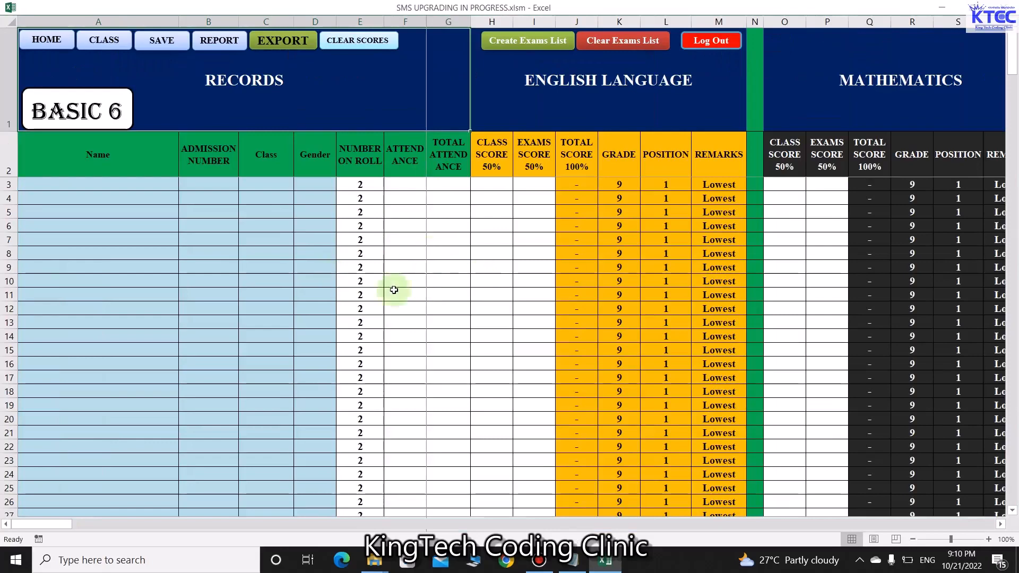
Create the Basic 6 exams list from the class records, then start logging out
left_click(531, 43)
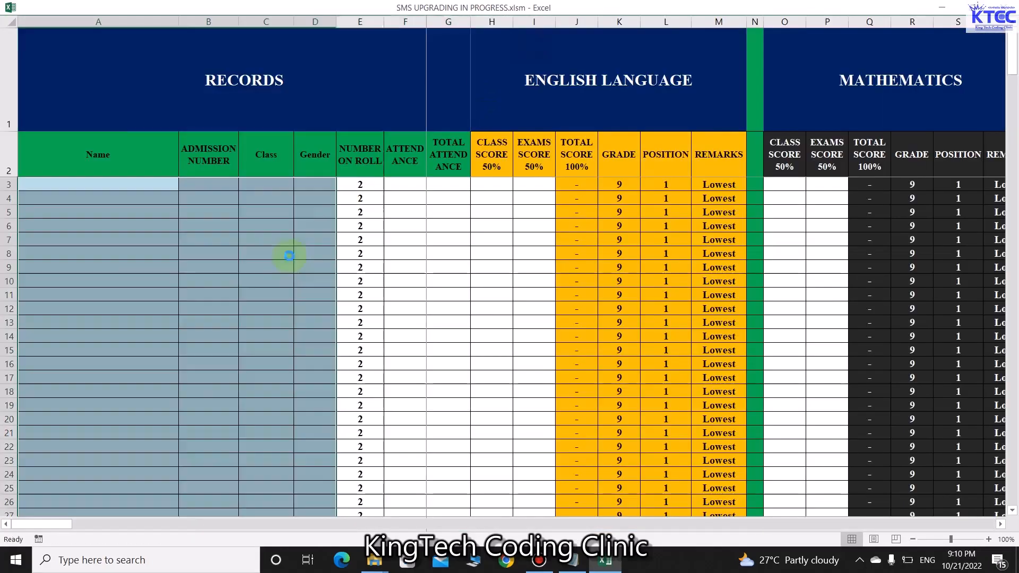
left_click(558, 329)
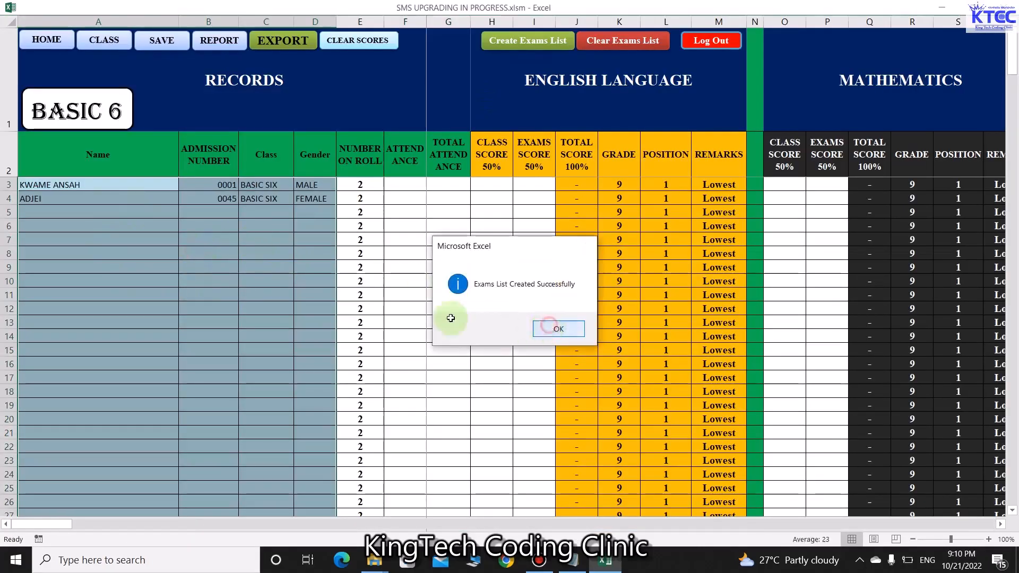
left_click(210, 281)
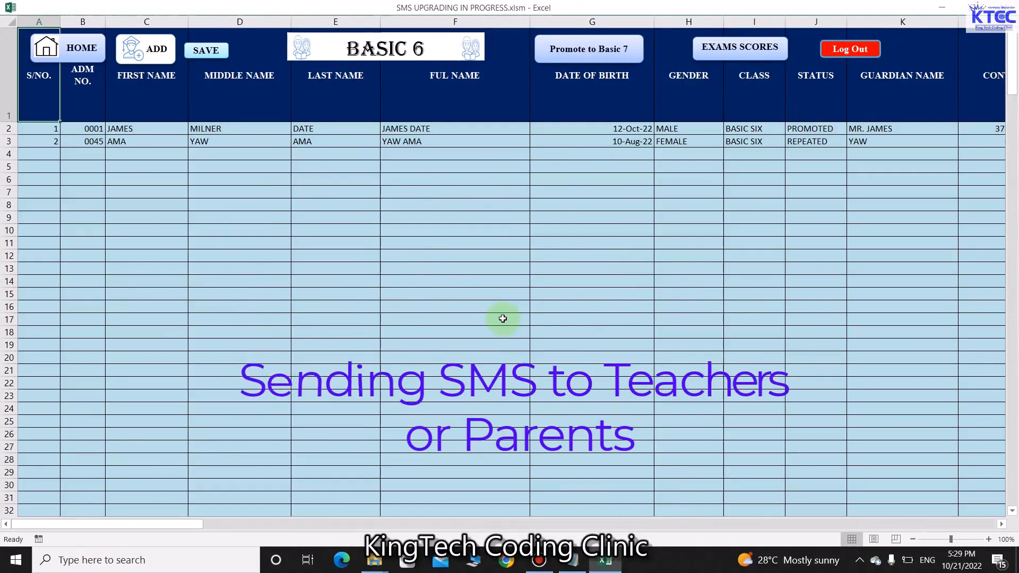
left_click(849, 50)
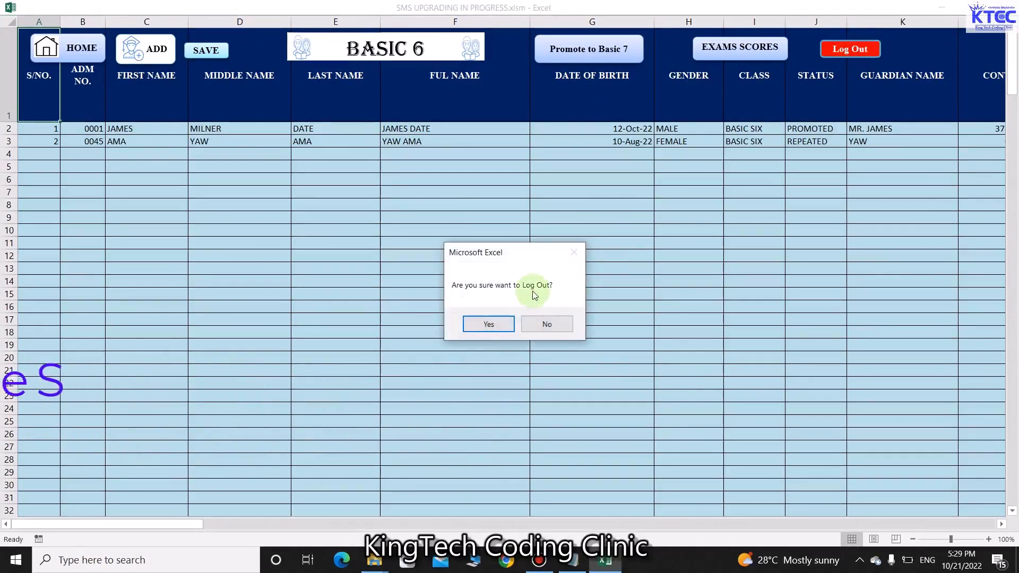
Confirm the logout, dismiss the logged-out message, and log back into the school system
left_click(488, 323)
left_click(556, 332)
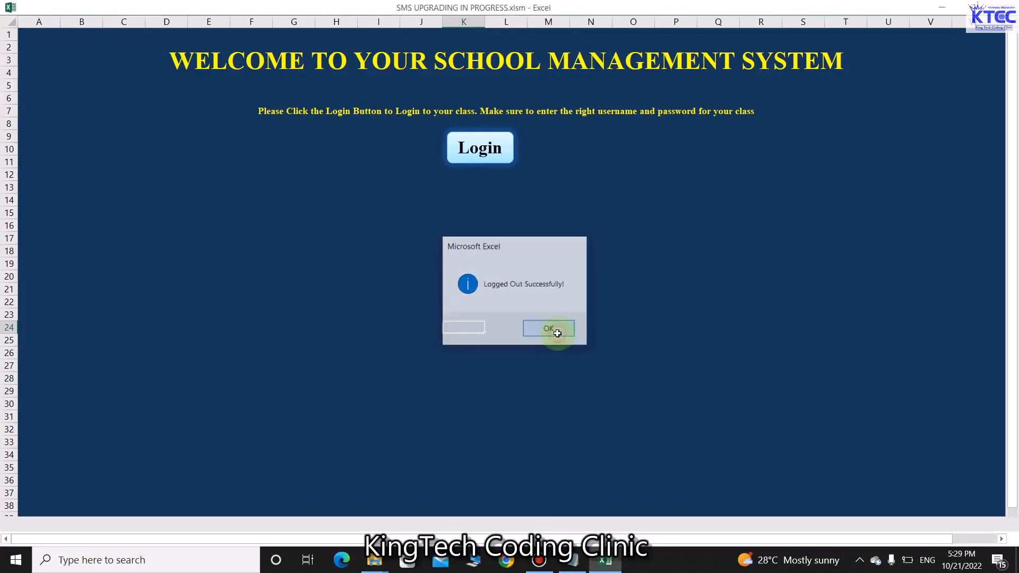
left_click(481, 147)
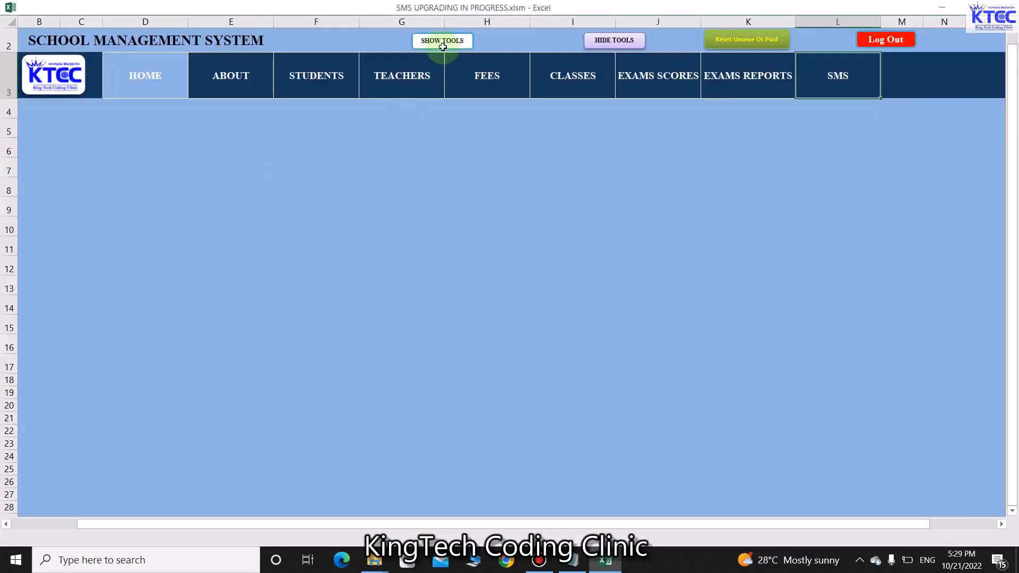
Reveal Excel's ribbon and sheet tabs, then open the SEND SMS TO TEACHERS page
left_click(444, 42)
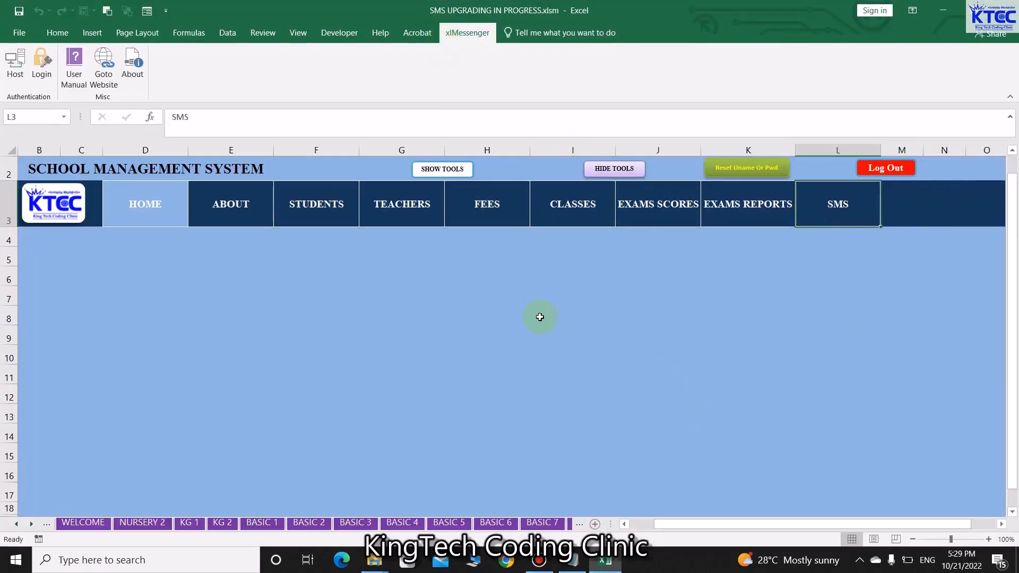
left_click(837, 209)
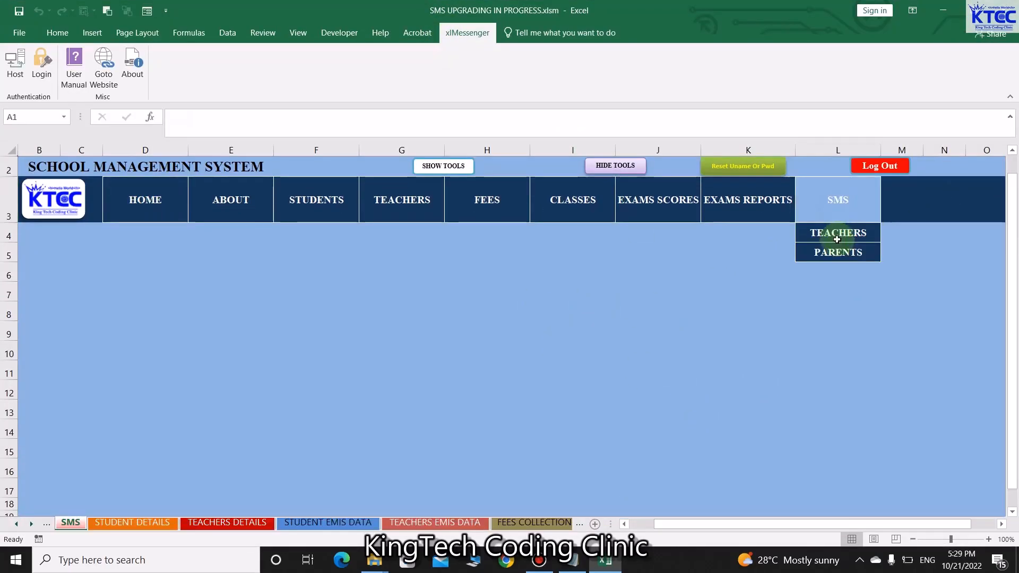
left_click(840, 237)
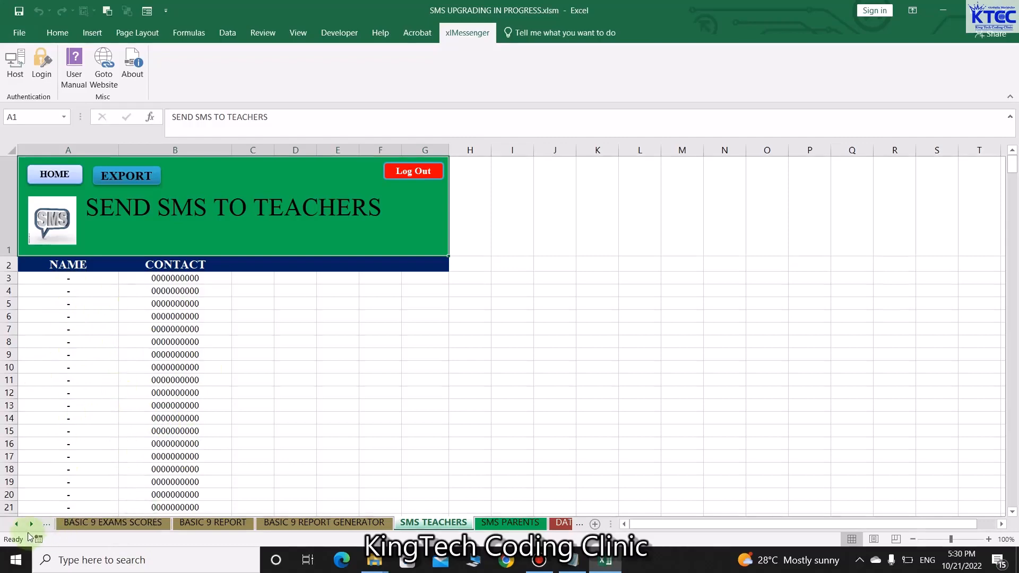
Go from the home page to Teachers Records and open the Add teacher data form
left_click(56, 173)
left_click(396, 202)
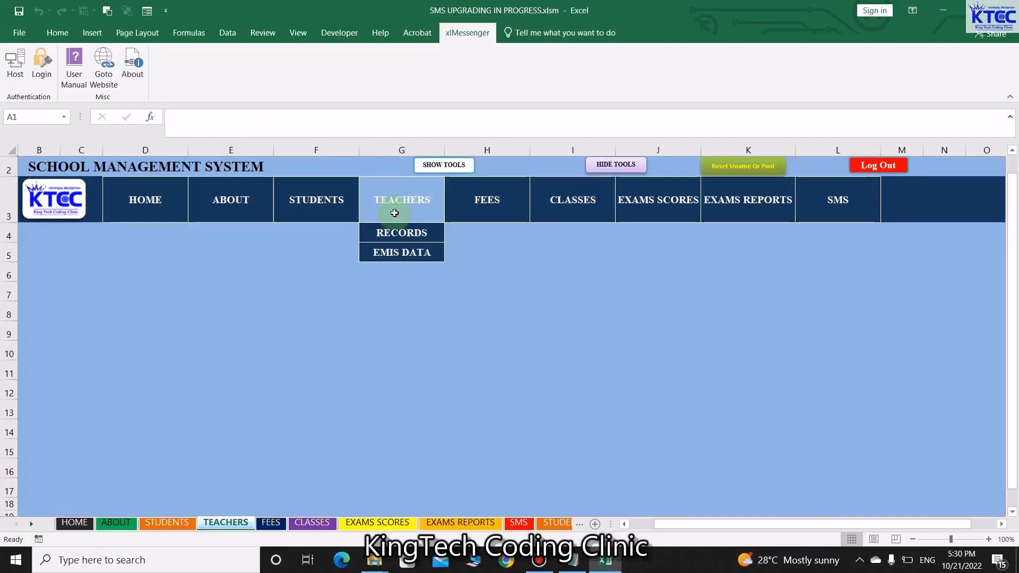
left_click(396, 233)
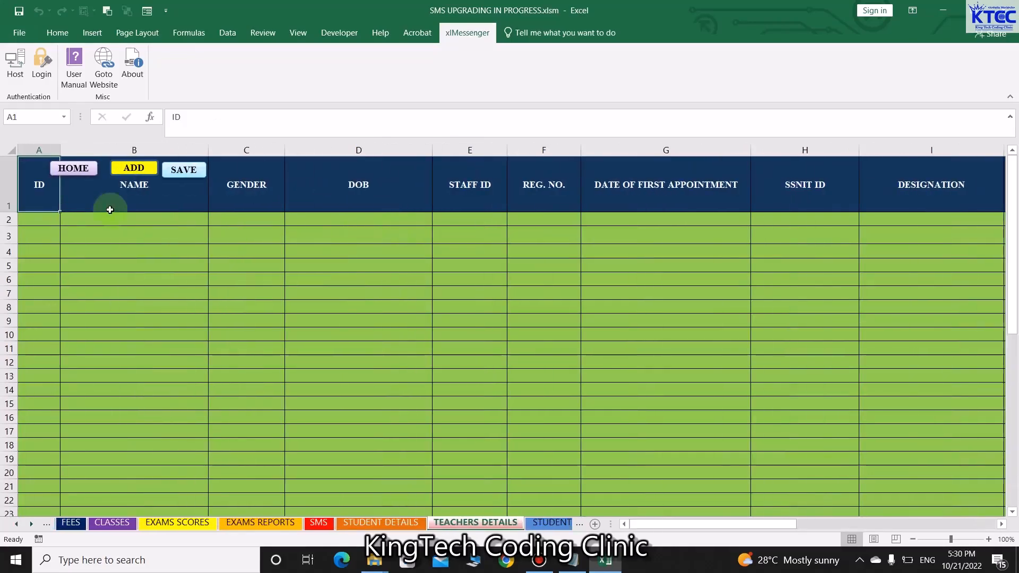
left_click(135, 170)
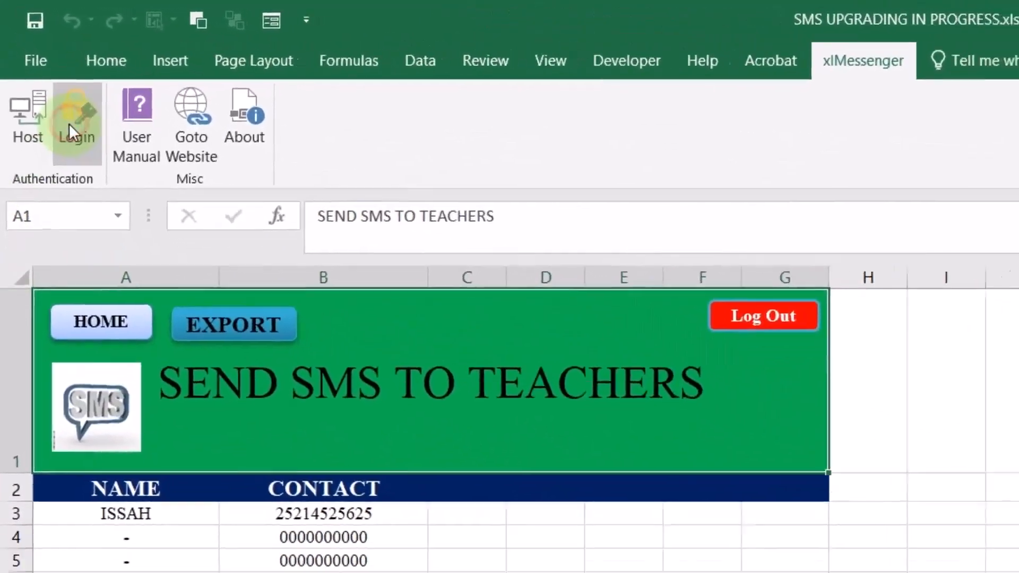
Sign in to the xlMessenger account by entering the account password
left_click(69, 123)
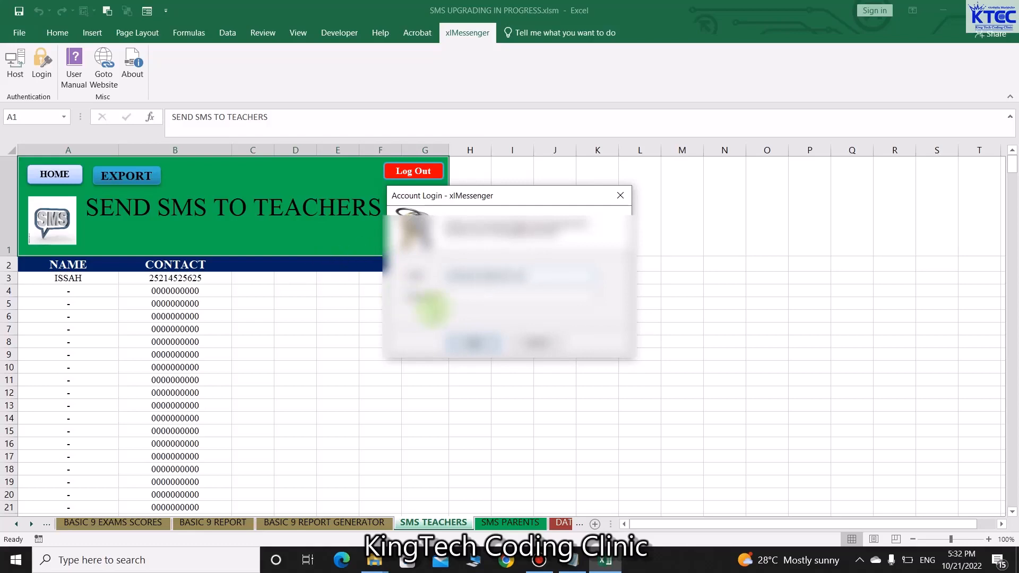
left_click(455, 295)
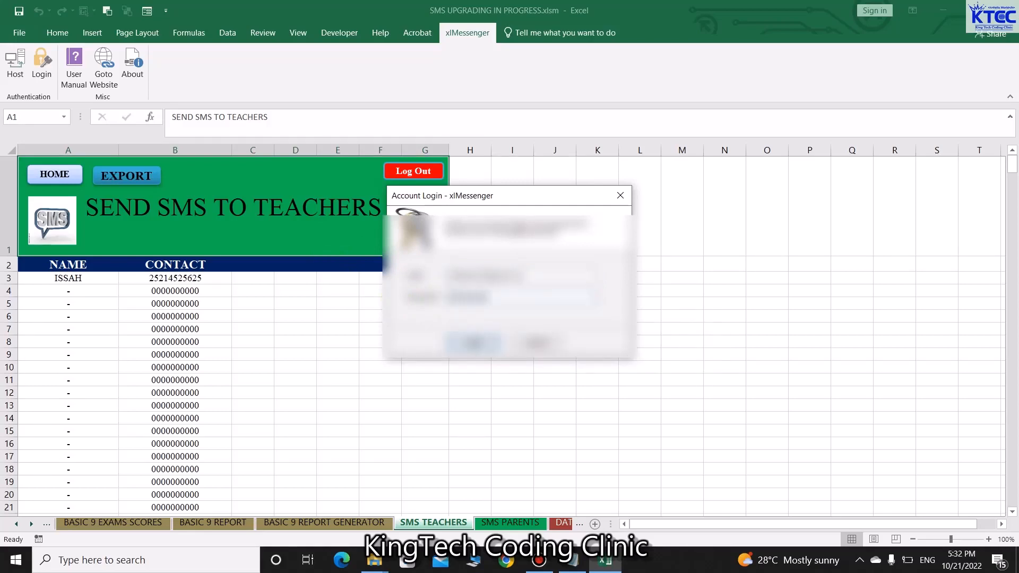
left_click(474, 342)
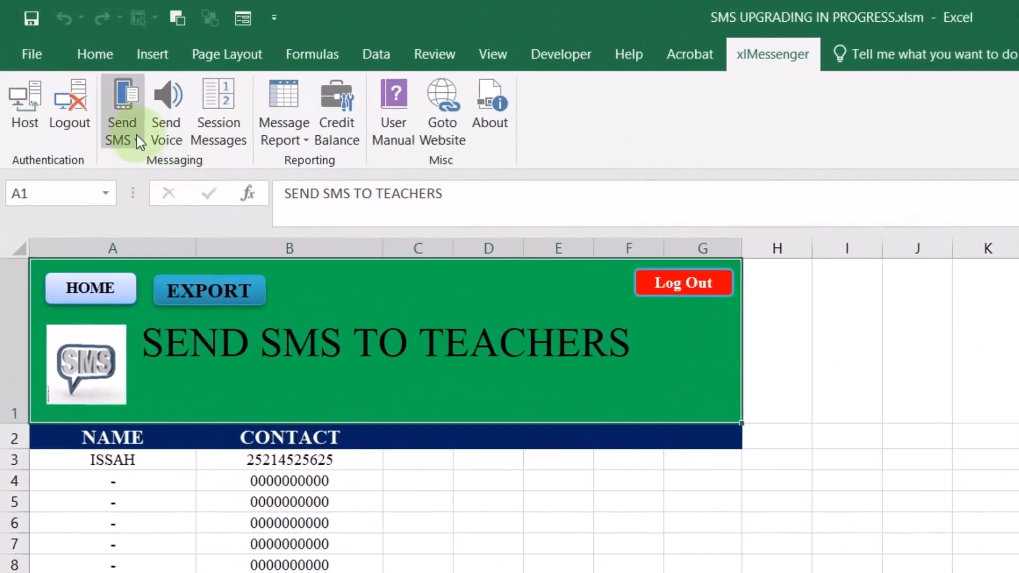
Start a new SMS in xlMessenger with sender ID KTCC
left_click(136, 137)
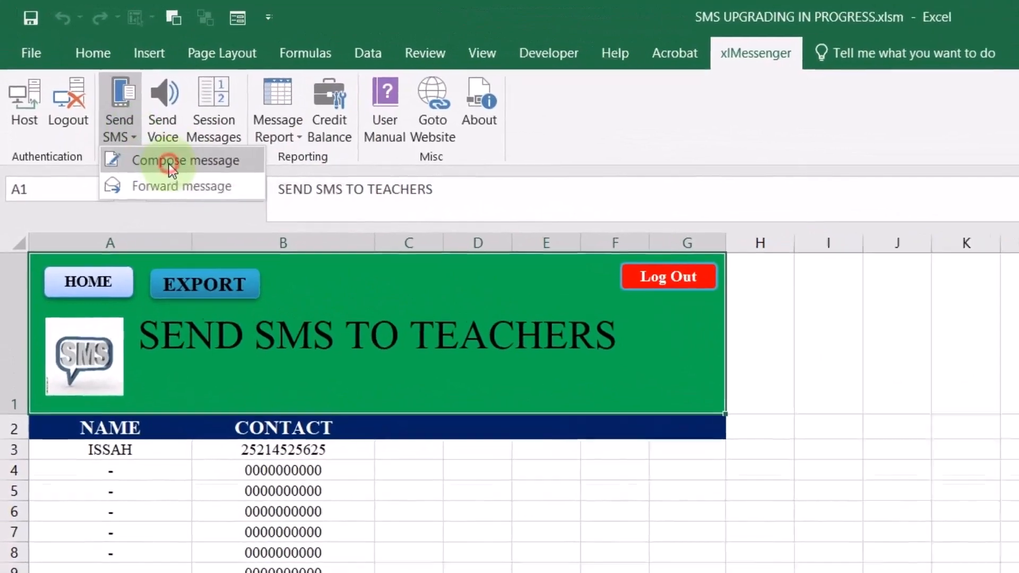
left_click(170, 162)
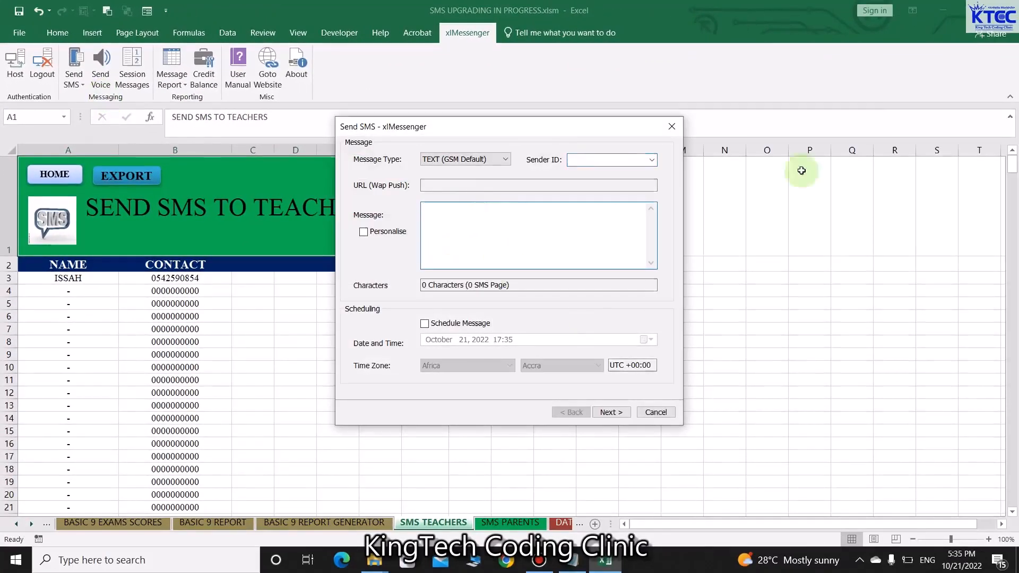
left_click(652, 160)
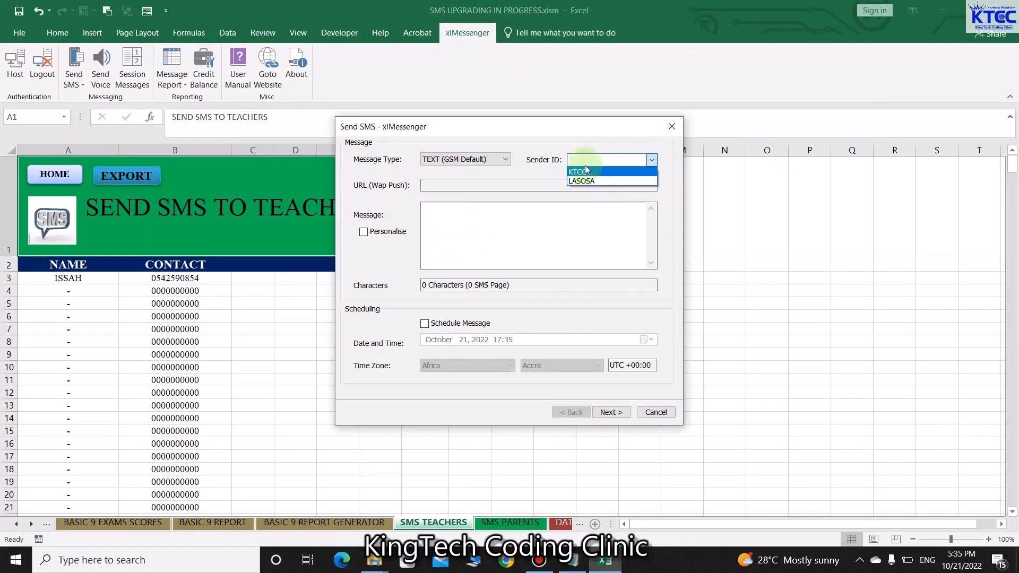
left_click(579, 172)
Write the message 'Hi {$name}, There will be a meeting tomorow Thank you Ad'
left_click(453, 206)
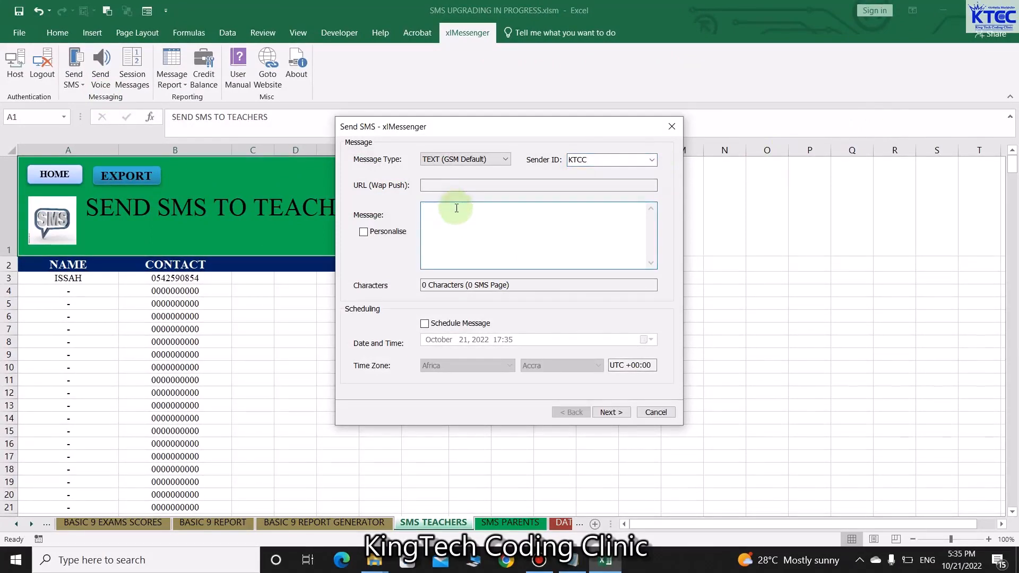
type("Hi {")
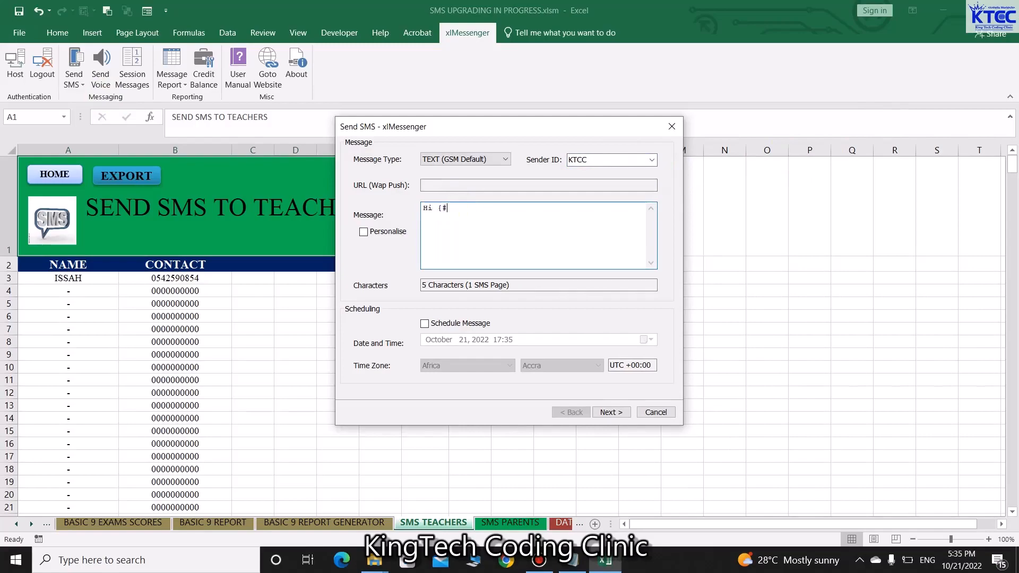
type("$name")
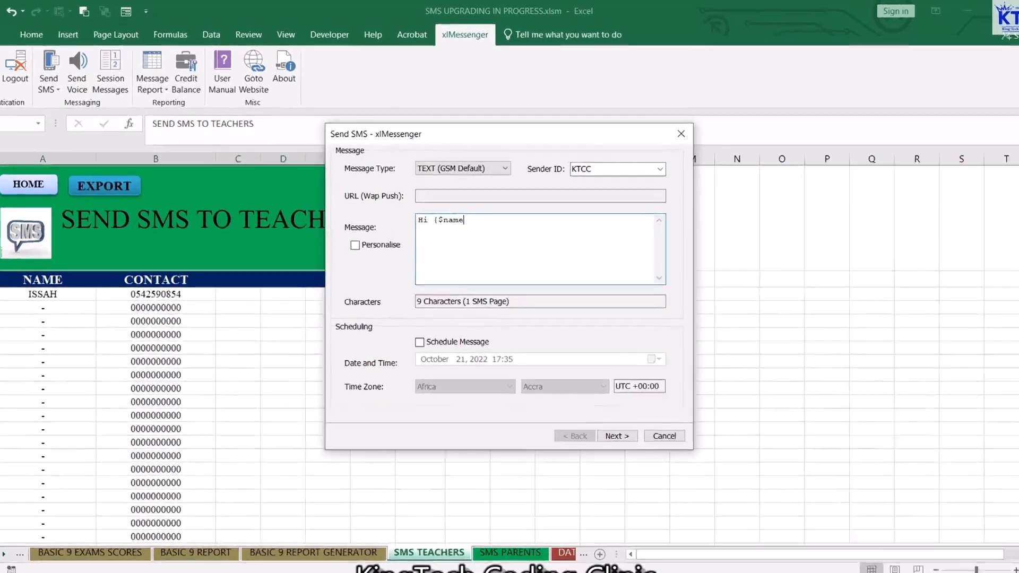
type("}{")
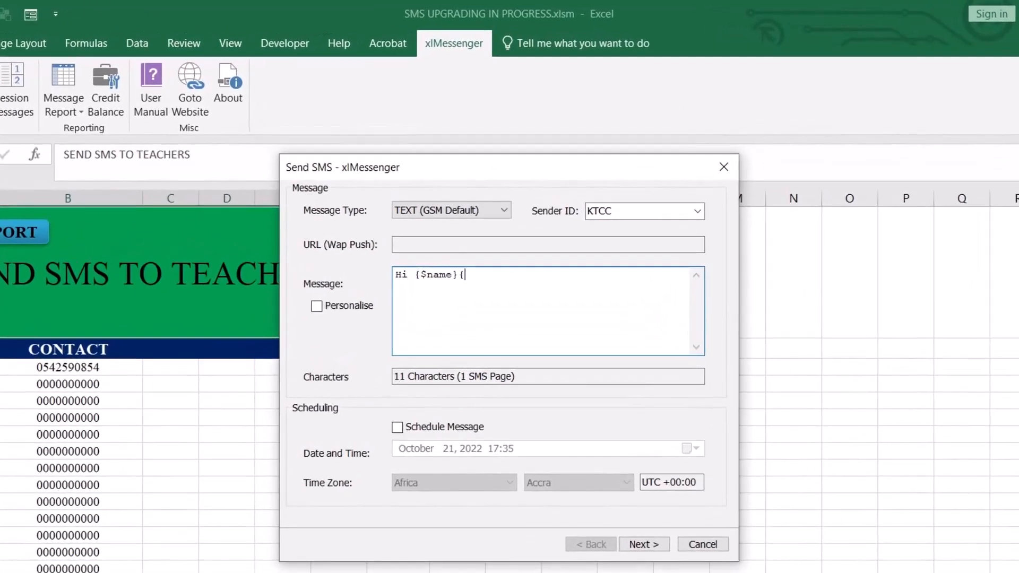
key("BackSpace")
type(",  ")
type("There")
type(" will be a")
type(" mee")
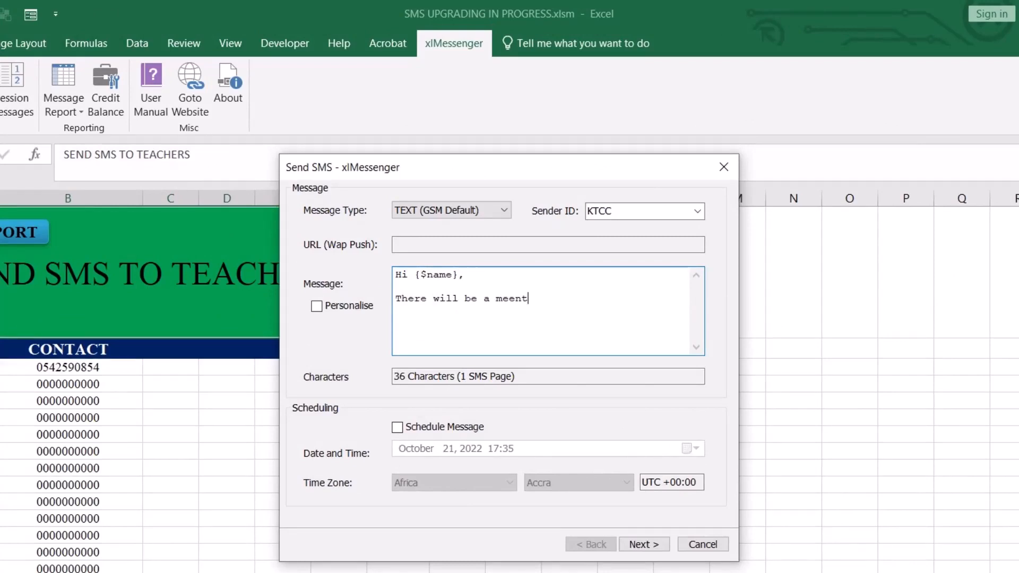
type("ting tomo")
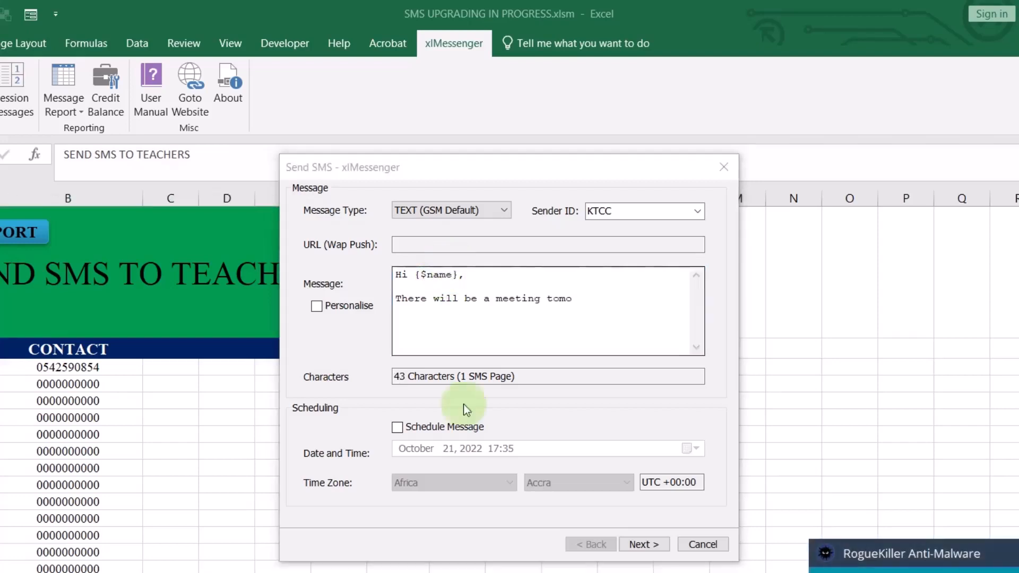
left_click(580, 306)
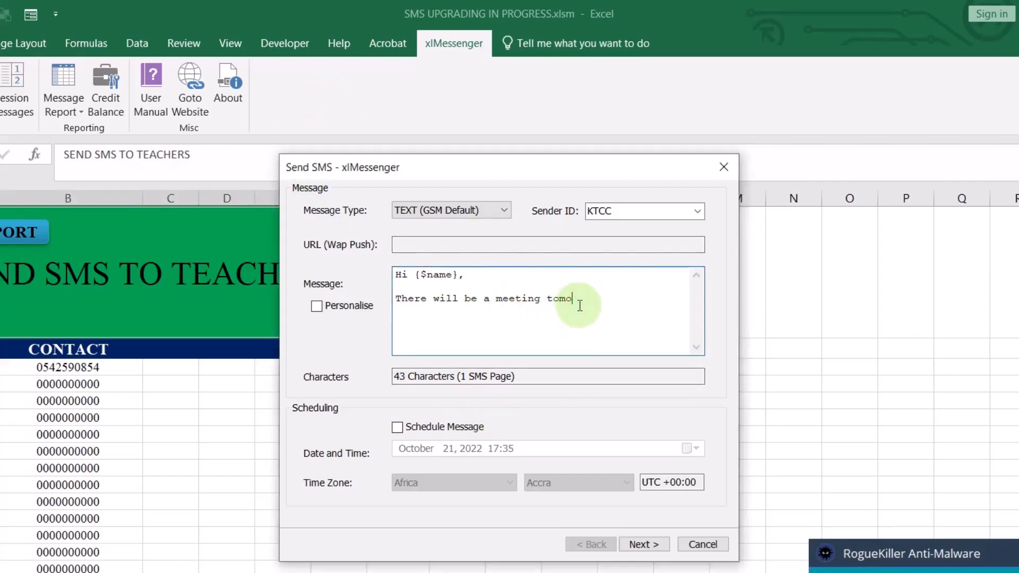
type("row  ")
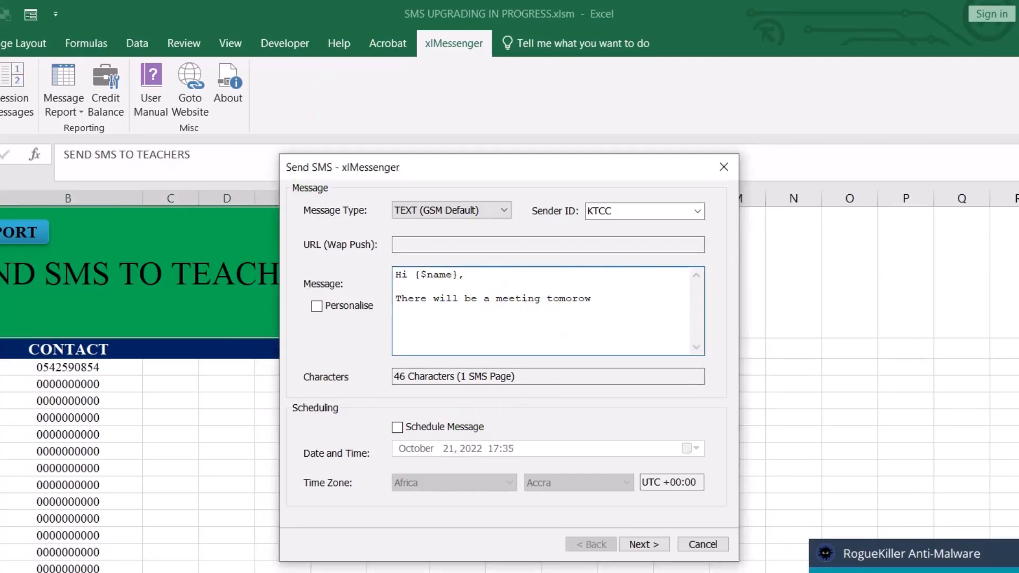
type("Tha")
type("nk you  ")
type("Admin")
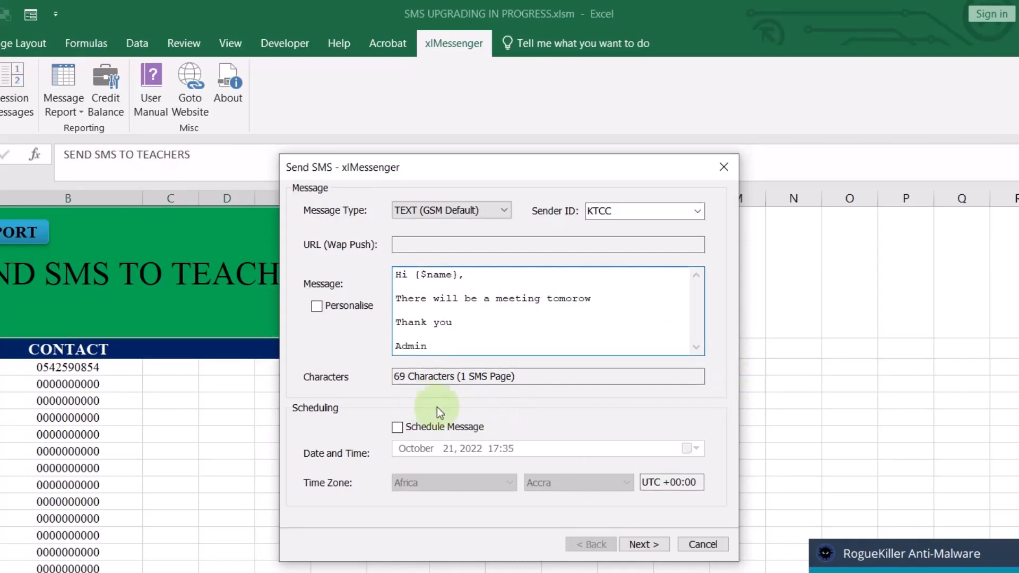
Enable Personalise, leave scheduling off, and continue to the recipient list
left_click(317, 306)
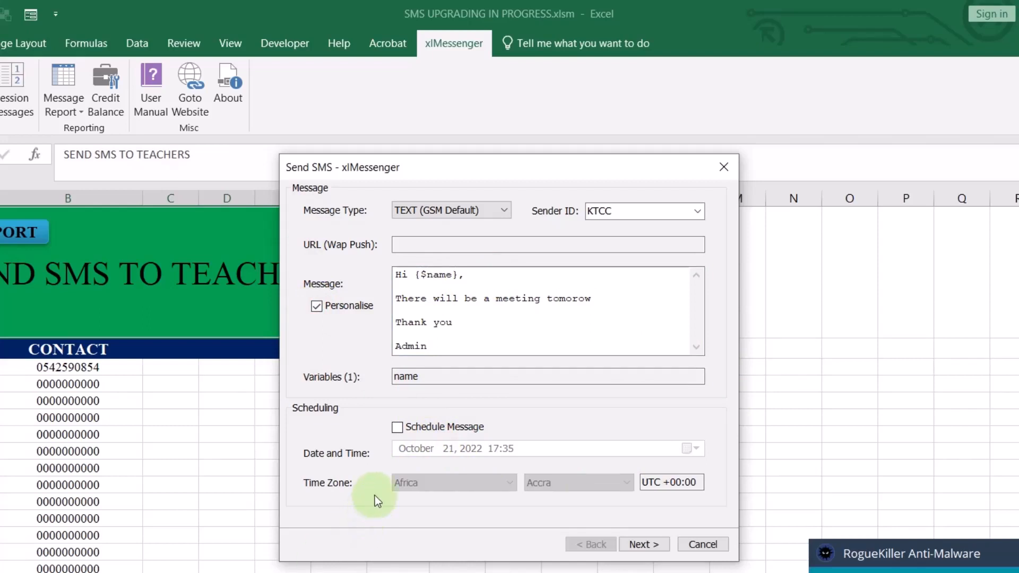
left_click(397, 428)
left_click(397, 428)
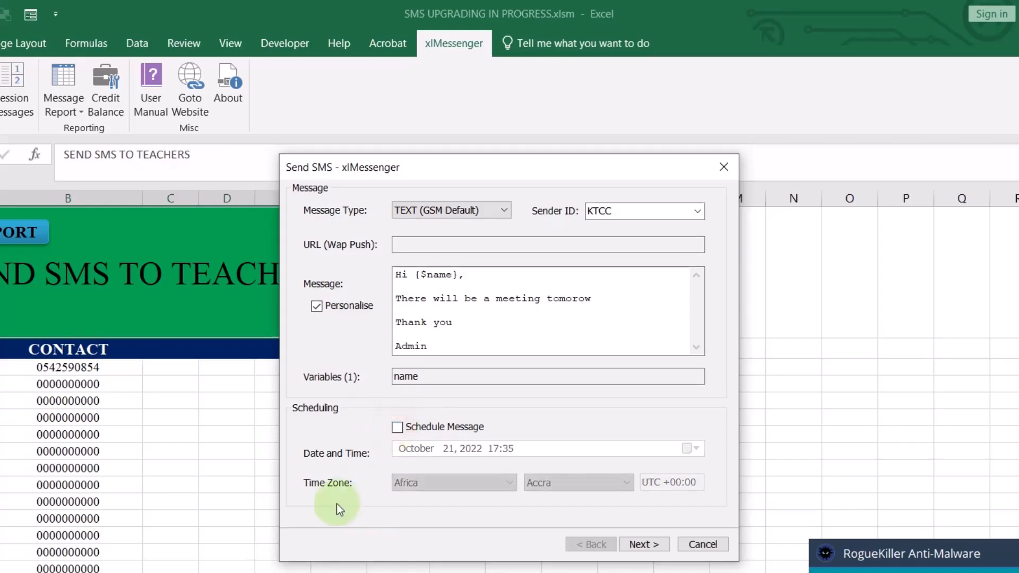
left_click(654, 546)
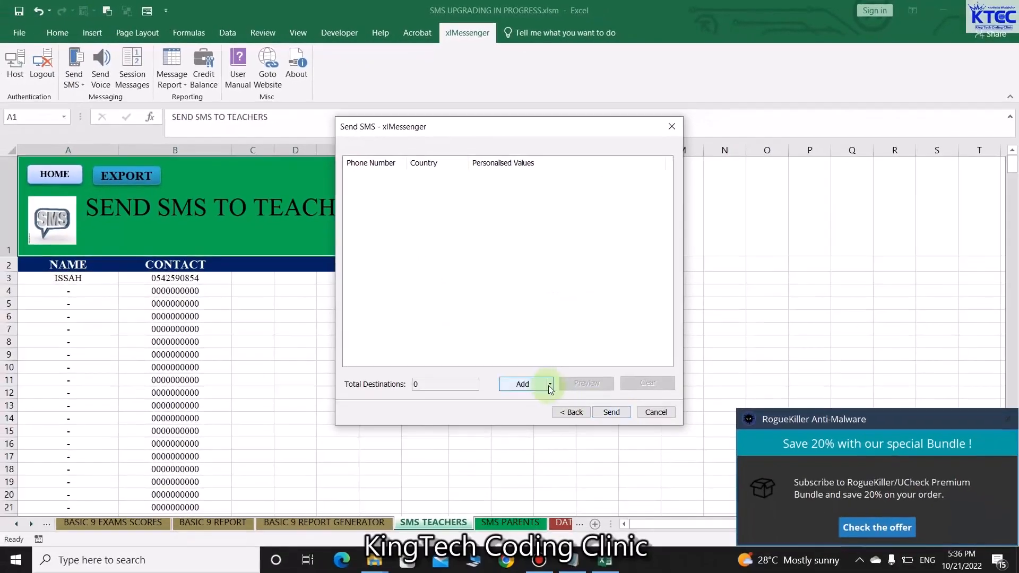
Add recipients from the sheet, mapping phone numbers to column B and names to column A
left_click(550, 384)
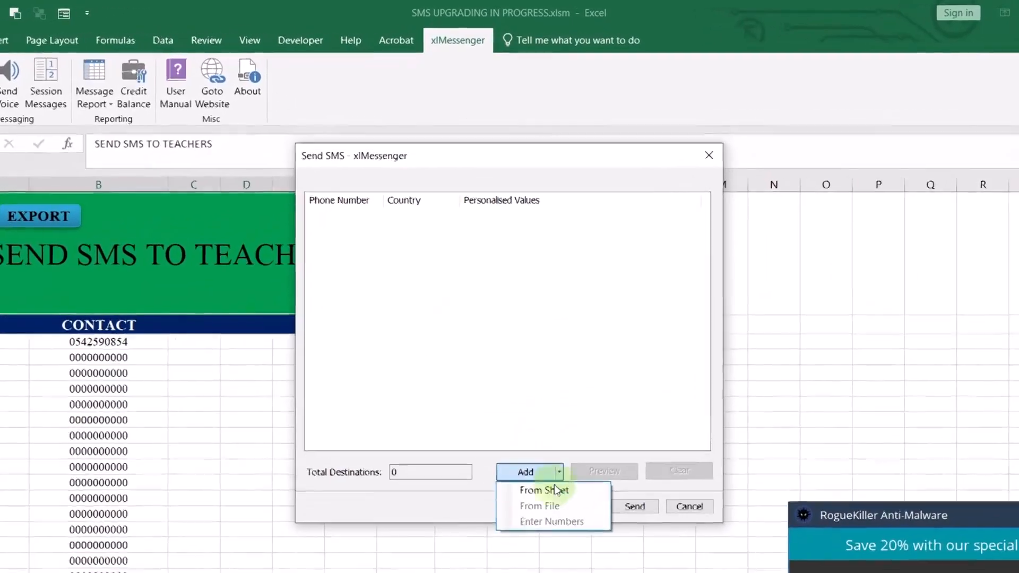
left_click(540, 400)
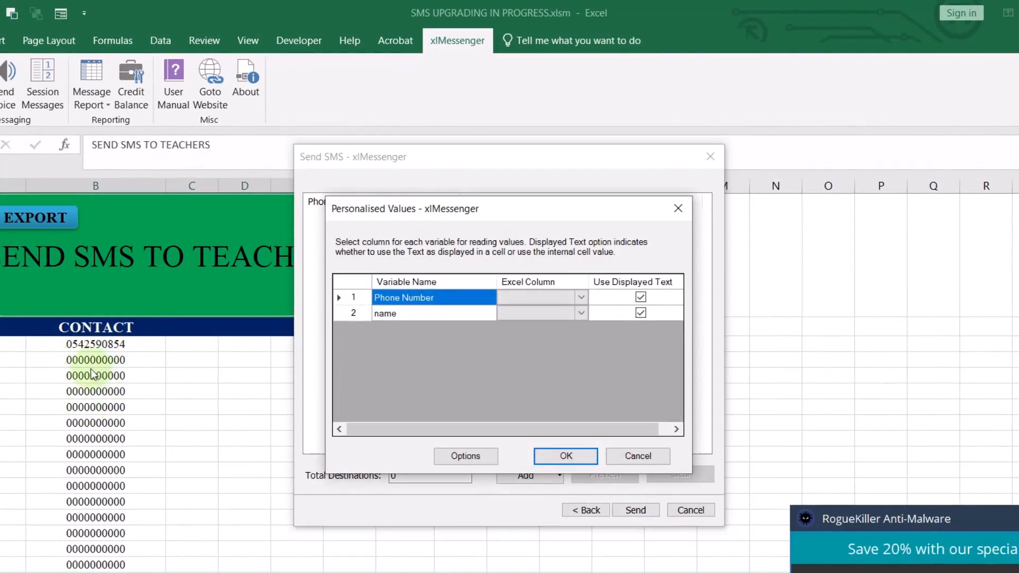
left_click(580, 297)
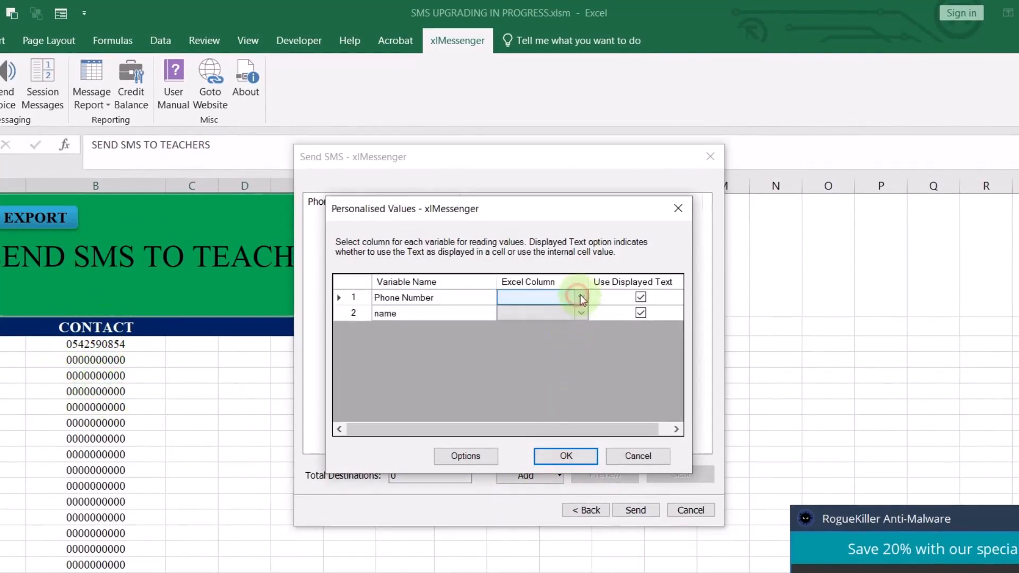
left_click(585, 294)
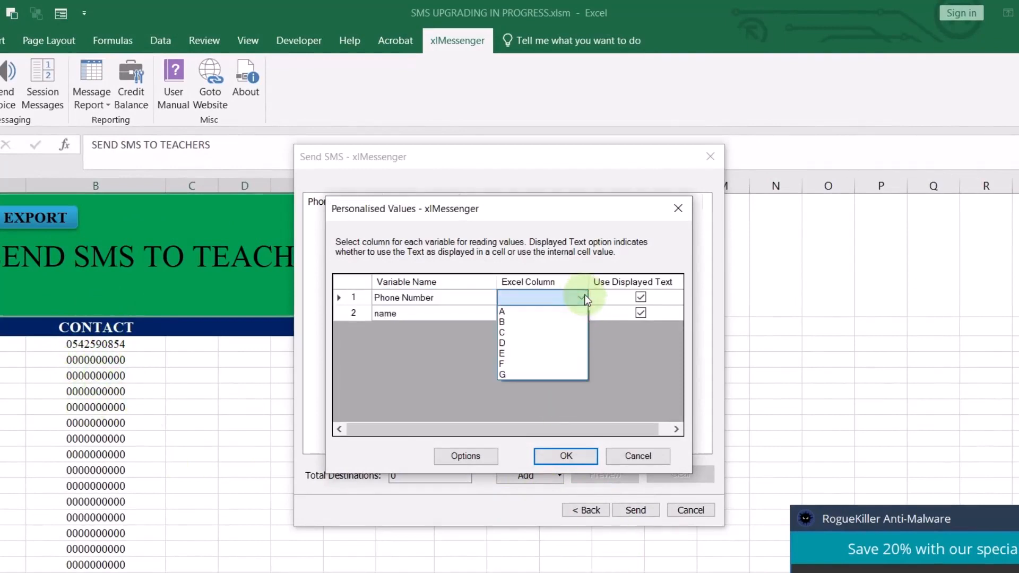
left_click(502, 322)
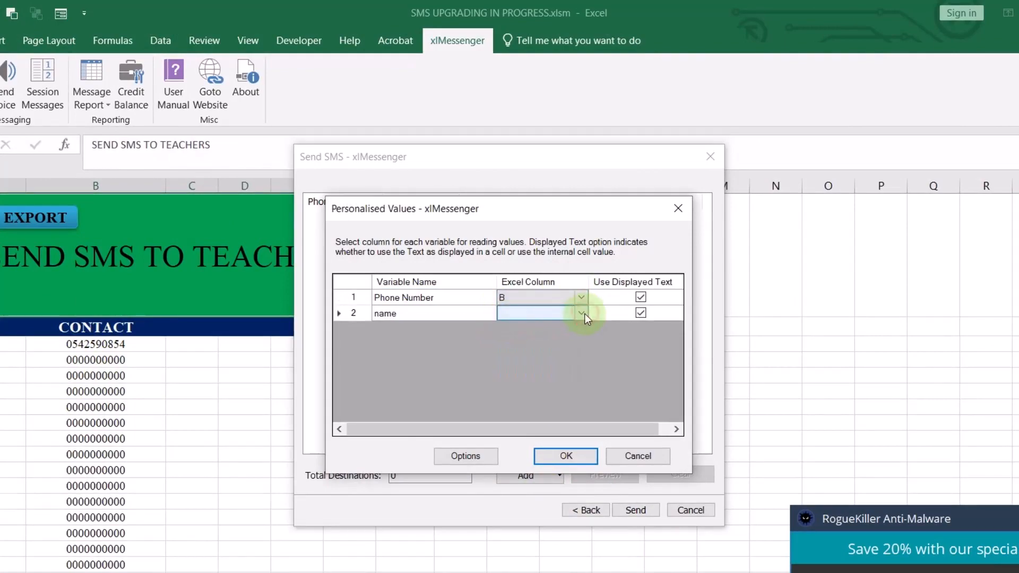
left_click(584, 314)
left_click(584, 314)
left_click(520, 327)
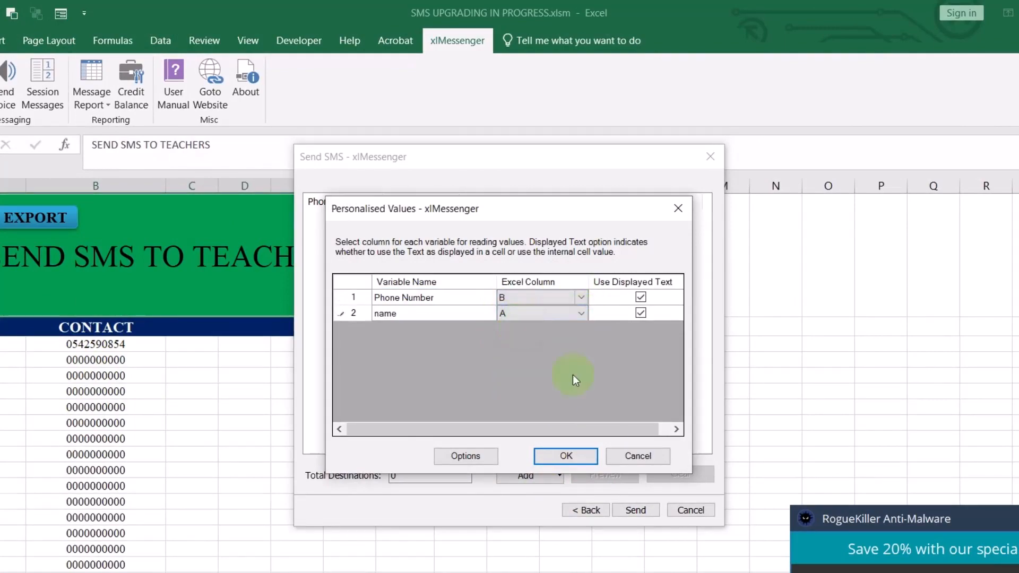
left_click(578, 453)
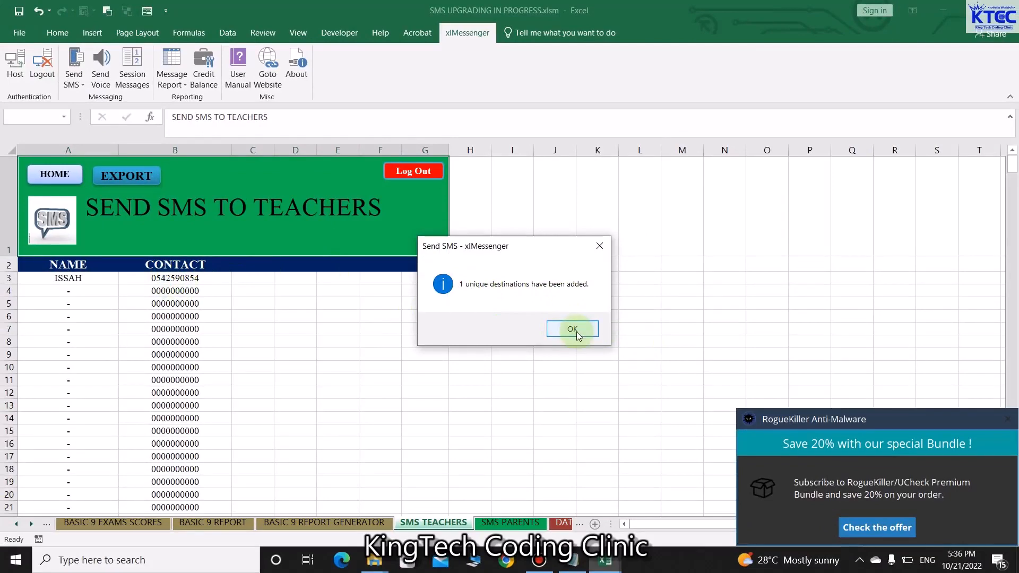
Send the SMS to the one loaded teacher and return to the SMS TEACHERS sheet
left_click(572, 330)
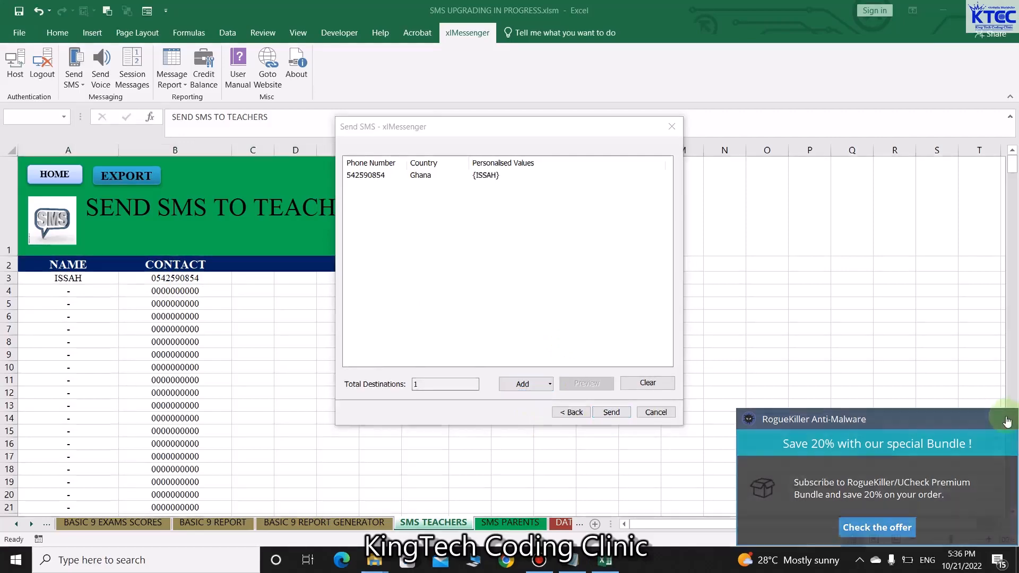
left_click(612, 413)
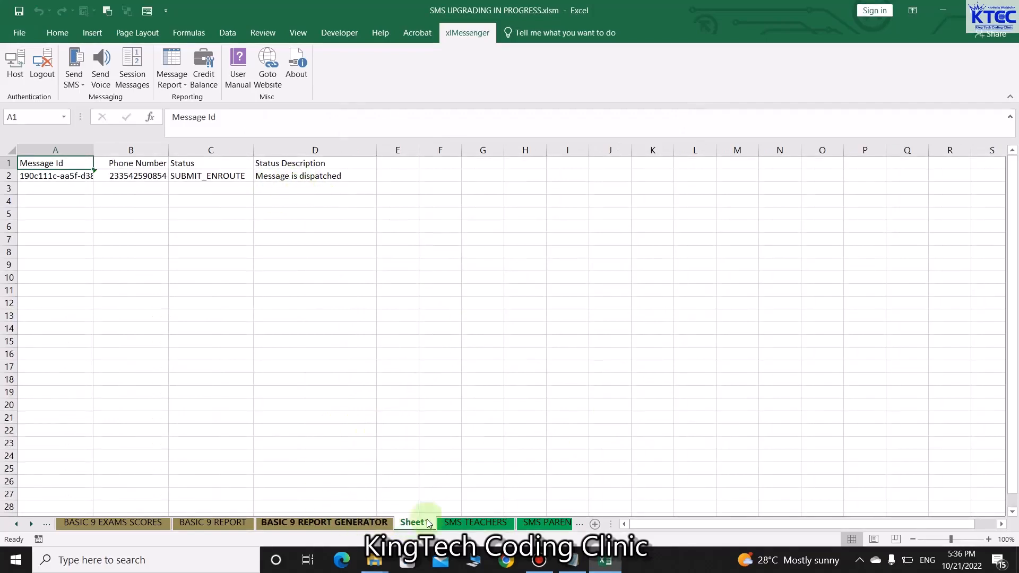
left_click(454, 524)
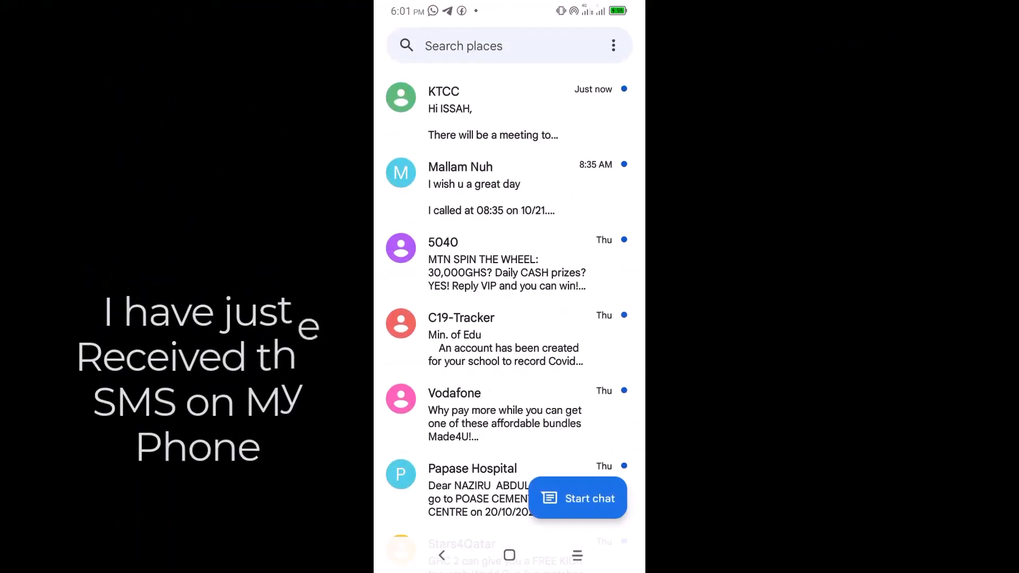
Open the KTCC conversation in Messages and read the received meeting SMS
mouse_move(569, 419)
left_mouse_down()
mouse_move(568, 318)
mouse_move(569, 416)
left_mouse_up()
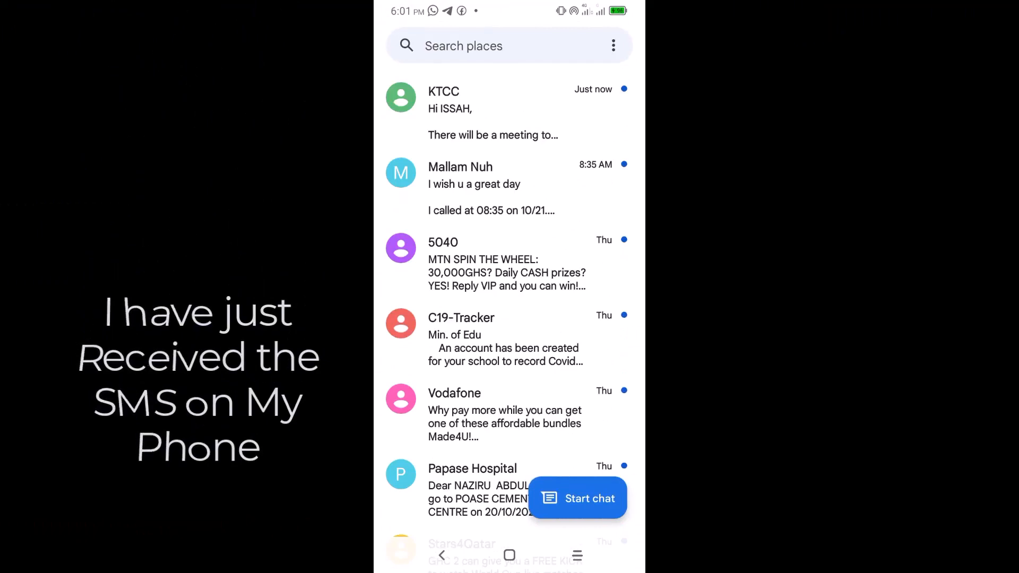
left_click(510, 112)
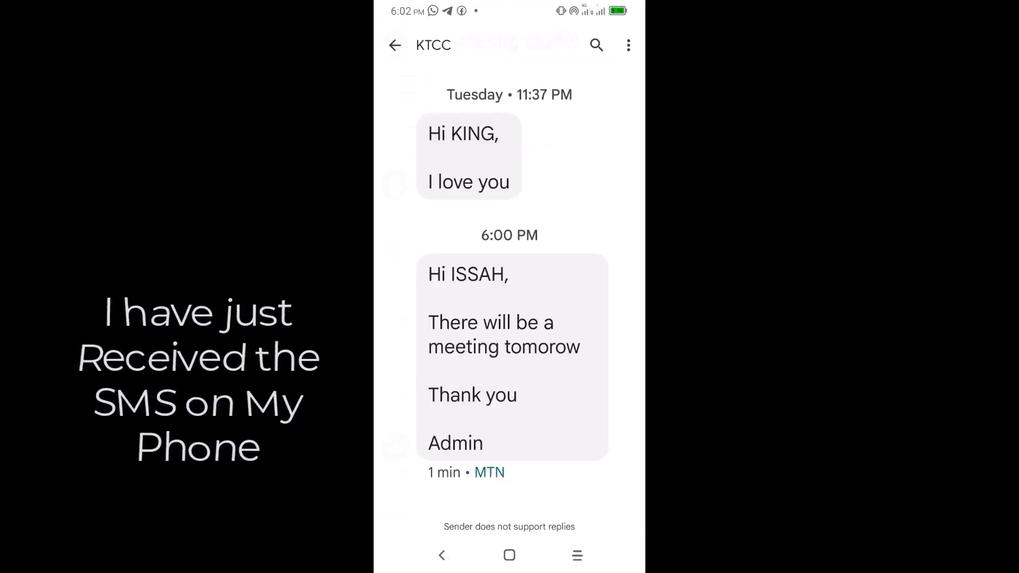
left_click_drag(578, 432, 573, 353)
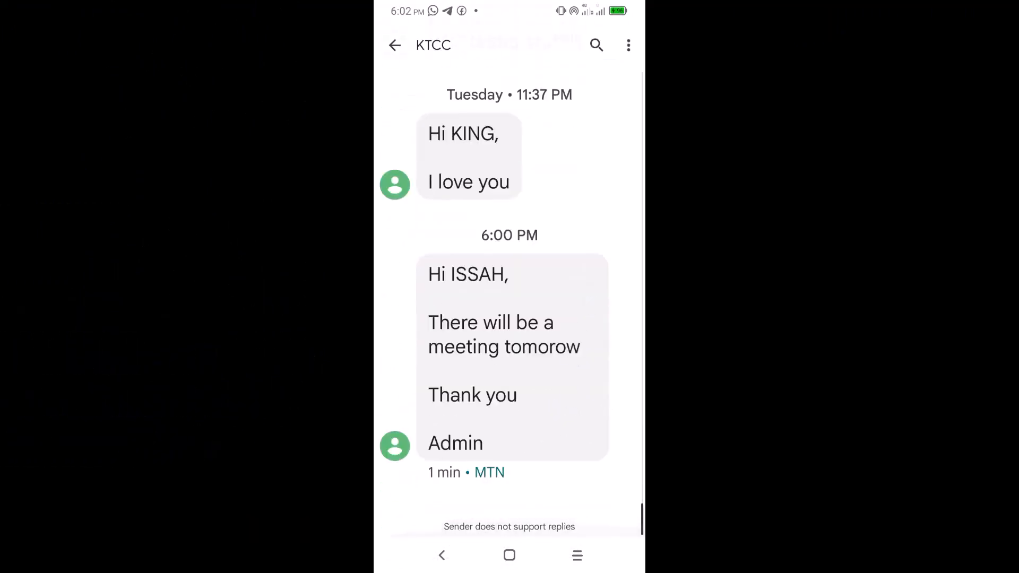
scroll(510, 302, "up", 20)
scroll(510, 303, "down", 8)
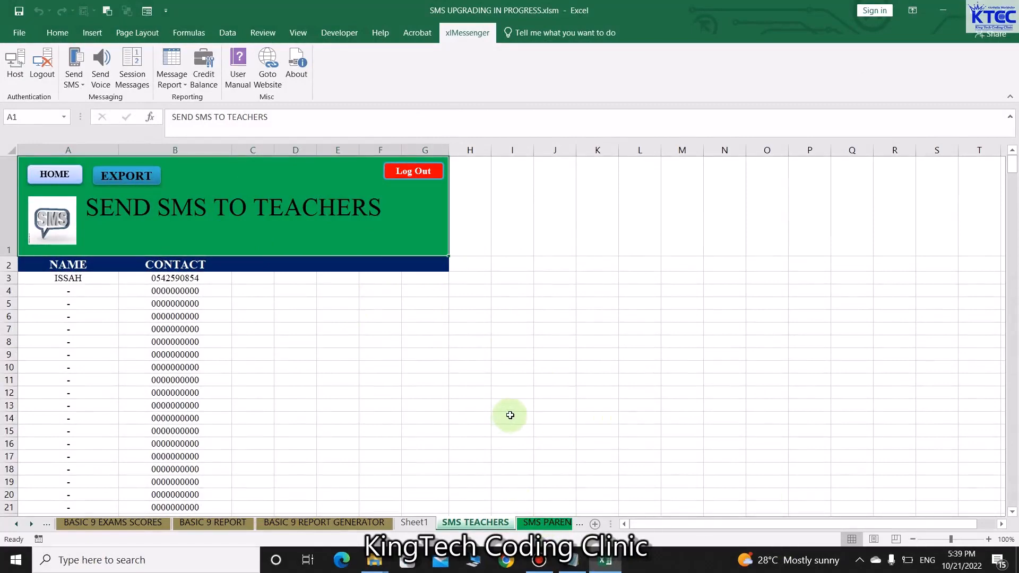
Log out of the school system, confirming Yes and dismissing the success notice
left_click(413, 178)
left_click(490, 328)
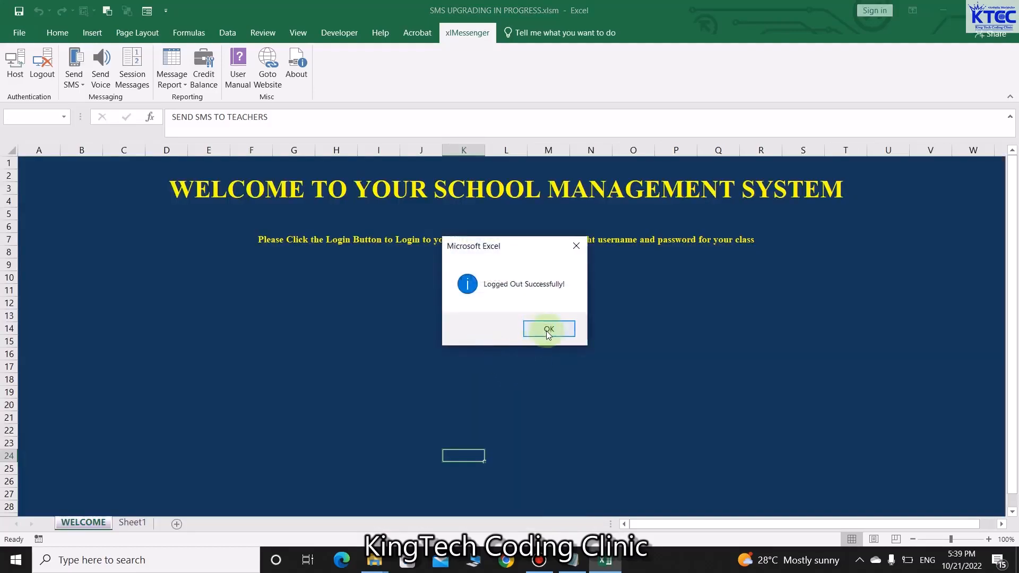
left_click(548, 328)
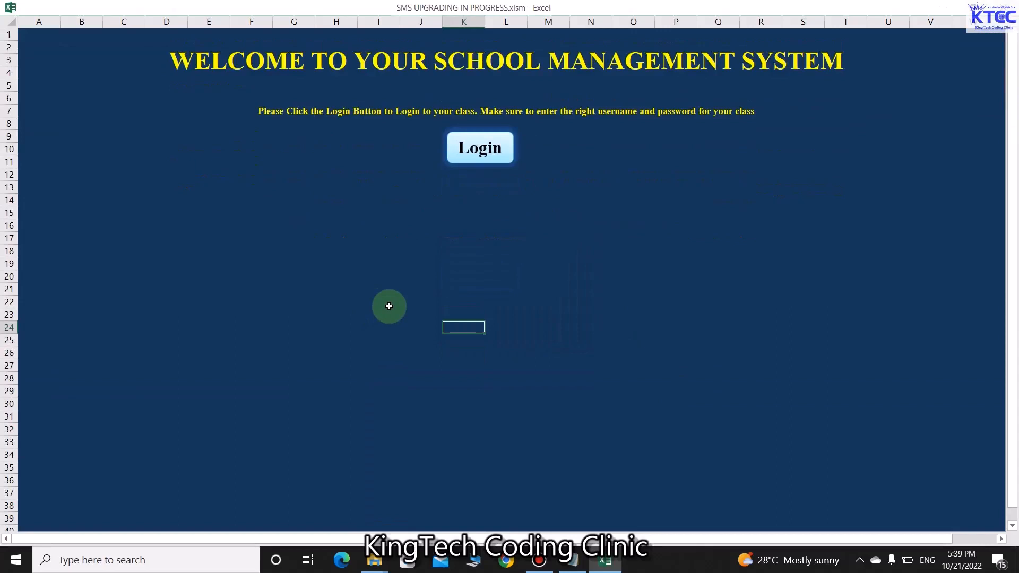